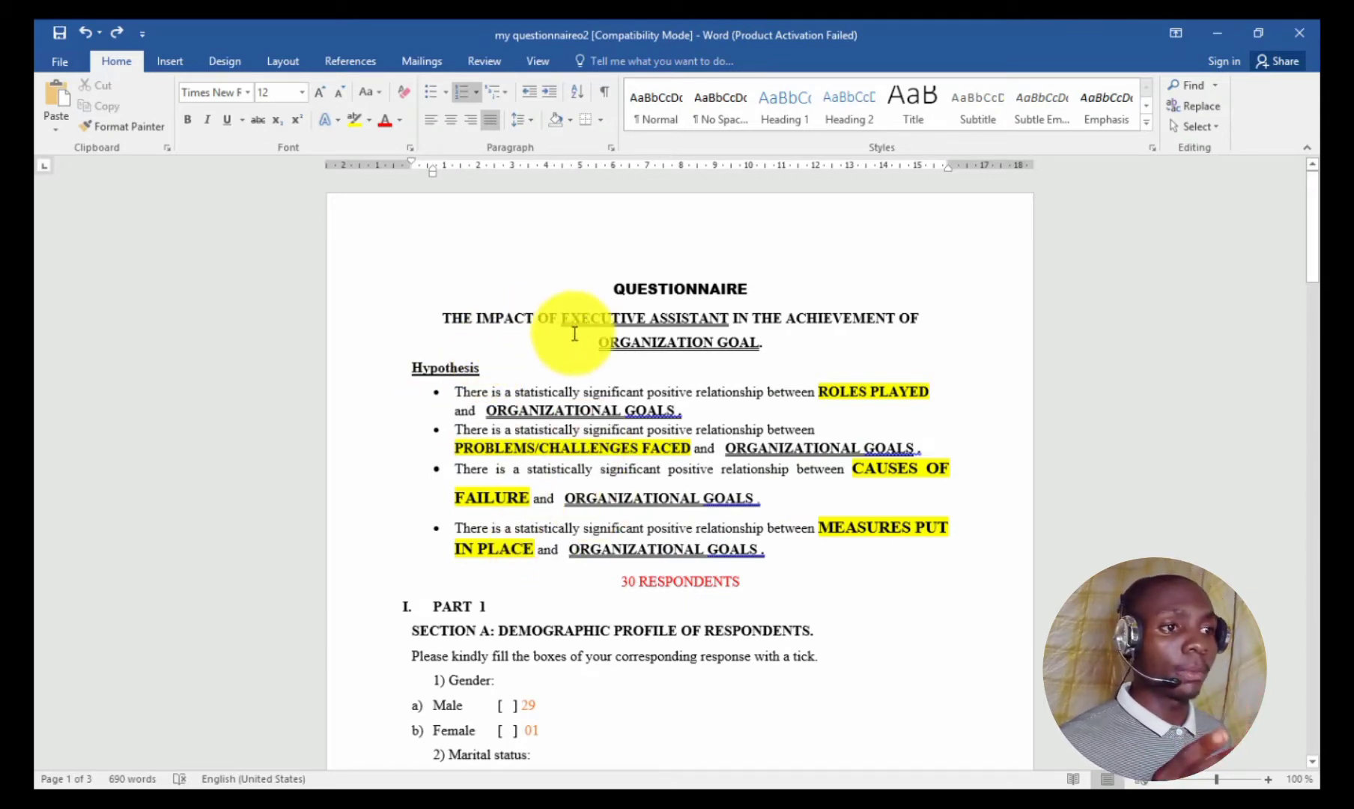
# Review the questionnaire's title, highlighted hypothesis variables, Section A demographic questions and the statement tables in Sections B to F.
pyautogui.moveTo(562, 319); pyautogui.dragTo(673, 340)
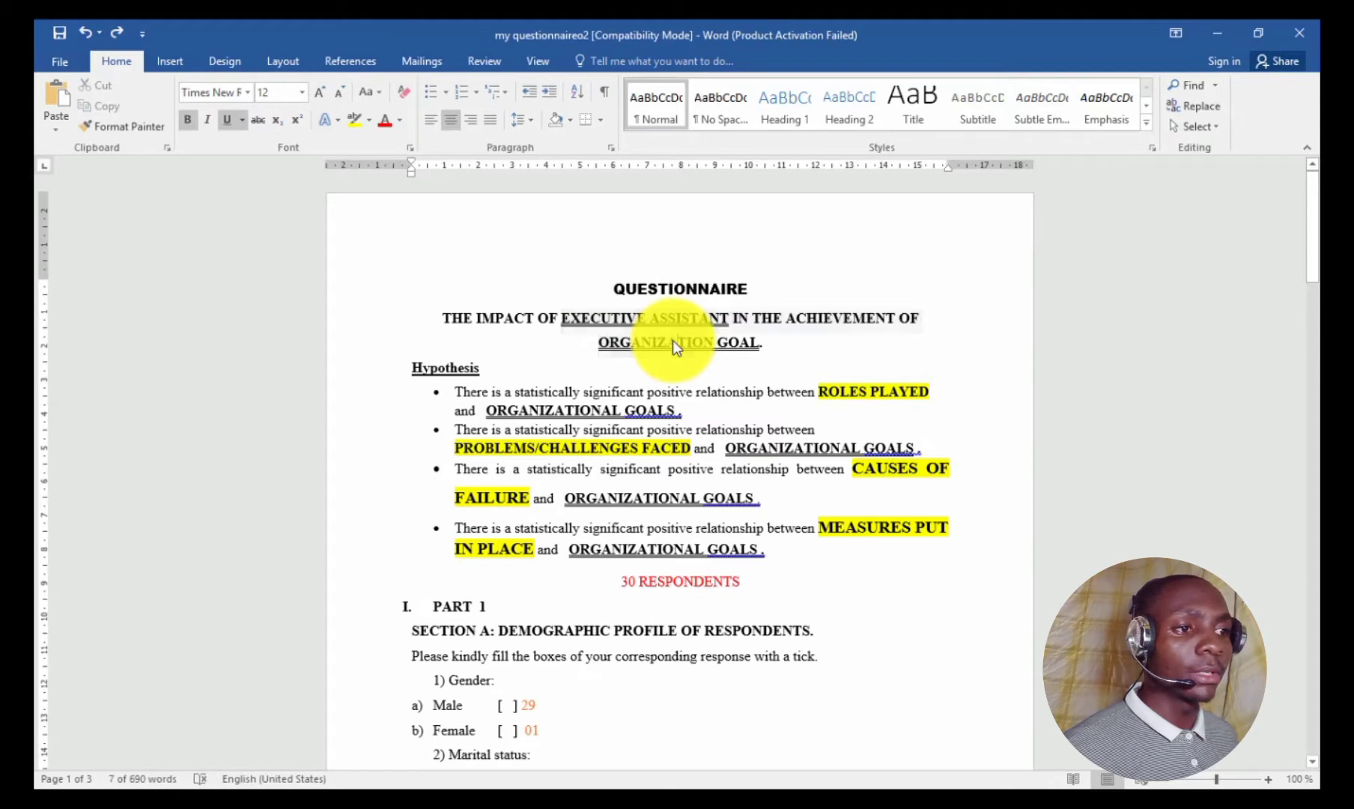
pyautogui.click(672, 339)
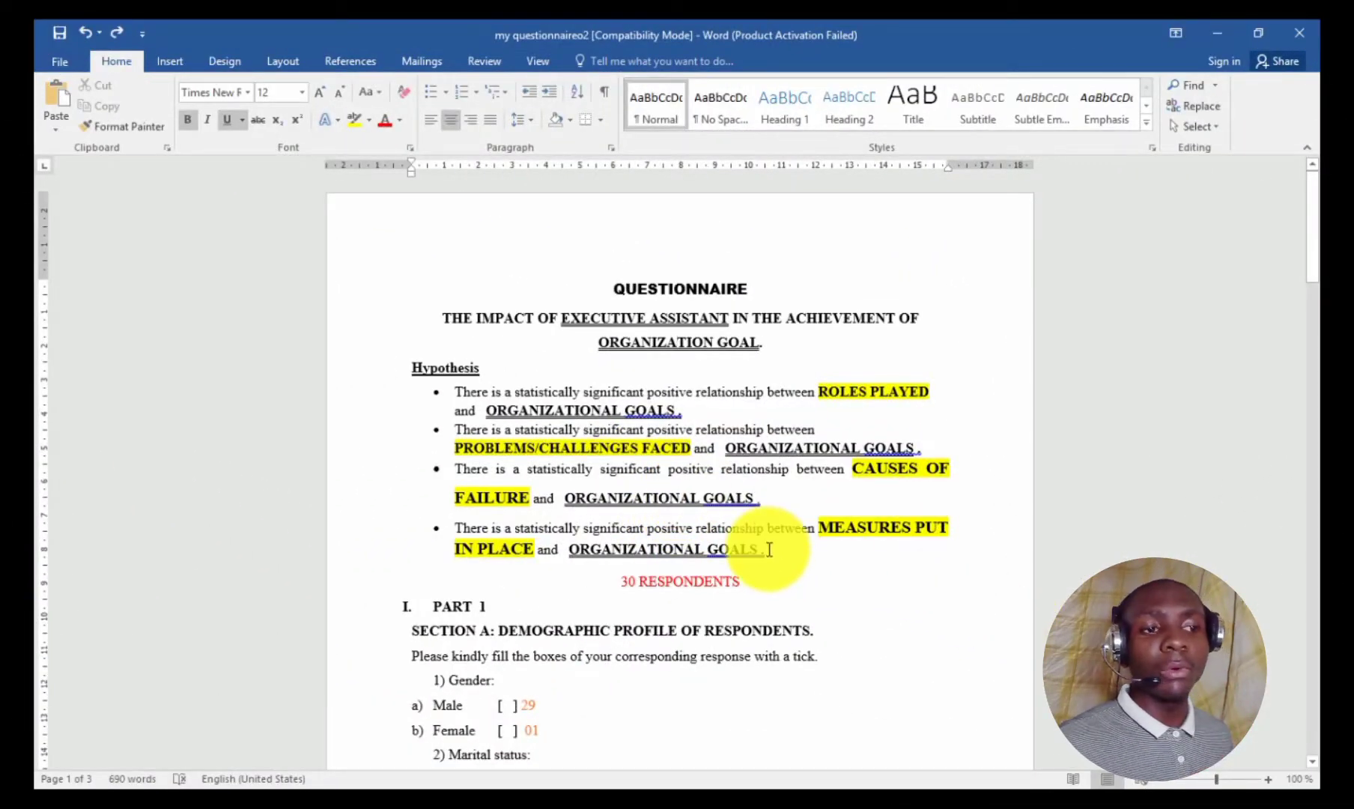
pyautogui.scroll(-3, 668, 574)
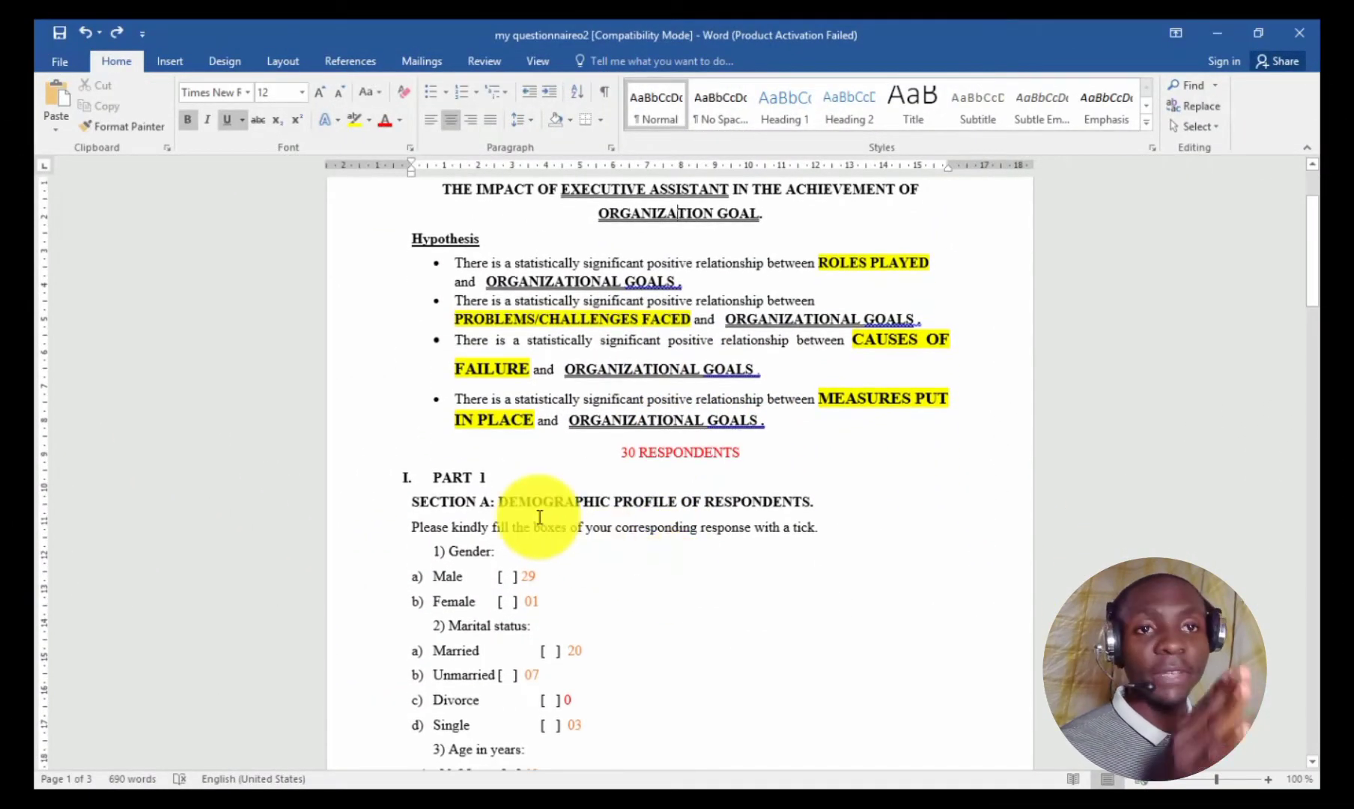
pyautogui.moveTo(532, 501); pyautogui.dragTo(815, 501)
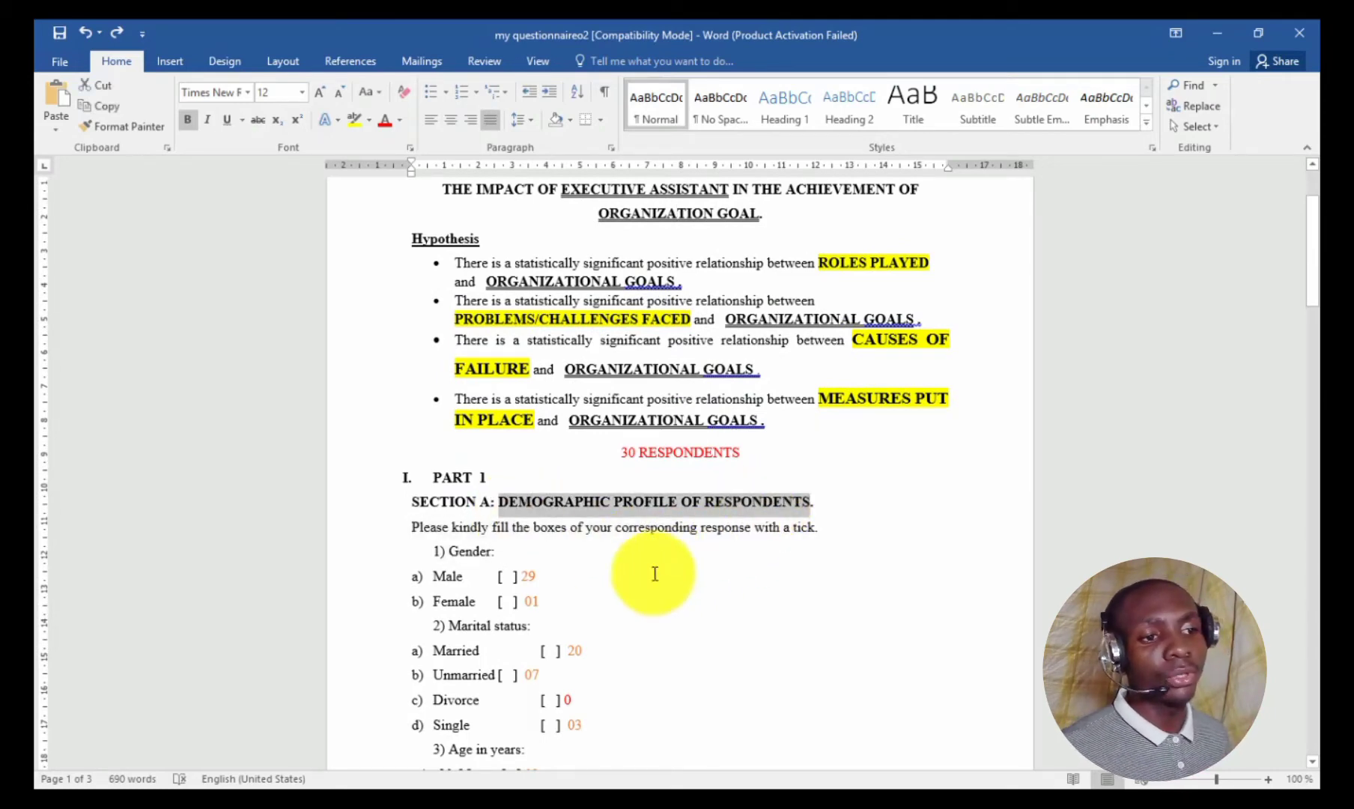
pyautogui.scroll(-7, 629, 580)
pyautogui.scroll(-15, 622, 592)
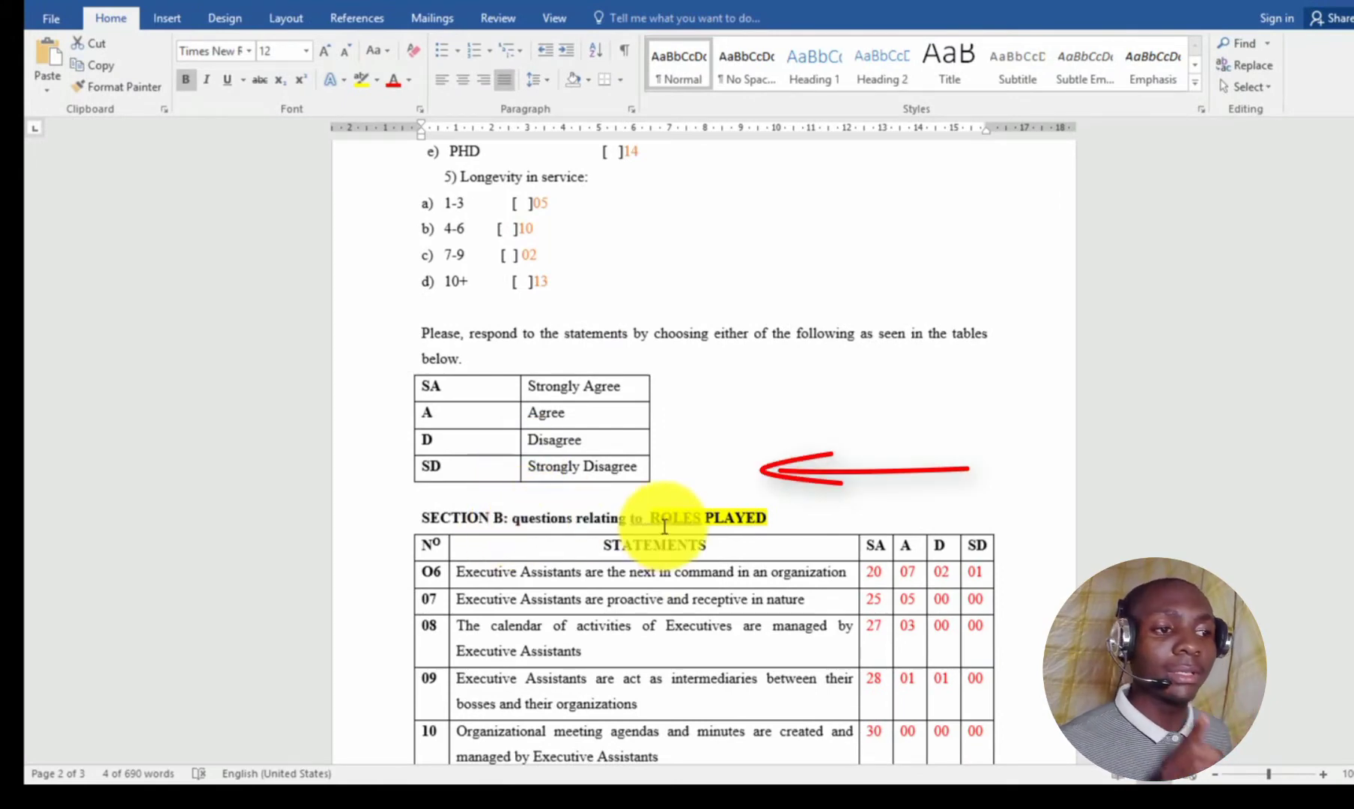
pyautogui.scroll(20, 665, 523)
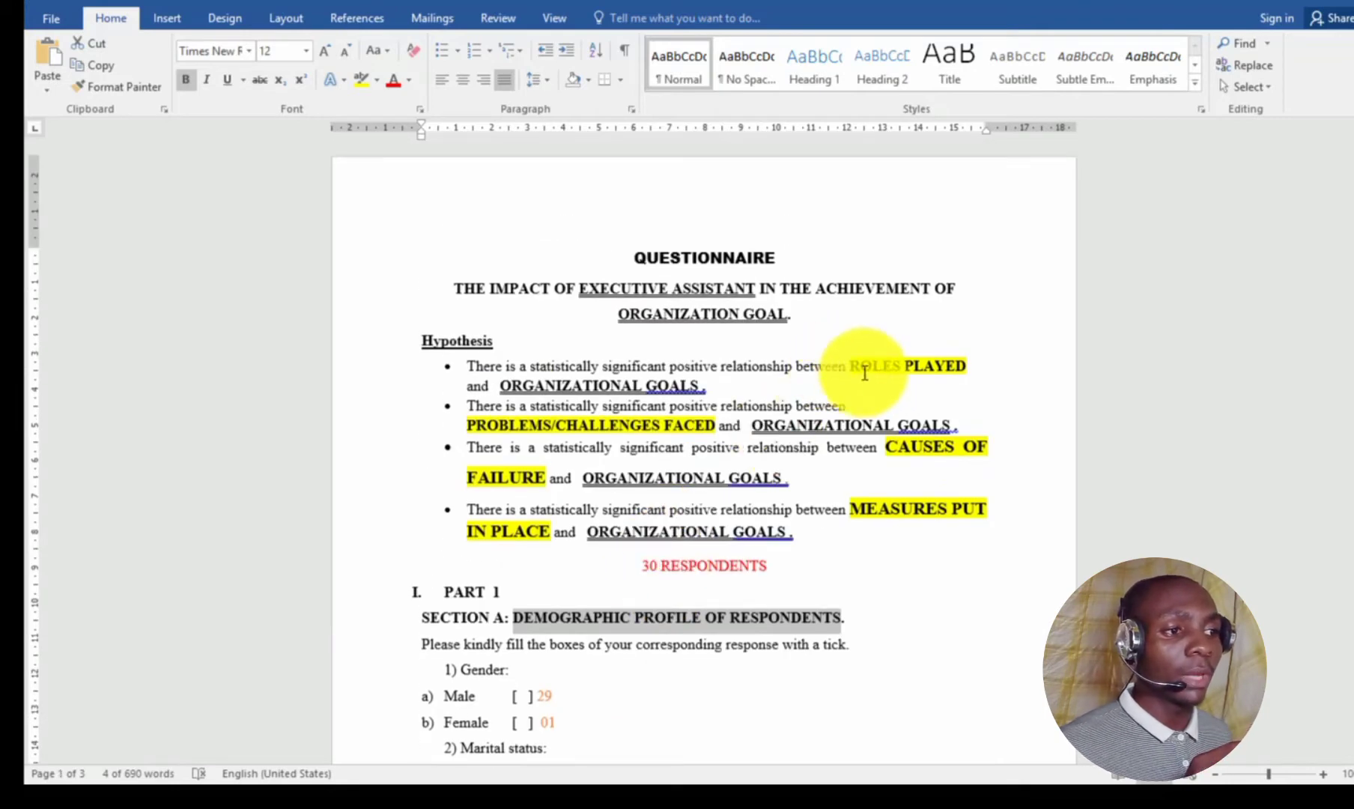
pyautogui.scroll(-20, 846, 376)
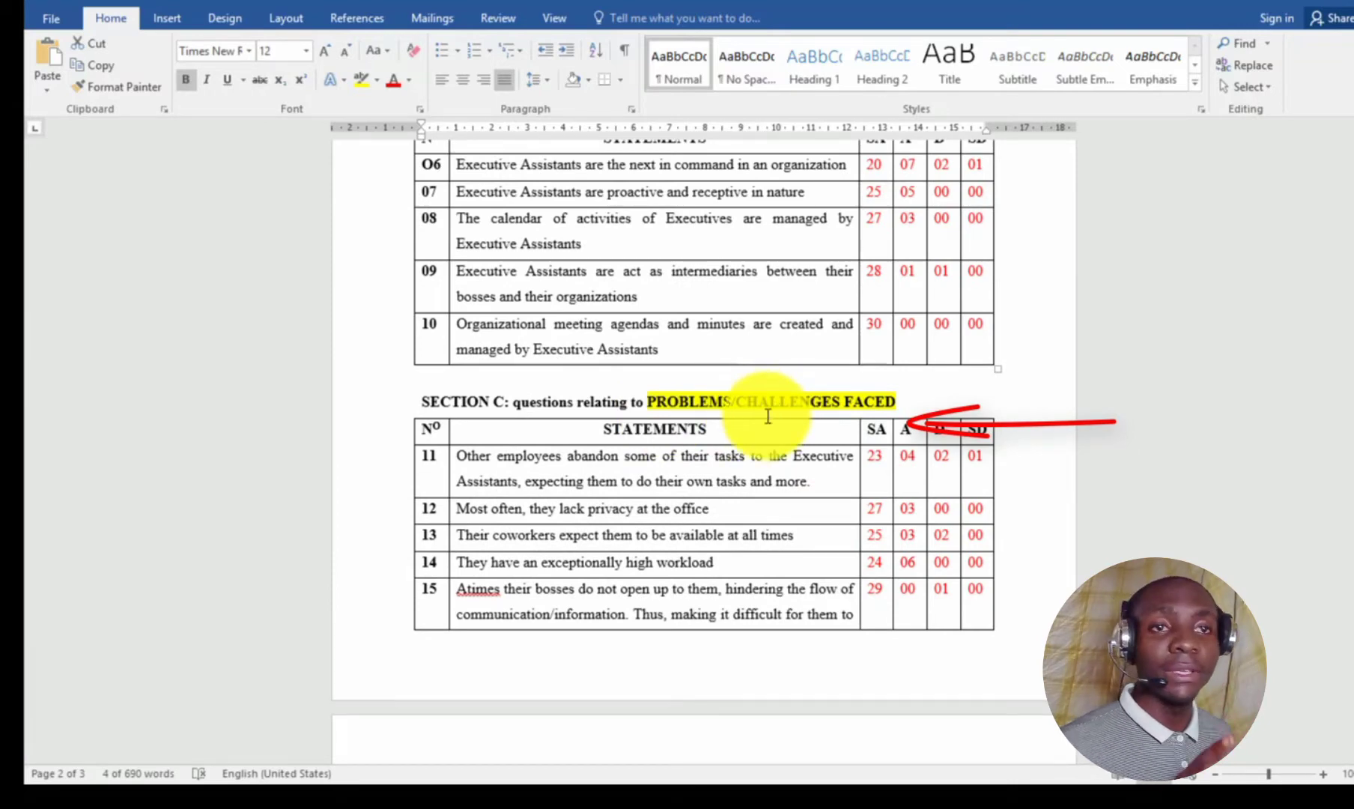
pyautogui.scroll(15, 779, 412)
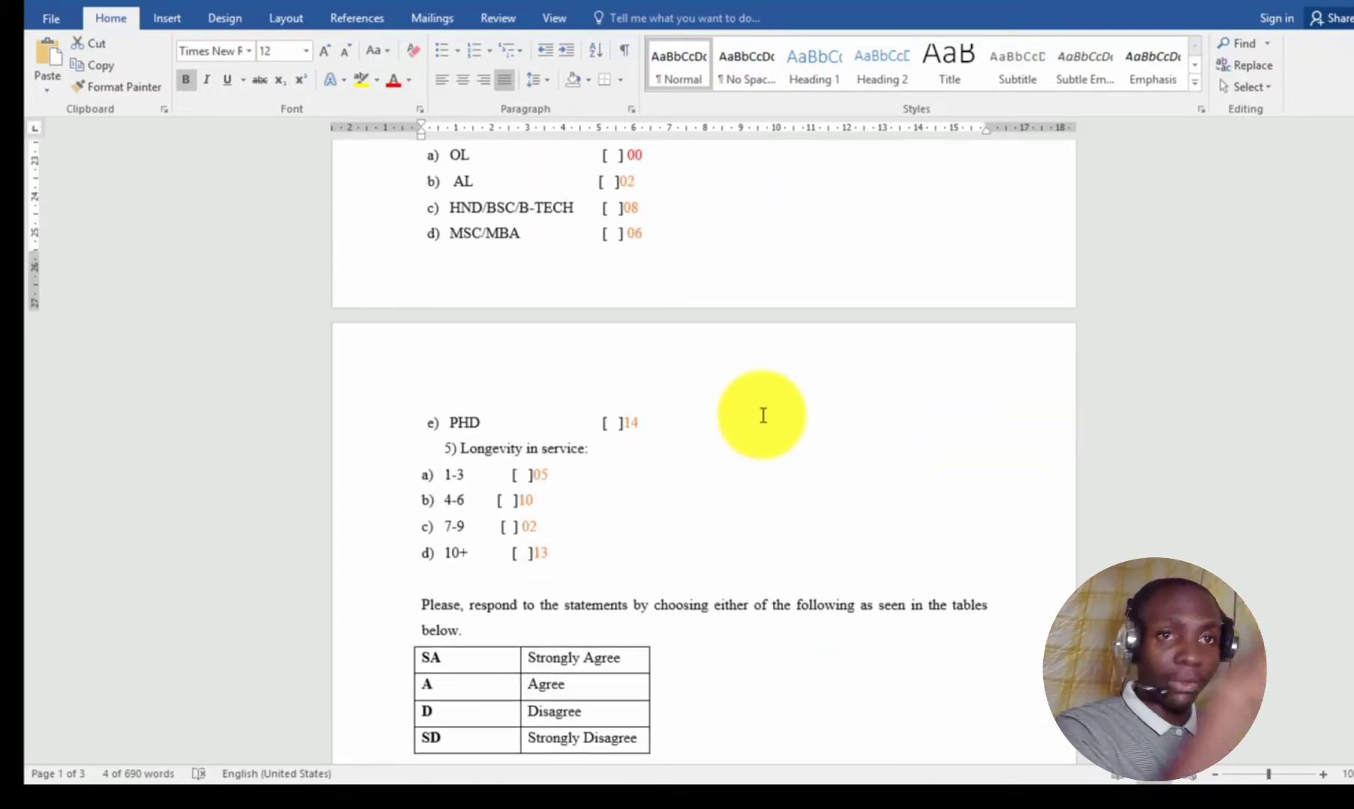
pyautogui.scroll(-15, 756, 417)
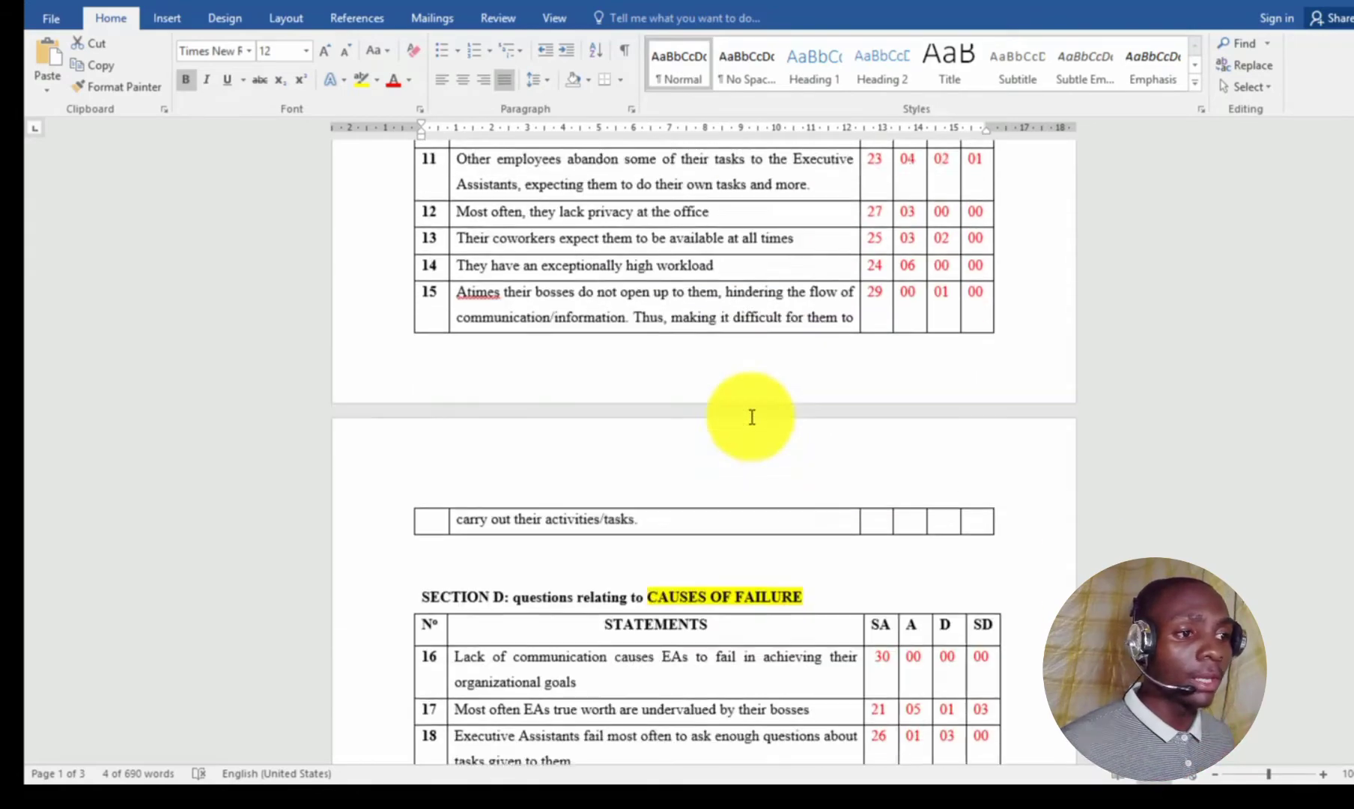
pyautogui.scroll(-5, 751, 417)
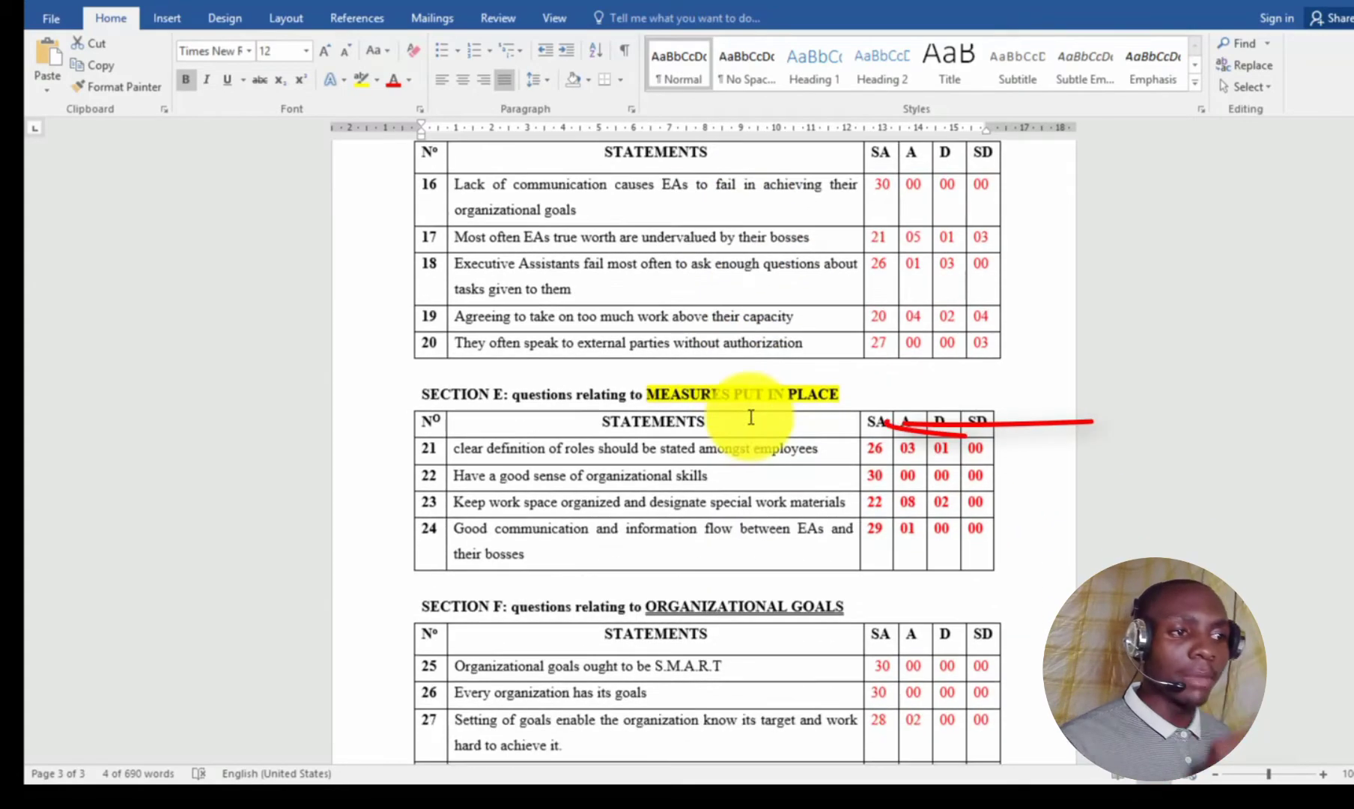
pyautogui.scroll(-4, 749, 417)
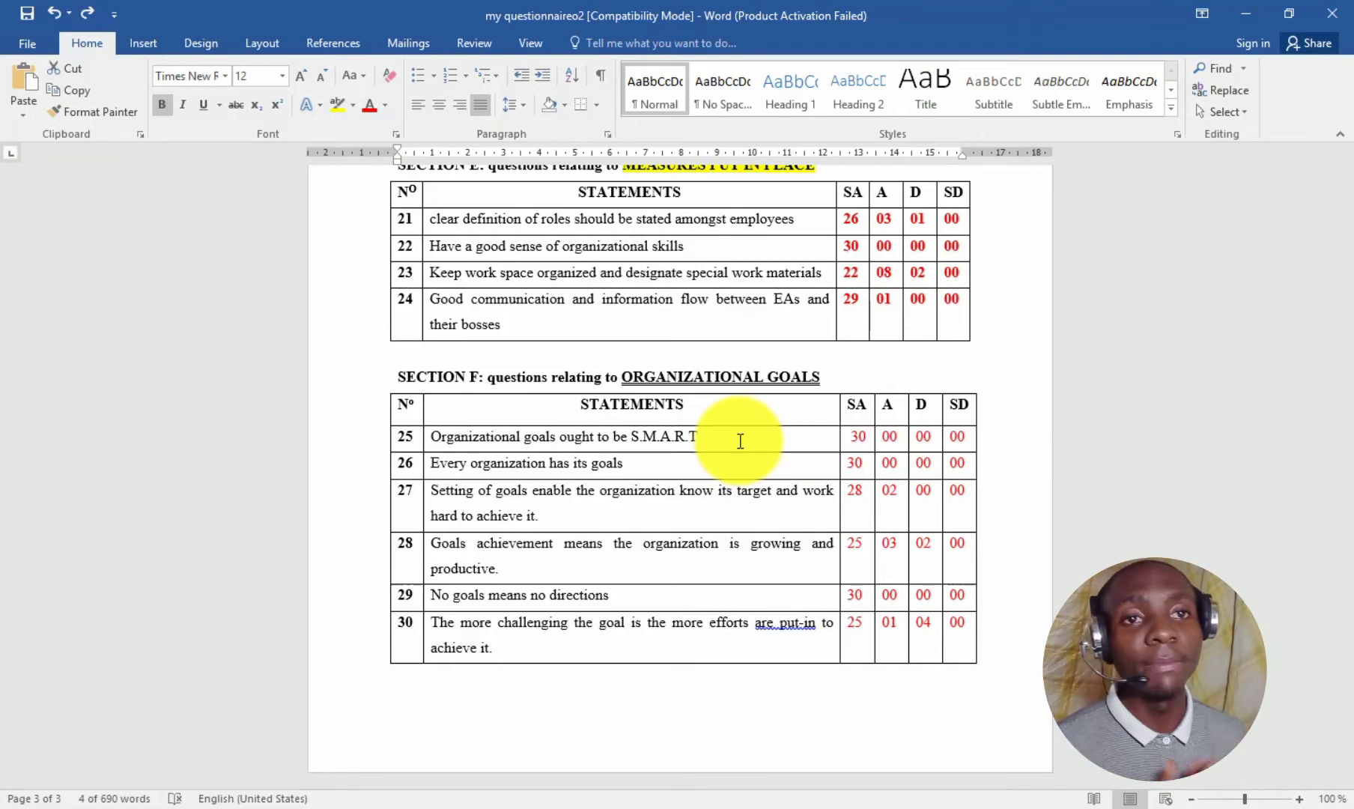
pyautogui.scroll(15, 786, 487)
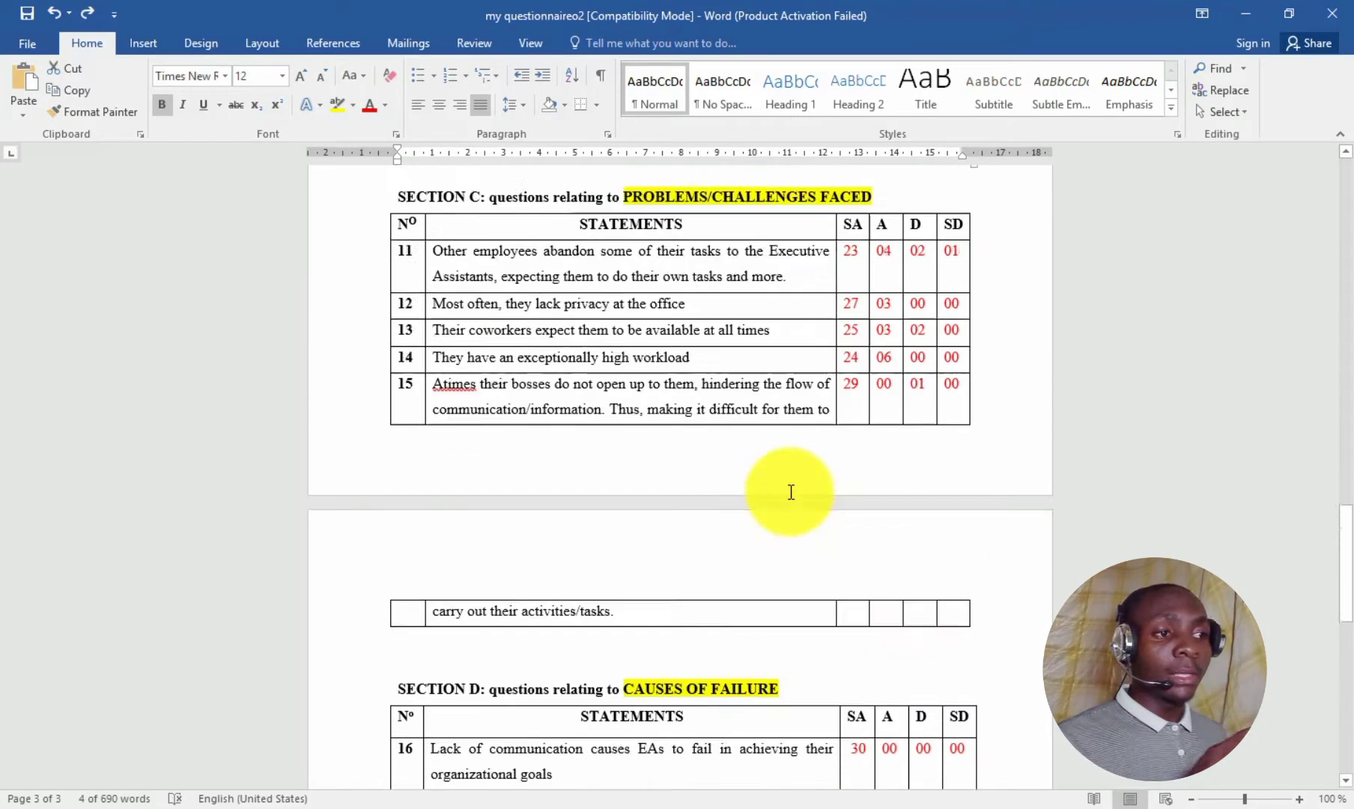
pyautogui.scroll(5, 790, 492)
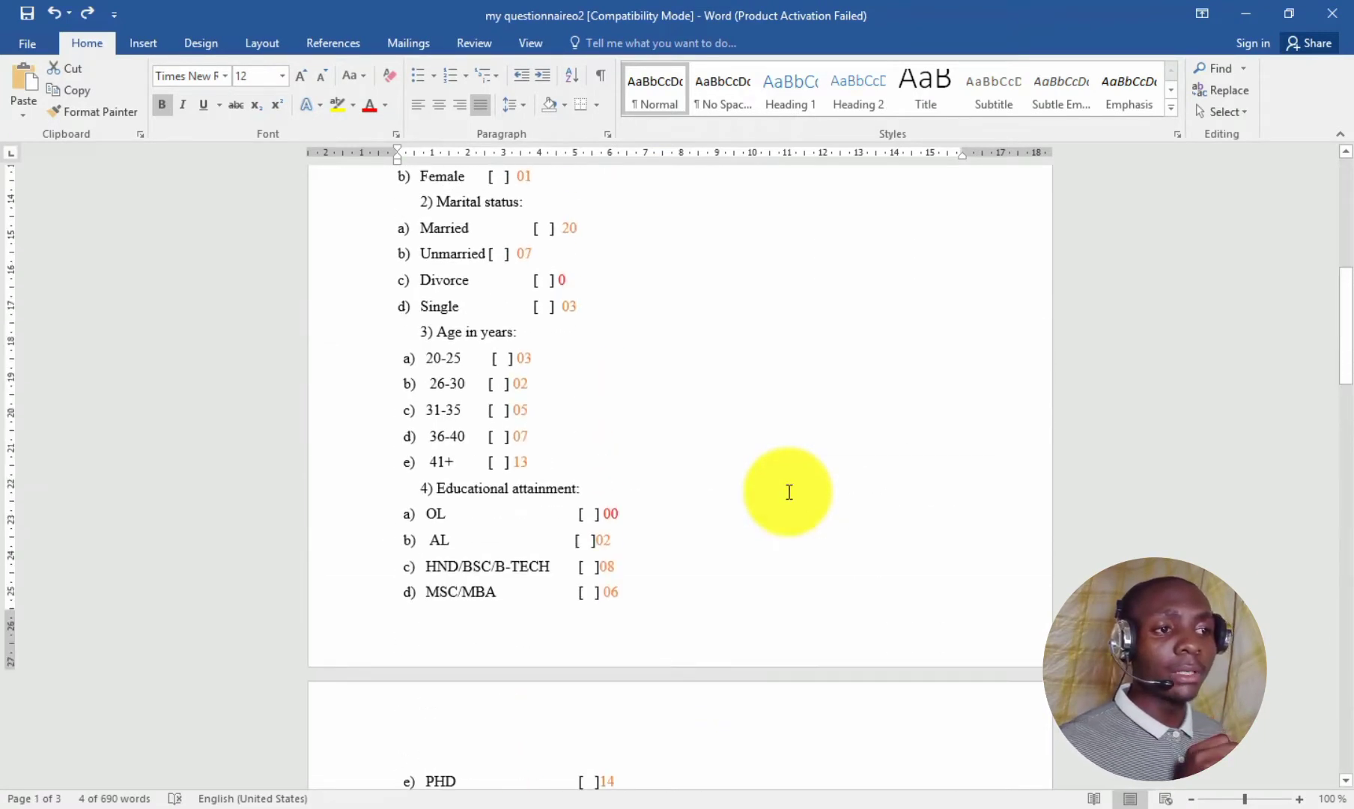
pyautogui.scroll(5, 789, 491)
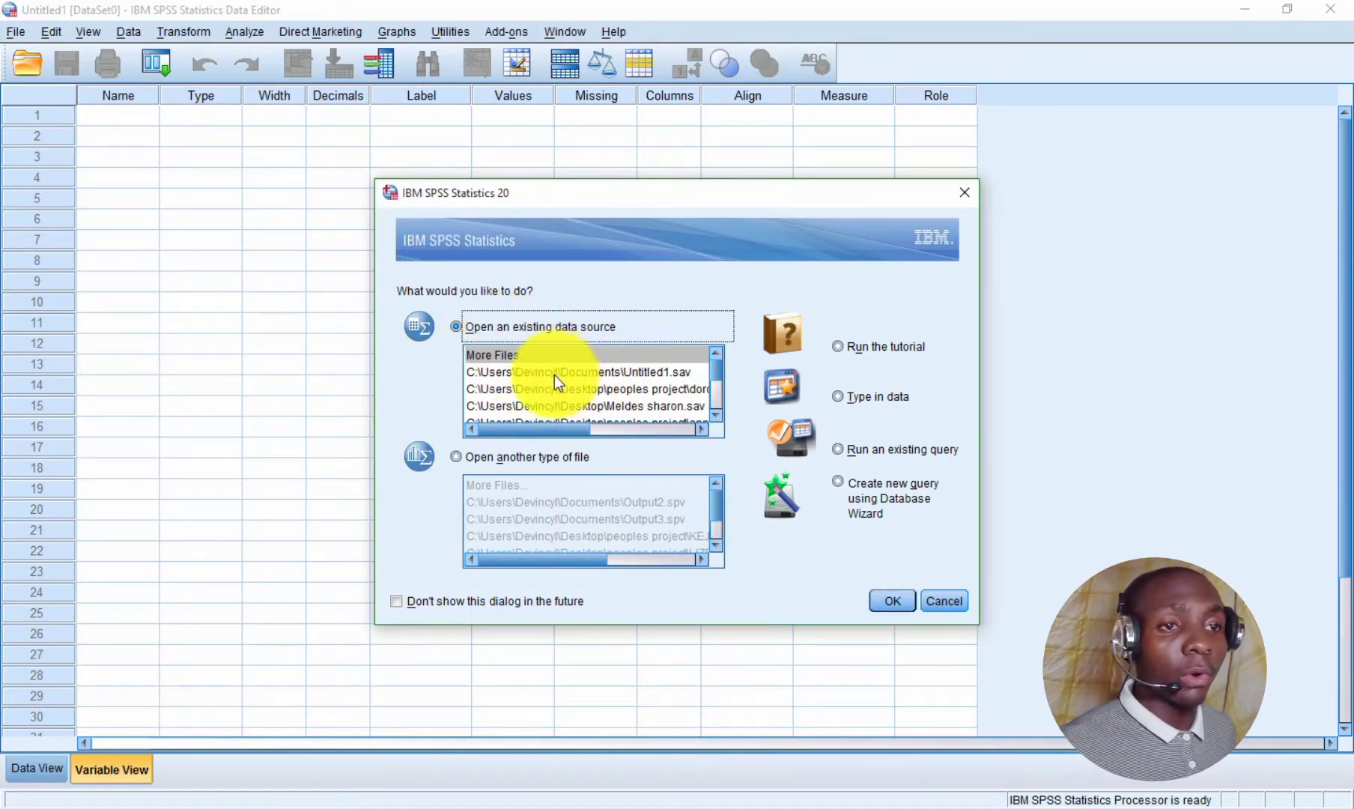
# In SPSS Statistics, open the existing data source Untitled1.sav.
pyautogui.click(653, 372)
pyautogui.click(653, 405)
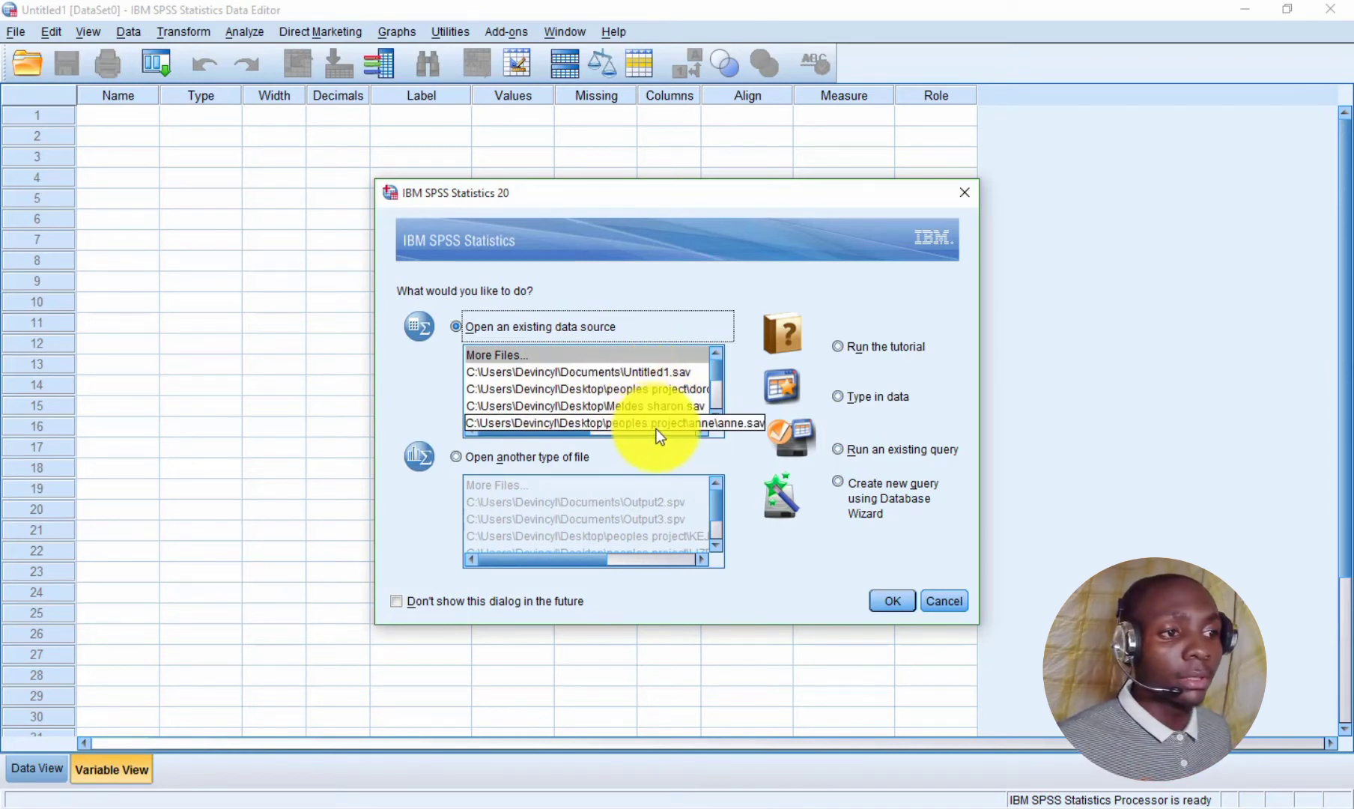
pyautogui.click(633, 372)
pyautogui.click(891, 599)
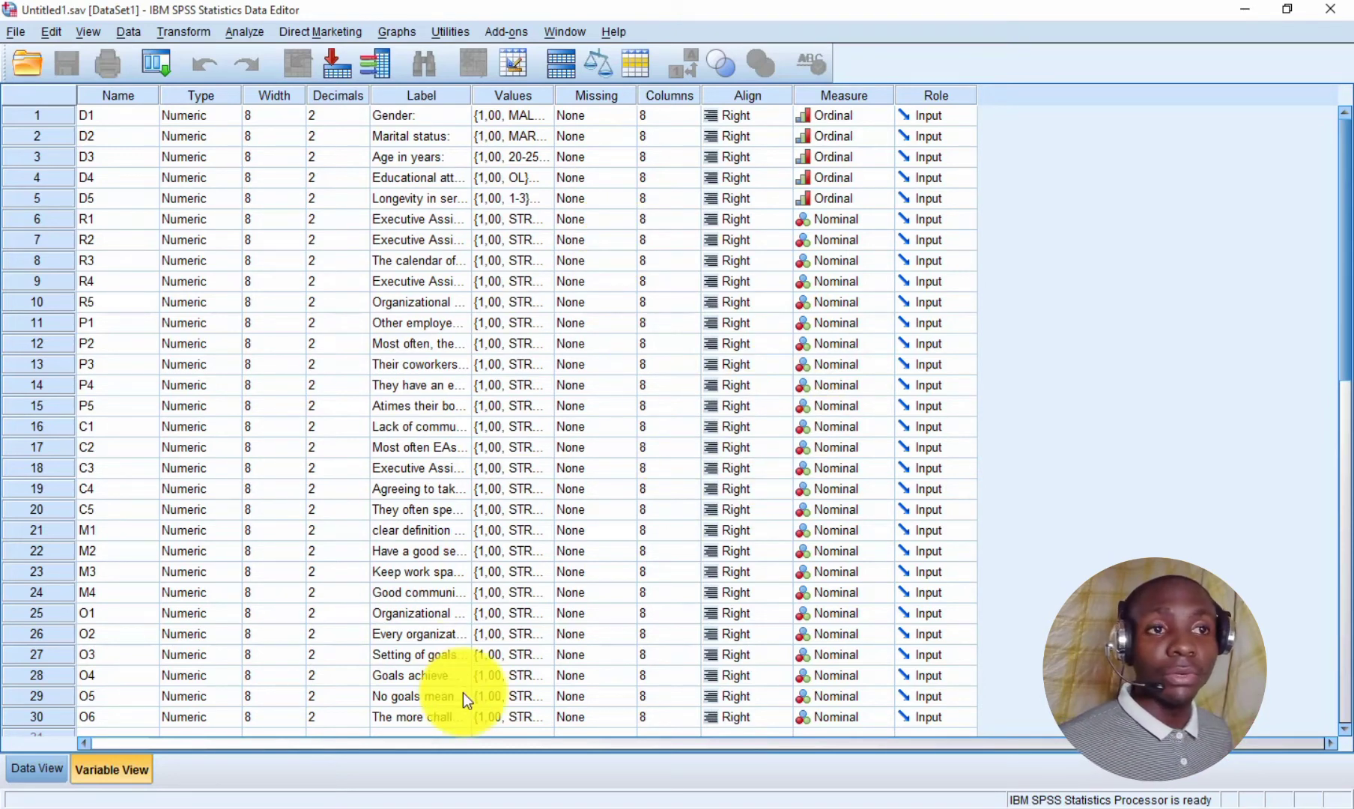
# Create a new blank dataset and select the Label column in its variable definitions.
pyautogui.click(9, 34)
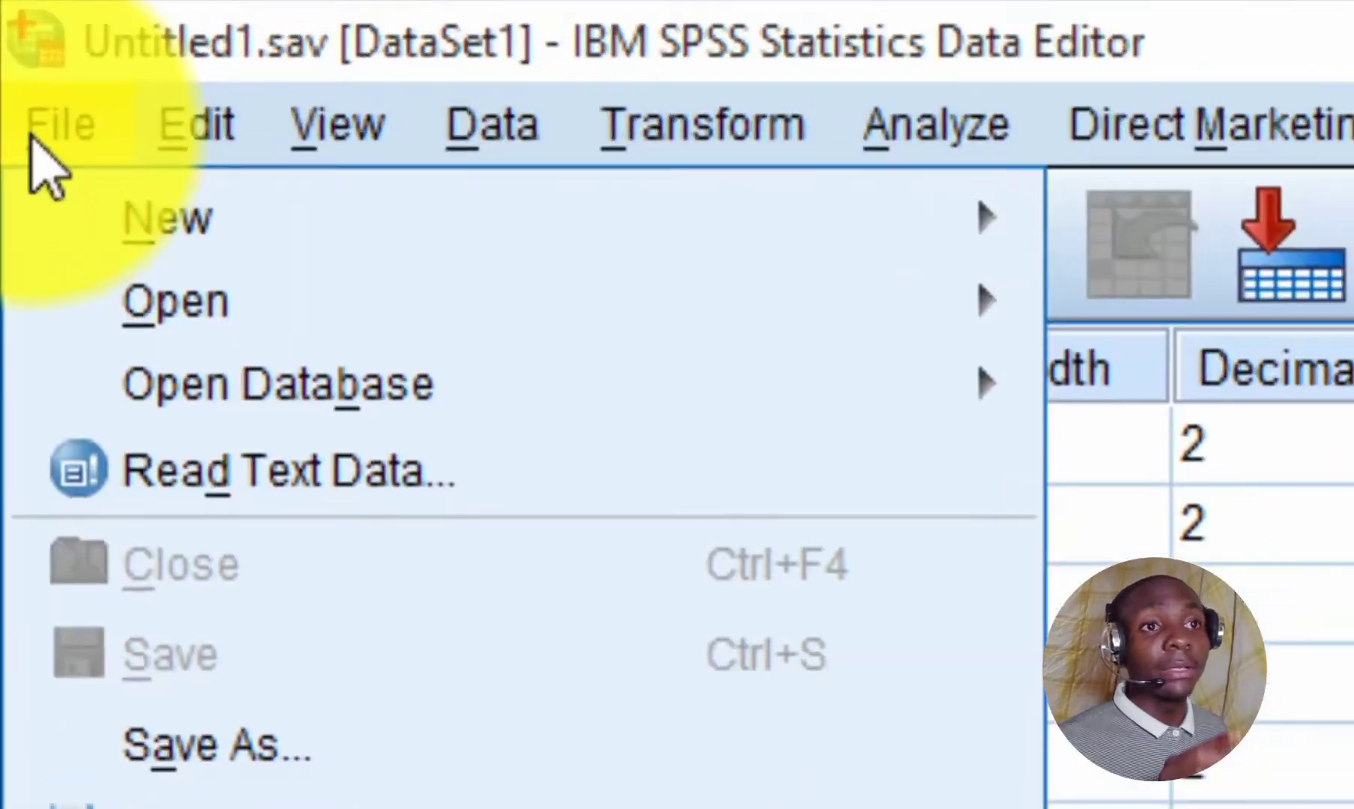
pyautogui.moveTo(182, 62)
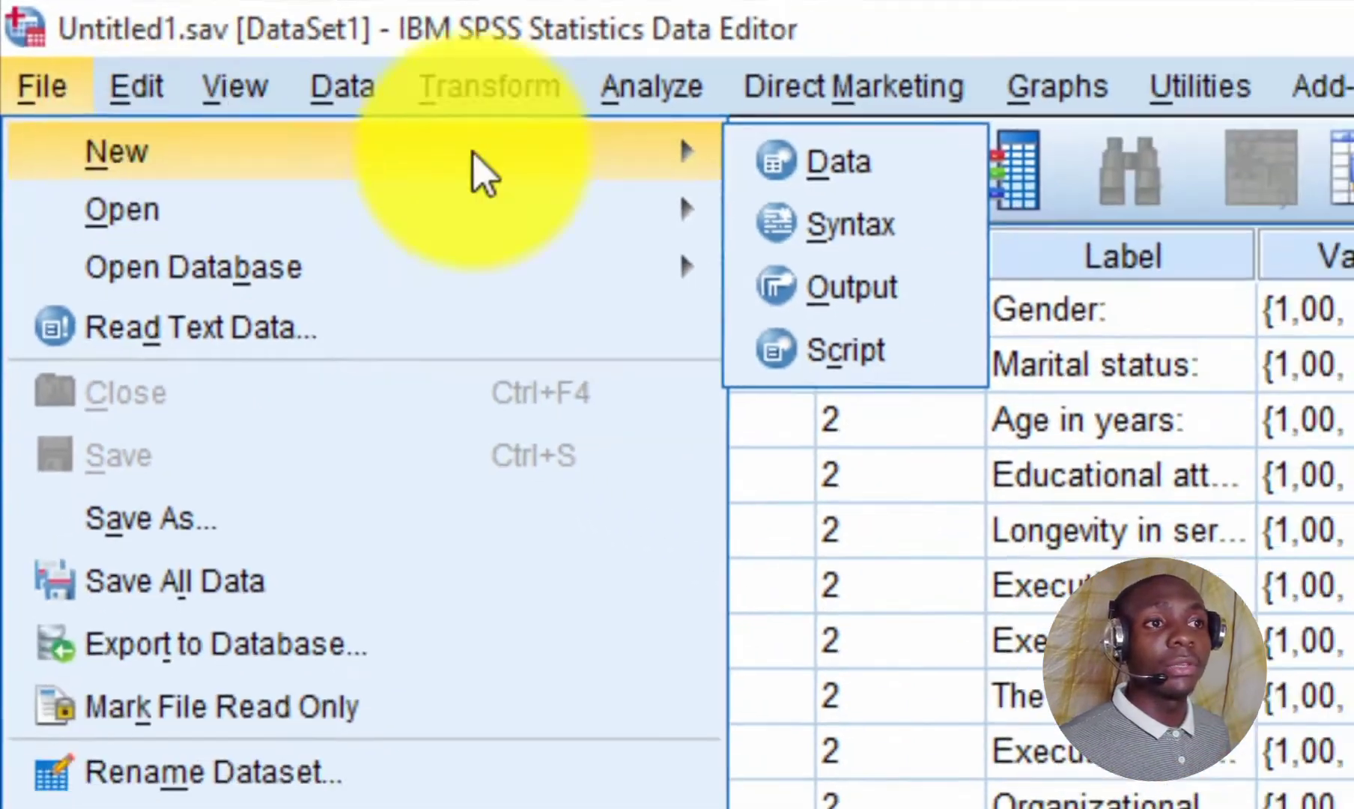
pyautogui.click(837, 161)
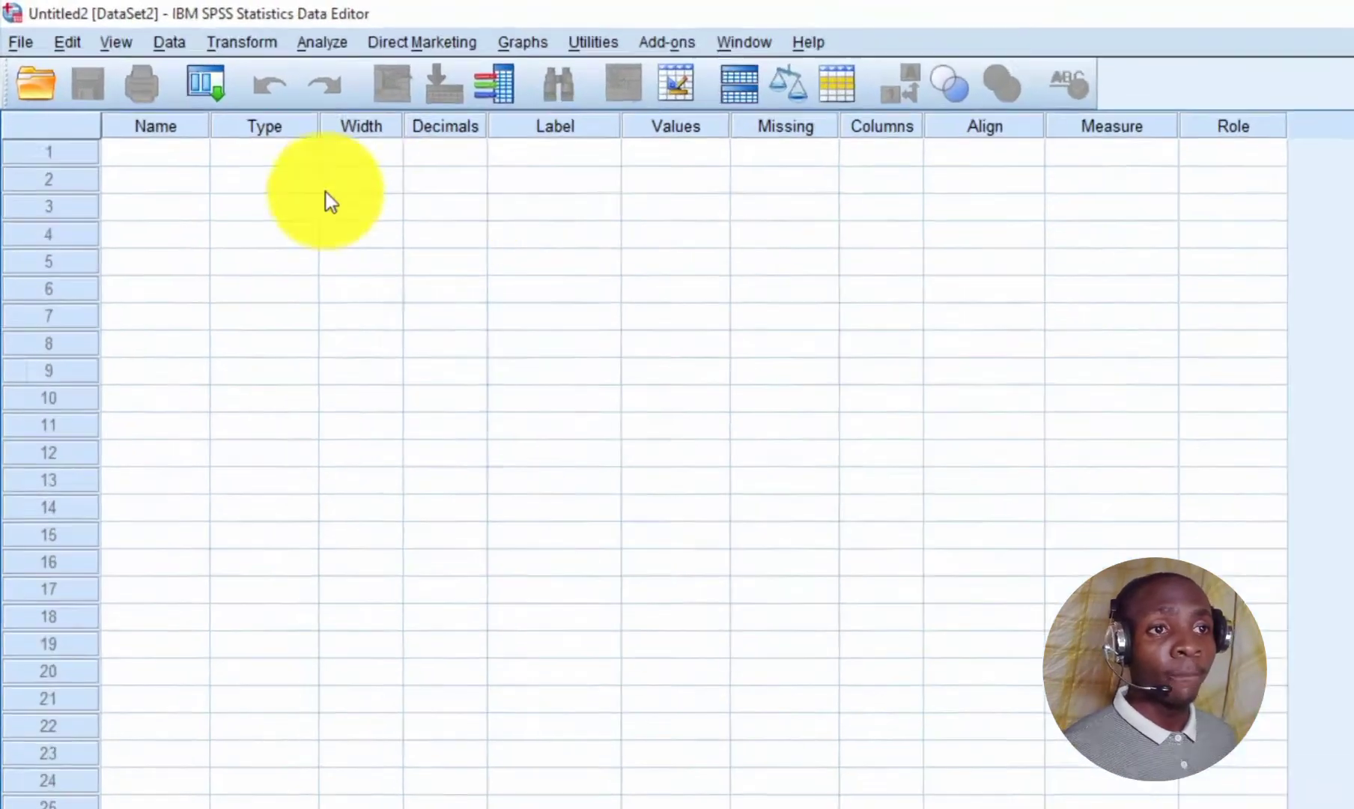
pyautogui.click(172, 147)
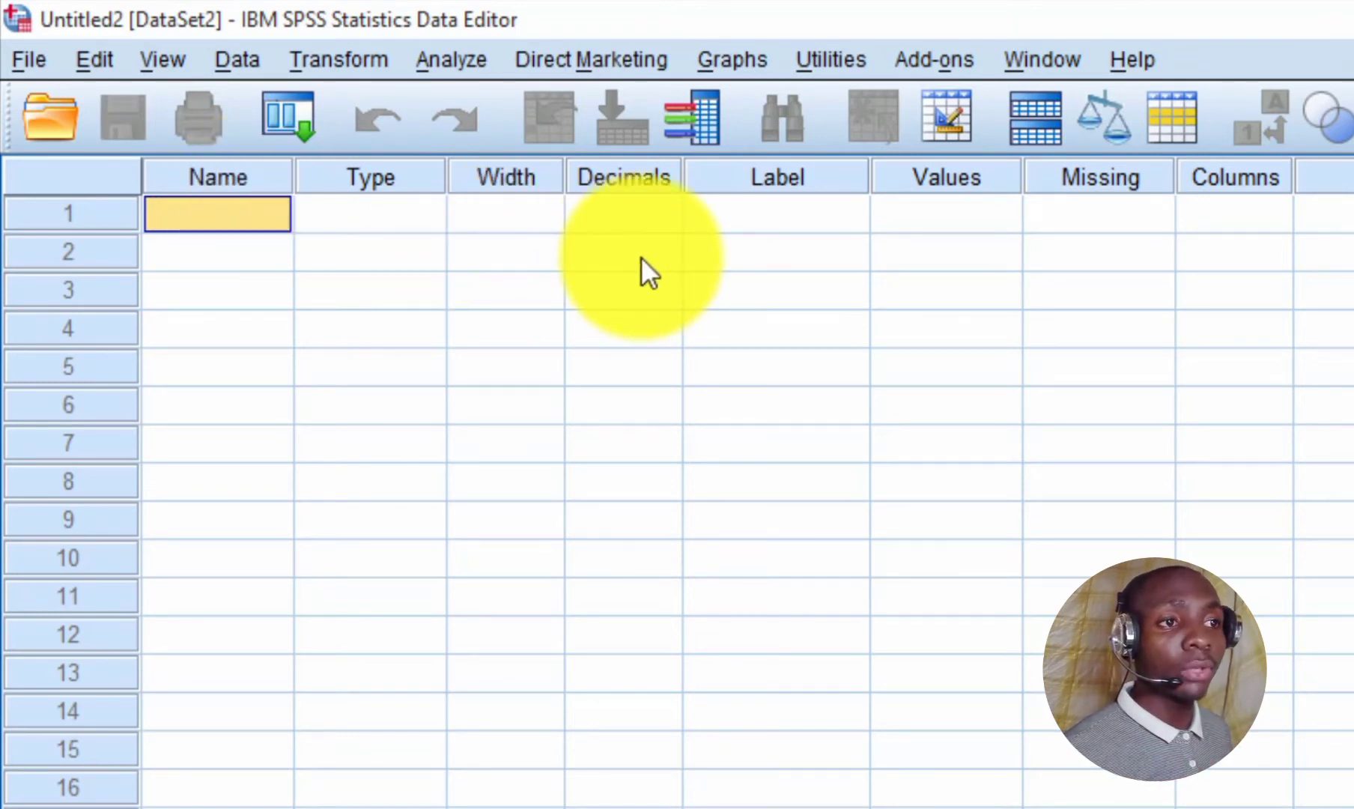
pyautogui.click(783, 179)
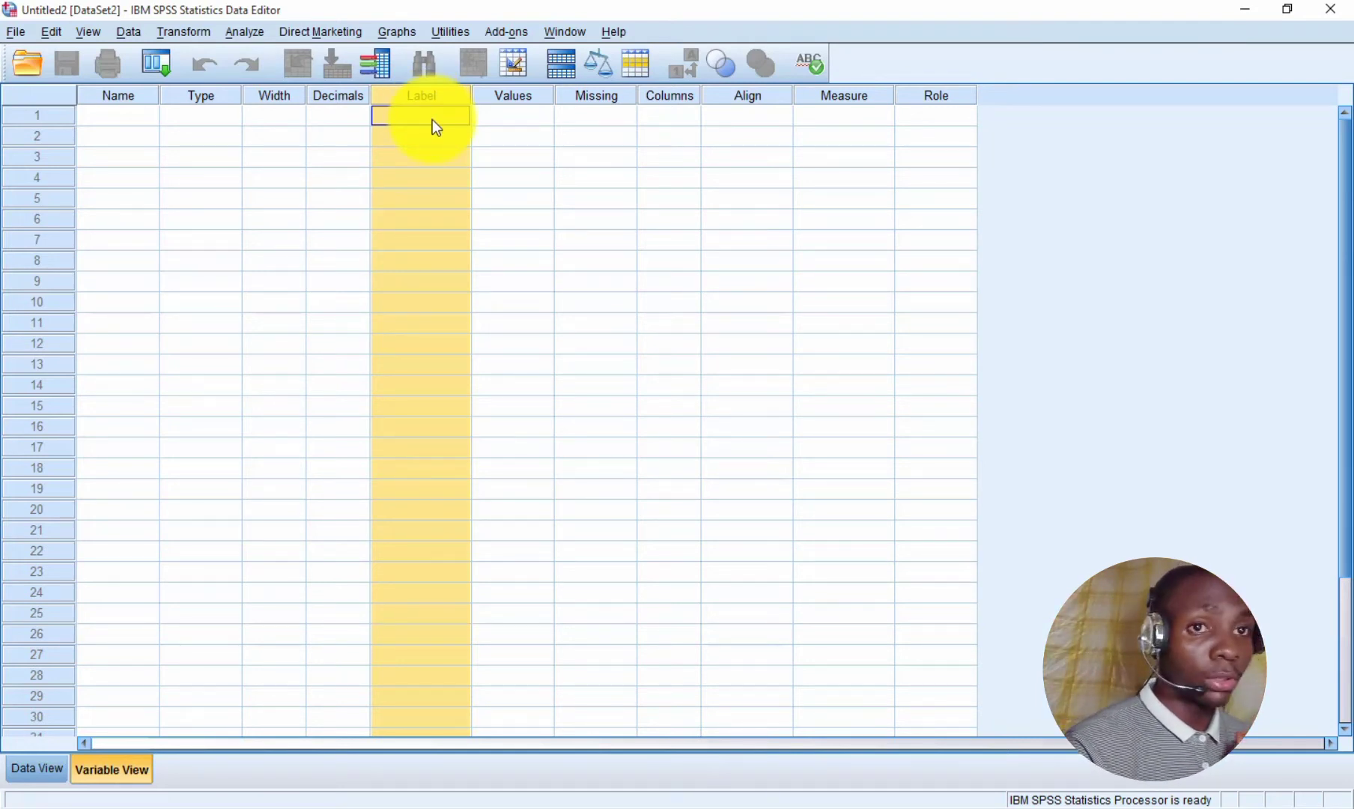
# Arrange the new SPSS dataset and the Word questionnaire side by side, with SPSS on the left half.
pyautogui.press('super')
pyautogui.press('super')
pyautogui.press('super+Left')
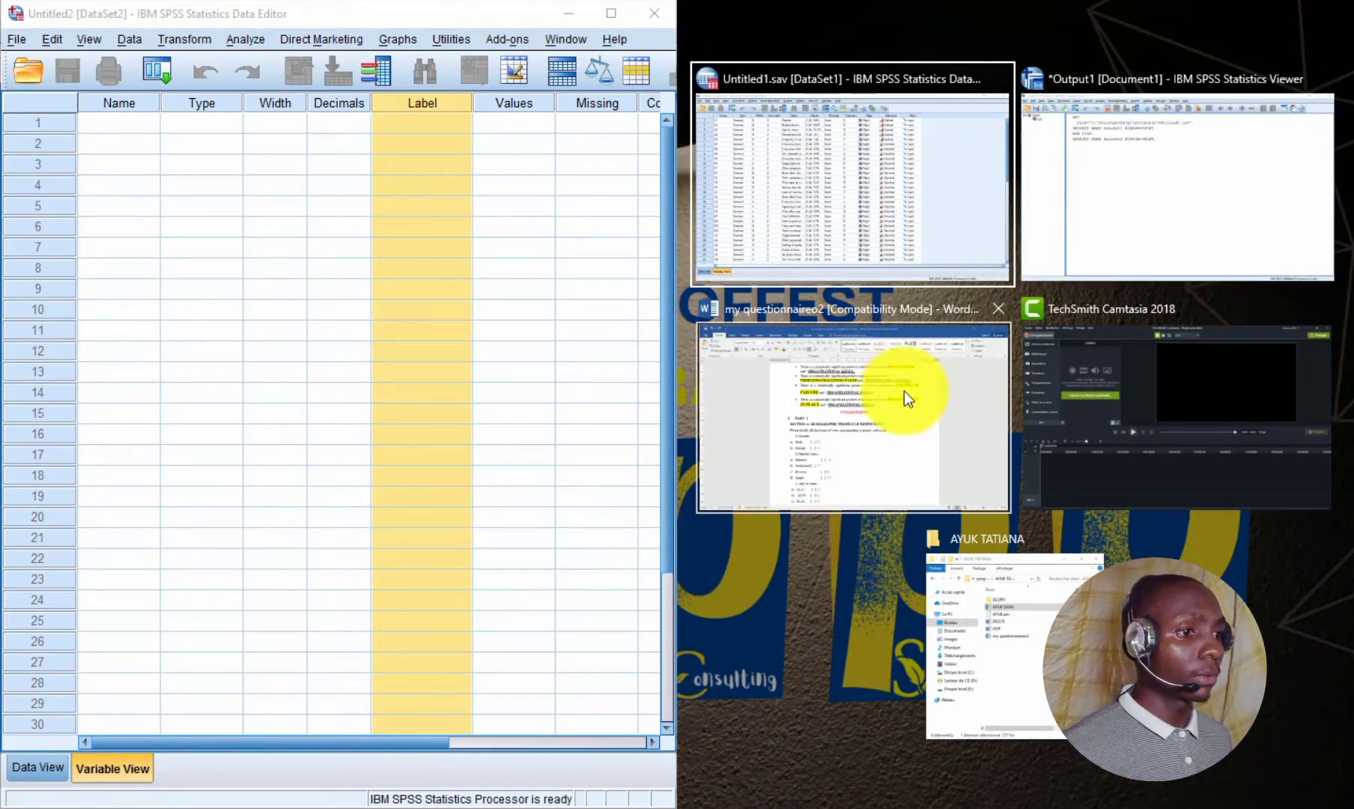
pyautogui.press('Escape')
pyautogui.hotkey('alt', 'Tab')
# In the questionnaire, copy the headings Gender, Marital status, Age in years, Educational attainment and Longevity in service together, without their numbering.
pyautogui.scroll(3, 992, 371)
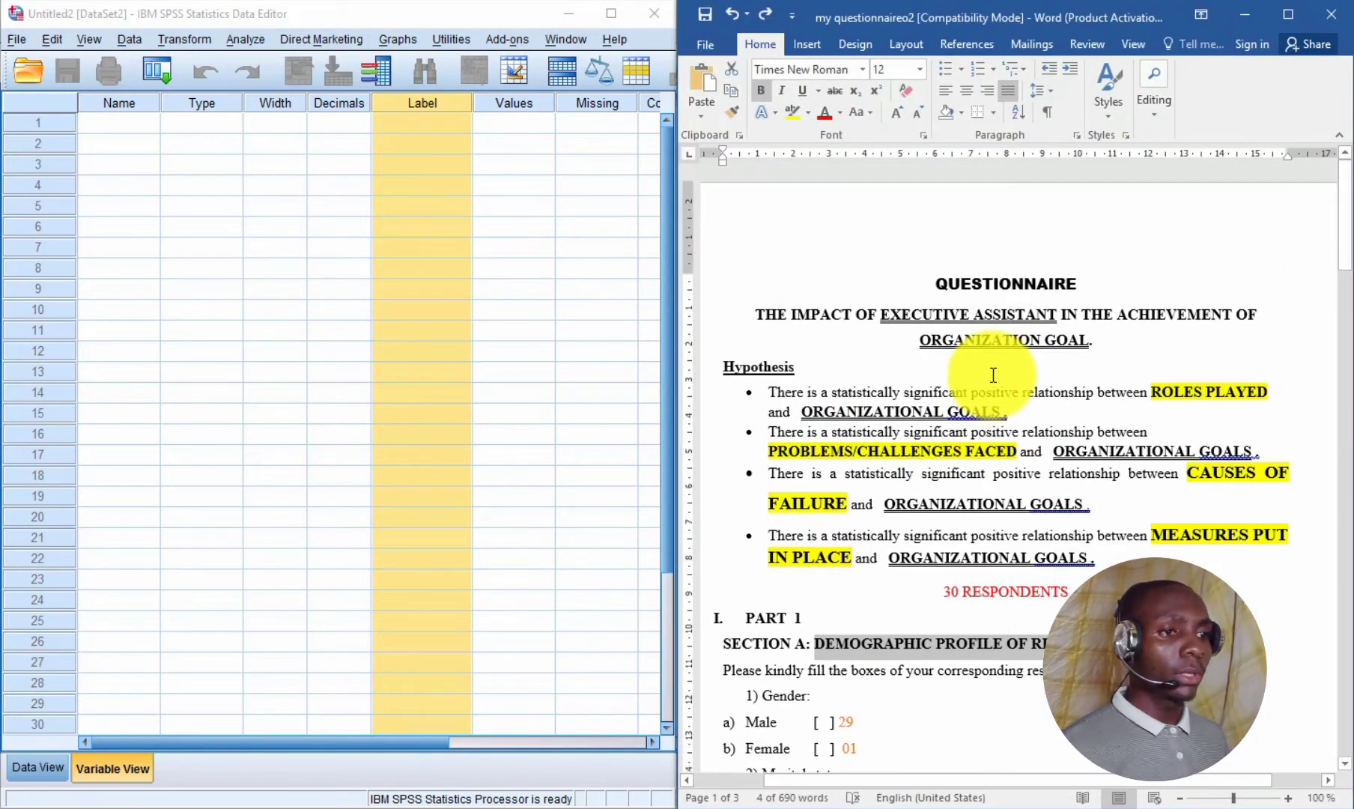
pyautogui.scroll(-3, 771, 419)
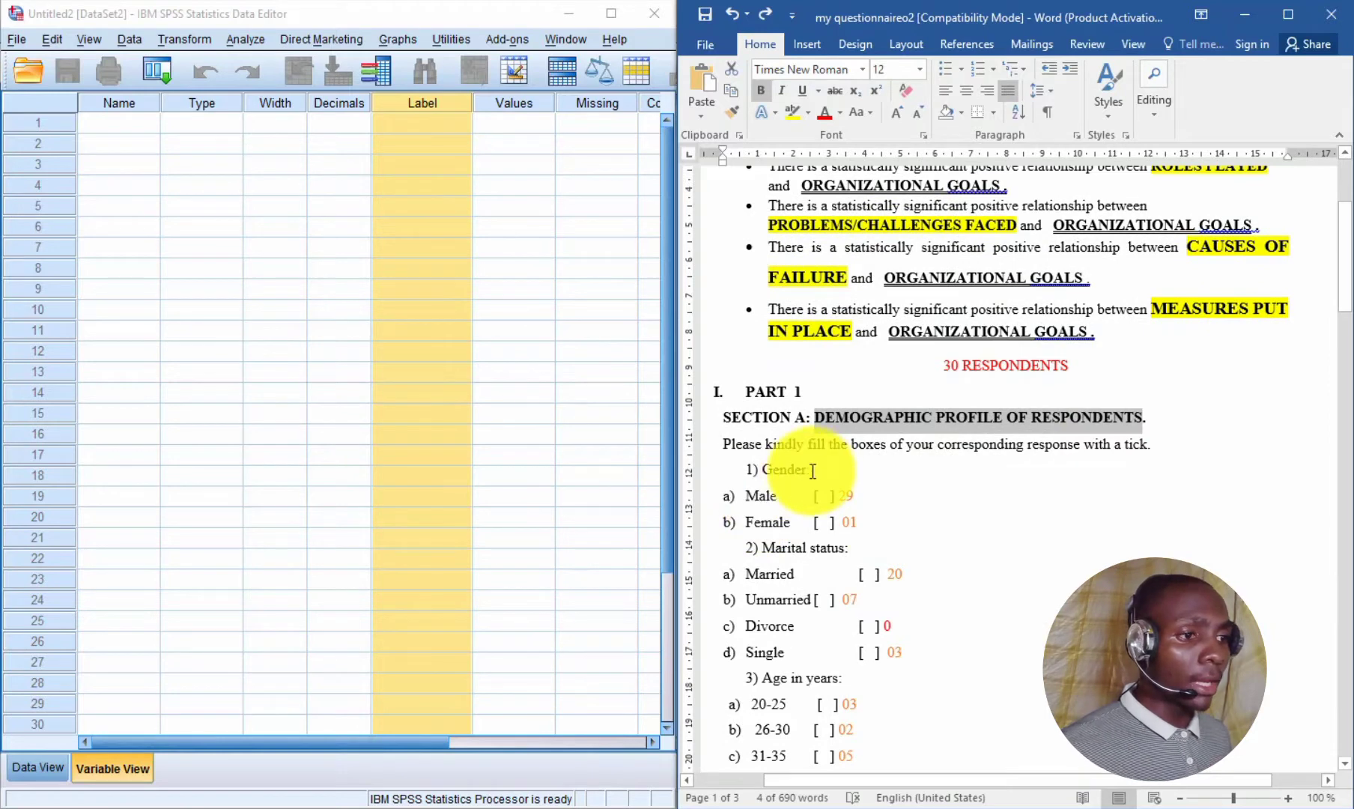
pyautogui.scroll(-3, 830, 469)
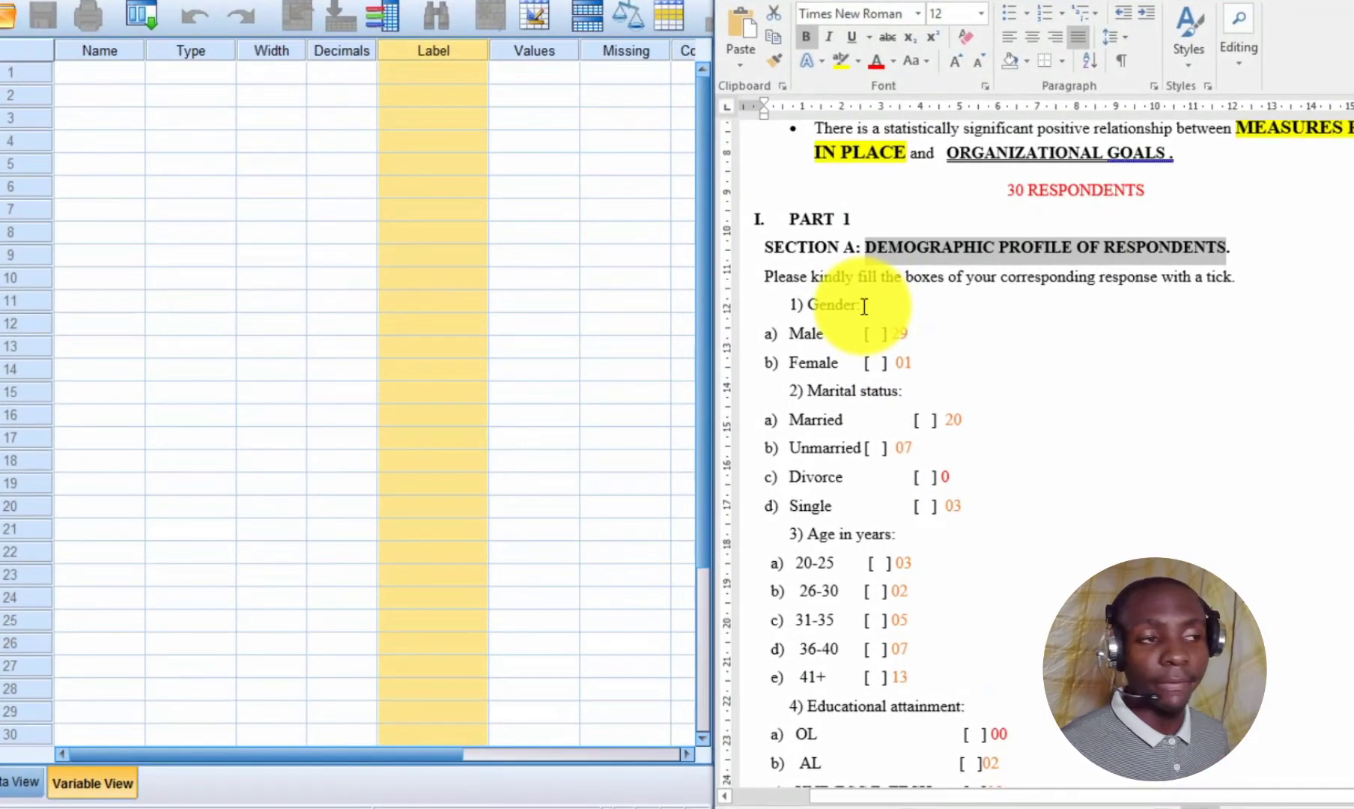
pyautogui.moveTo(865, 306); pyautogui.dragTo(820, 308)
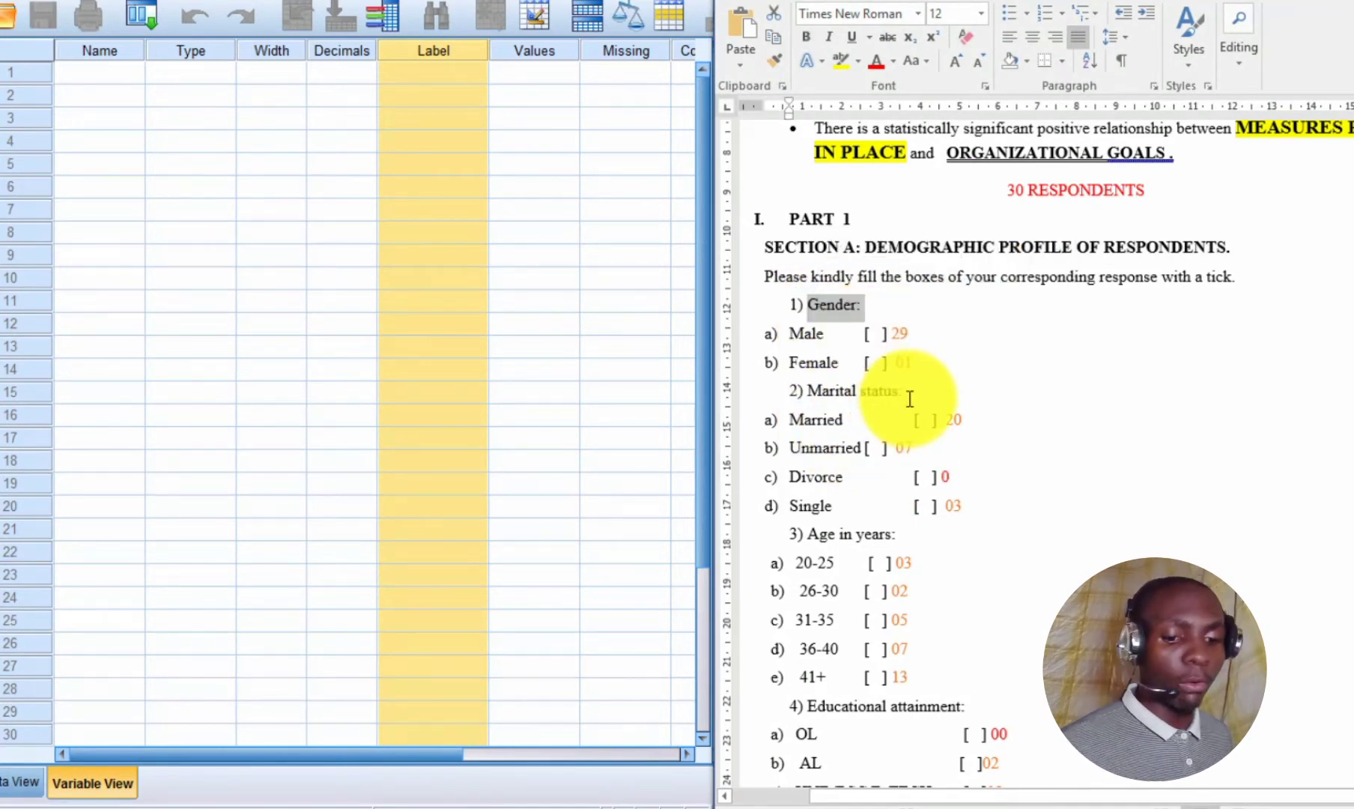
pyautogui.keyDown('ctrl'); pyautogui.moveTo(902, 391); pyautogui.dragTo(819, 388); pyautogui.keyUp('ctrl')
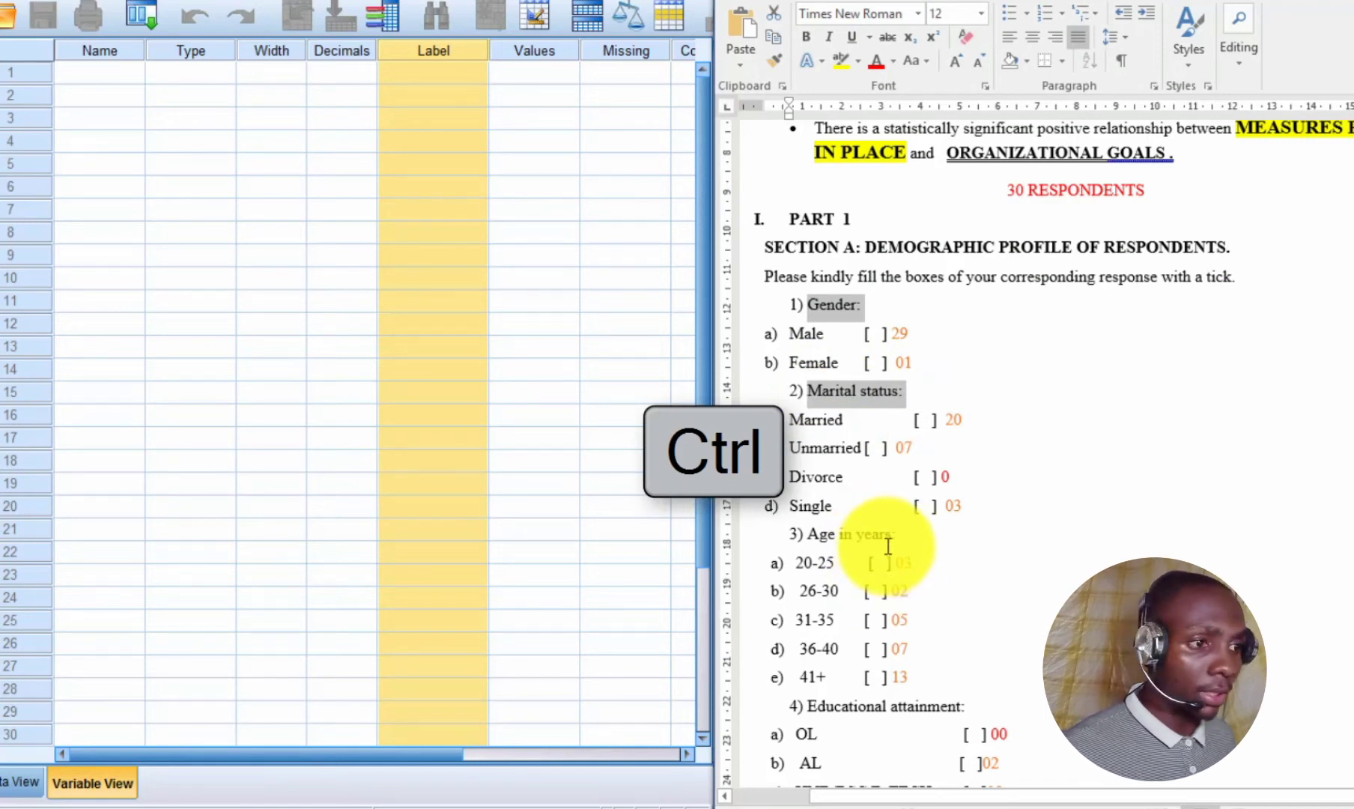
pyautogui.moveTo(897, 534); pyautogui.dragTo(810, 536)
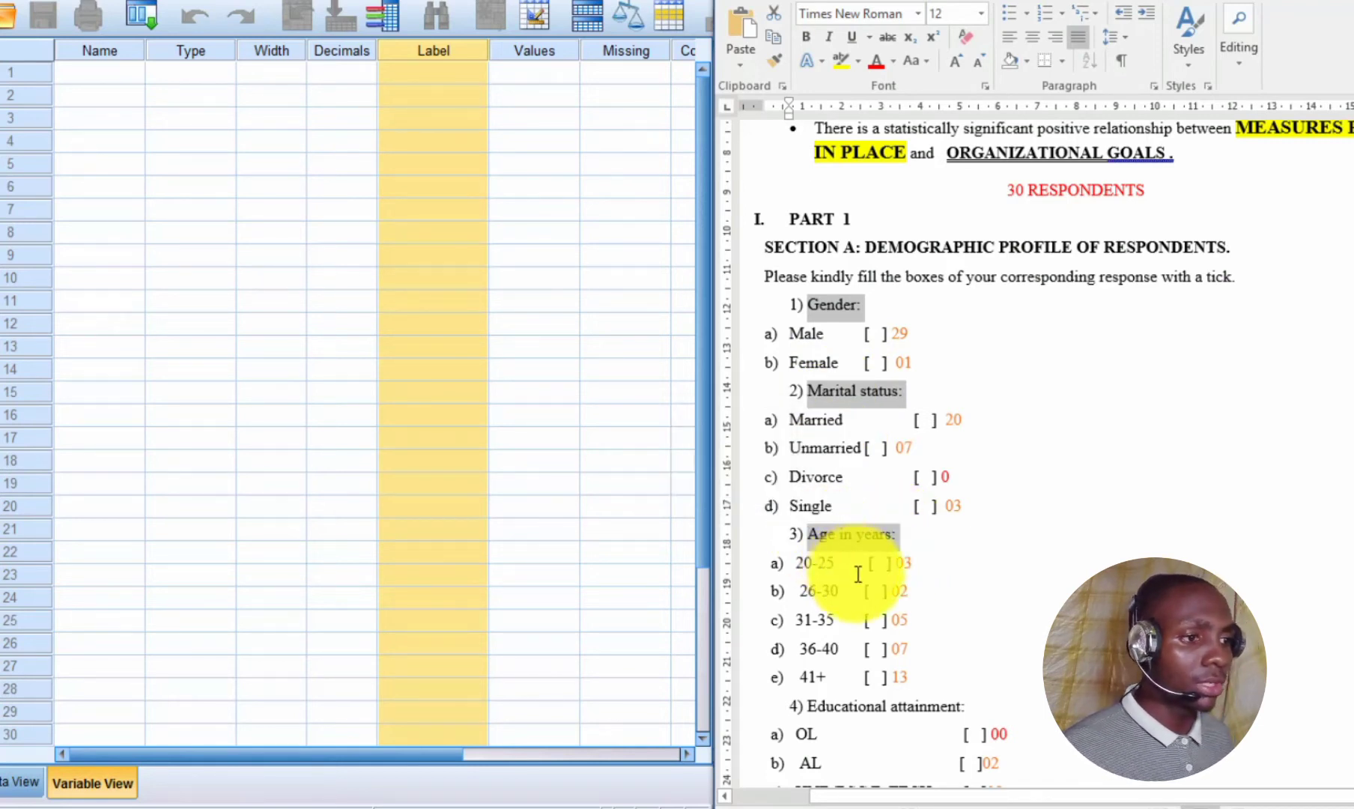
pyautogui.keyDown('ctrl'); pyautogui.moveTo(968, 707); pyautogui.dragTo(831, 719); pyautogui.keyUp('ctrl')
pyautogui.scroll(-5, 825, 704)
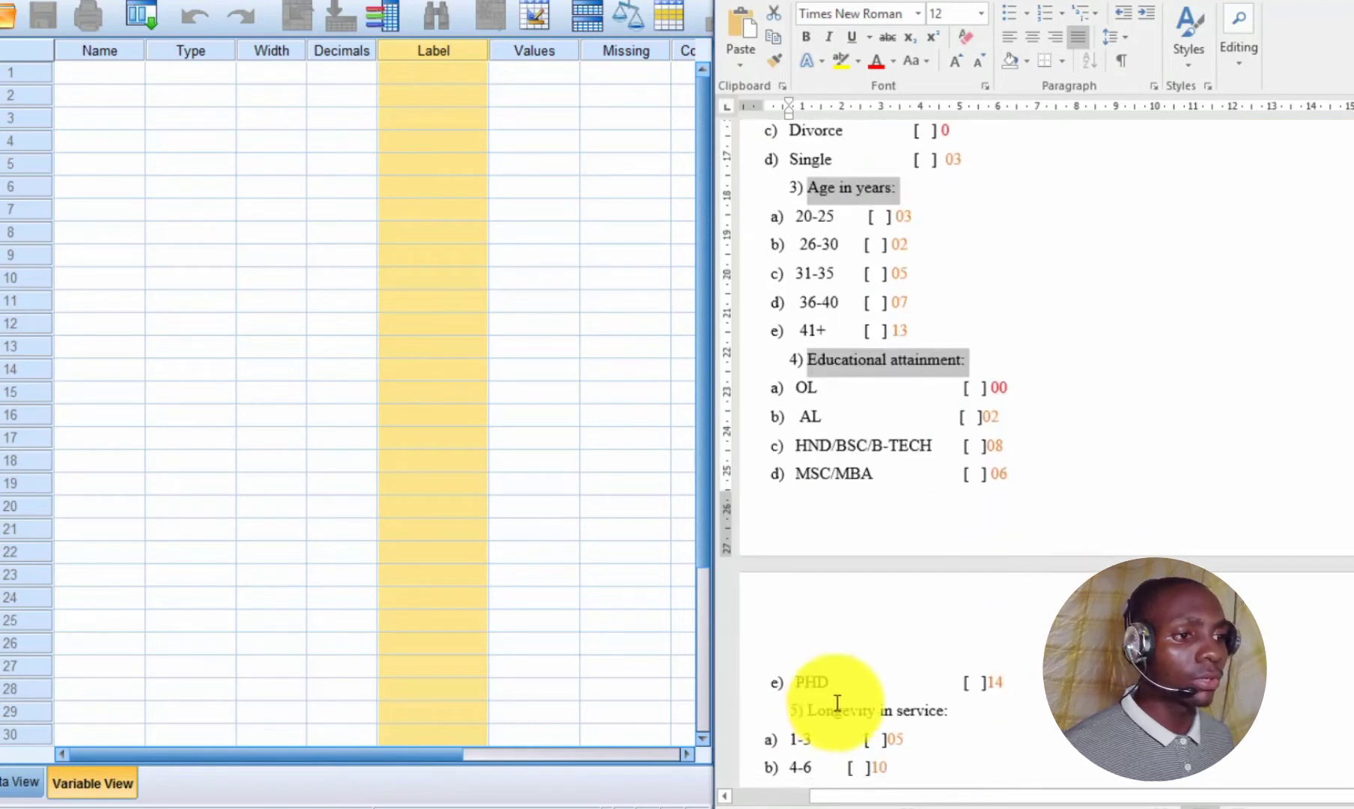
pyautogui.keyDown('ctrl'); pyautogui.moveTo(956, 710); pyautogui.dragTo(829, 717); pyautogui.keyUp('ctrl')
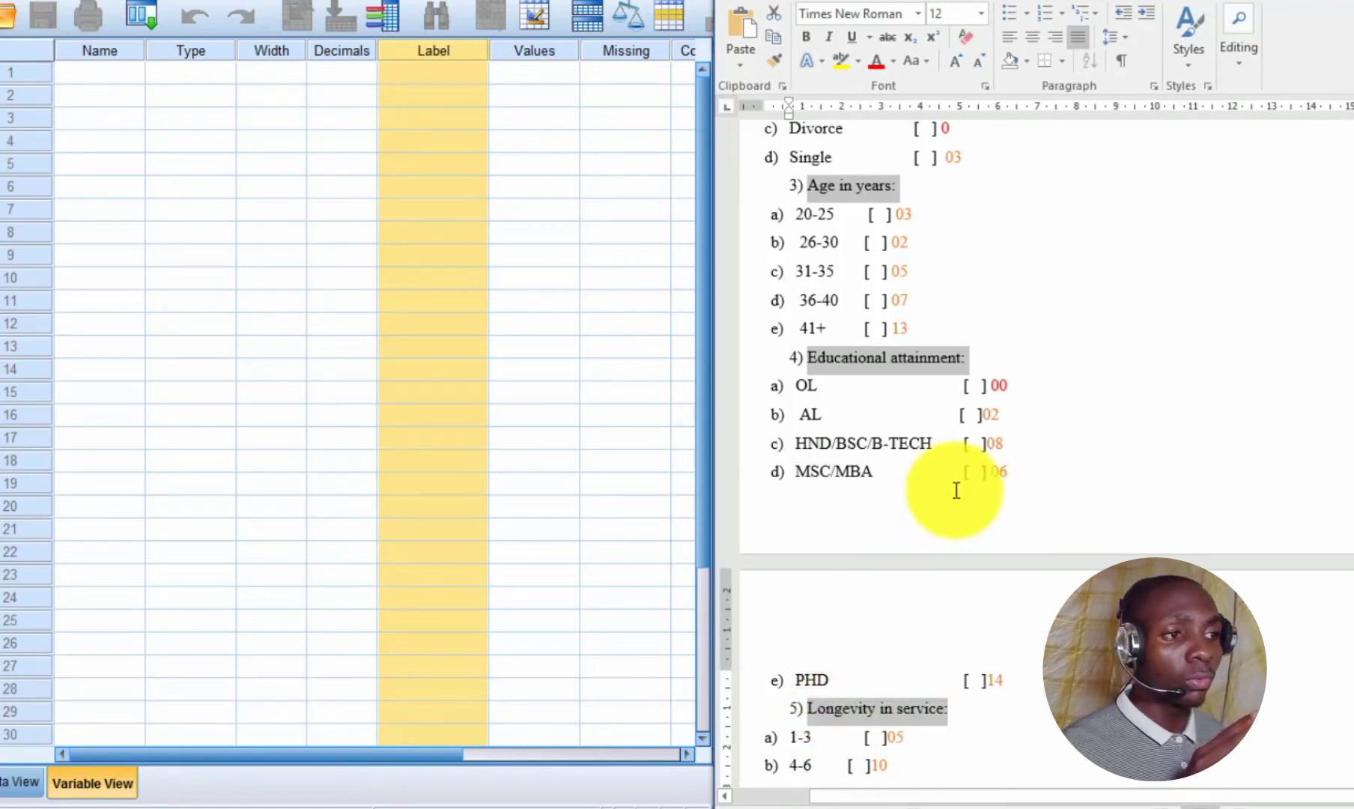
pyautogui.scroll(3, 955, 485)
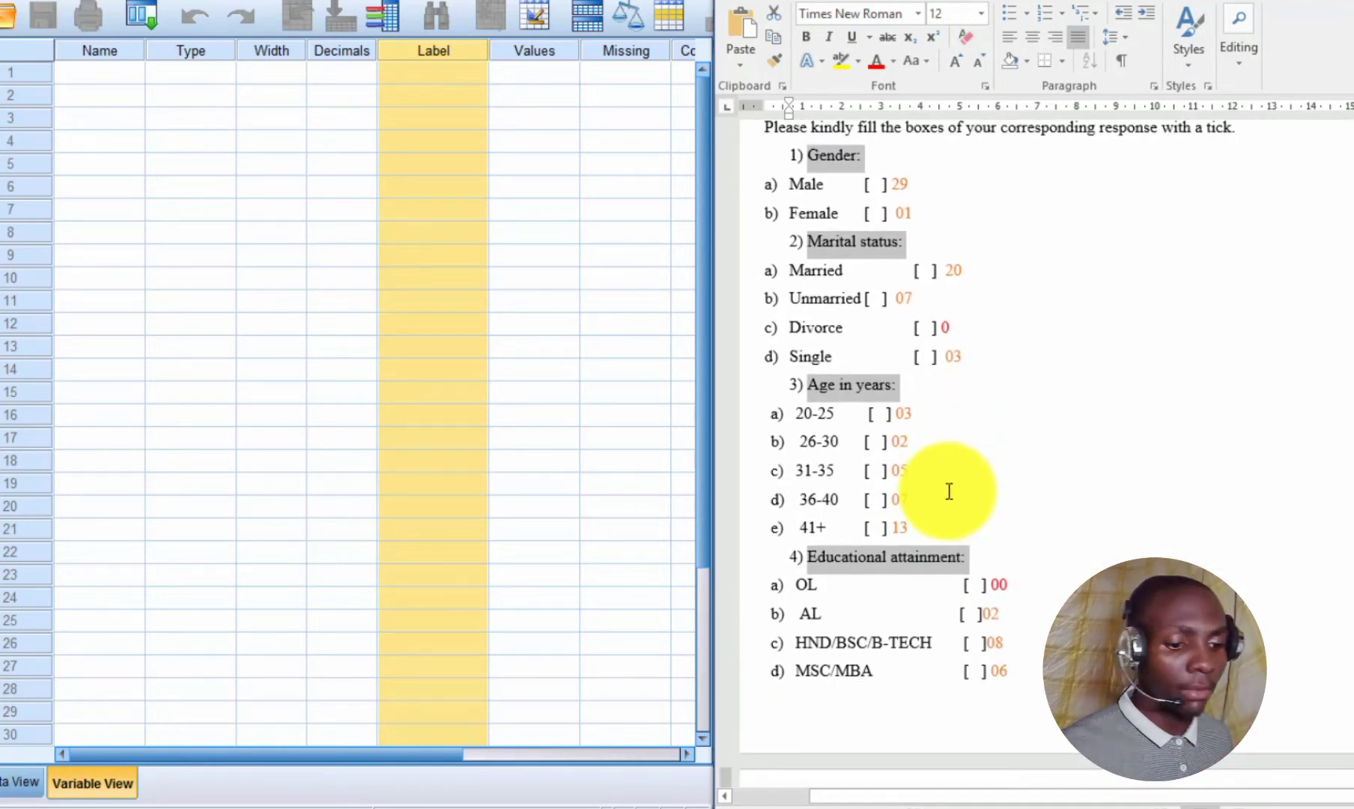
pyautogui.hotkey('ctrl', 'c')
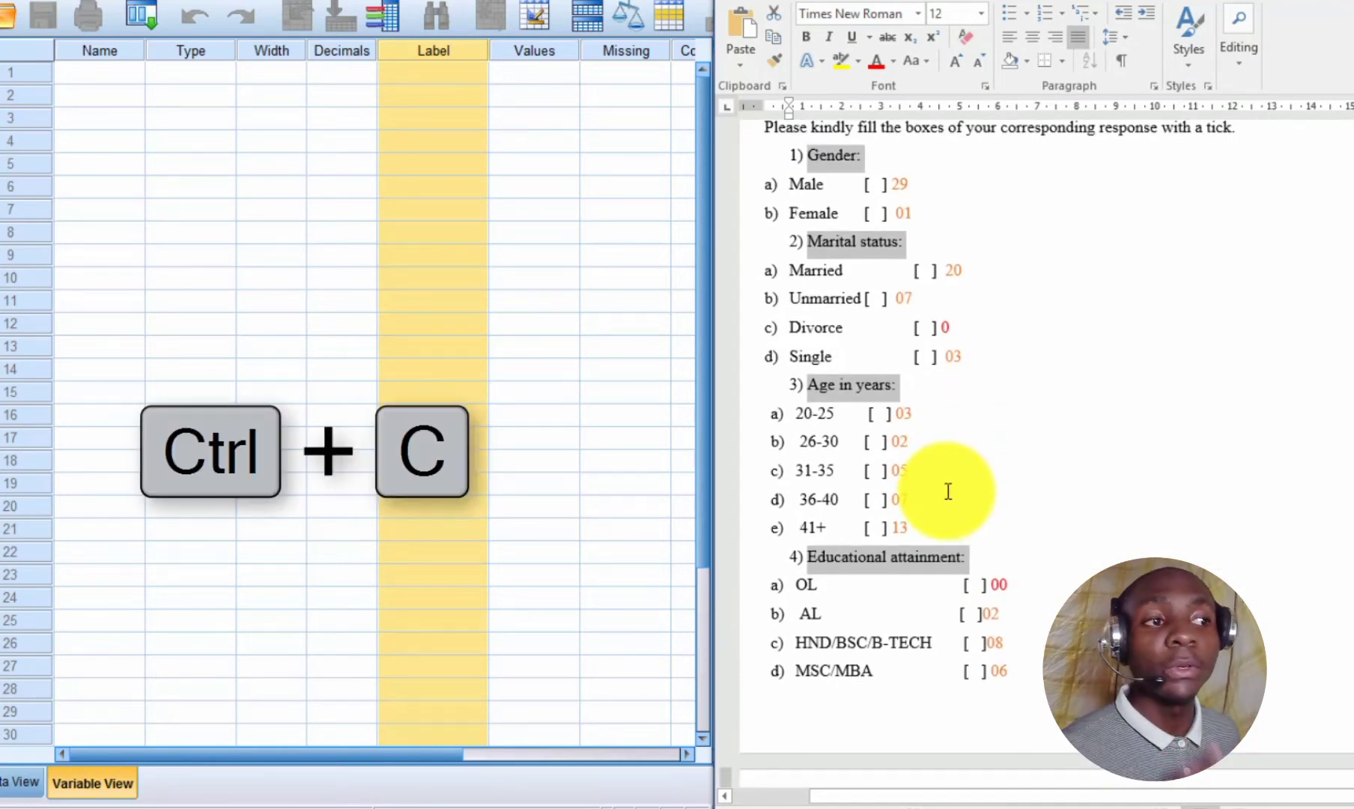
# Paste the five copied demographic headings into the SPSS Label column starting at row 1, and select the first variable's name.
pyautogui.click(462, 75)
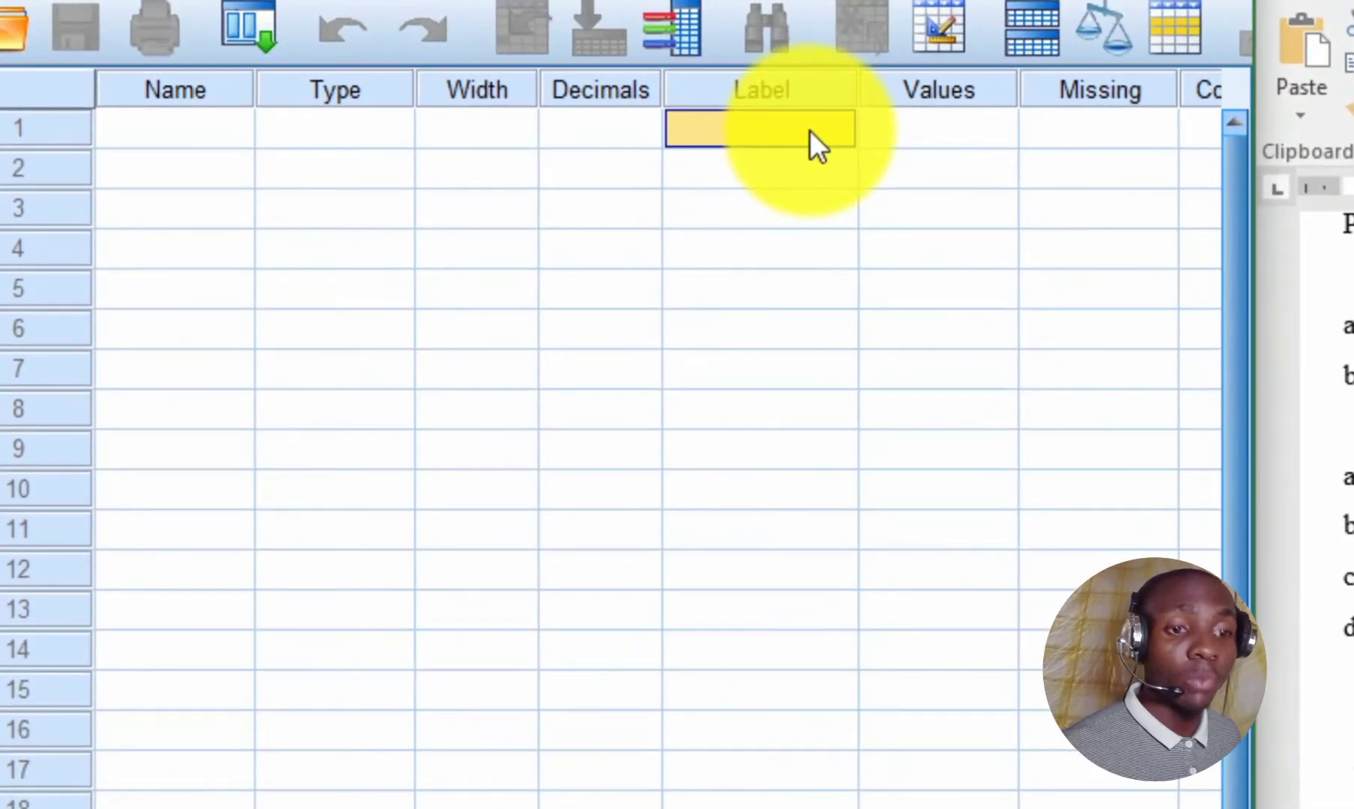
pyautogui.hotkey('ctrl', 'v')
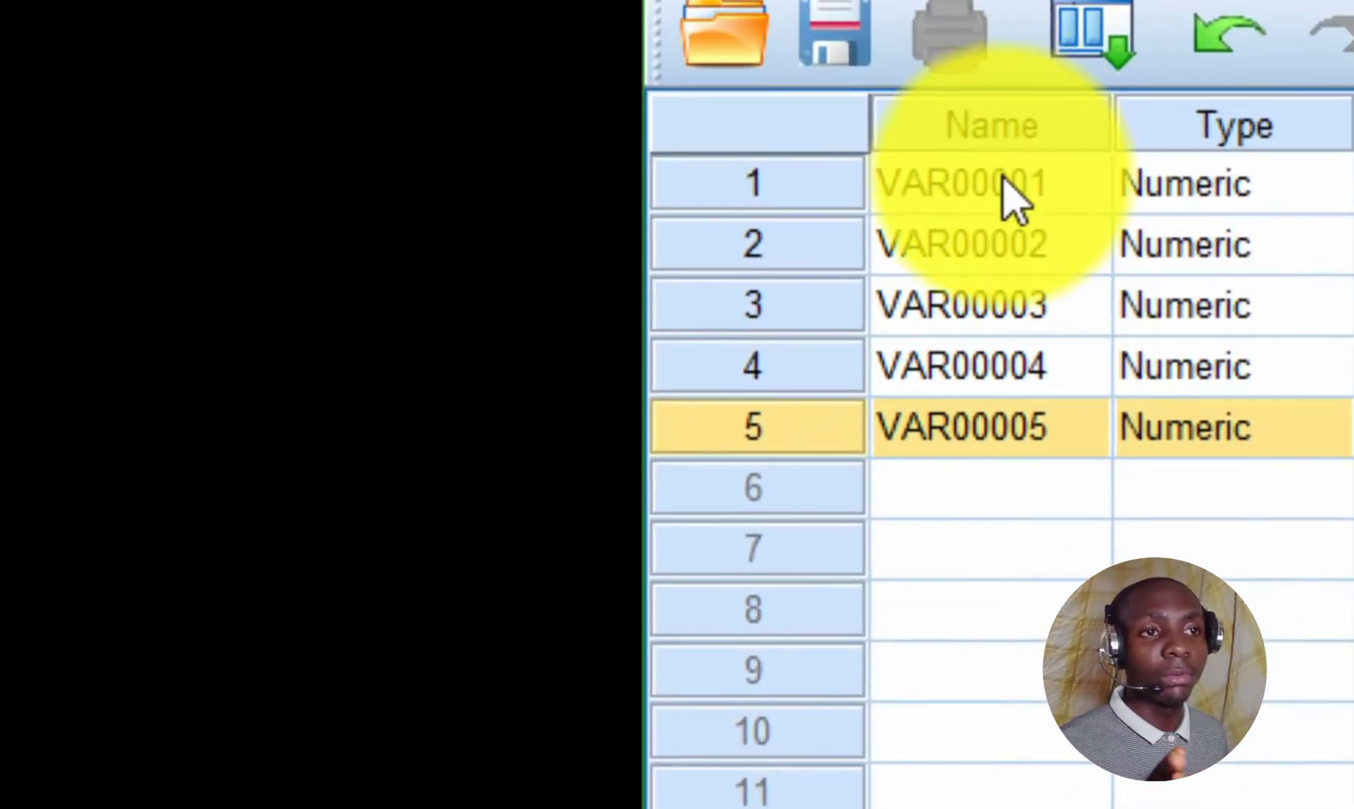
pyautogui.click(1011, 197)
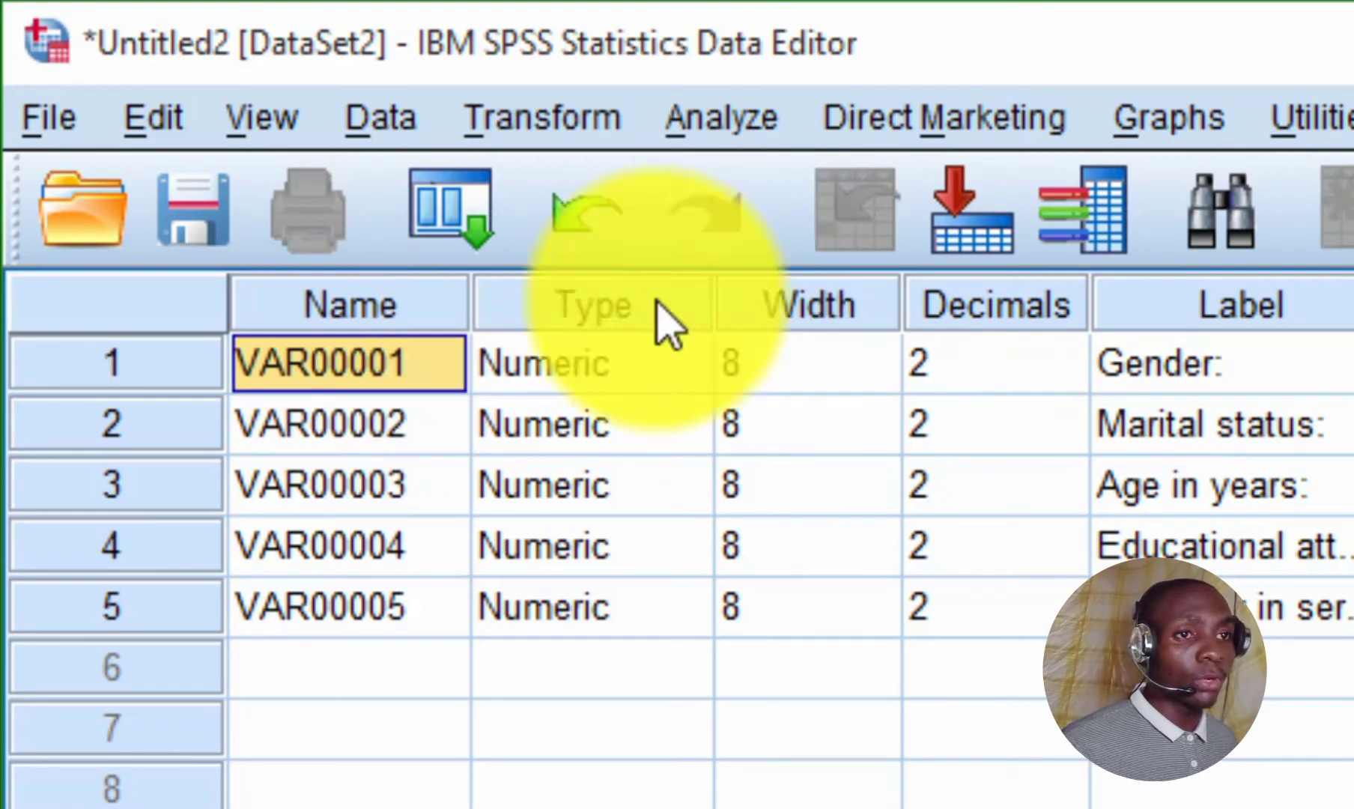
# Name the five demographic variables D1, D2, D3, D4 and D5 in rows 1 to 5.
pyautogui.write('D1')
pyautogui.press('Return')
pyautogui.write('D2')
pyautogui.press('Return')
pyautogui.write('D3')
pyautogui.press('Return')
pyautogui.write('D4D')
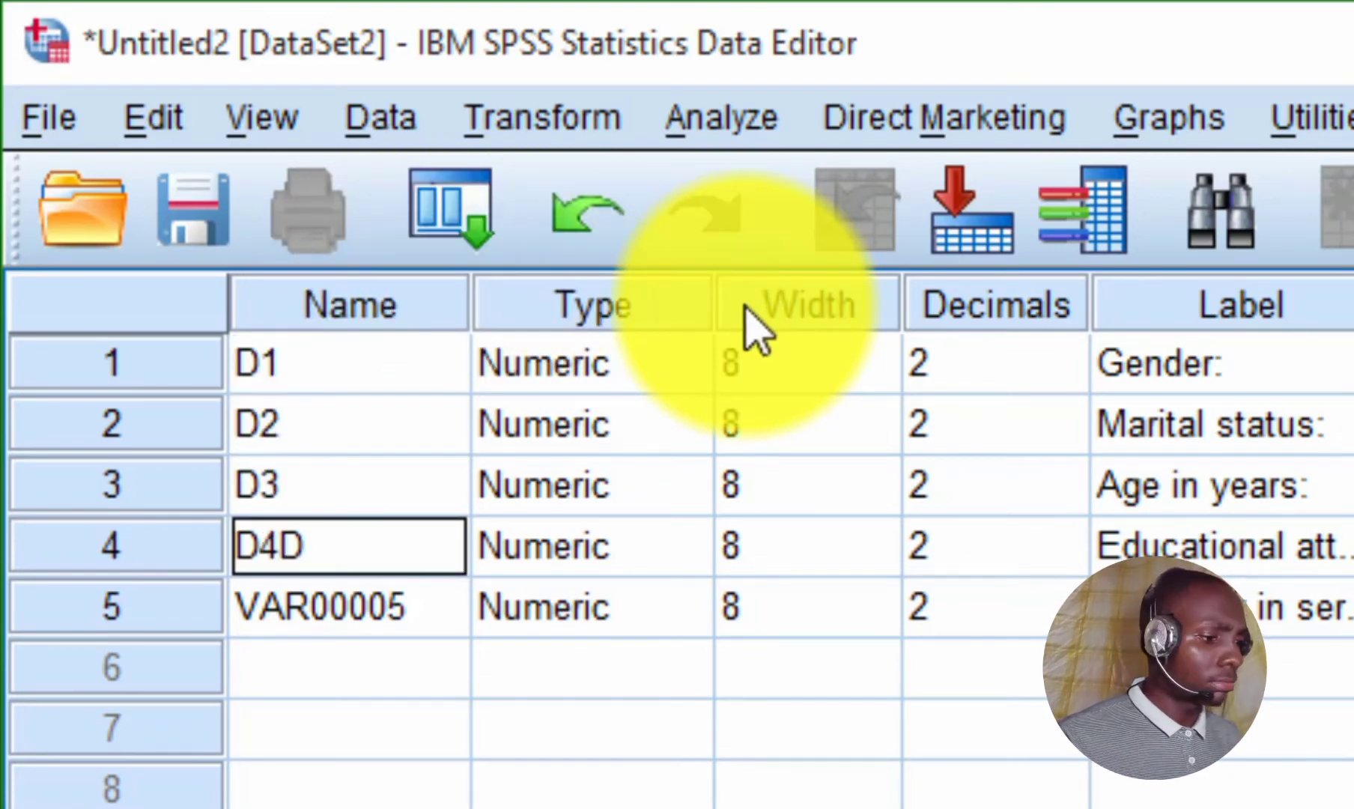
pyautogui.press('BackSpace')
pyautogui.press('Return')
pyautogui.write('D5')
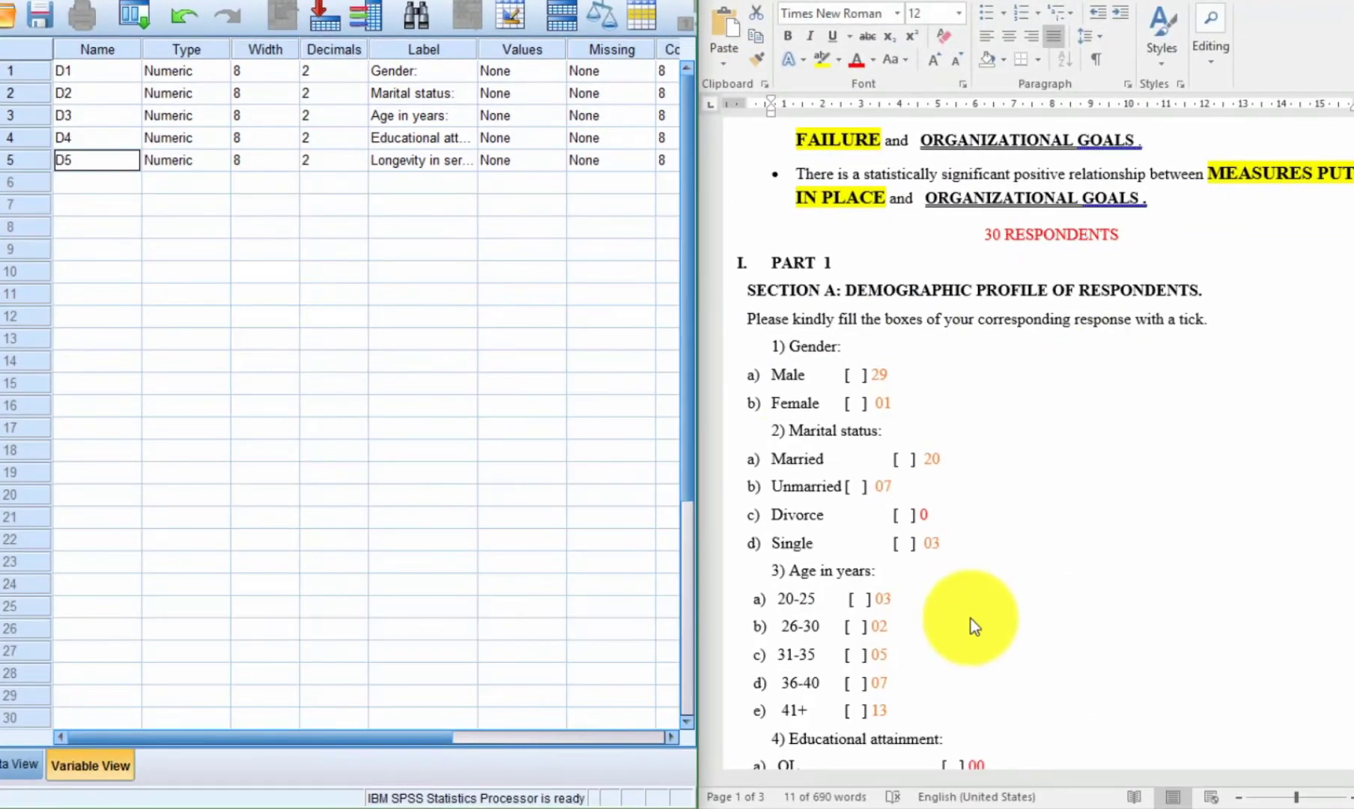
# Copy the five Section B (ROLES PLAYED) statements from the questionnaire into the SPSS Label column starting at row 6.
pyautogui.scroll(-10, 972, 621)
pyautogui.scroll(-1, 972, 603)
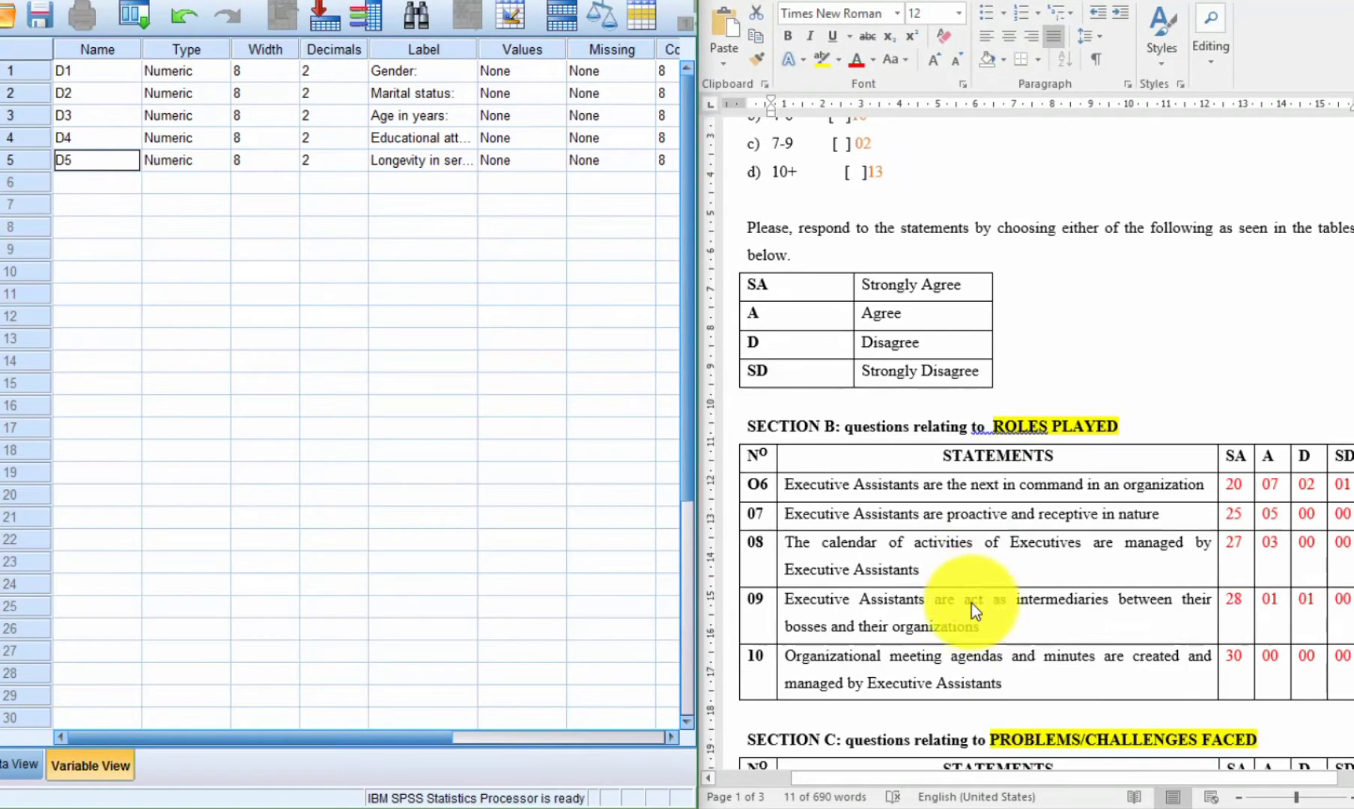
pyautogui.click(992, 546)
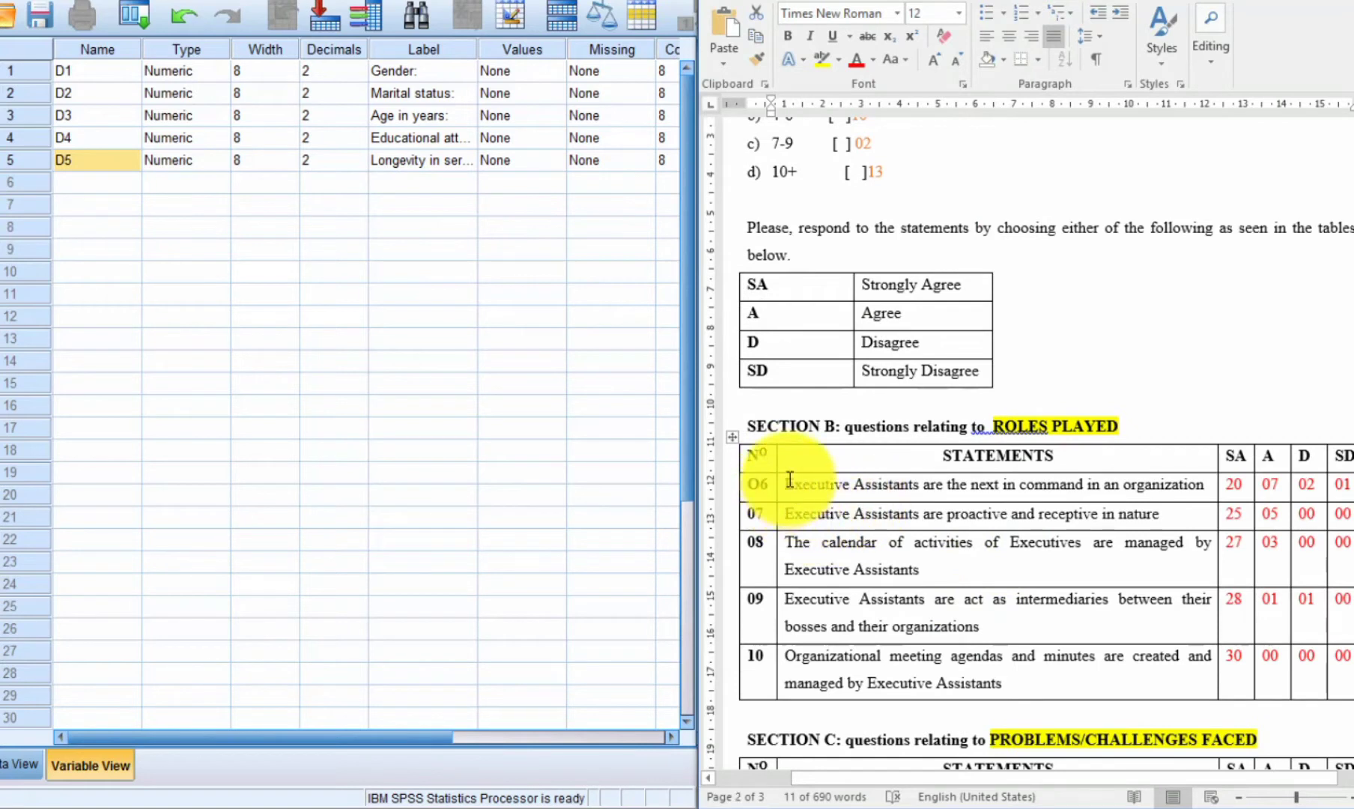
pyautogui.moveTo(792, 479); pyautogui.dragTo(893, 670)
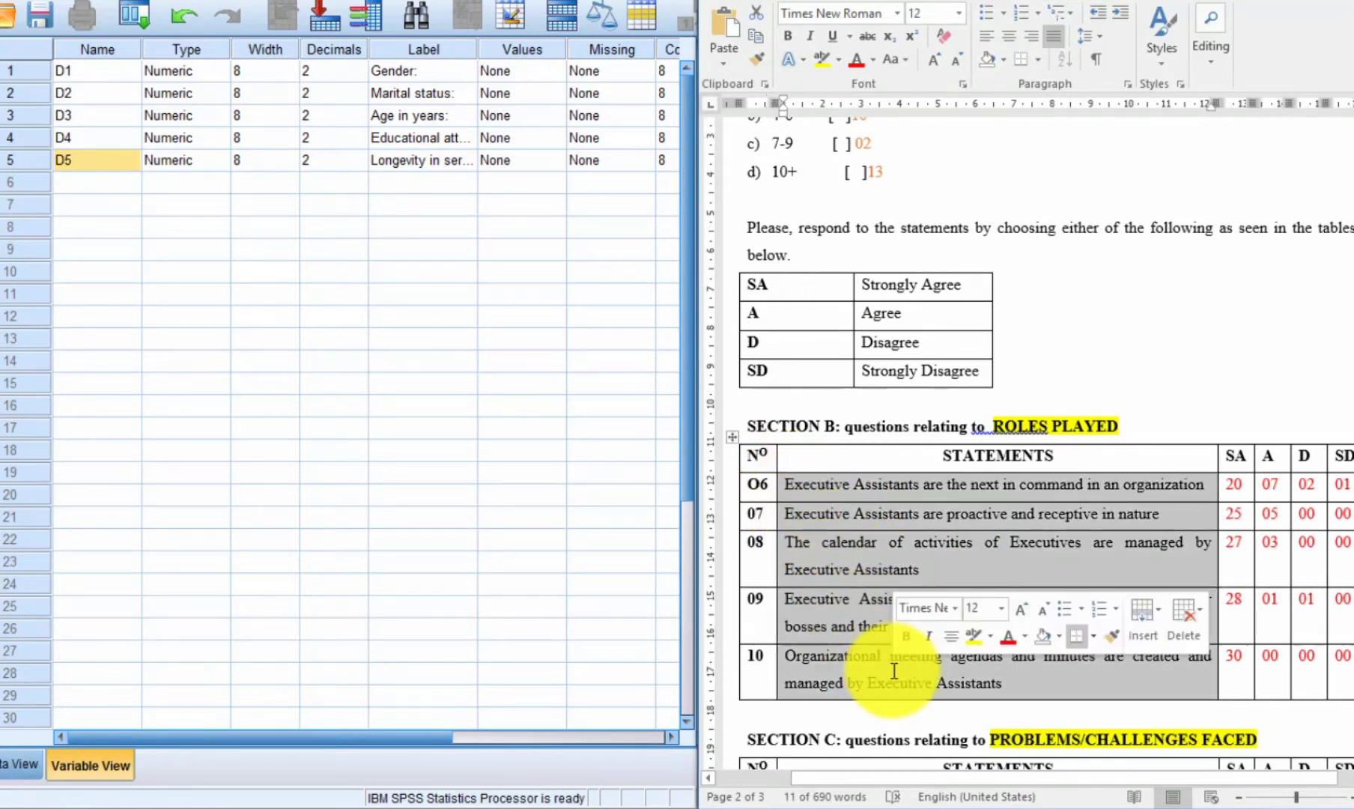
pyautogui.click(822, 468)
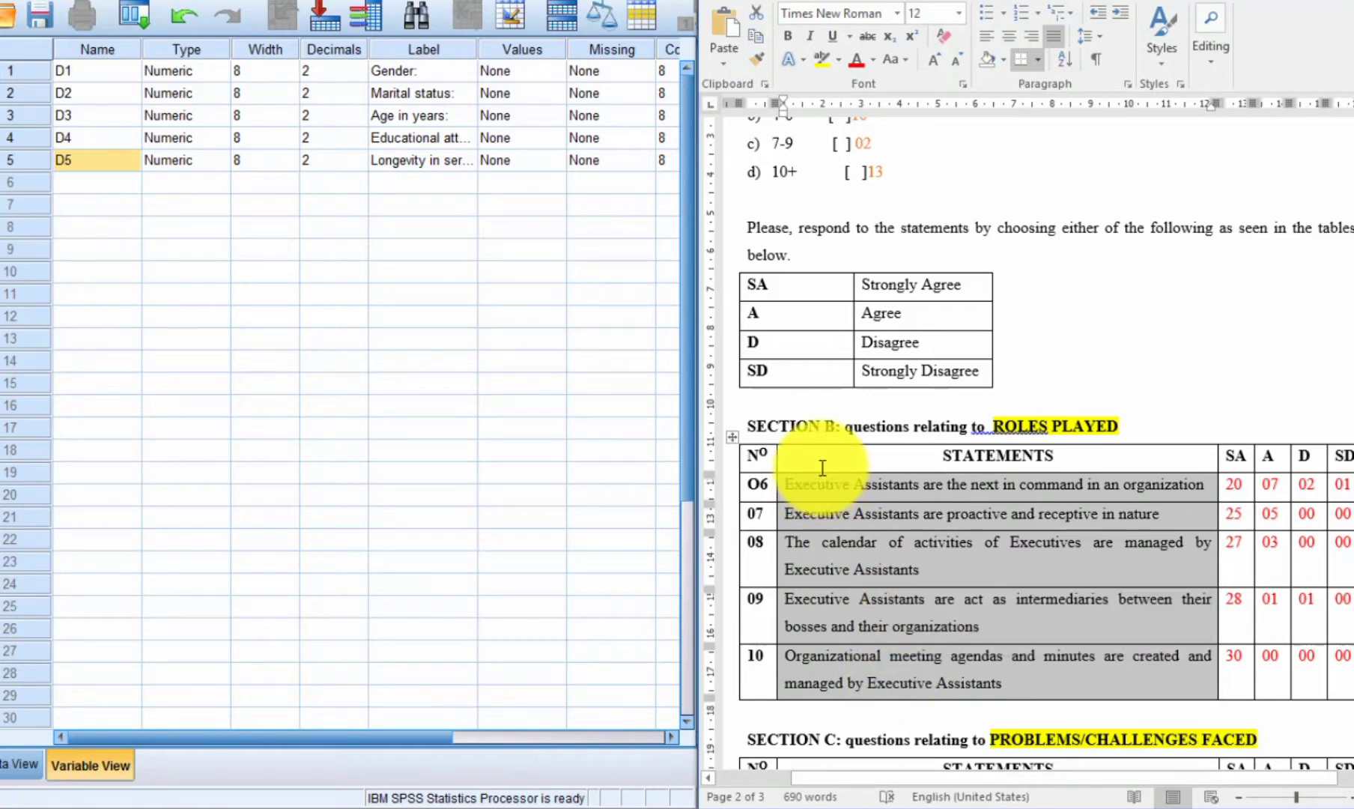
pyautogui.hotkey('ctrl', 'c')
pyautogui.click(425, 185)
pyautogui.hotkey('ctrl', 'v')
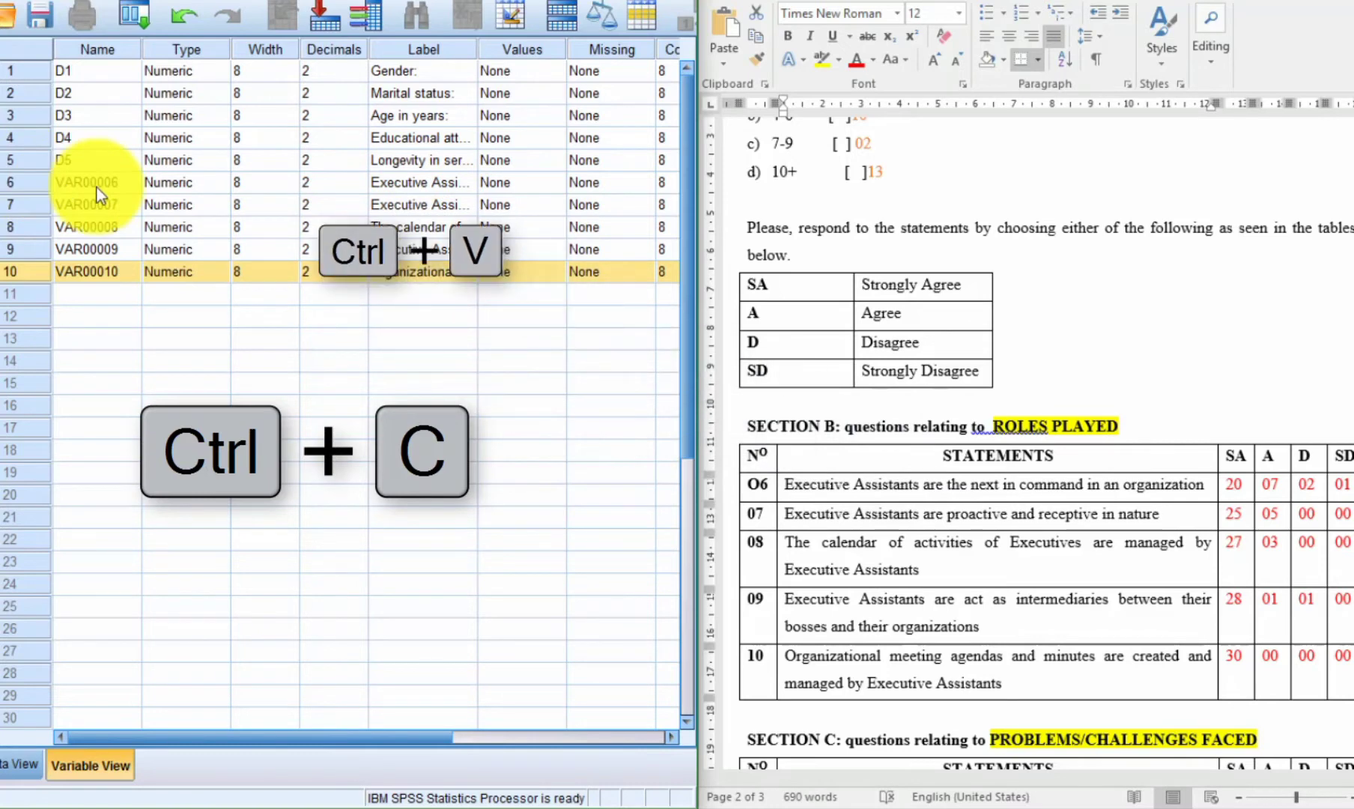
# Name the five roles-played variables R1, R2, R3, R4 and R5 in rows 6 to 10.
pyautogui.click(95, 185)
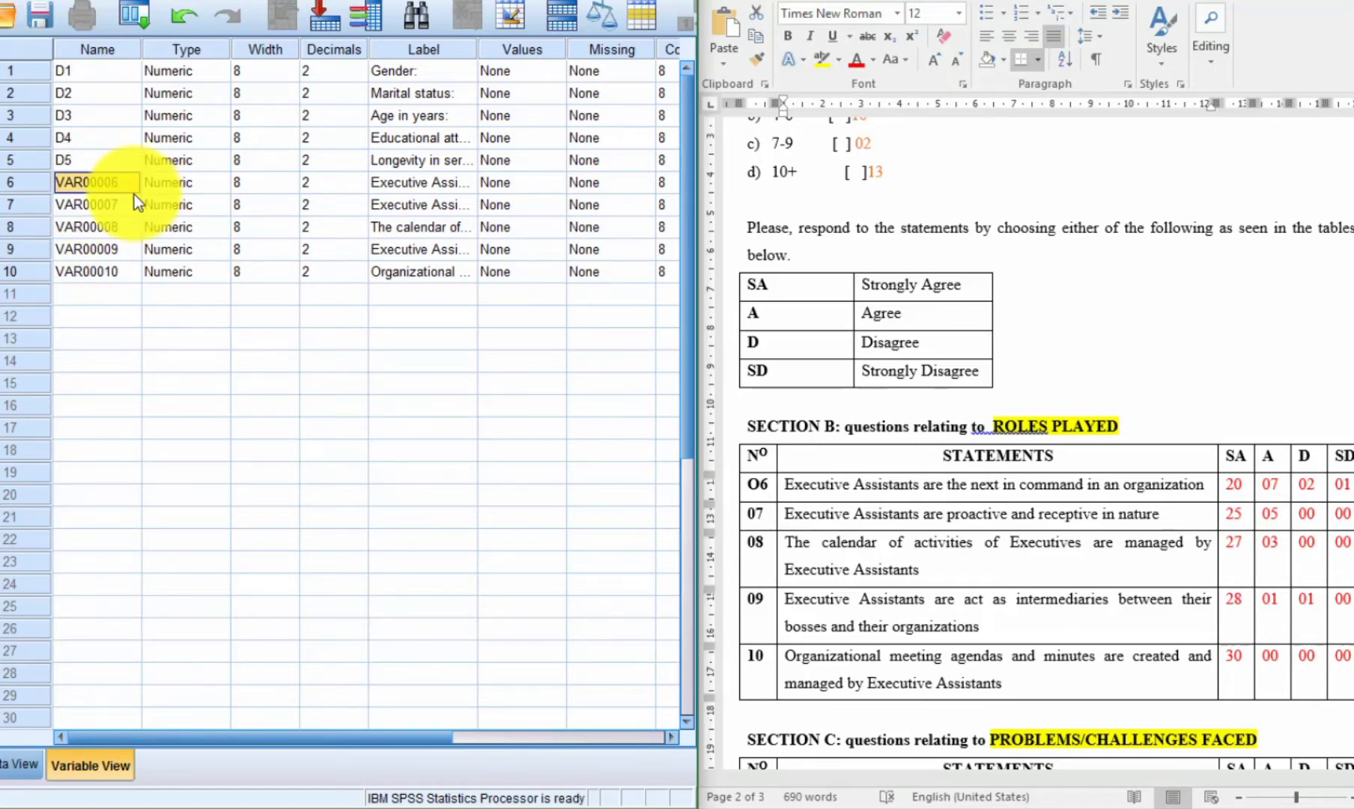
pyautogui.write('R1')
pyautogui.press('Return')
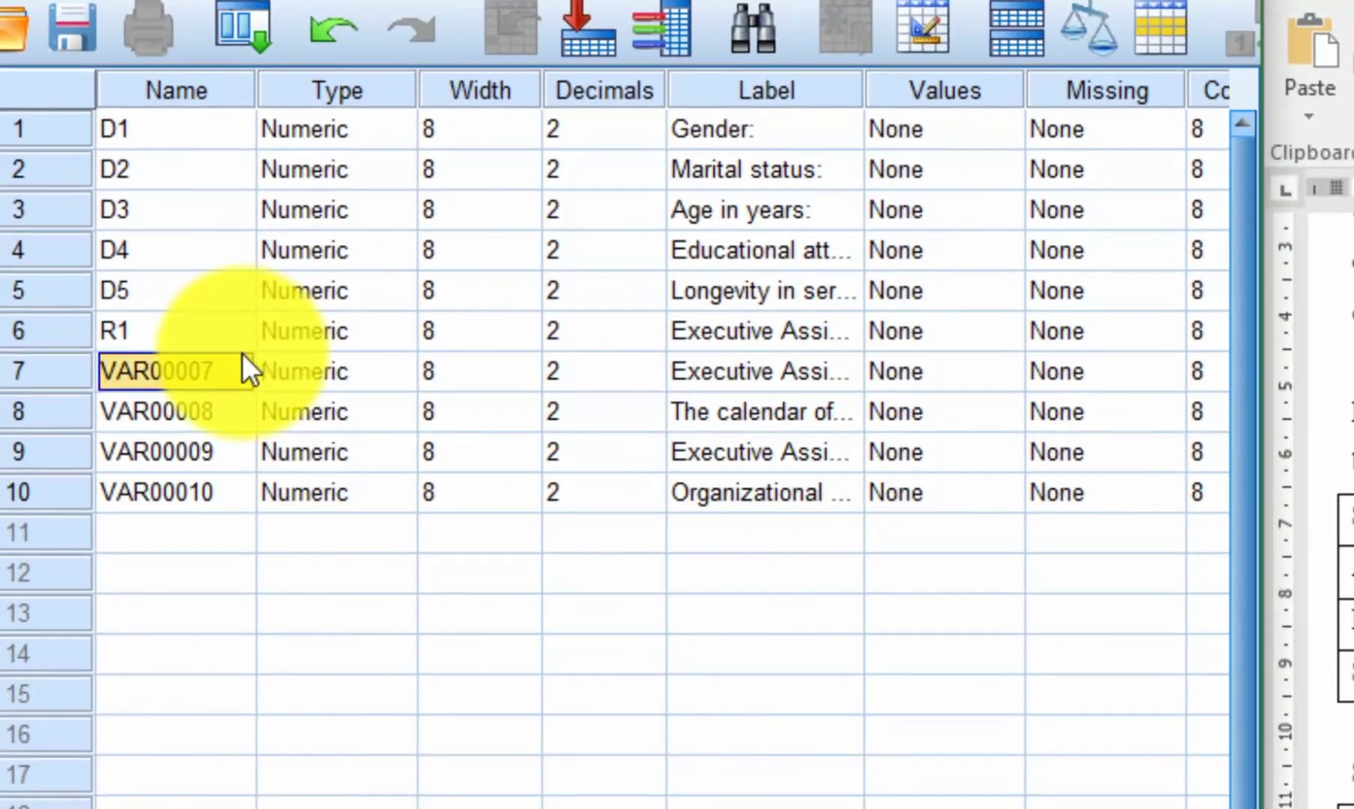
pyautogui.write('R2')
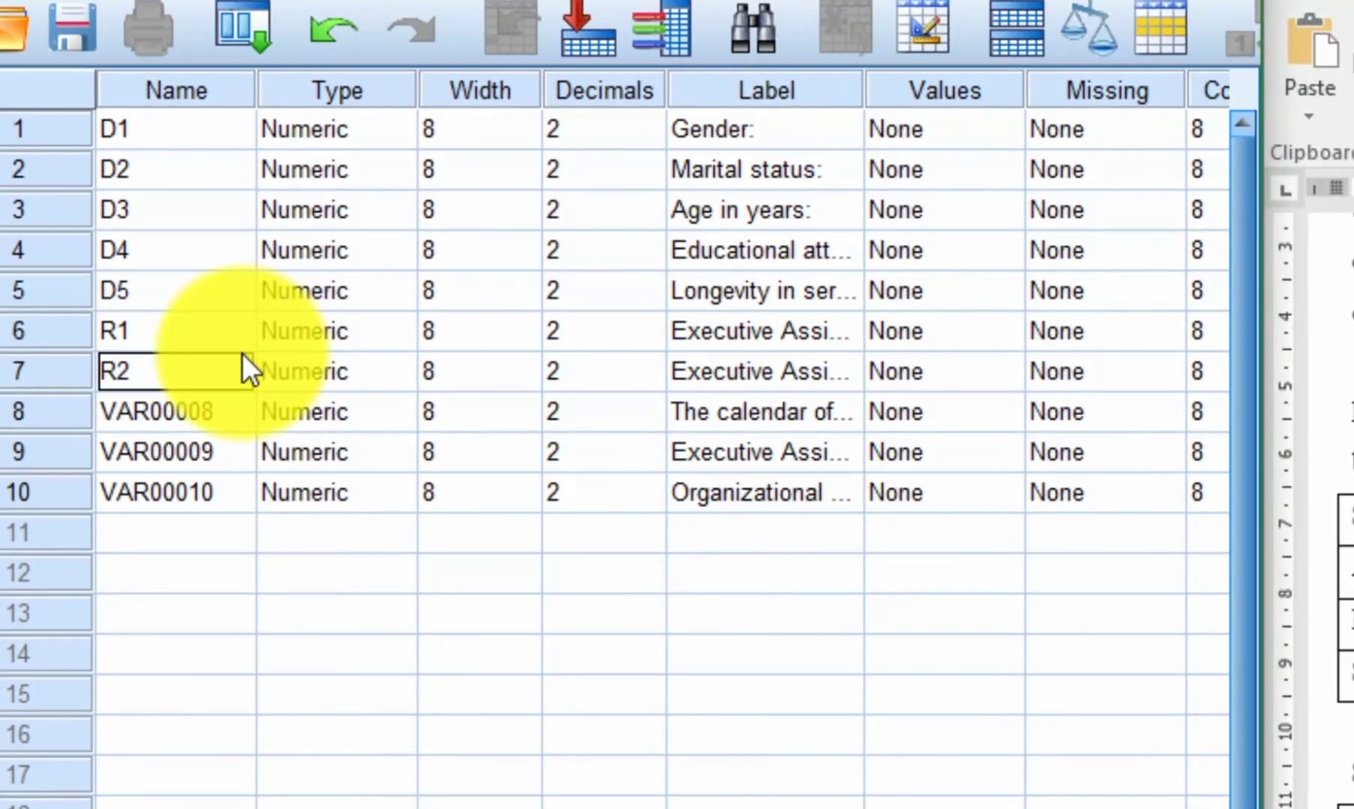
pyautogui.press('Return')
pyautogui.write('R3')
pyautogui.press('Return')
pyautogui.write('R4')
pyautogui.press('Return')
pyautogui.write('R5')
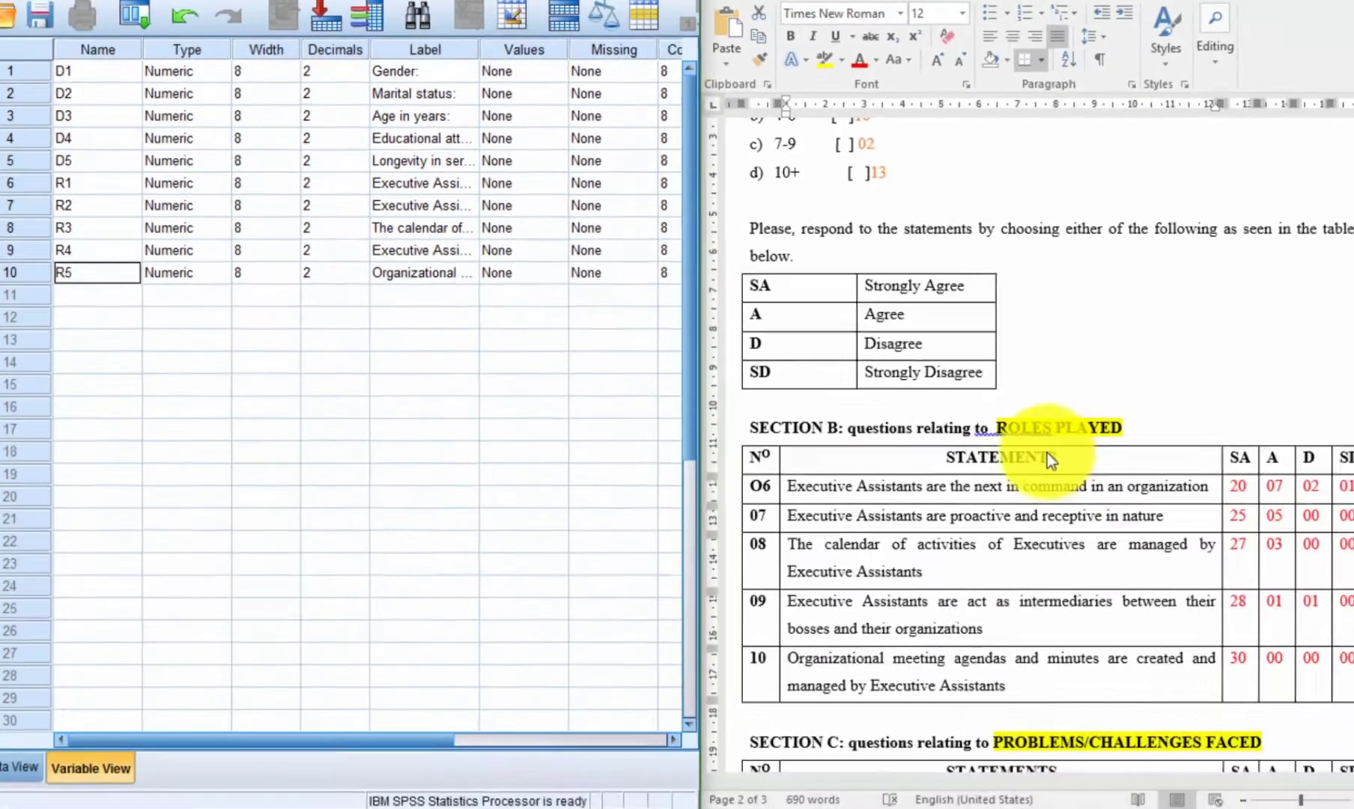
# Copy the five Section C (PROBLEMS/CHALLENGES FACED) statements from the questionnaire into the SPSS Label column starting at row 11.
pyautogui.scroll(-7, 1047, 453)
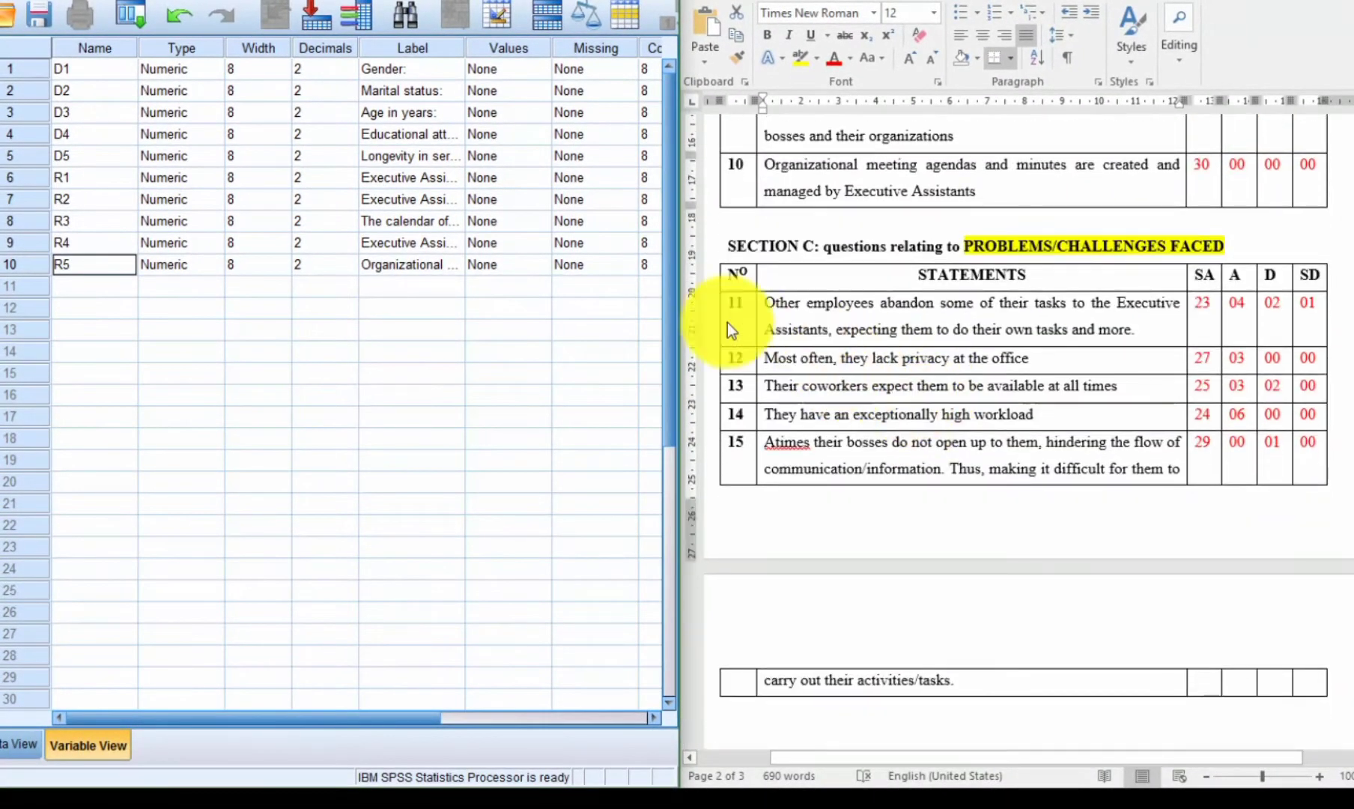
pyautogui.click(770, 304)
pyautogui.moveTo(778, 304); pyautogui.dragTo(1024, 471)
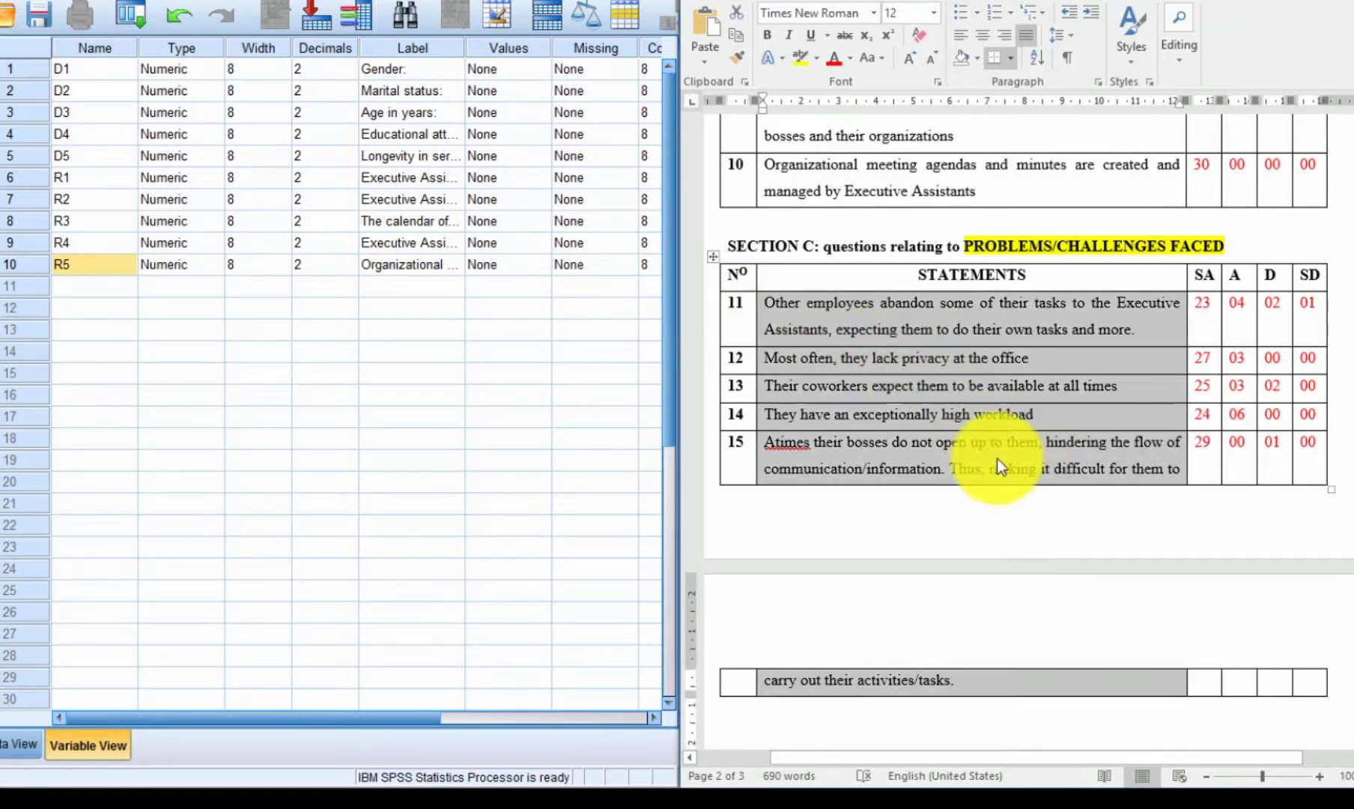
pyautogui.hotkey('ctrl', 'c')
pyautogui.click(405, 285)
pyautogui.hotkey('ctrl', 'v')
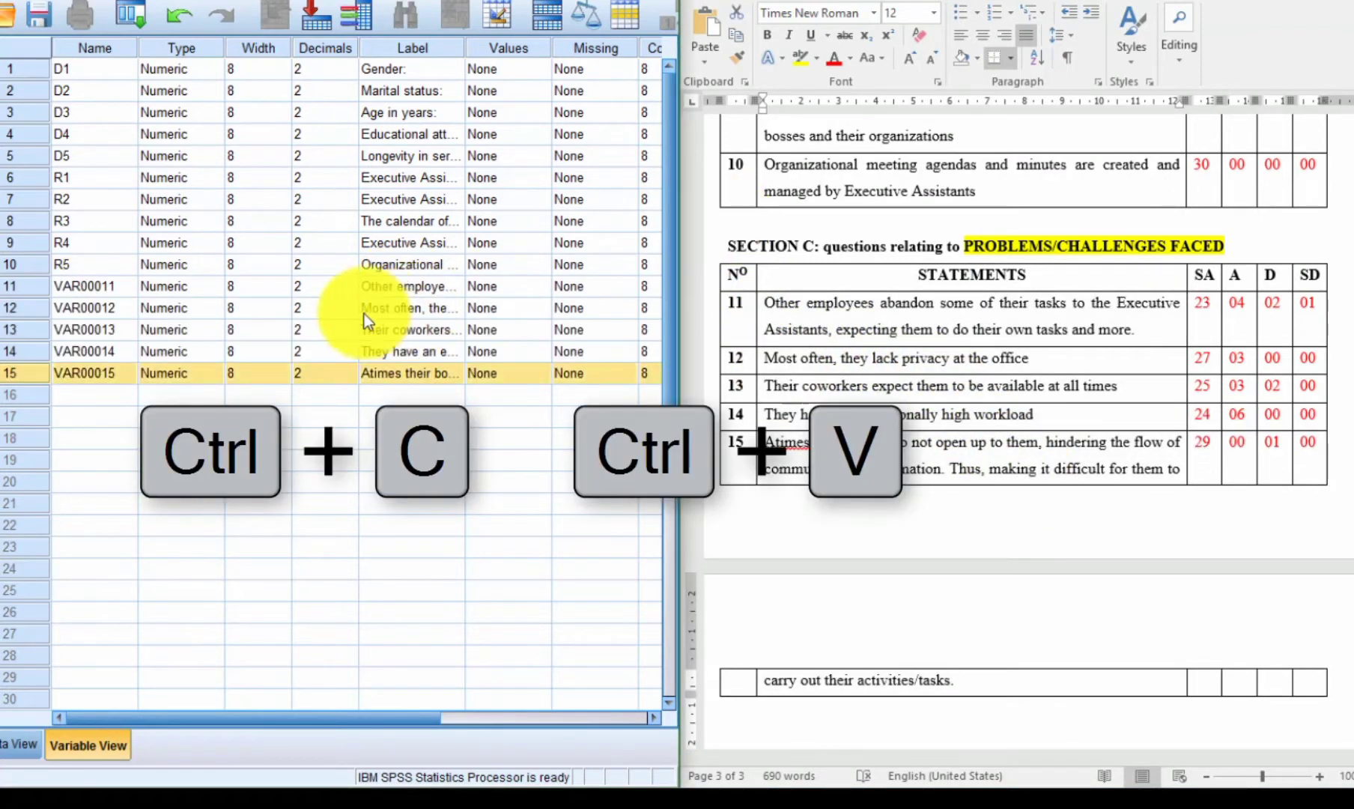
# Name the five problems/challenges variables P1, P2, P3, P4 and P5 in rows 11 to 15.
pyautogui.click(108, 286)
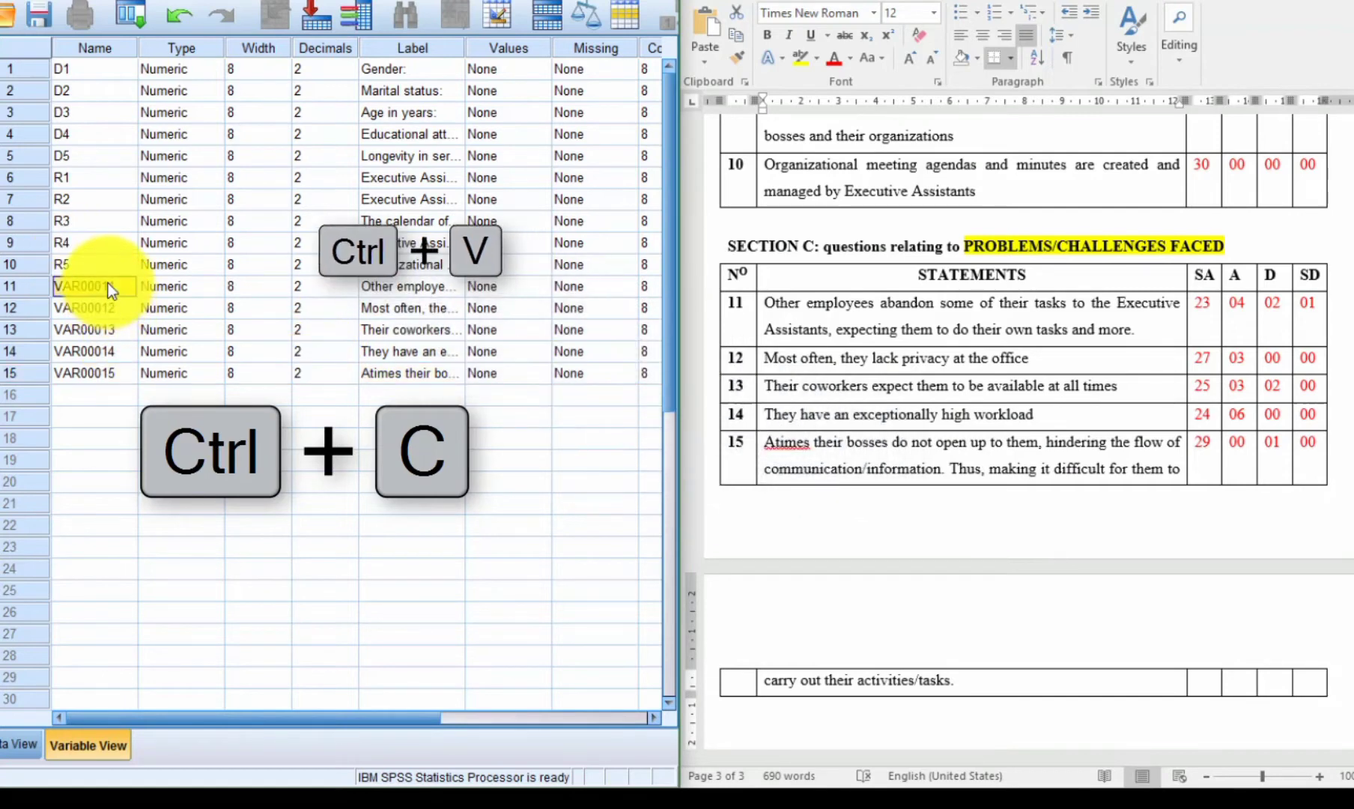
pyautogui.write('P1')
pyautogui.press('Return')
pyautogui.write('P2')
pyautogui.press('Return')
pyautogui.write('P3')
pyautogui.press('Return')
pyautogui.write('P4')
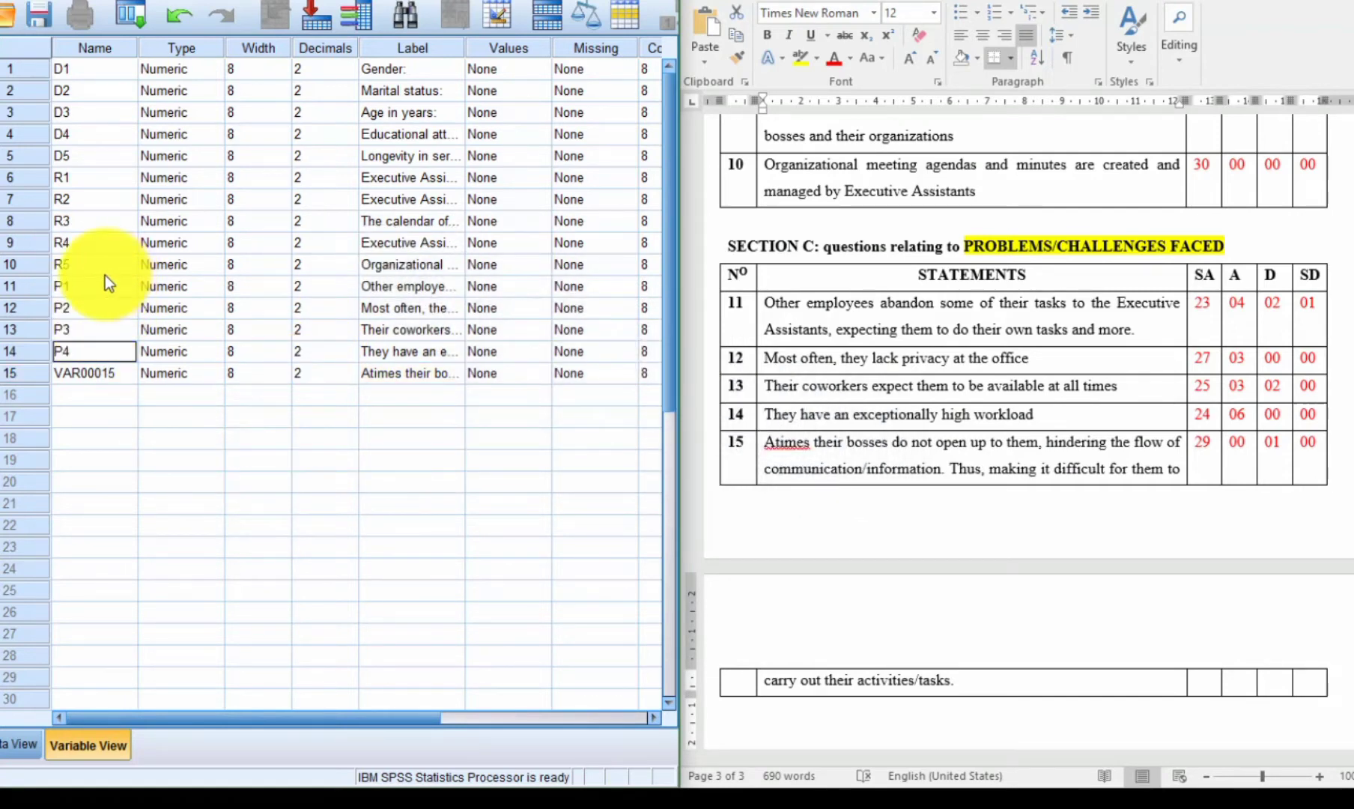
pyautogui.press('Return')
pyautogui.write('P5')
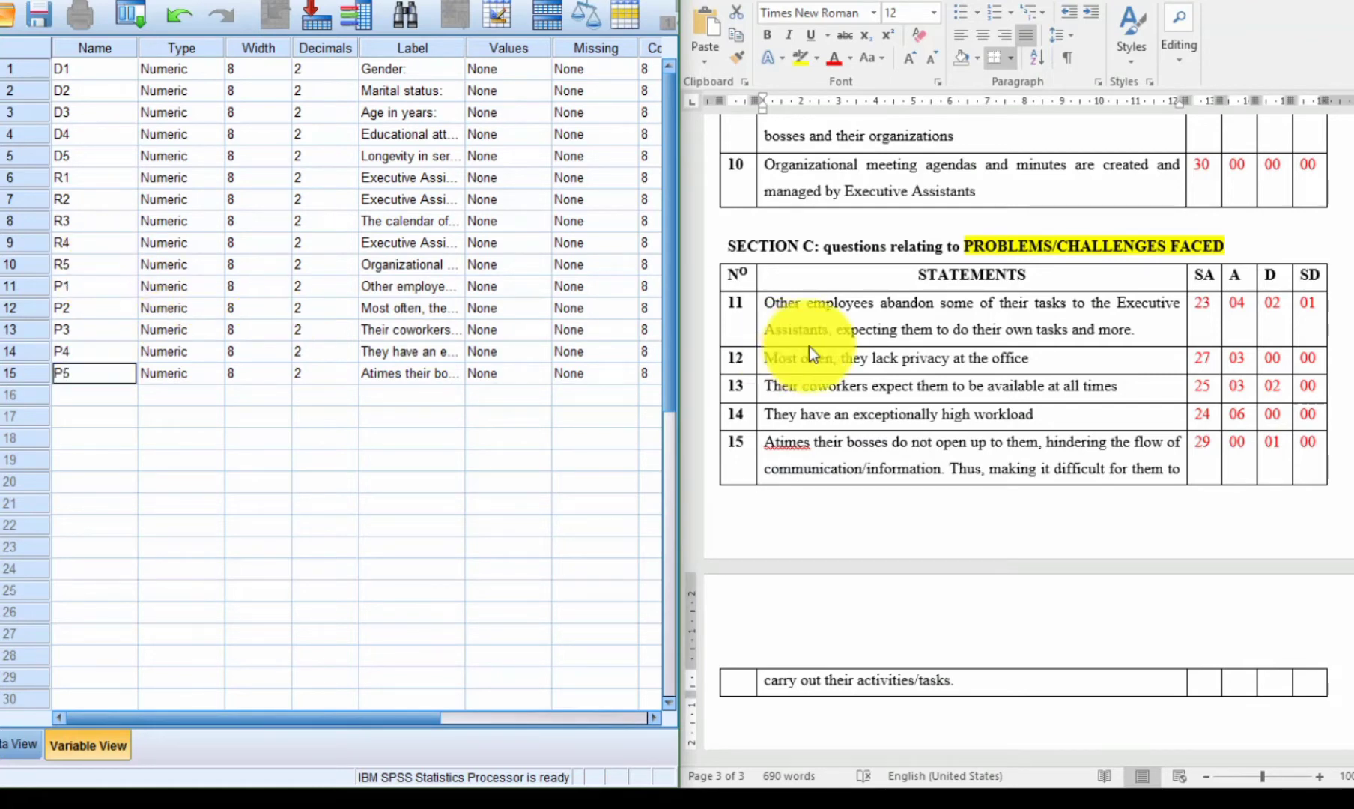
# Copy the five Section D (CAUSES OF FAILURE) statements from the questionnaire into the SPSS Label column starting at row 16.
pyautogui.scroll(-10, 802, 346)
pyautogui.click(757, 254)
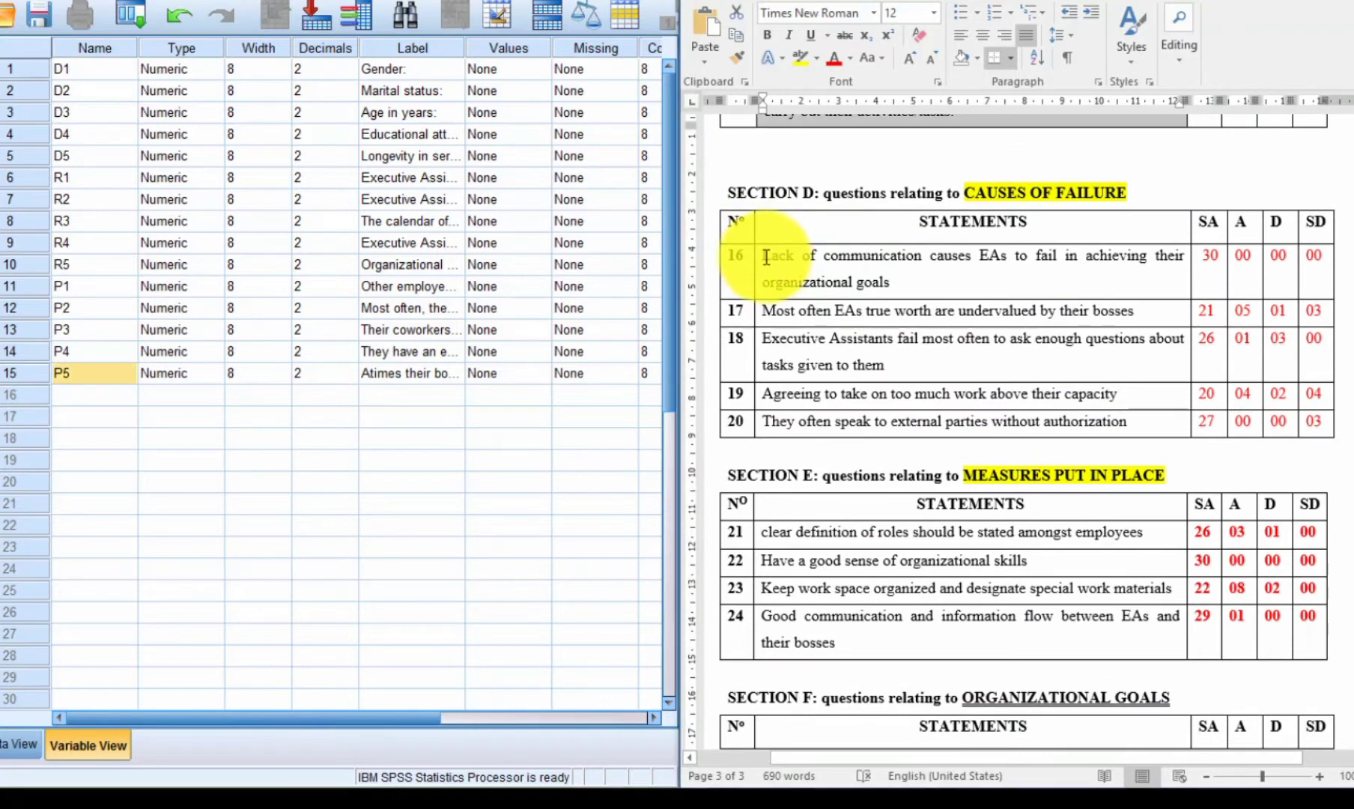
pyautogui.moveTo(757, 254); pyautogui.dragTo(961, 437)
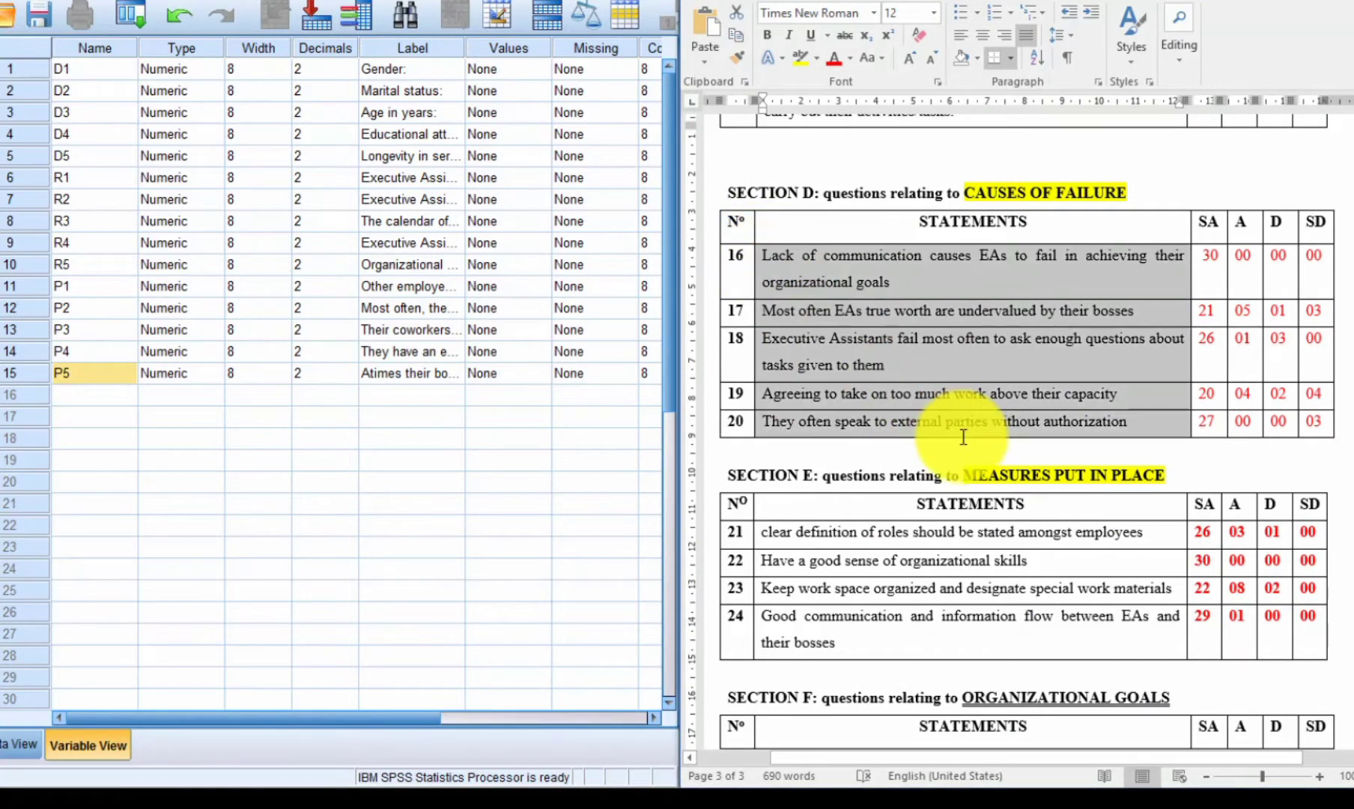
pyautogui.hotkey('ctrl', 'c')
pyautogui.click(421, 395)
pyautogui.hotkey('ctrl', 'v')
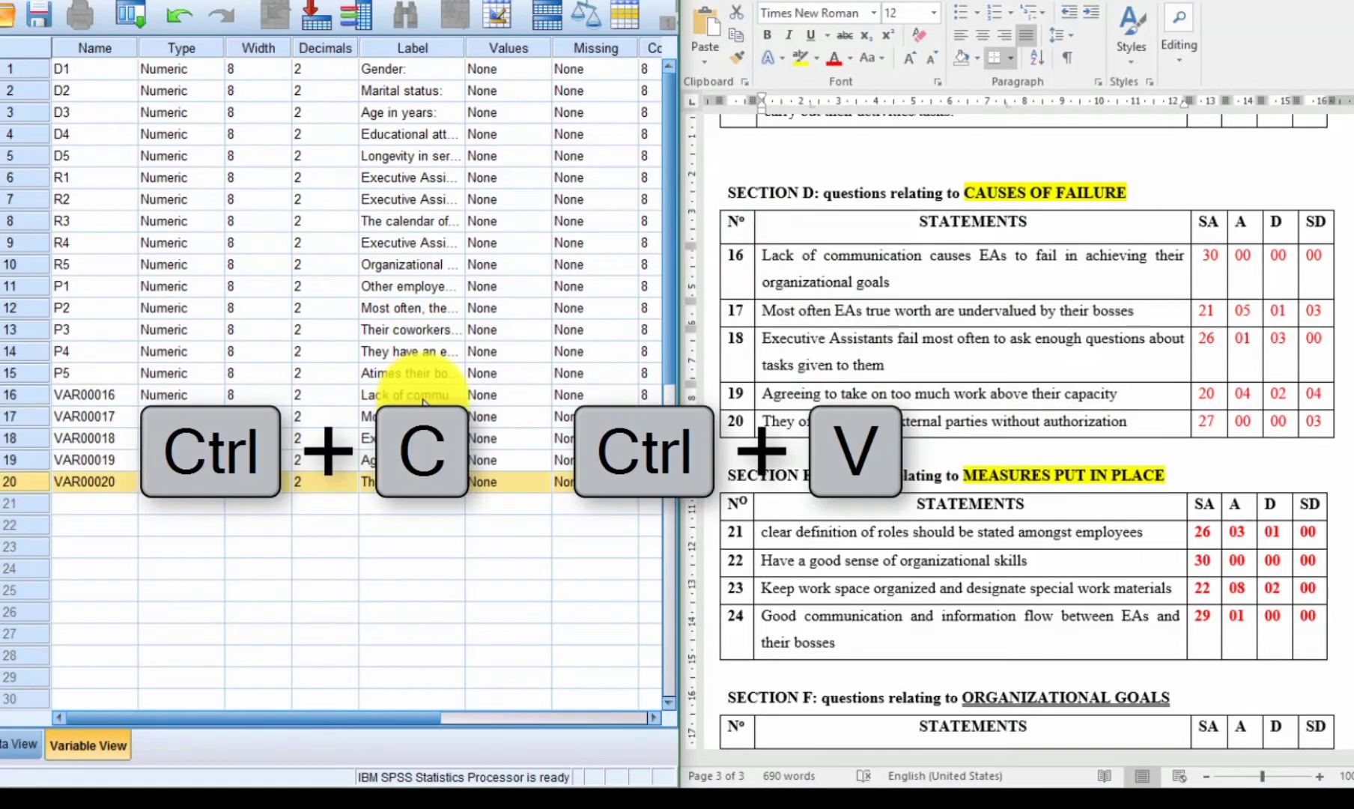
# Name the five causes-of-failure variables C1, C2, C3, C4 and C5 in rows 16 to 20.
pyautogui.click(102, 394)
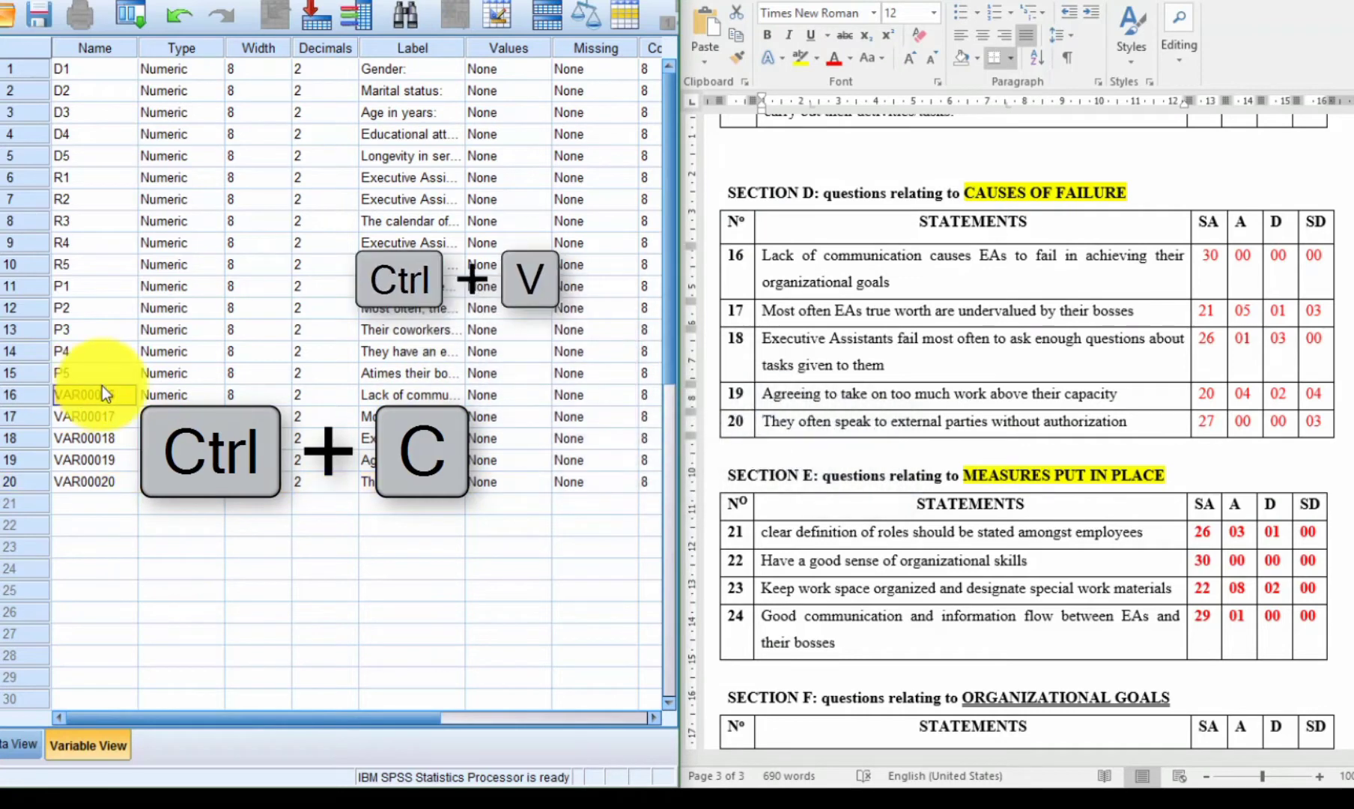
pyautogui.write('C1')
pyautogui.press('Return')
pyautogui.write('C2')
pyautogui.press('Return')
pyautogui.write('C3')
pyautogui.press('Return')
pyautogui.write('C4')
pyautogui.press('Return')
pyautogui.write('C5')
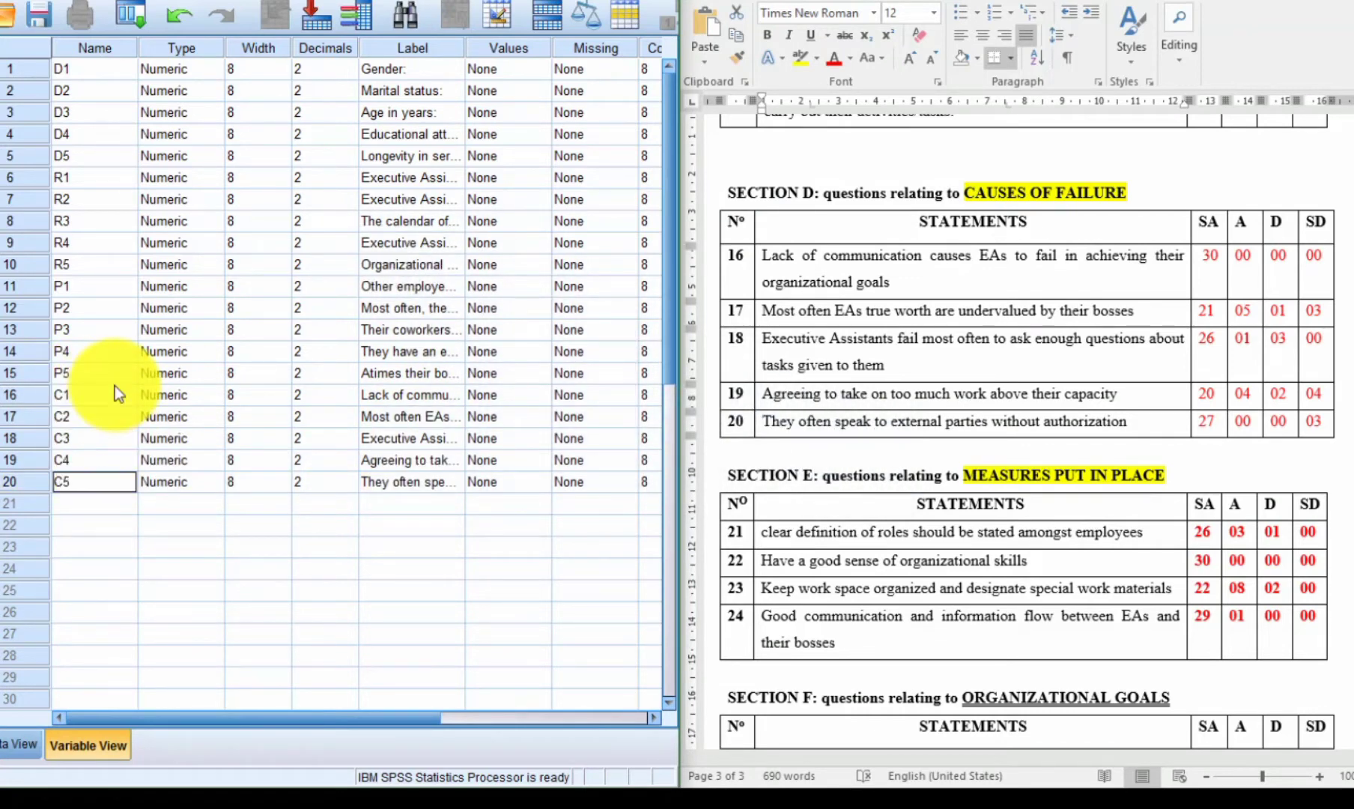
# Copy the four Section E (MEASURES PUT IN PLACE) statements from the questionnaire into the SPSS Label column starting at row 21.
pyautogui.scroll(-4, 958, 446)
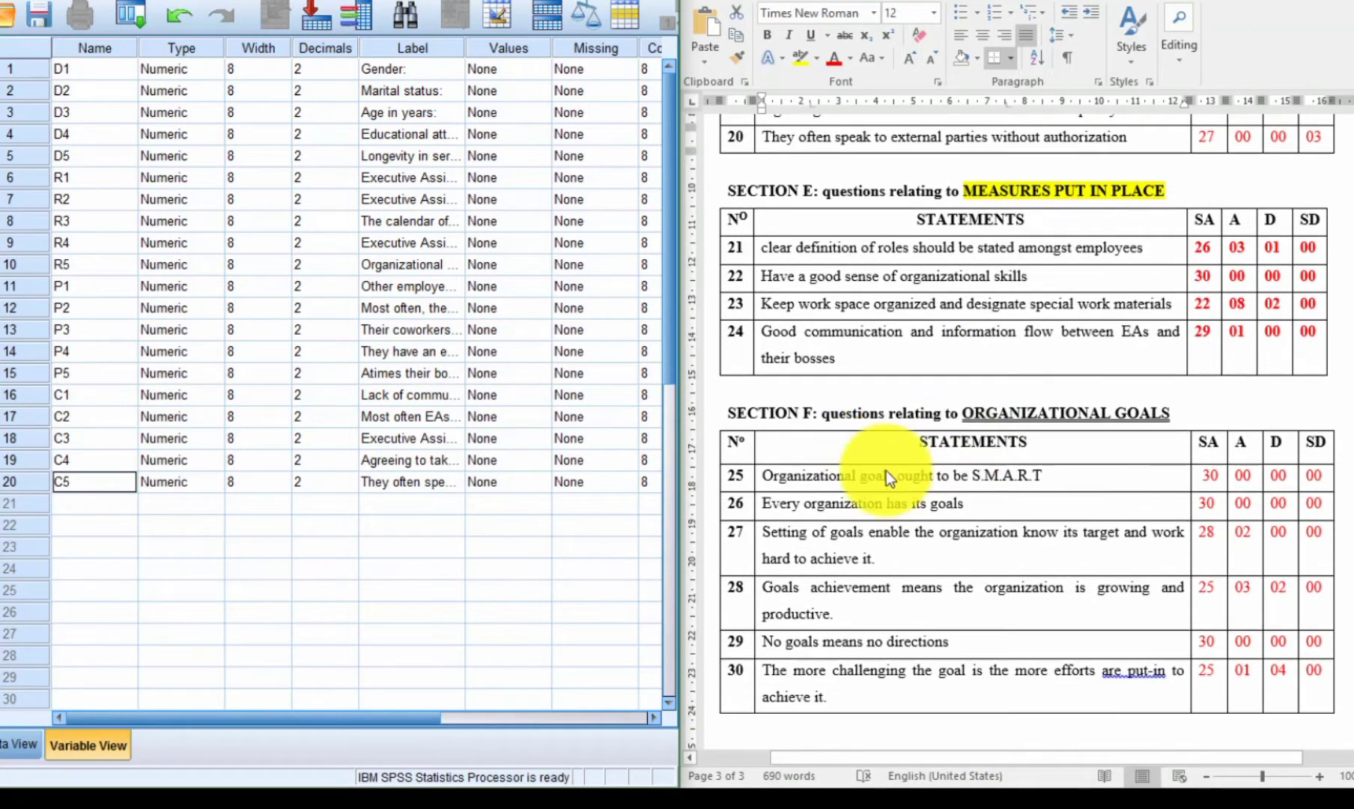
pyautogui.click(887, 482)
pyautogui.scroll(2, 861, 374)
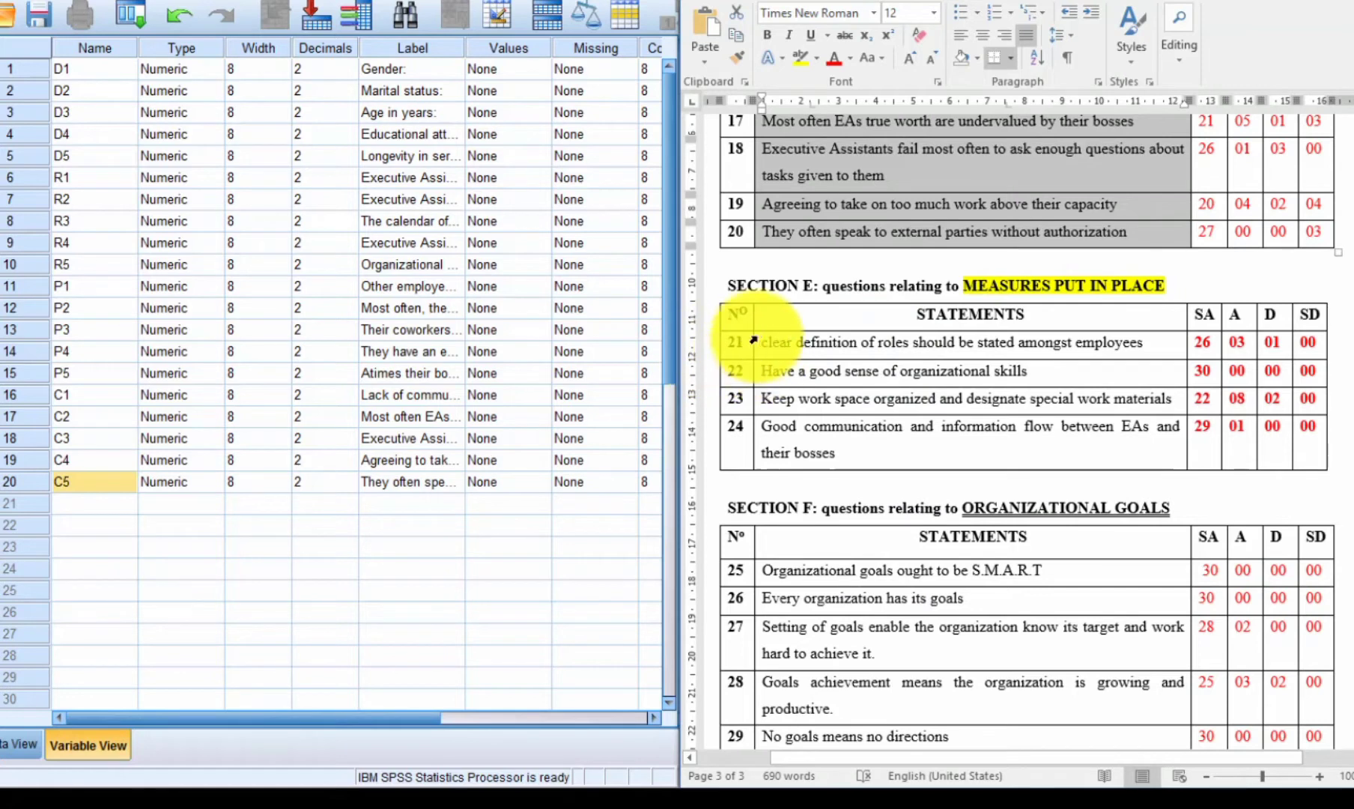
pyautogui.moveTo(771, 344); pyautogui.dragTo(815, 422)
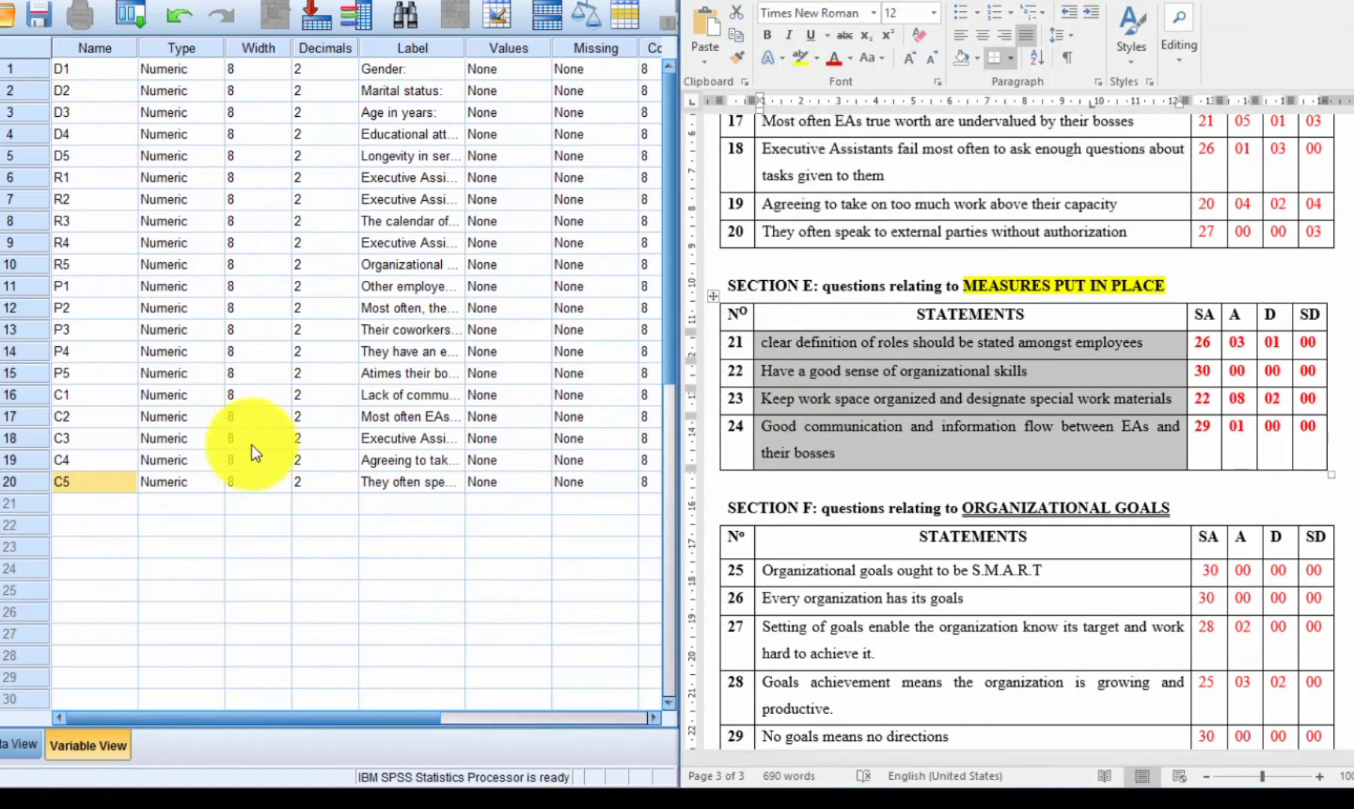
pyautogui.click(430, 507)
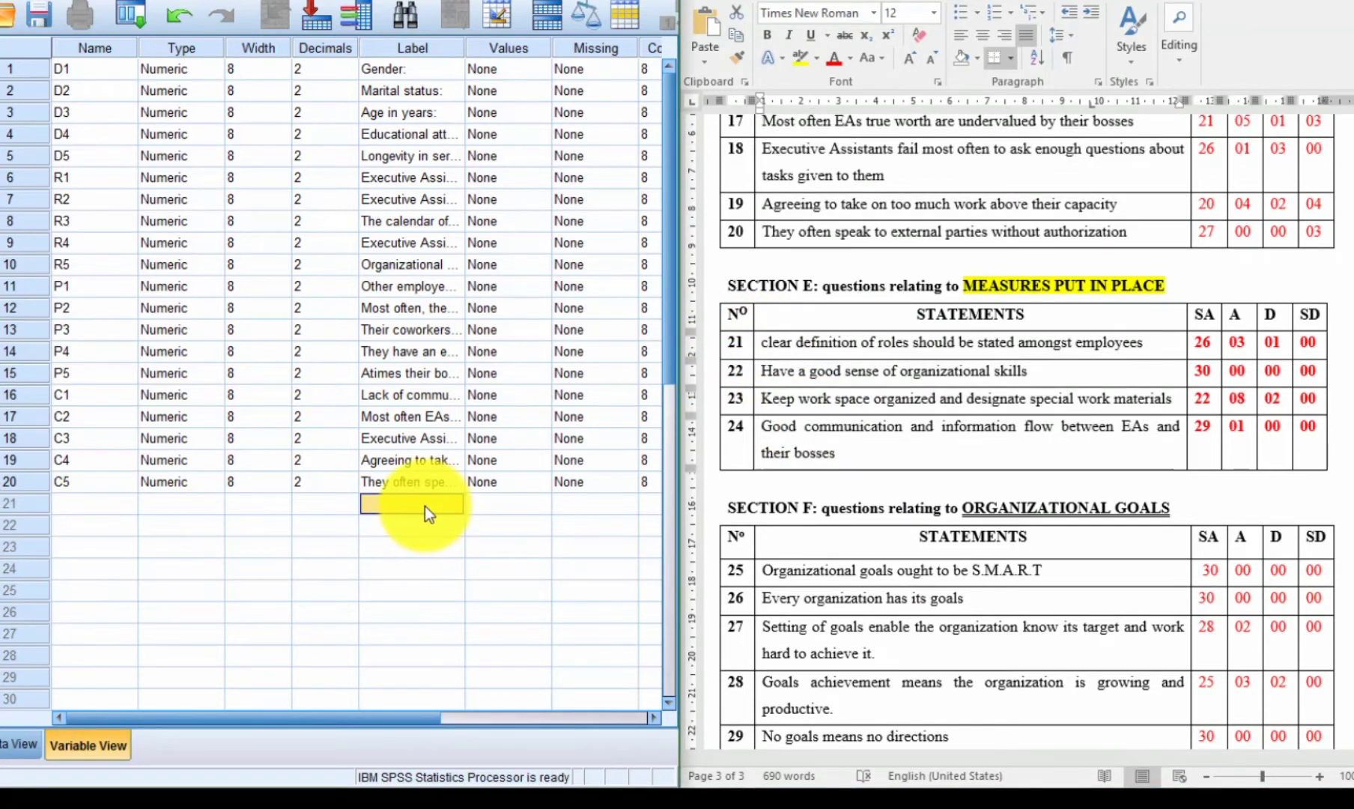
pyautogui.hotkey('ctrl', 'v')
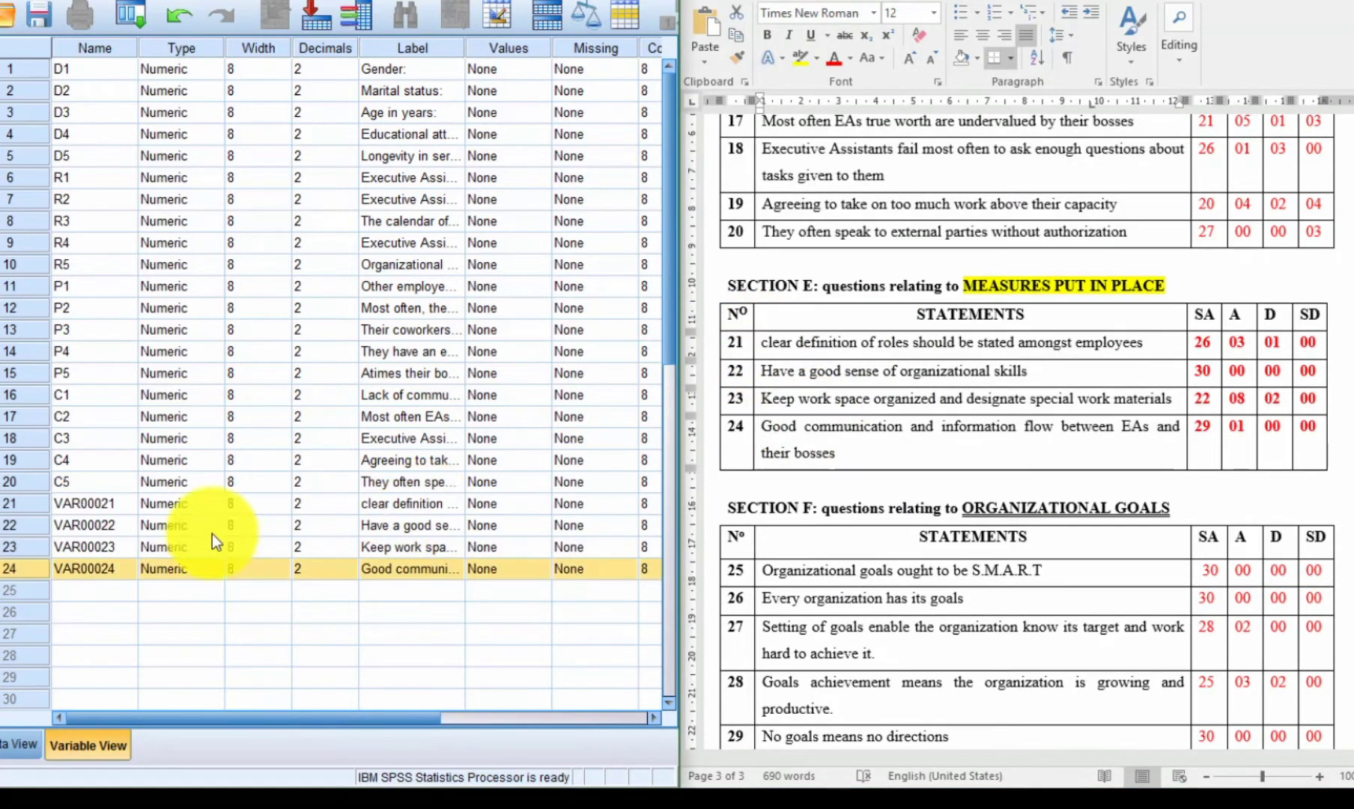
# Name the four measures-put-in-place variables M1, M2, M3 and M4 in rows 21 to 24.
pyautogui.click(112, 502)
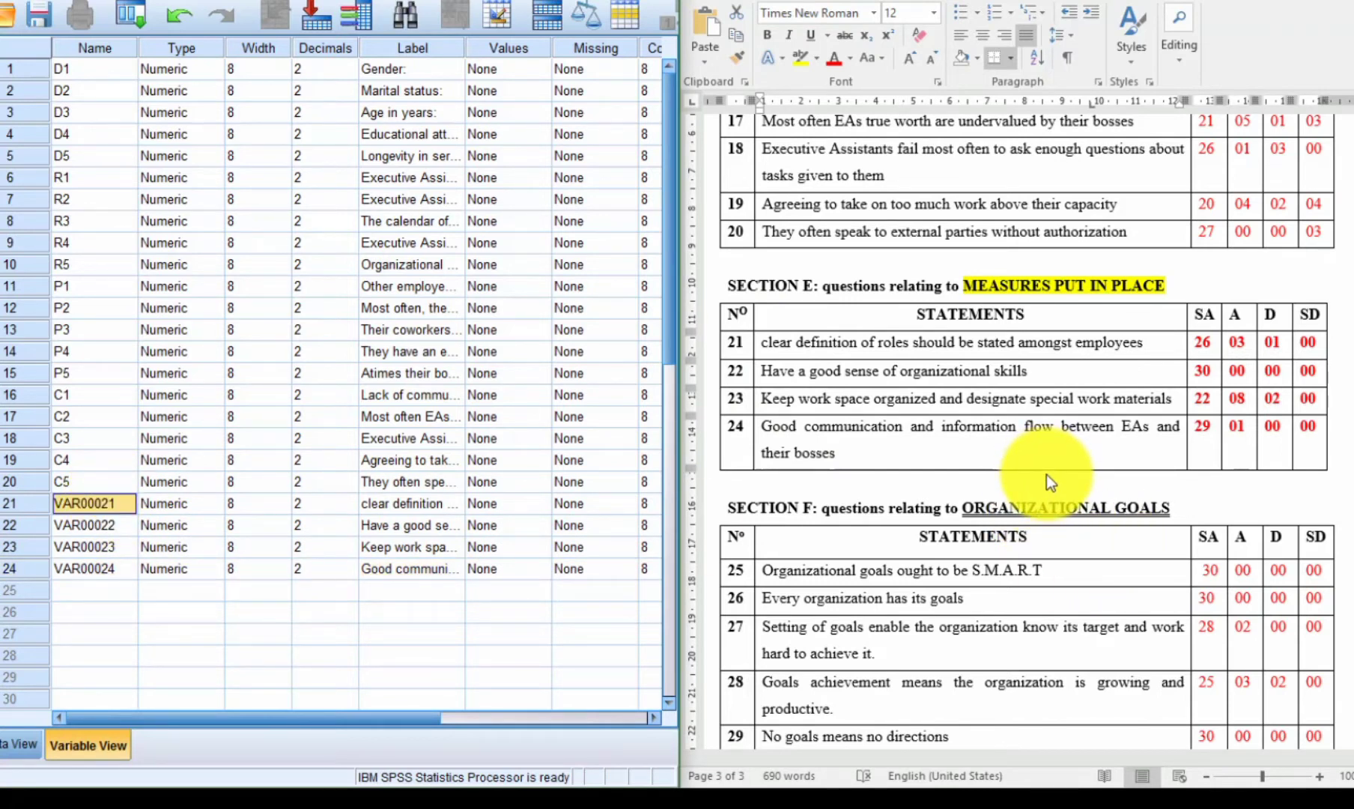
pyautogui.write('M1')
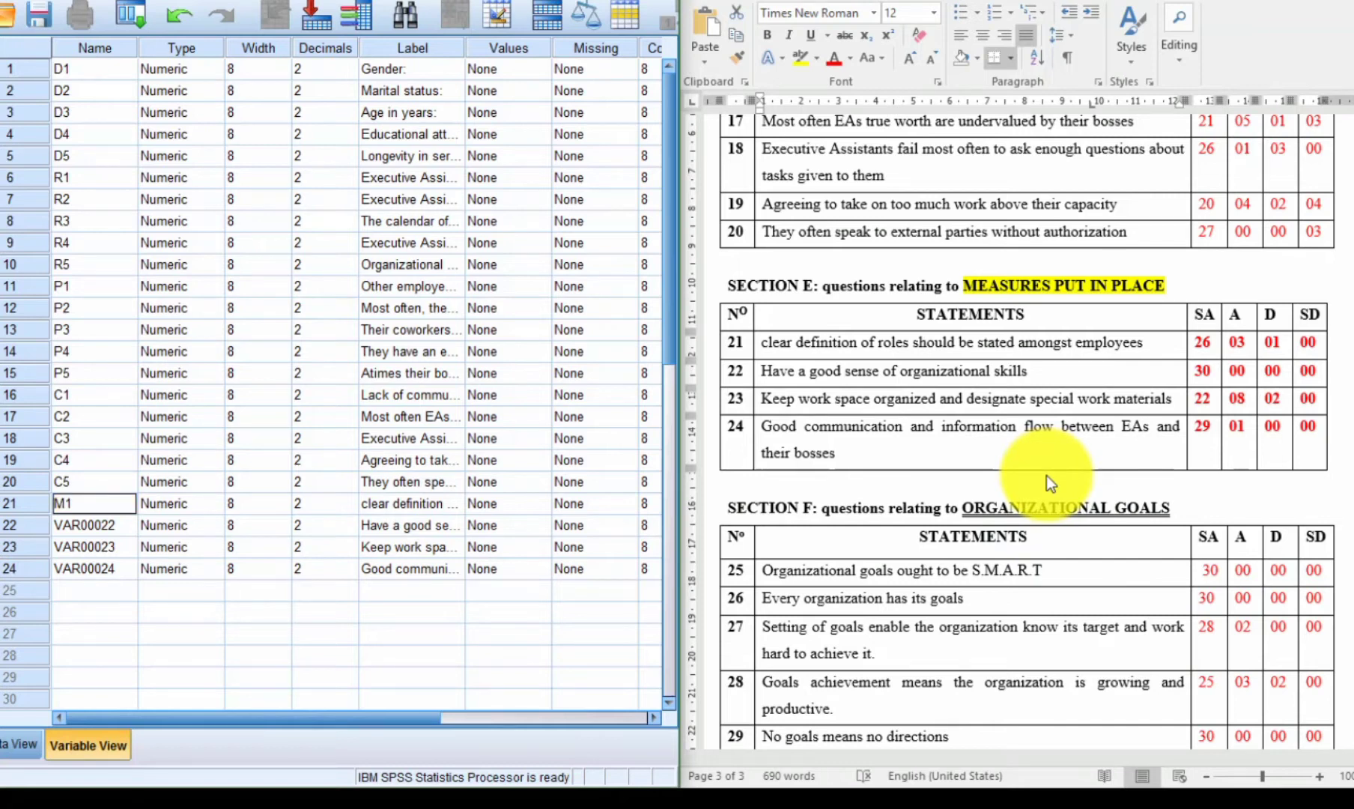
pyautogui.press('Return')
pyautogui.write('M2')
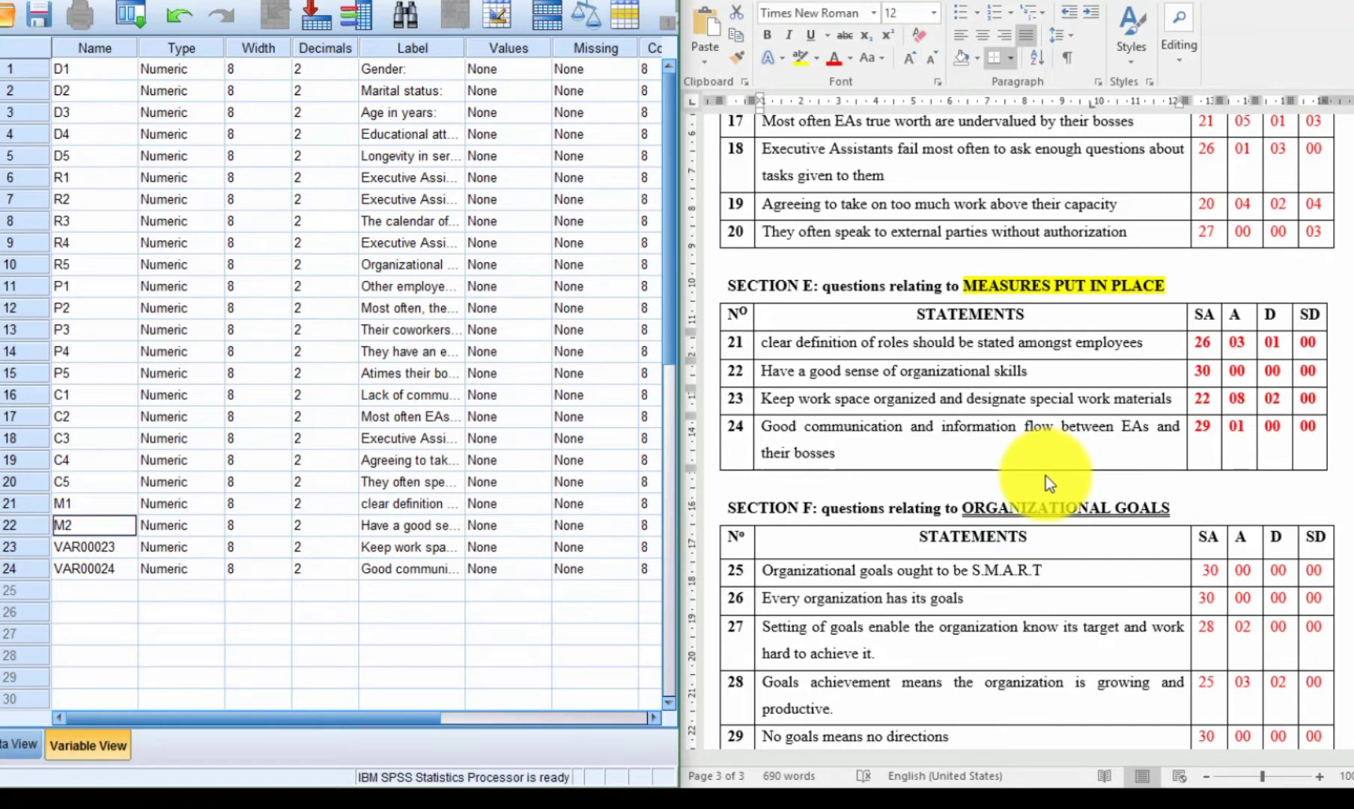
pyautogui.press('Return')
pyautogui.write('M')
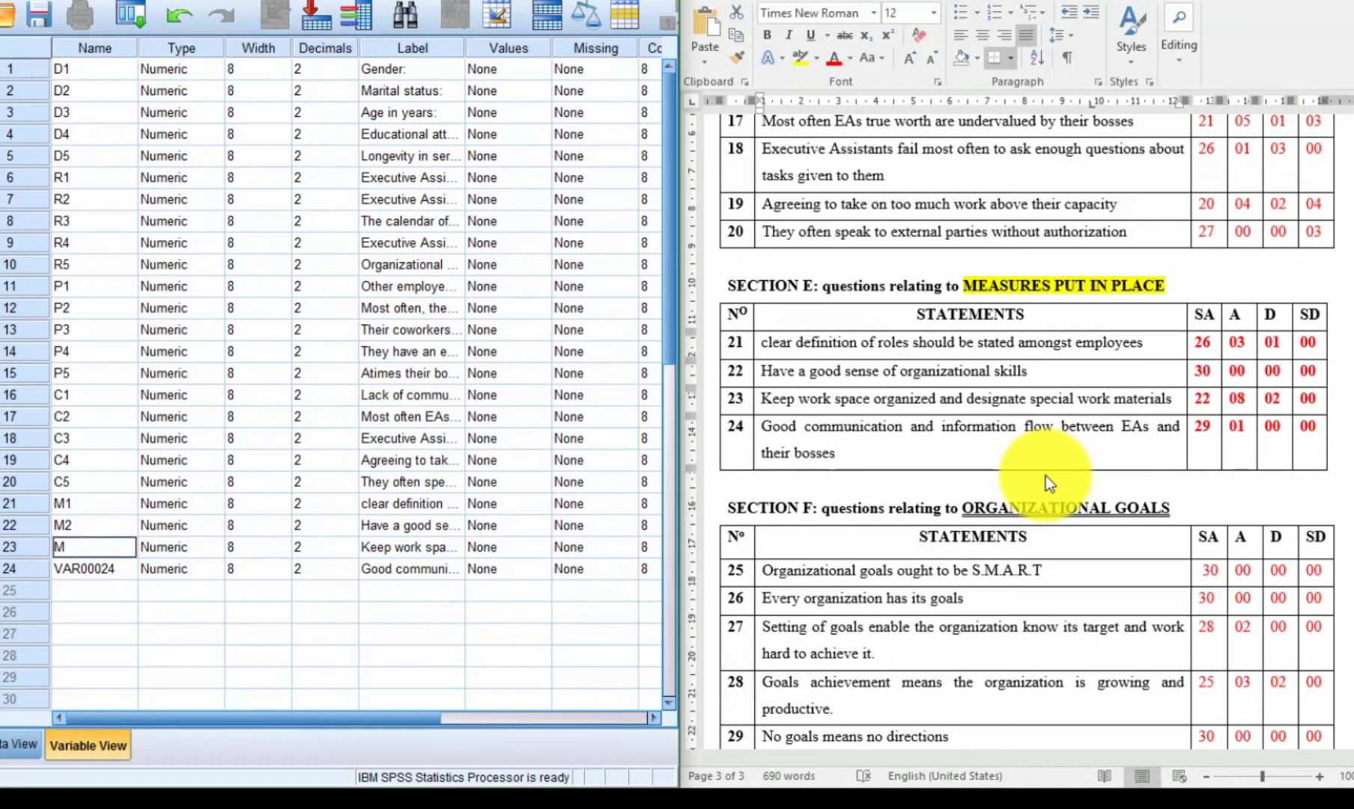
pyautogui.write('3')
pyautogui.press('Return')
pyautogui.write('M4')
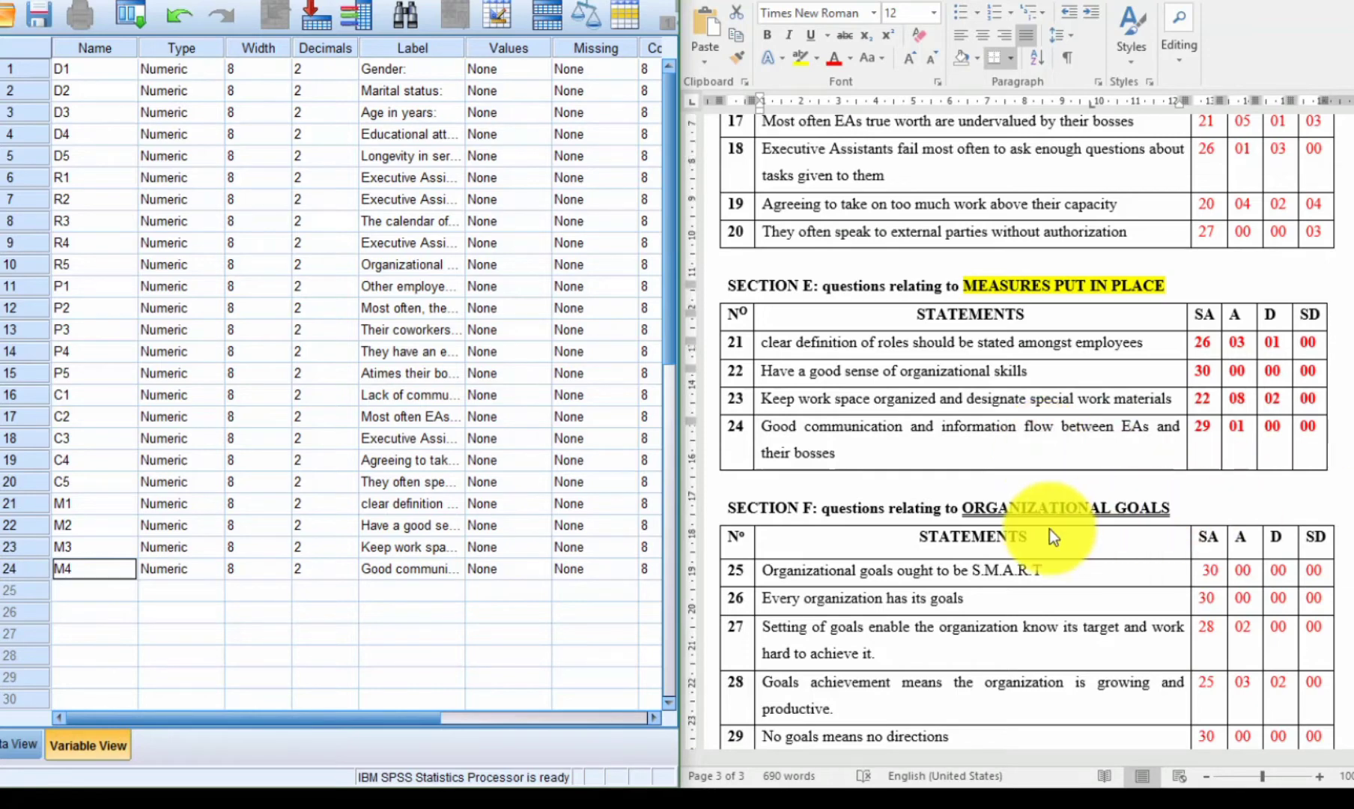
# Copy the six Section F (ORGANIZATIONAL GOALS) statements from the questionnaire into the SPSS Label column starting at row 25.
pyautogui.scroll(-3, 966, 509)
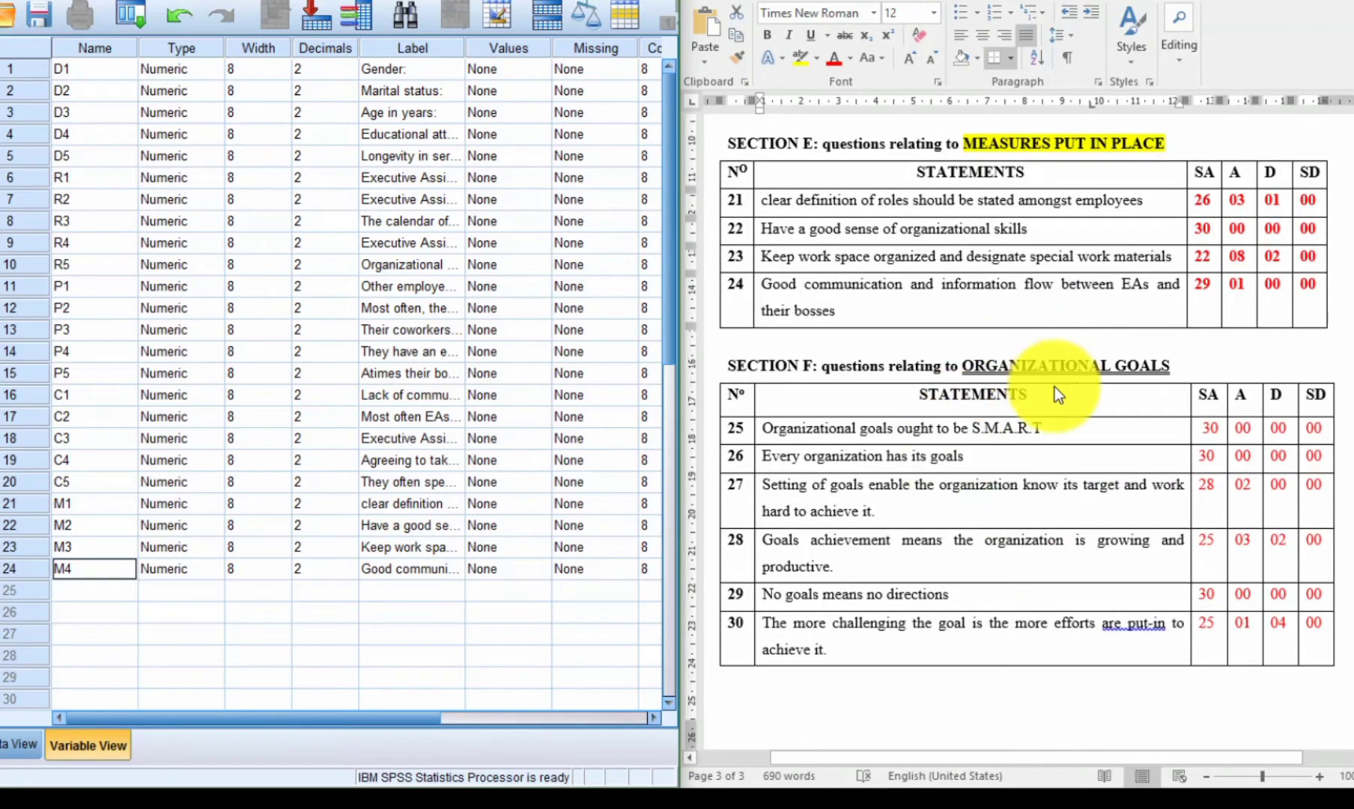
pyautogui.scroll(-1, 861, 393)
pyautogui.click(762, 372)
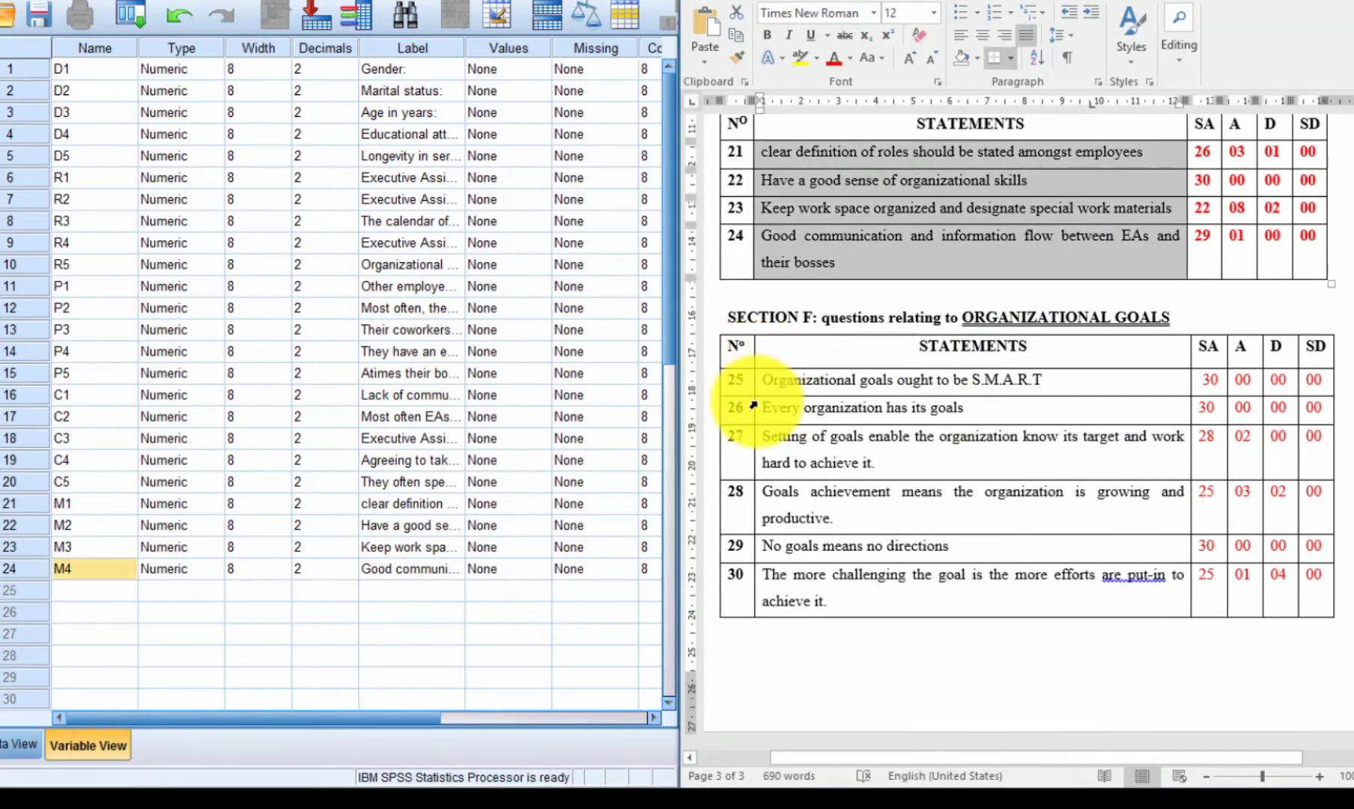
pyautogui.moveTo(758, 391); pyautogui.dragTo(861, 574)
pyautogui.hotkey('ctrl', 'c')
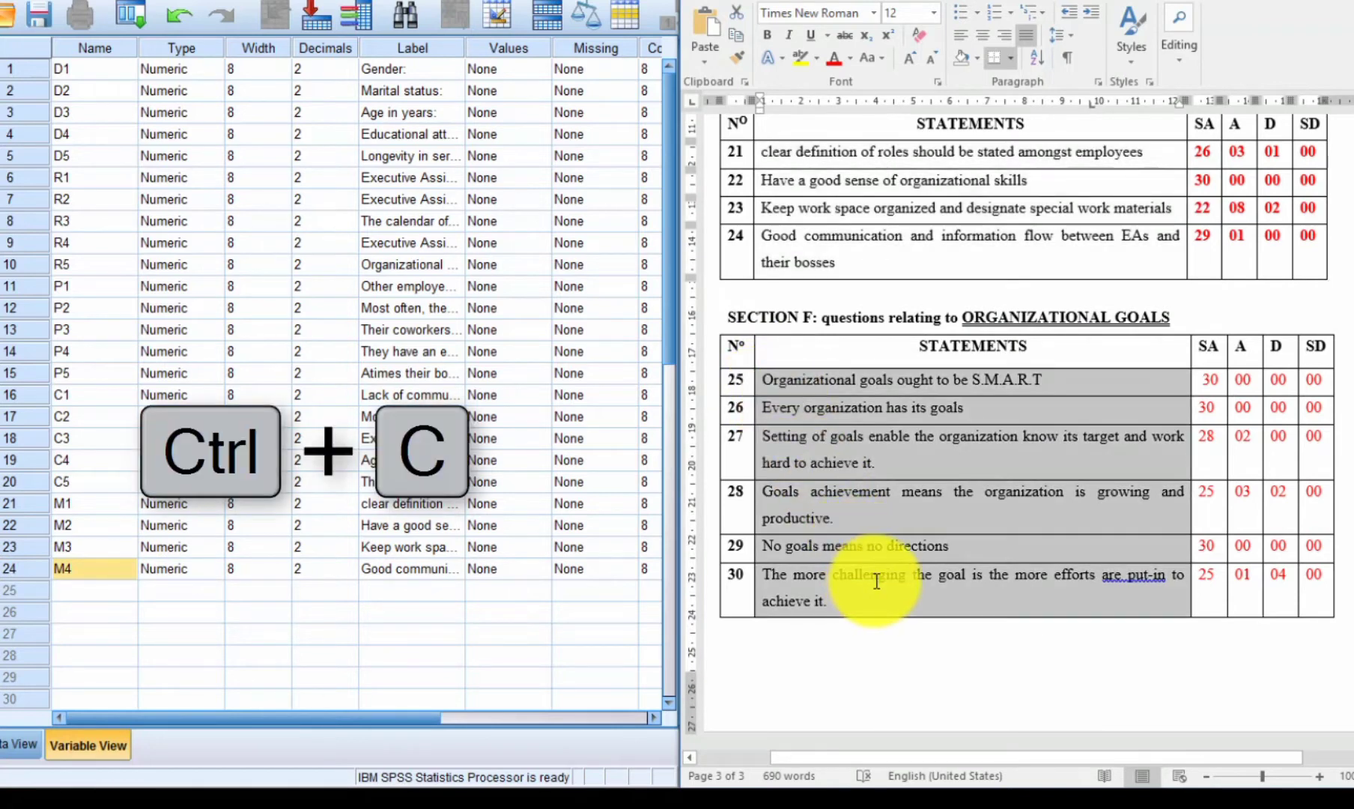
pyautogui.hotkey('ctrl', 'v')
pyautogui.click(429, 592)
pyautogui.hotkey('ctrl', 'v')
# Name the six organizational-goals variables O1, O2, O3, O4, O5 and O6 in rows 25 to 30.
pyautogui.click(102, 590)
pyautogui.write('O1')
pyautogui.press('Return')
pyautogui.write('O2')
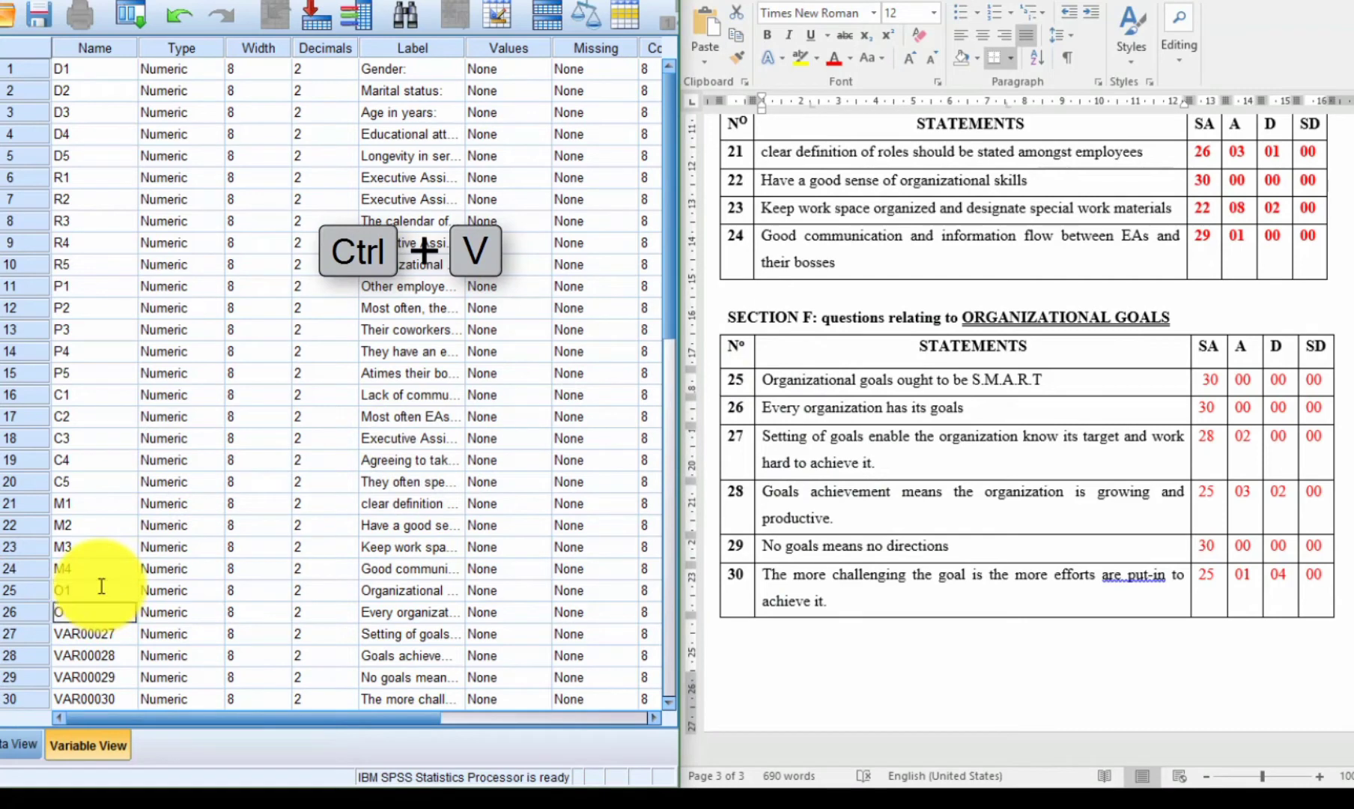
pyautogui.press('Return')
pyautogui.write('O3')
pyautogui.press('Return')
pyautogui.write('P4')
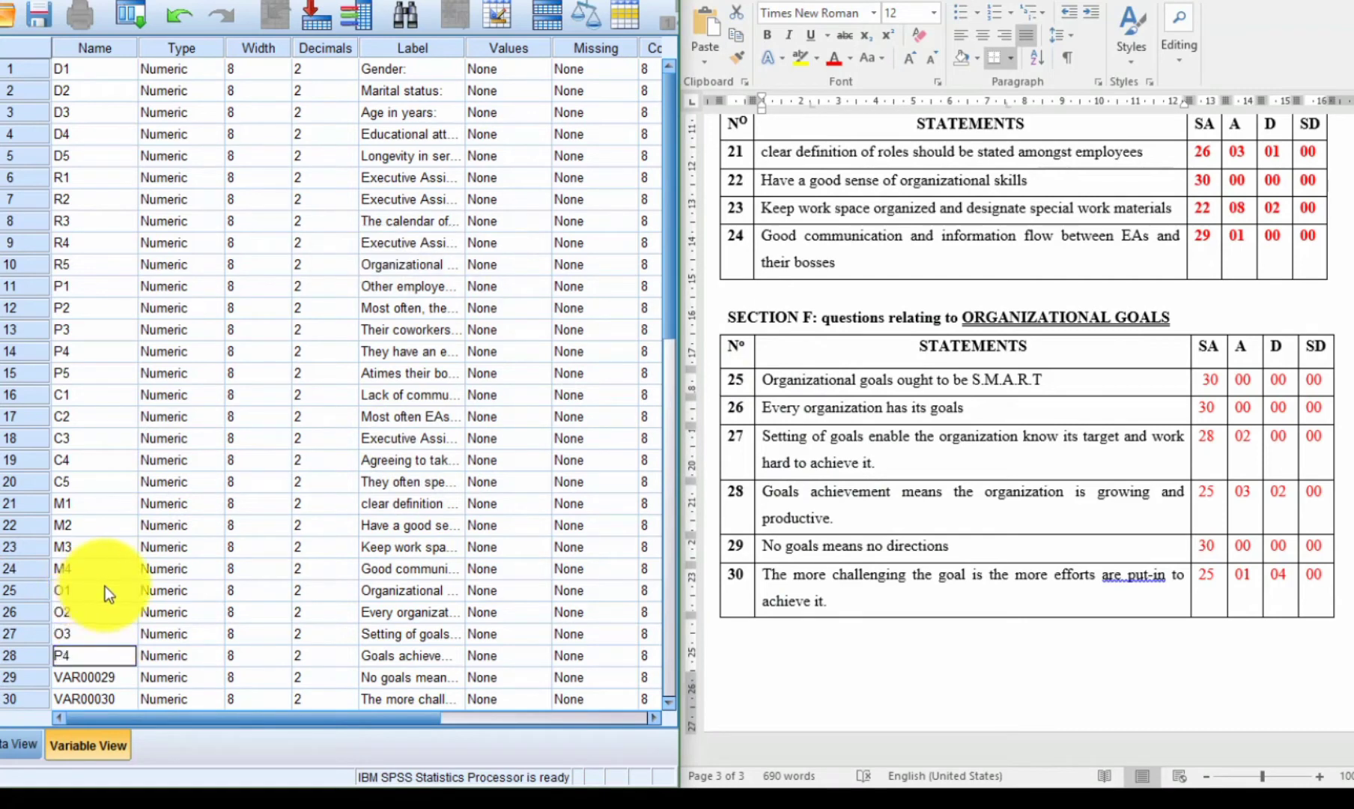
pyautogui.press('BackSpace')
pyautogui.press('BackSpace')
pyautogui.write('O4')
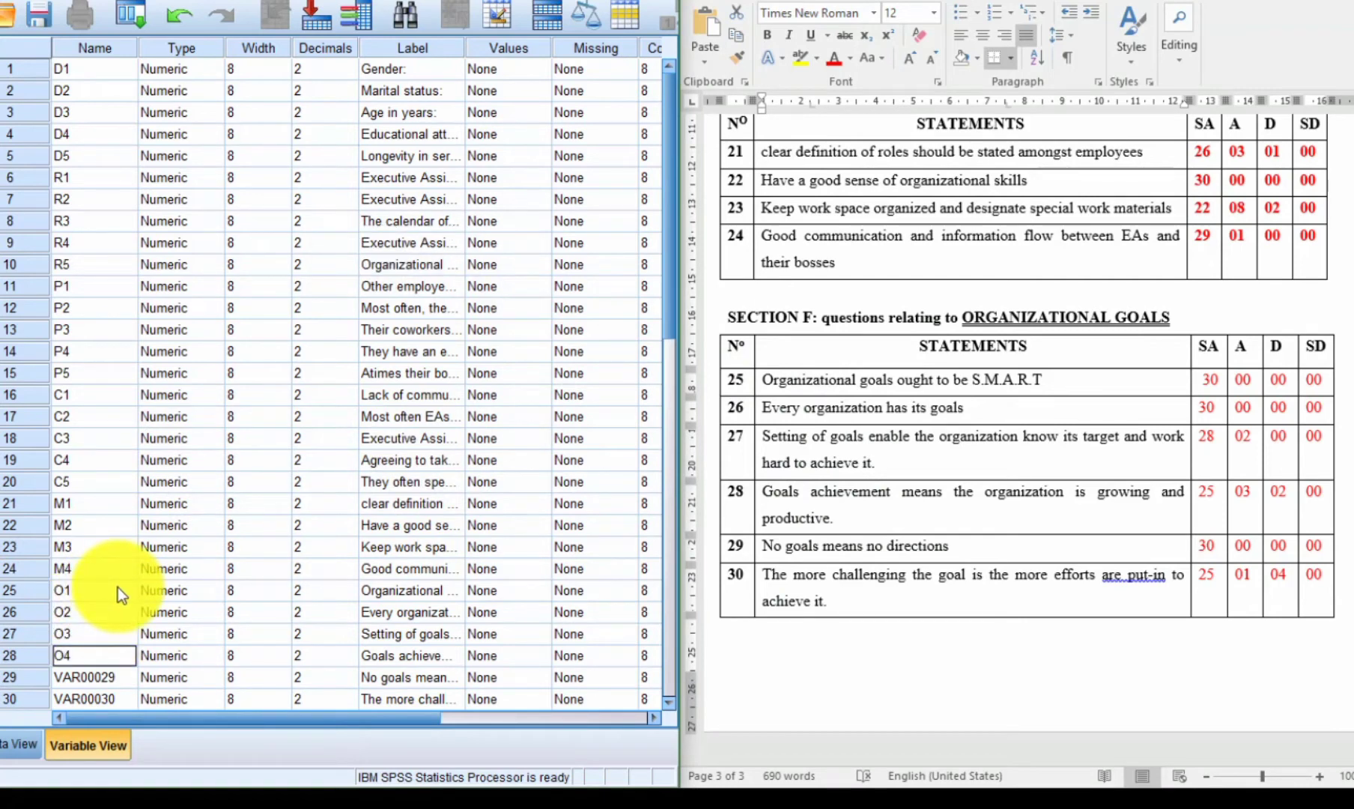
pyautogui.press('Return')
pyautogui.write('O5')
pyautogui.press('Return')
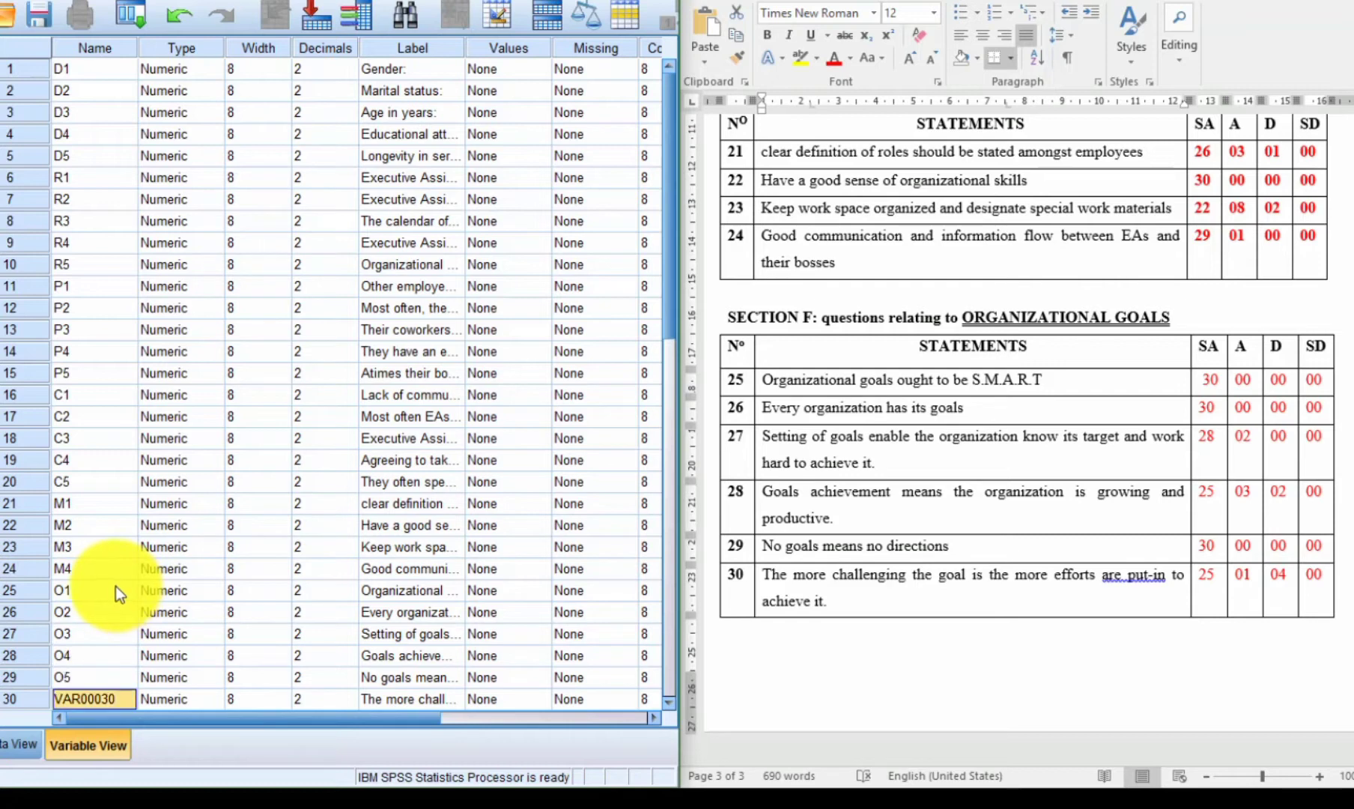
pyautogui.write('O6')
pyautogui.scroll(-3, 338, 467)
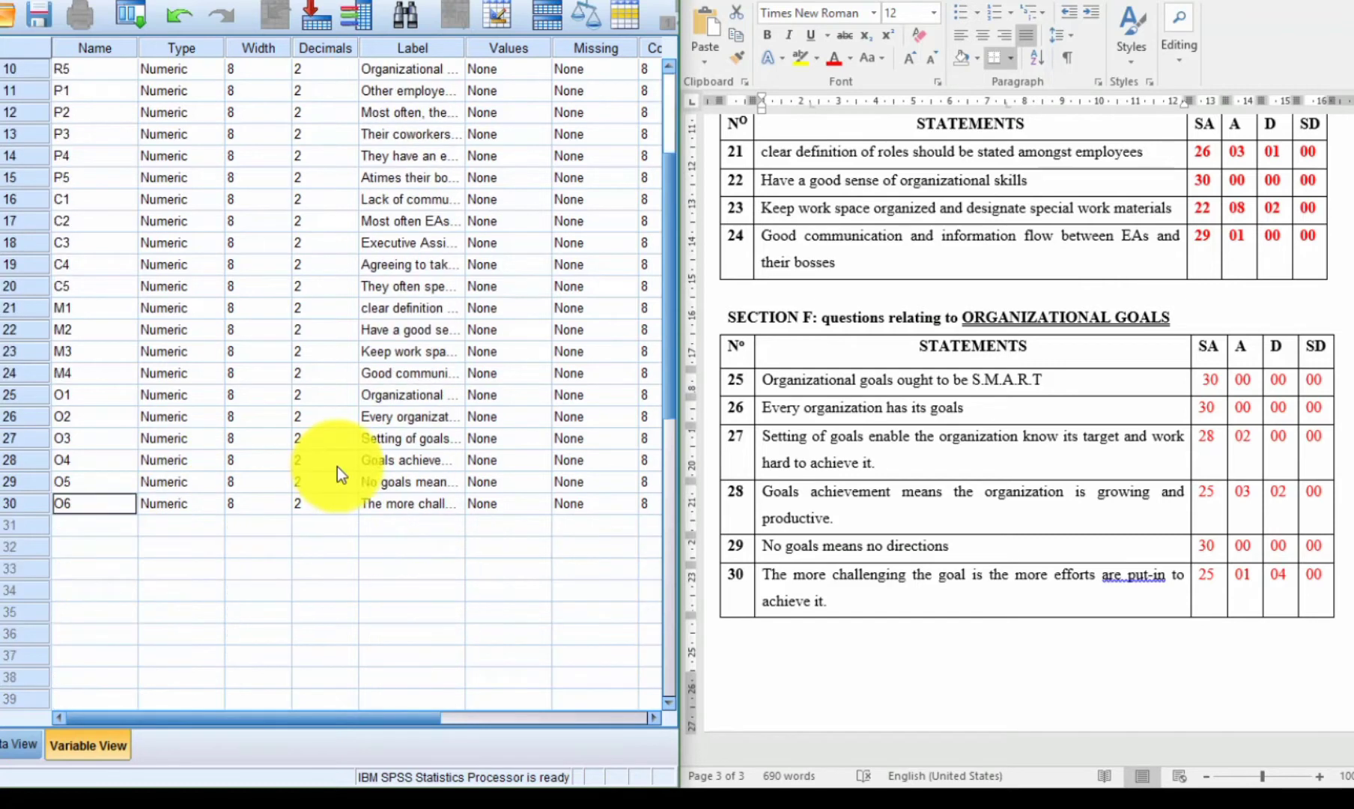
pyautogui.scroll(3, 316, 480)
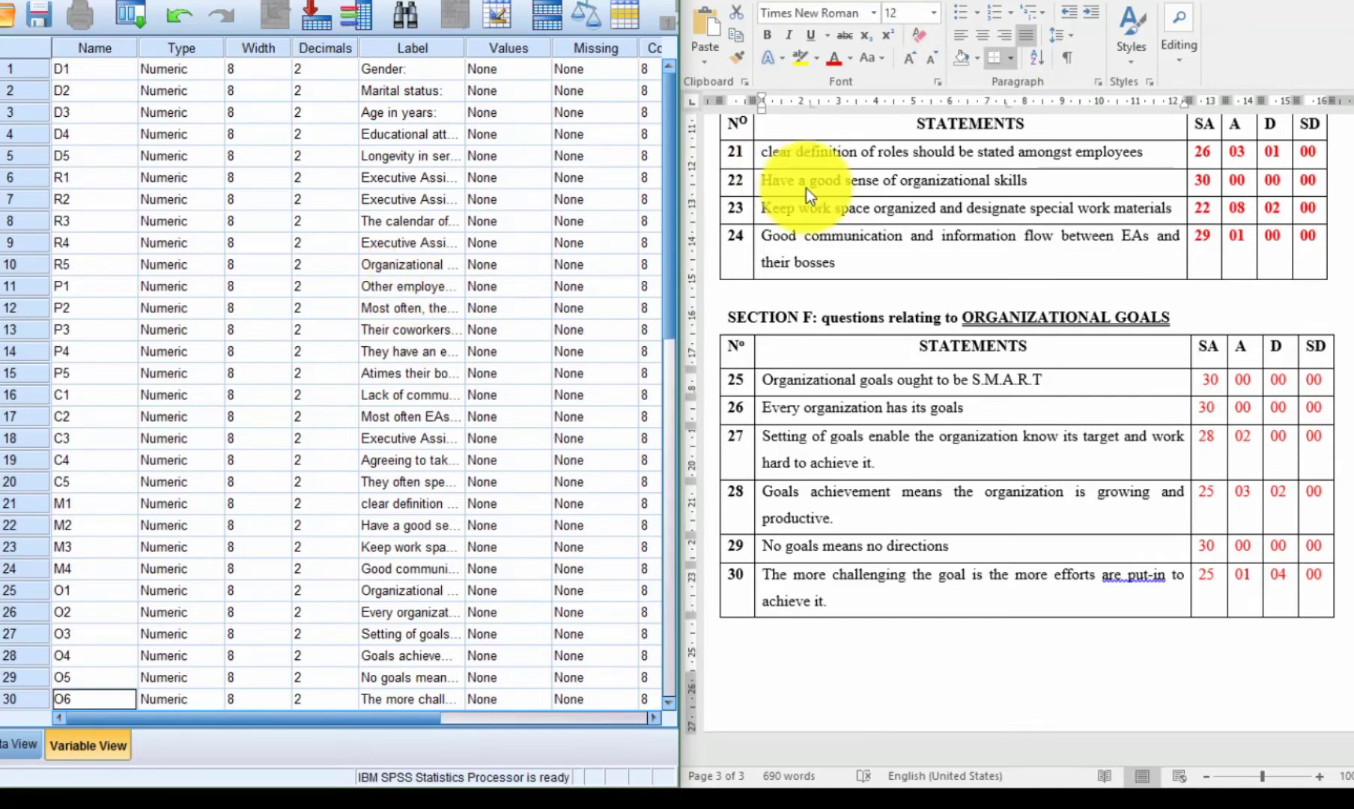
pyautogui.scroll(8, 864, 164)
pyautogui.scroll(10, 864, 164)
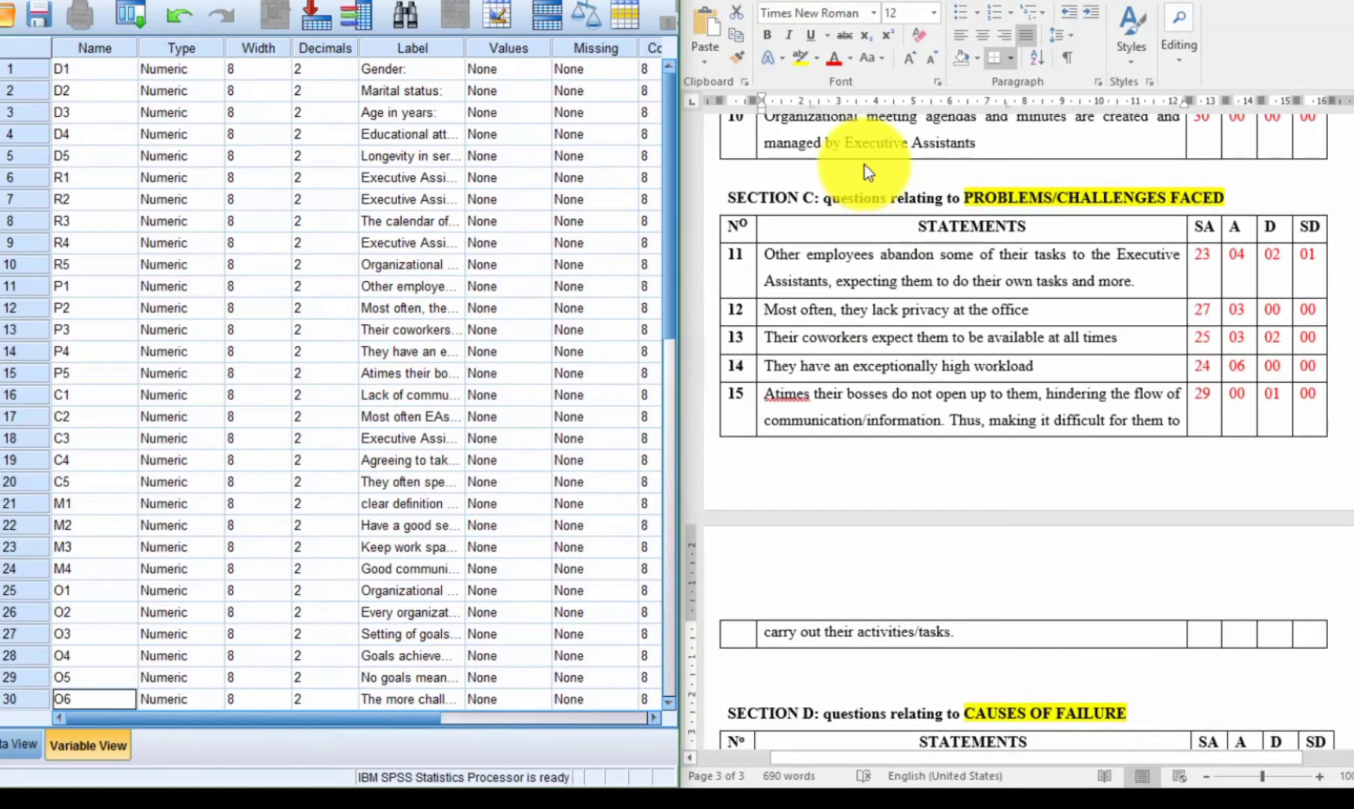
pyautogui.scroll(1, 864, 163)
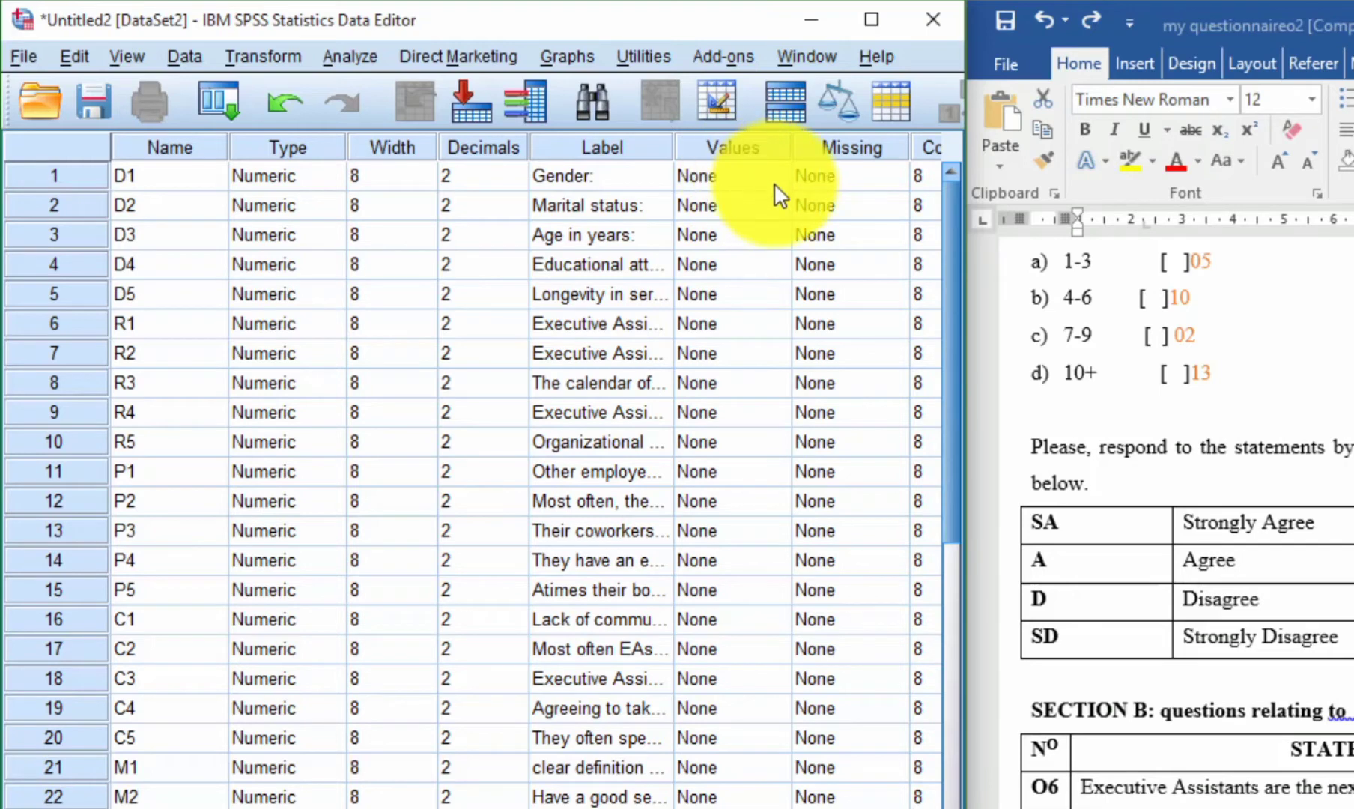
pyautogui.scroll(10, 1263, 474)
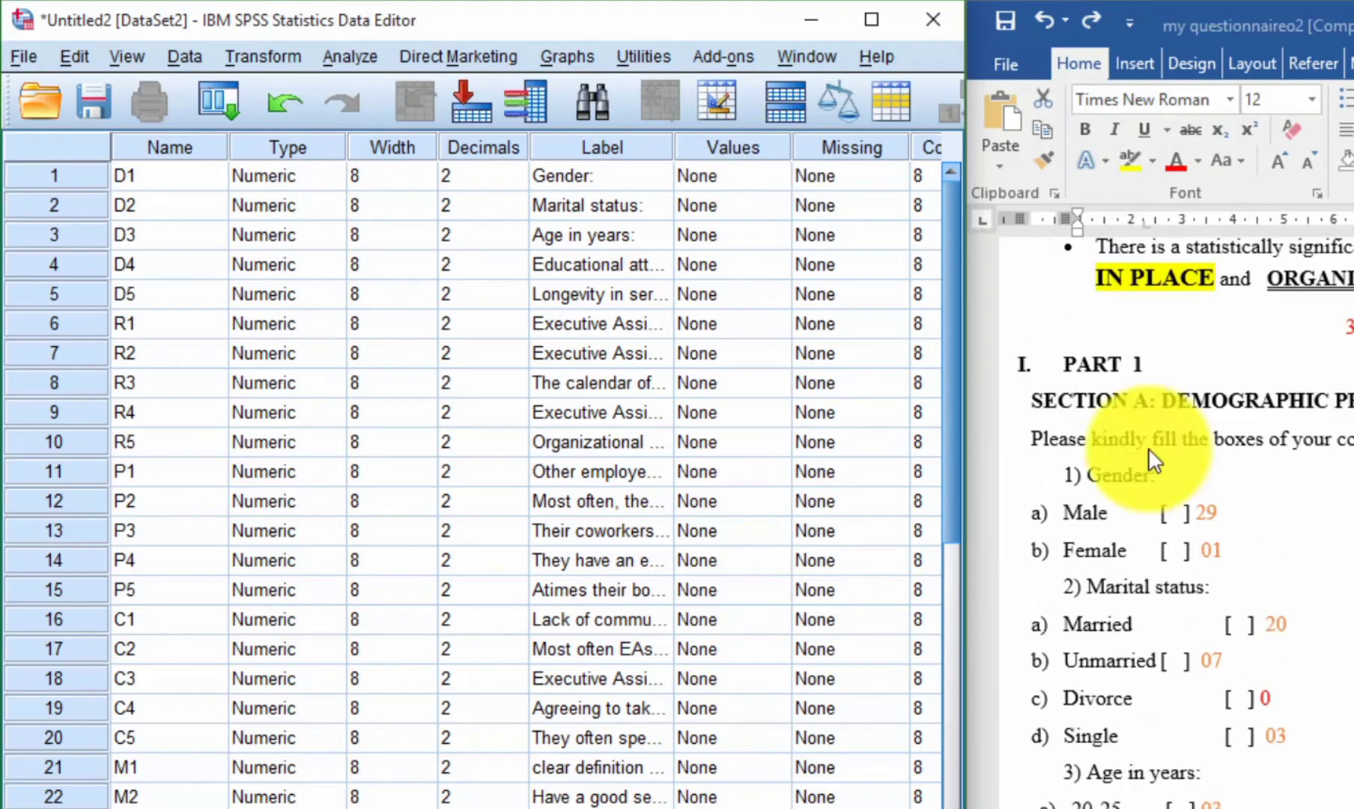
pyautogui.doubleClick(777, 177)
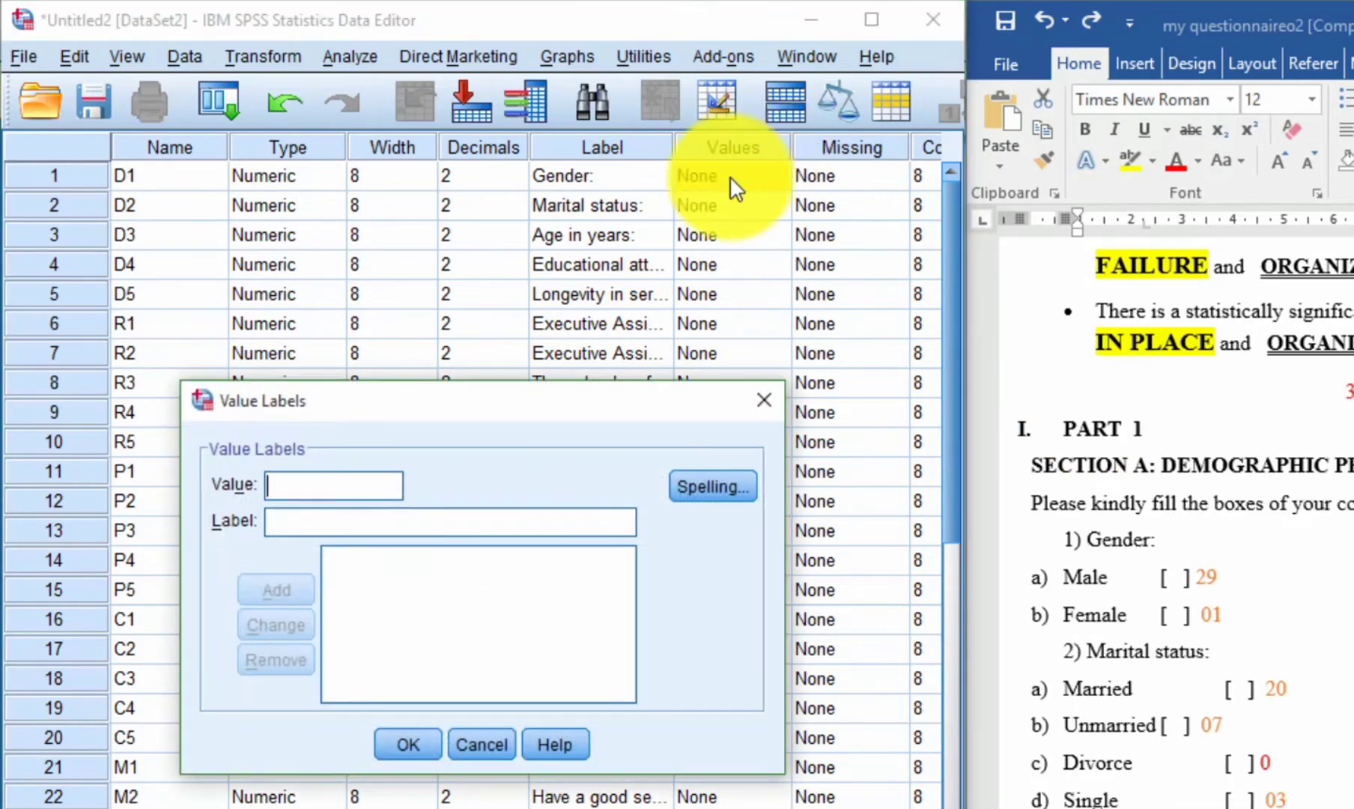
pyautogui.moveTo(682, 135)
pyautogui.mouseDown()
pyautogui.moveTo(694, 198)
pyautogui.moveTo(735, 196)
pyautogui.mouseUp()
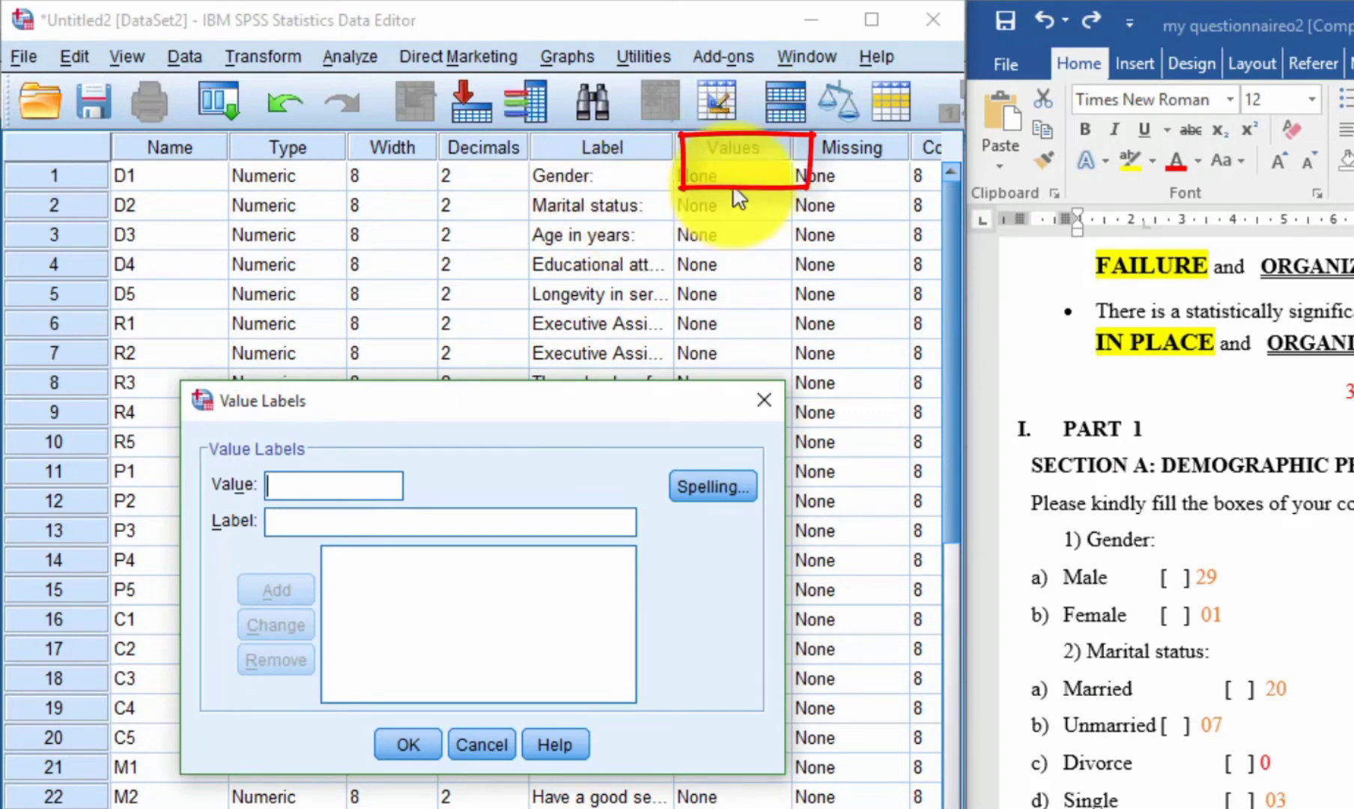
pyautogui.press('Escape')
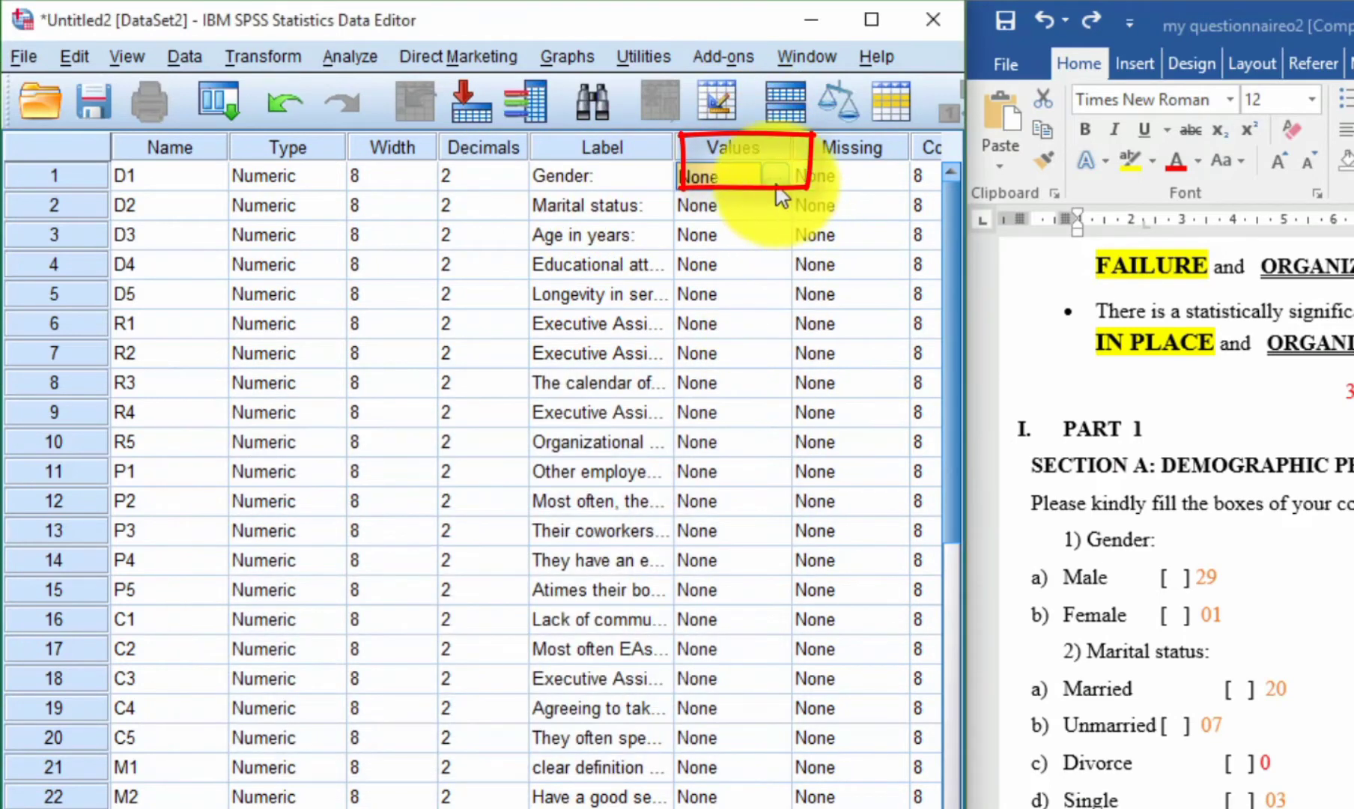
# Define the value labels for the Gender variable D1 as 1 = MALE and 2 = FEMALE.
pyautogui.doubleClick(776, 188)
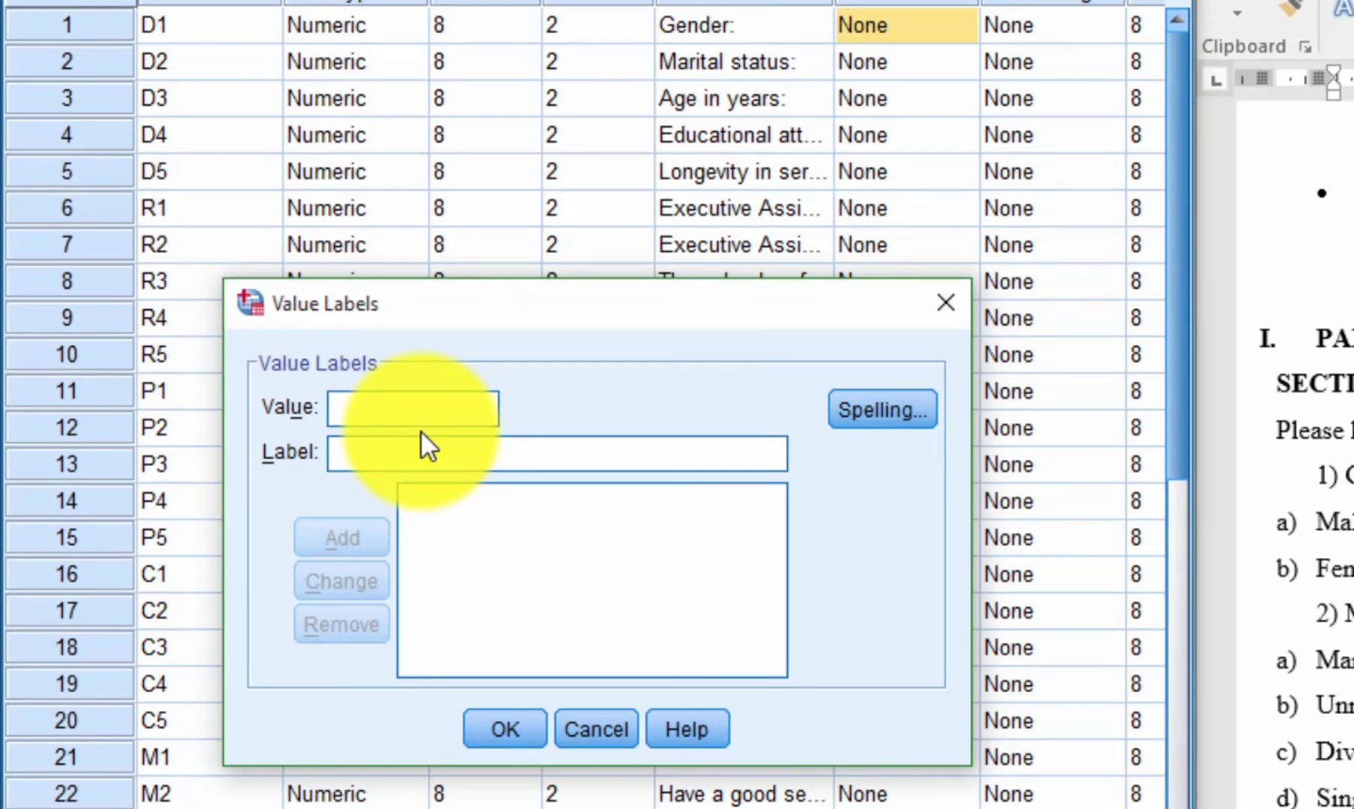
pyautogui.write('1')
pyautogui.press('Tab')
pyautogui.write('MALE')
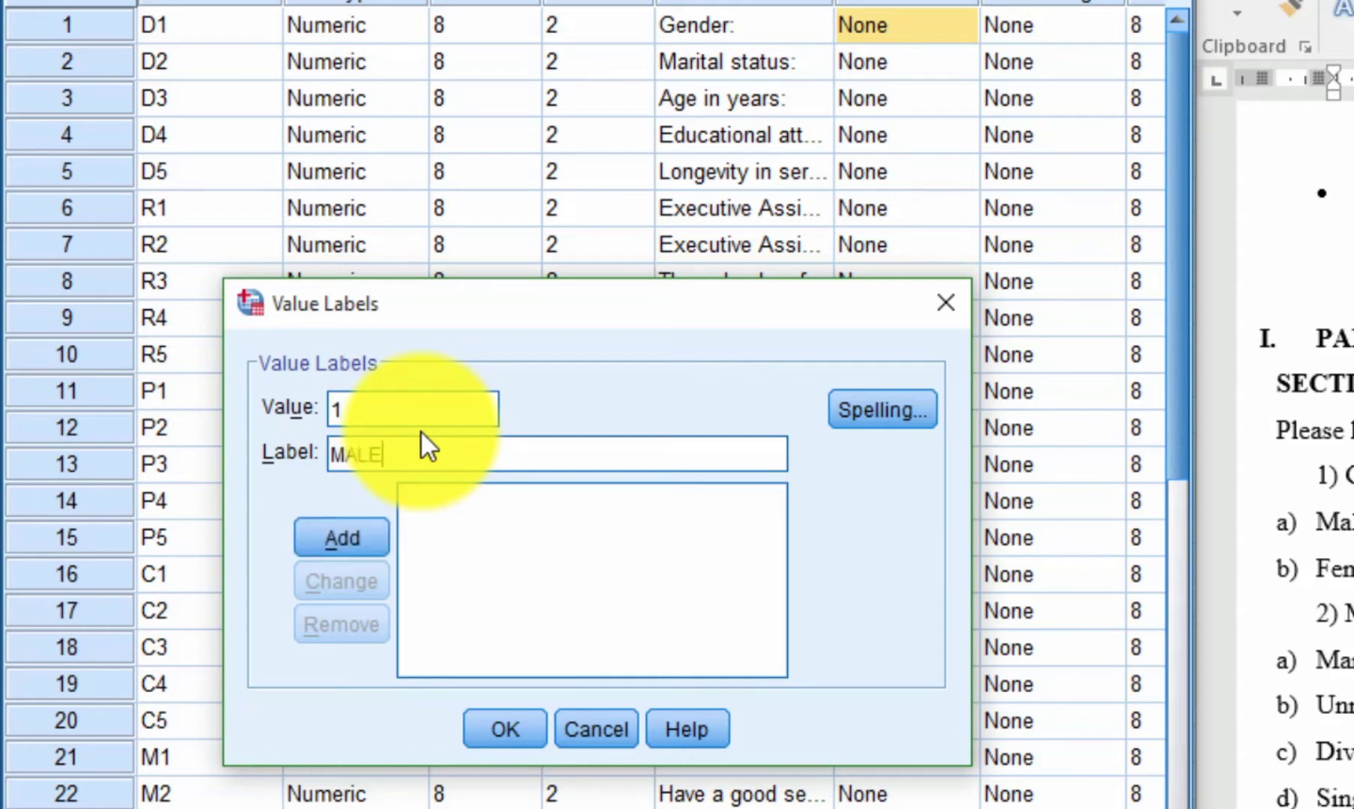
pyautogui.press('Return')
pyautogui.write('2')
pyautogui.press('Tab')
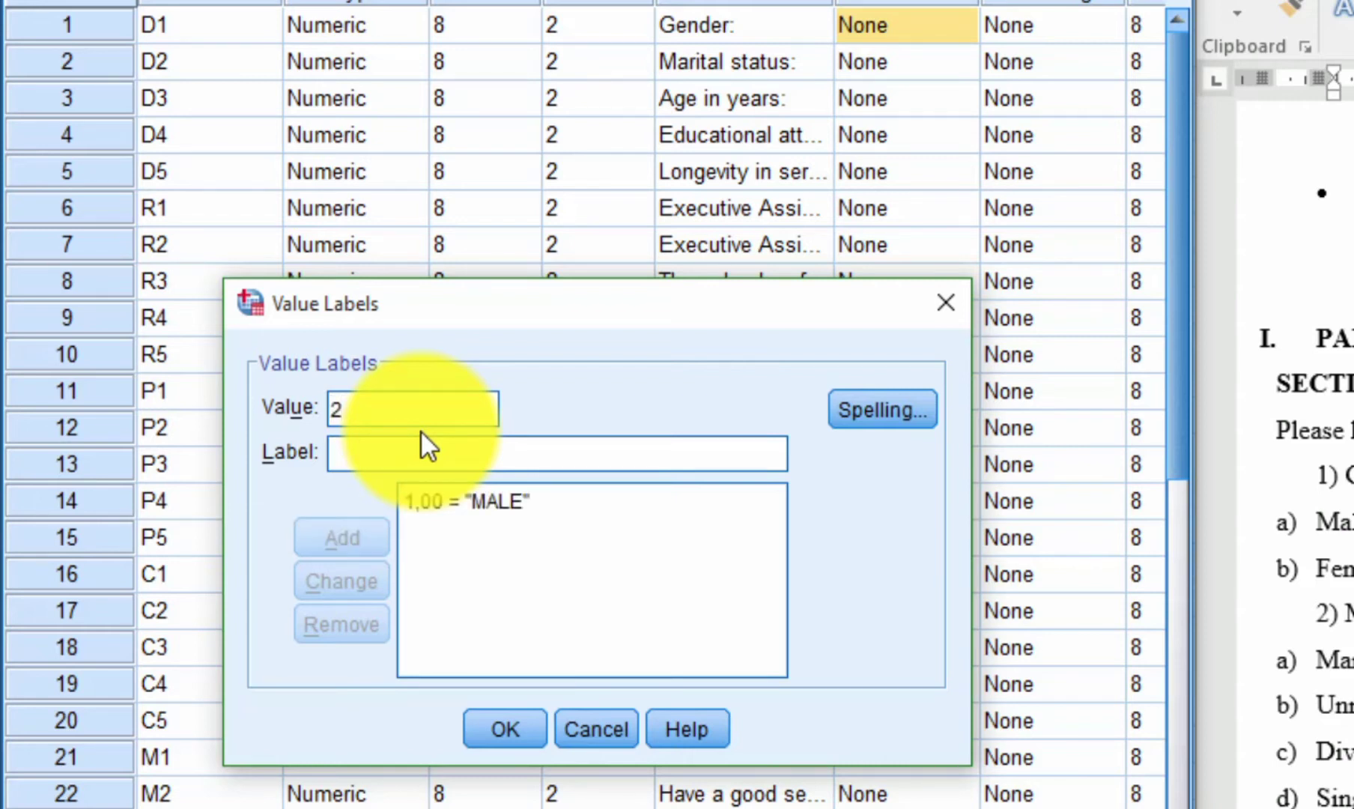
pyautogui.write('FEMALE')
pyautogui.press('Return')
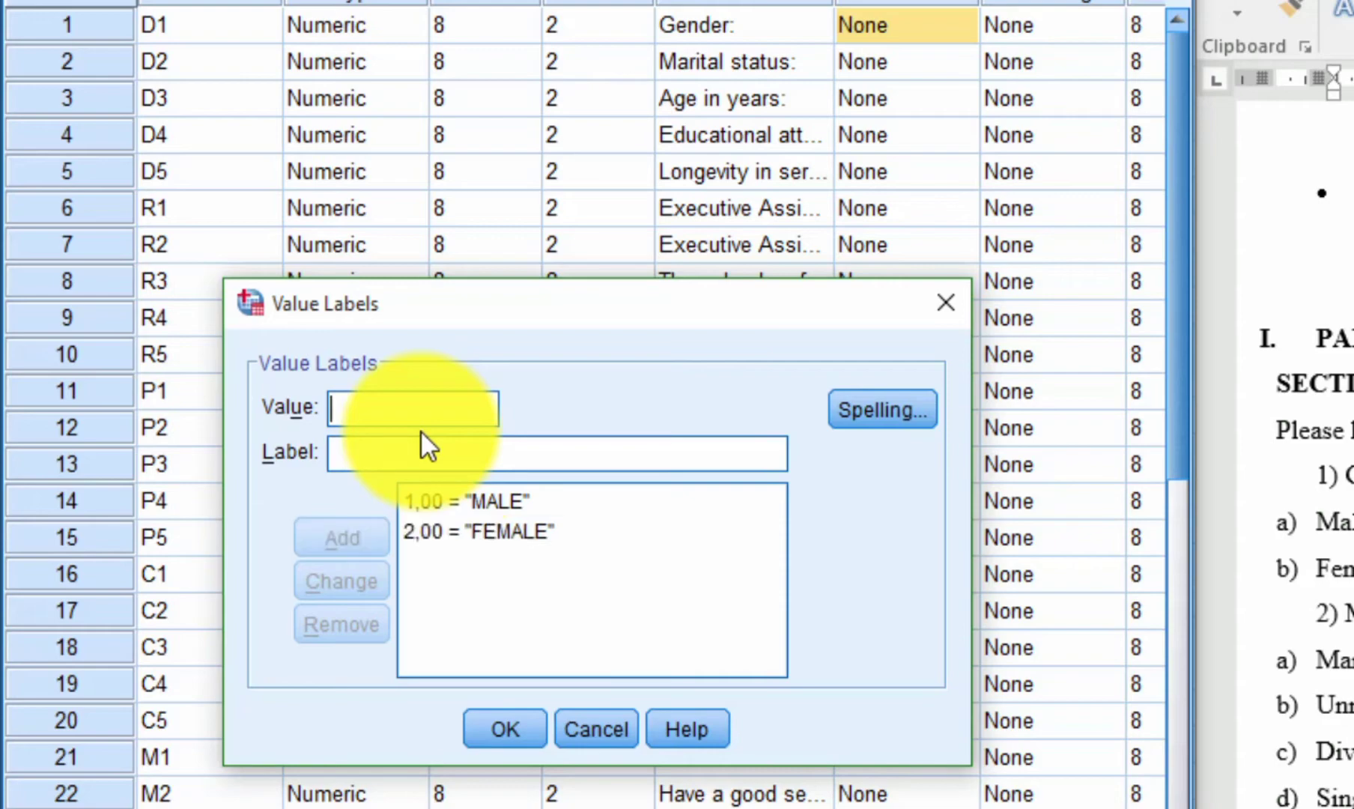
pyautogui.click(500, 731)
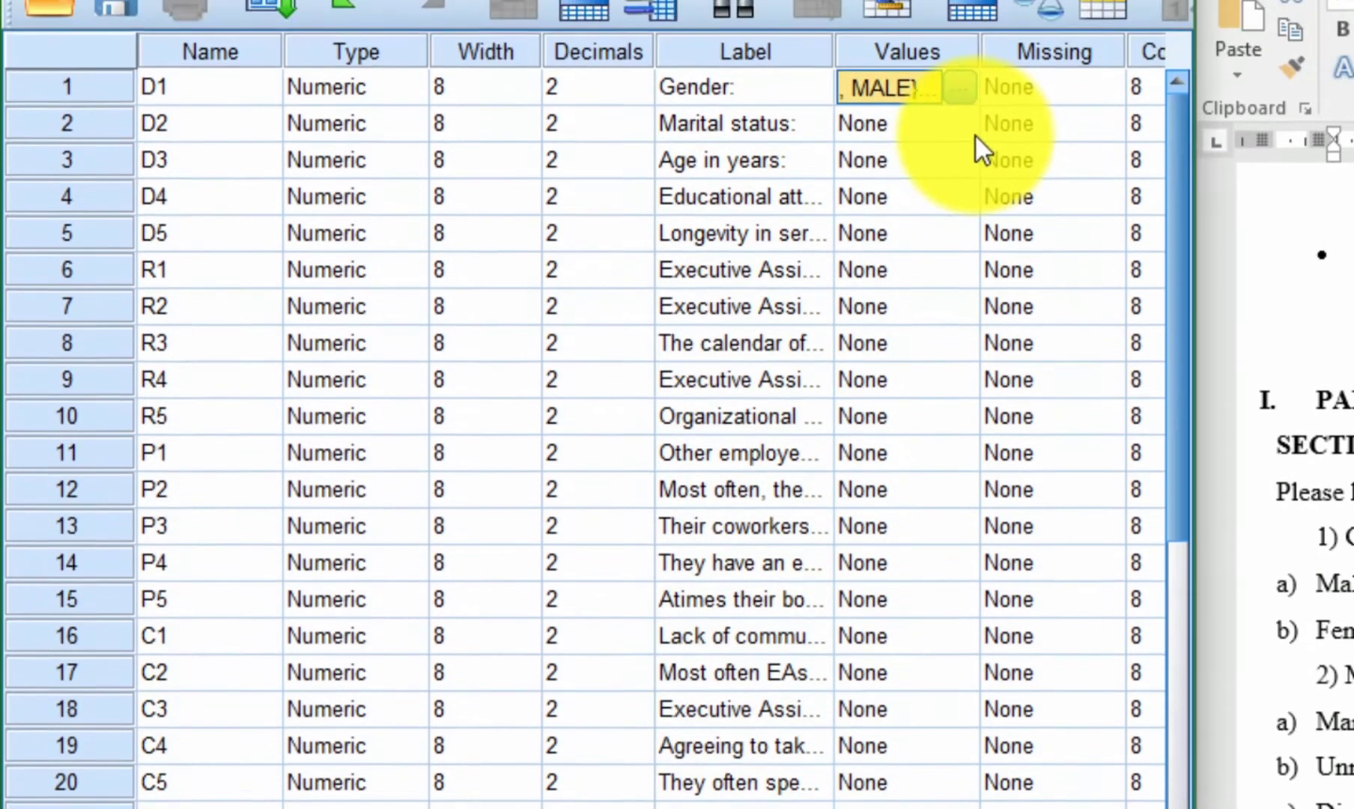
# Open the value labels of the Marital status variable D2 for editing.
pyautogui.click(966, 63)
pyautogui.click(962, 63)
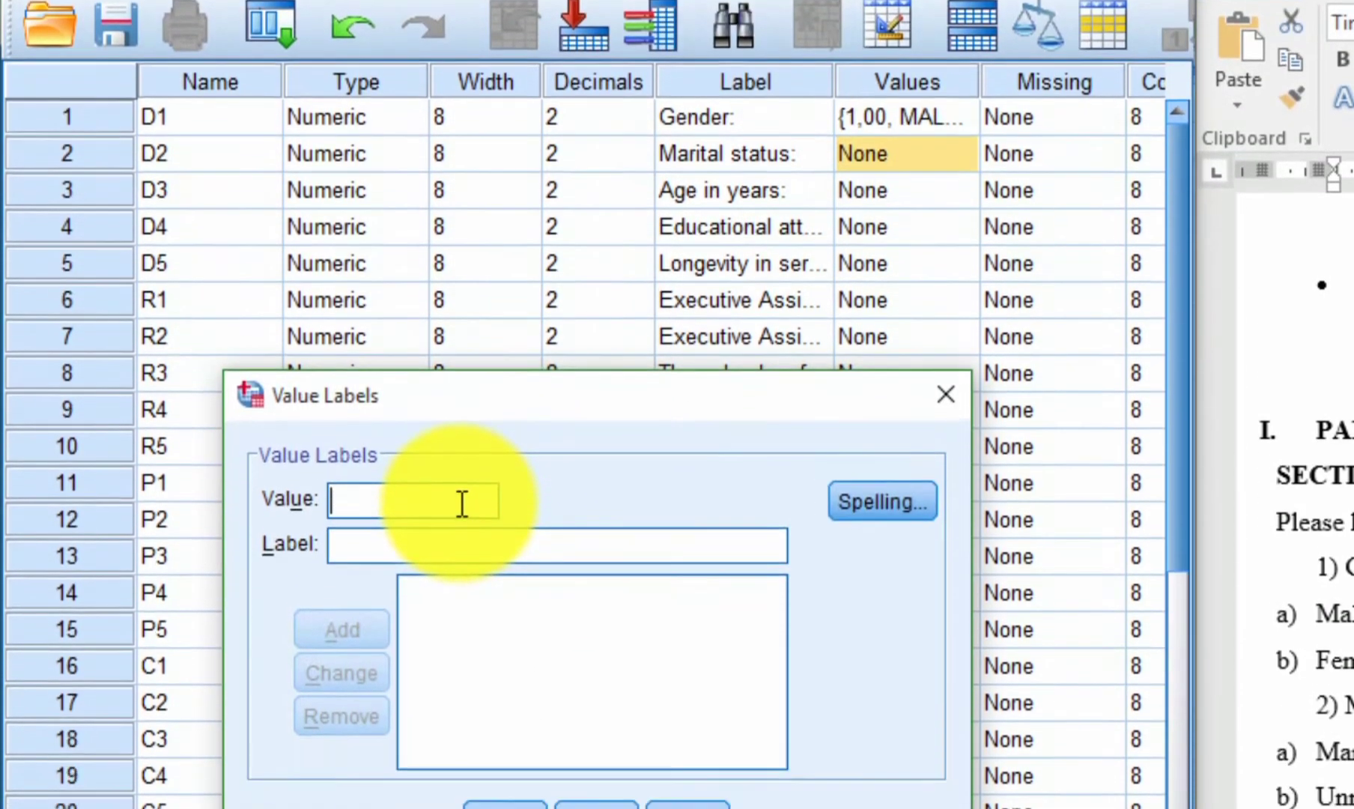
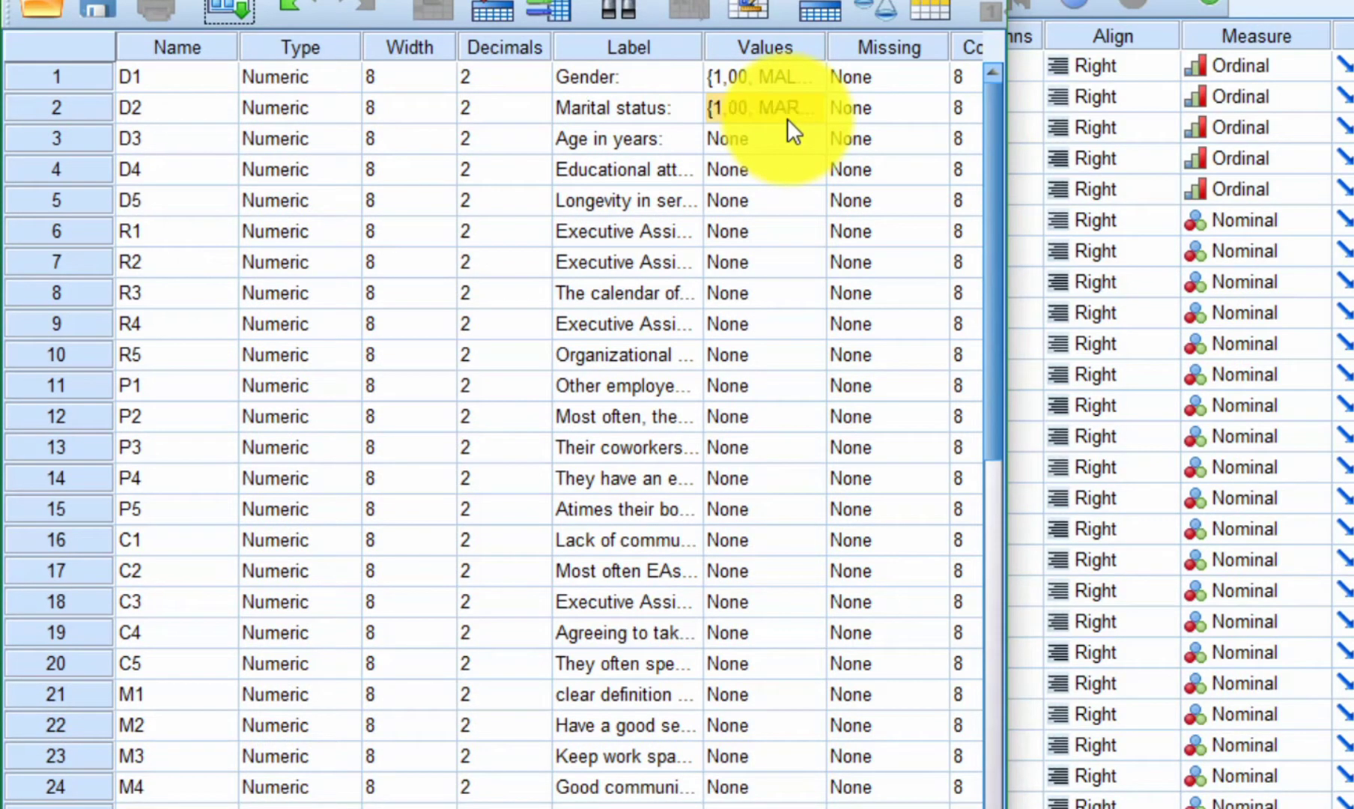
# Review the value labels defined for the Age in years variable D3 and close them without changes.
pyautogui.moveTo(775, 138); pyautogui.dragTo(754, 201)
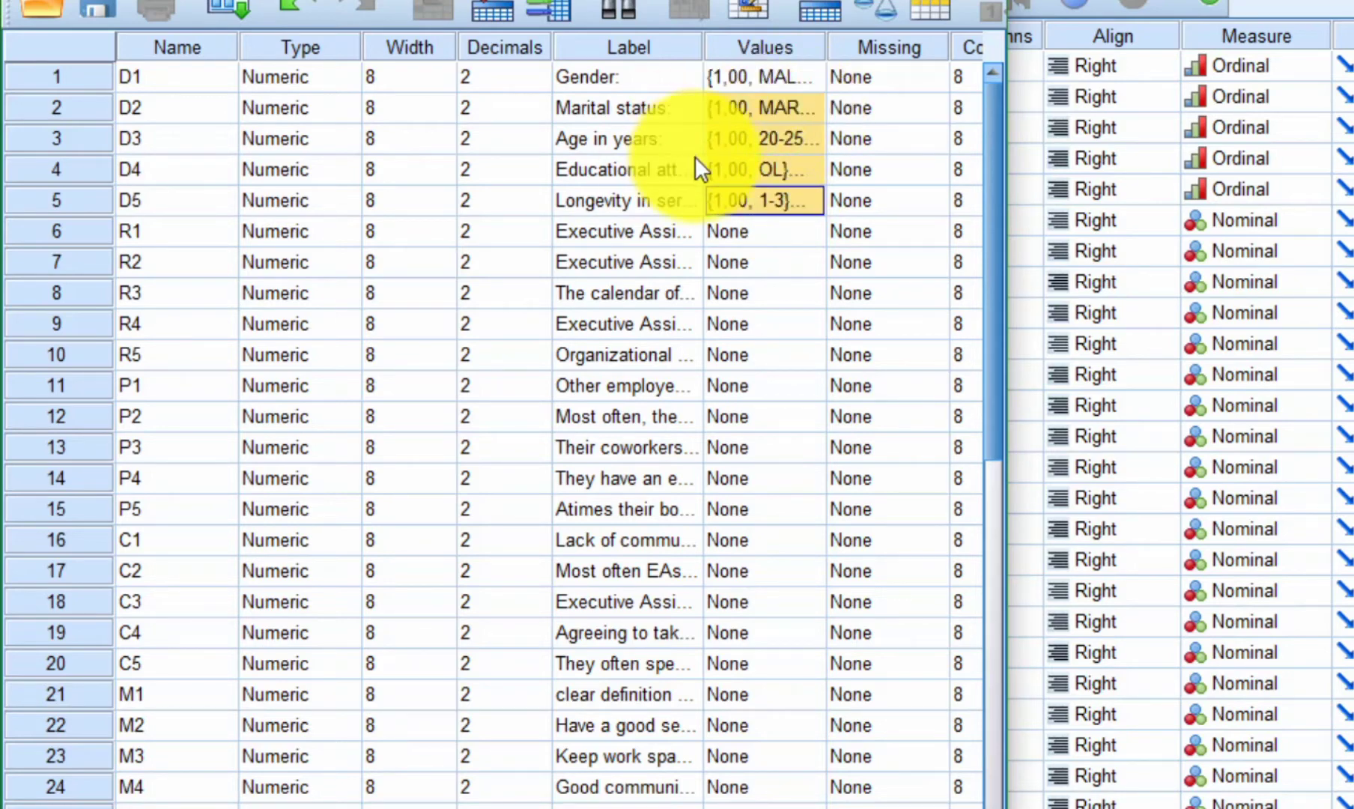
pyautogui.click(809, 139)
pyautogui.click(816, 138)
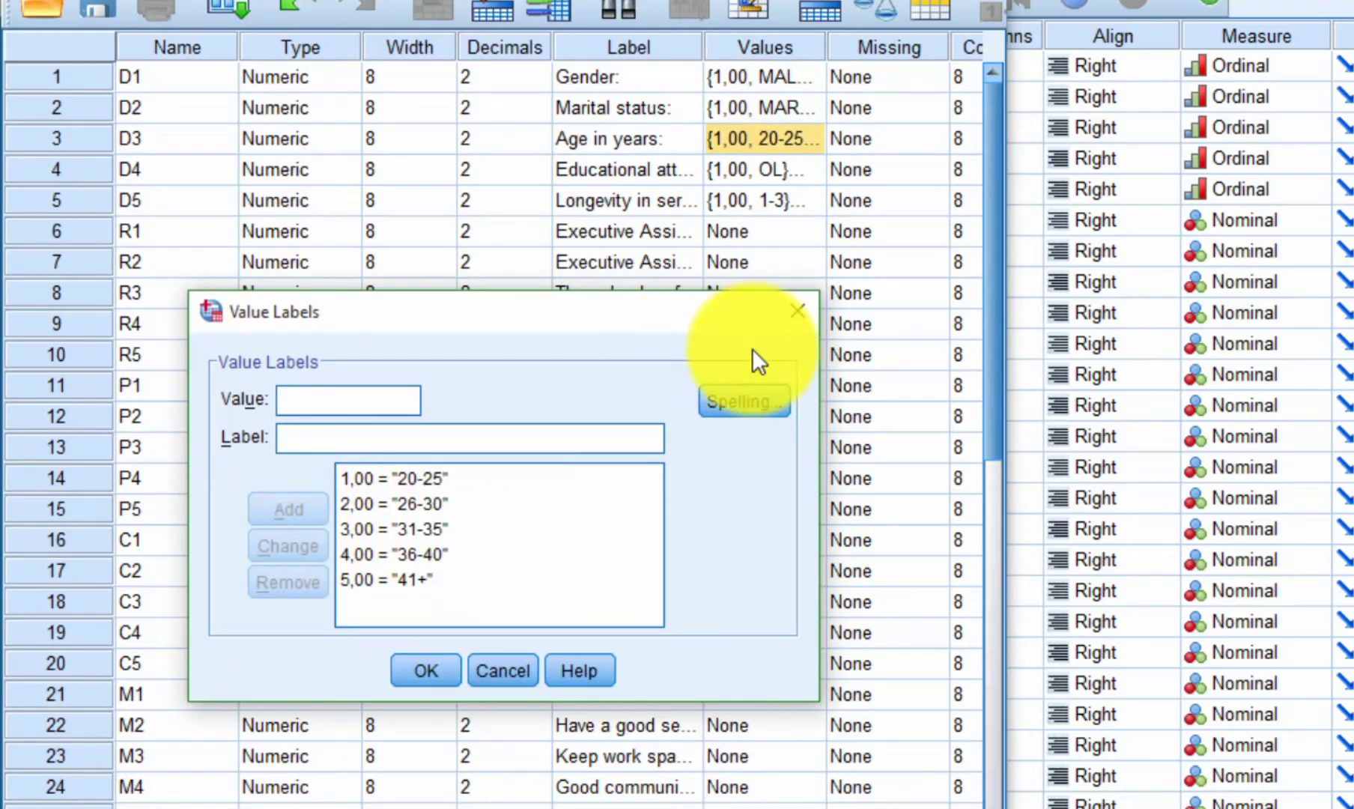
pyautogui.click(796, 309)
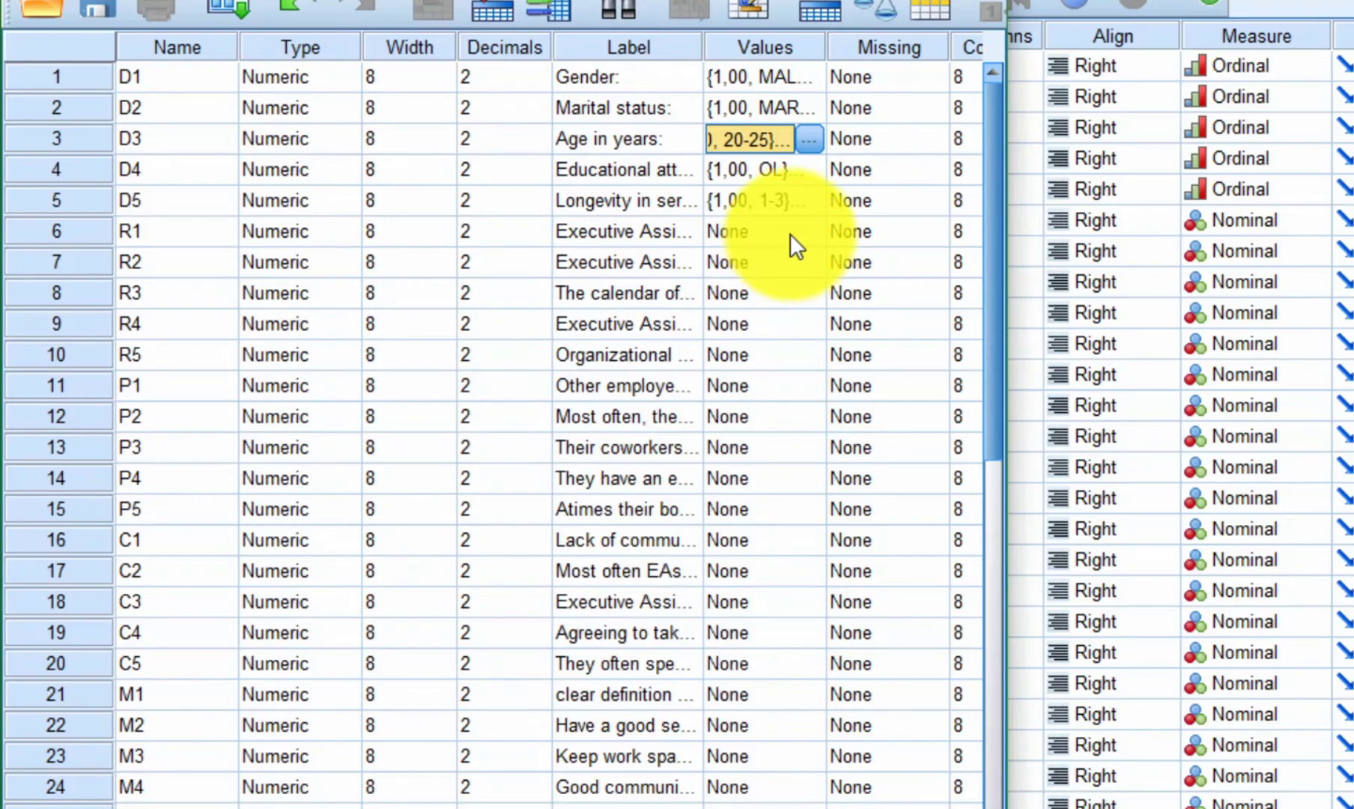
# Open the value labels of variable R1 and add 1 = STRONGLT AGREE and 2 = AGREE, following the questionnaire's response scale.
pyautogui.click(790, 234)
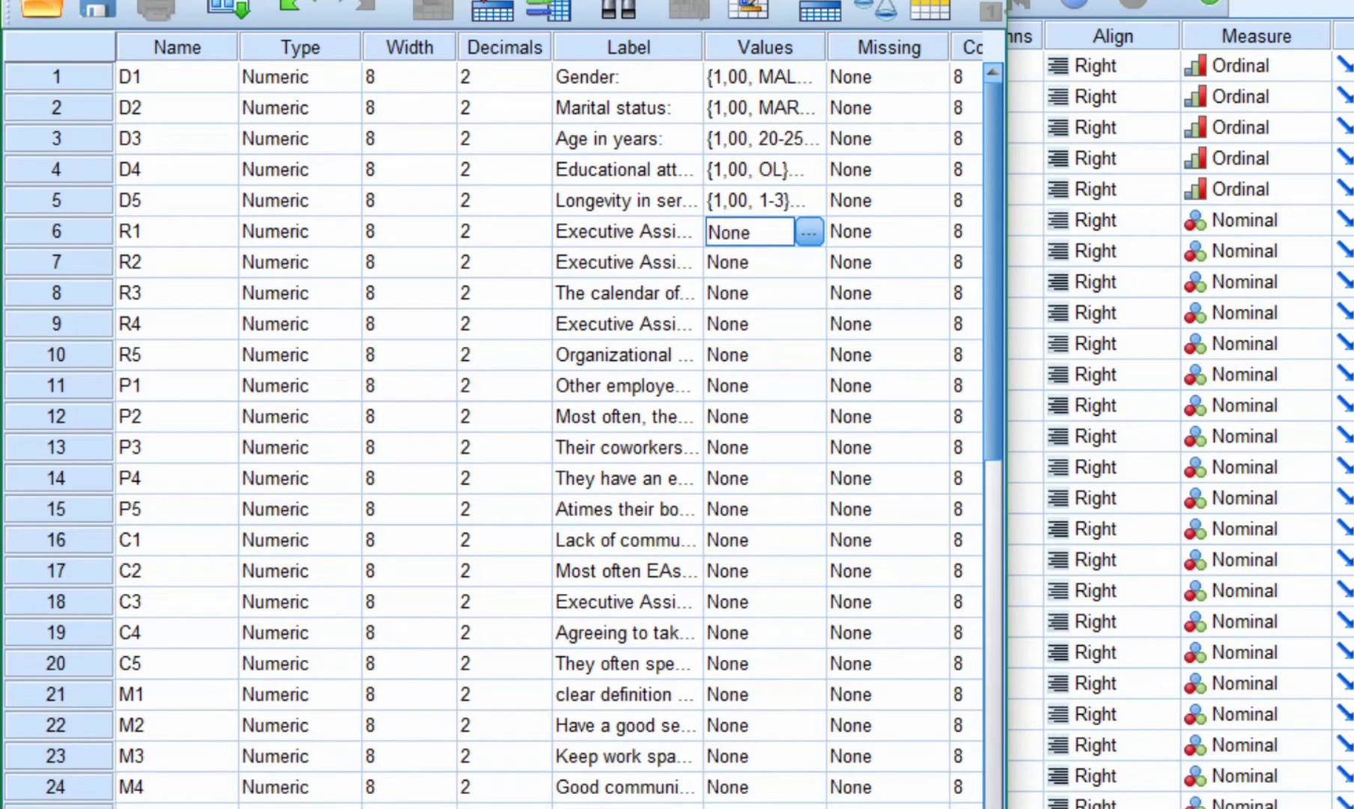
pyautogui.hotkey('alt', 'Tab')
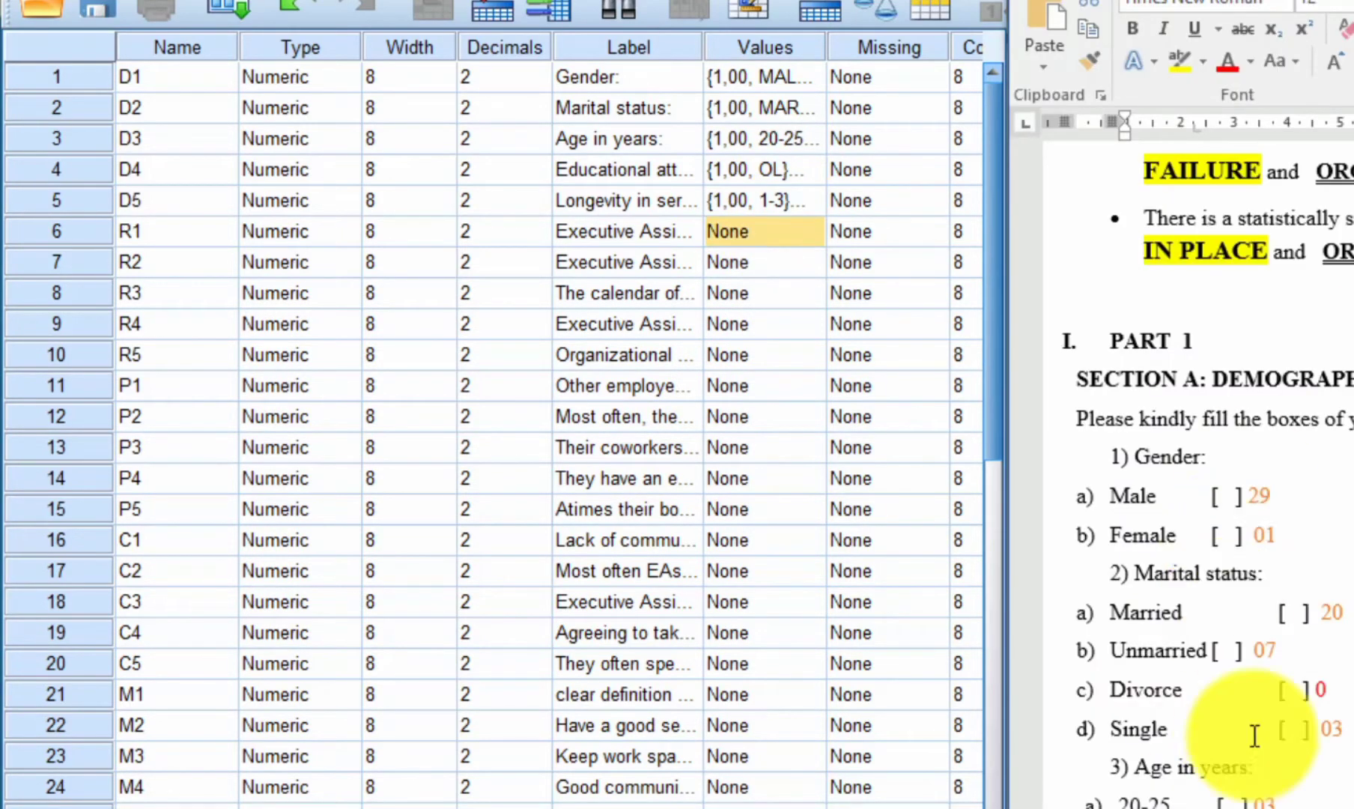
pyautogui.scroll(-10, 1251, 731)
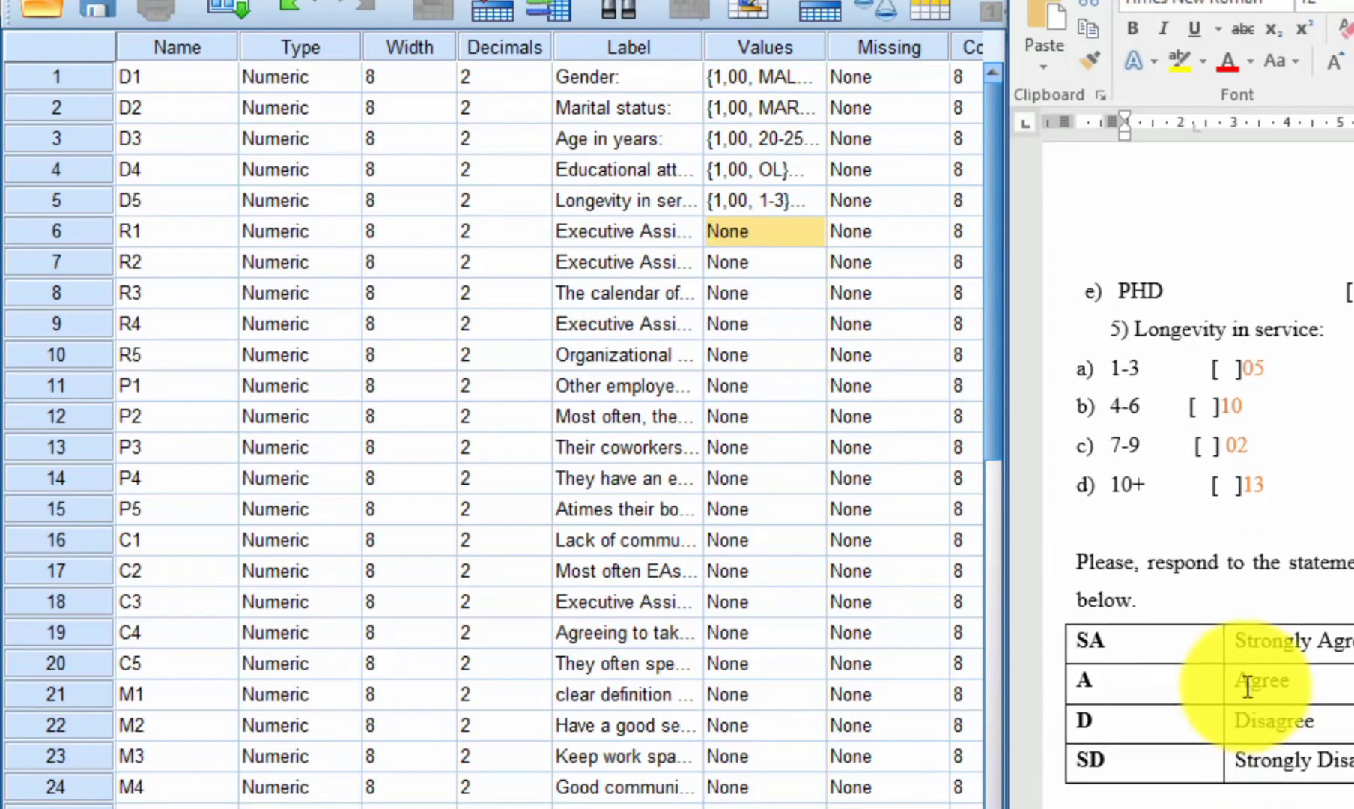
pyautogui.click(818, 233)
pyautogui.write('1')
pyautogui.press('Tab')
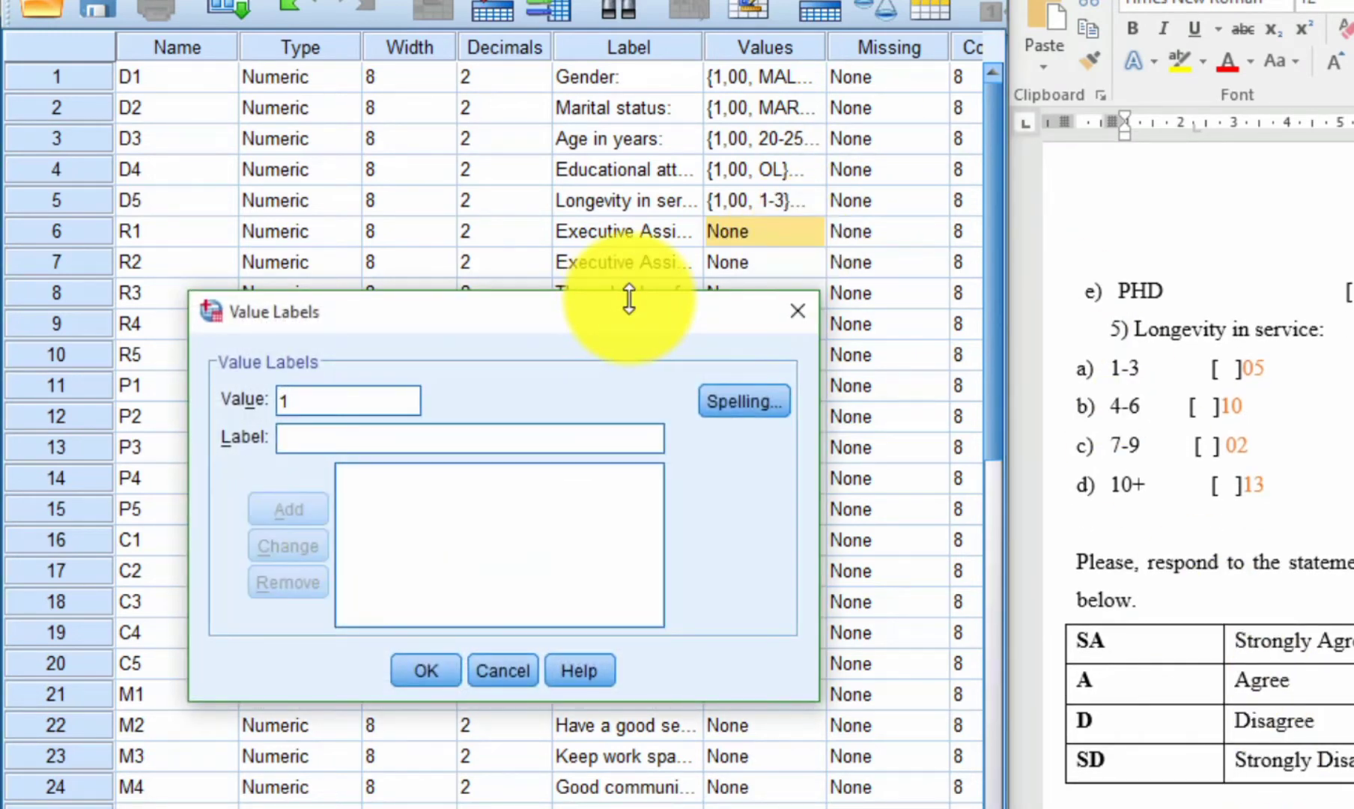
pyautogui.write('STRONGLT AGREE')
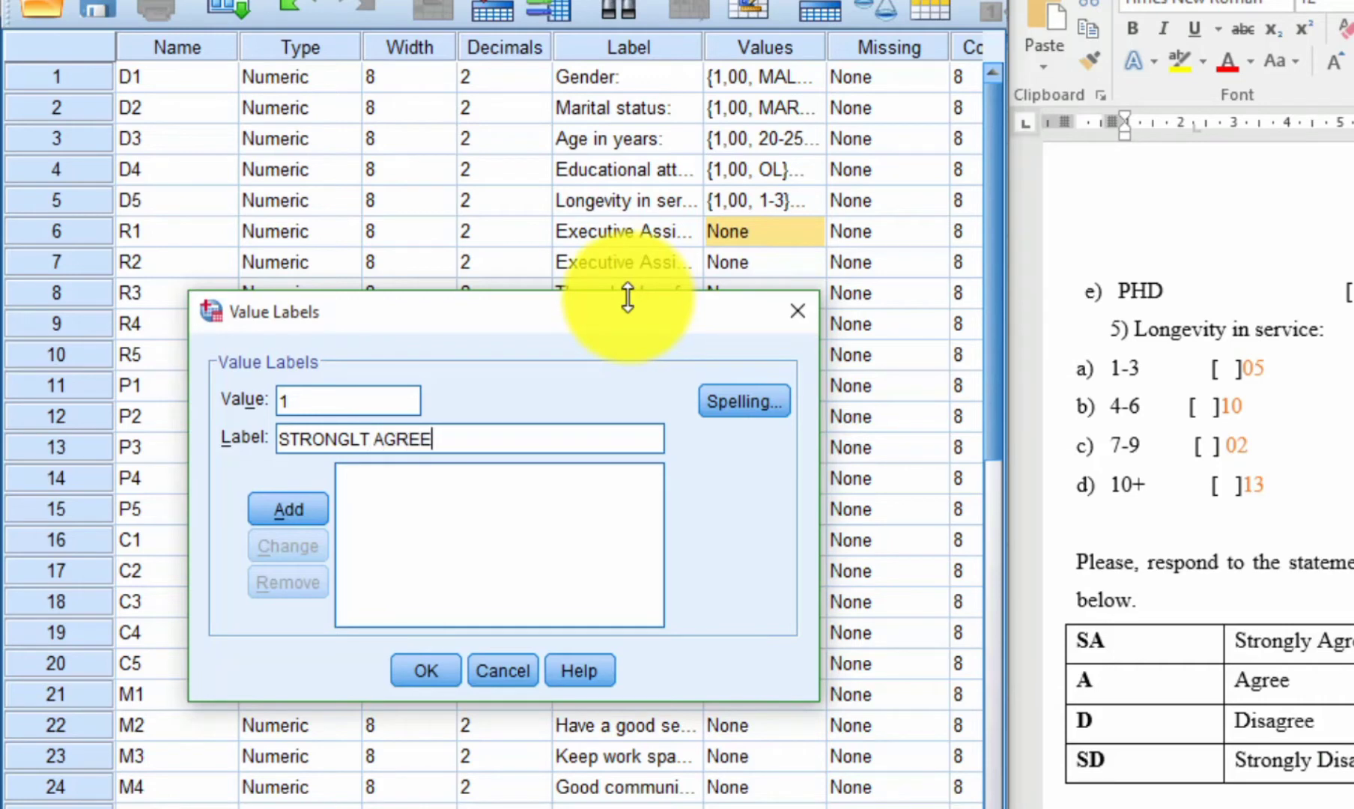
pyautogui.press('Return')
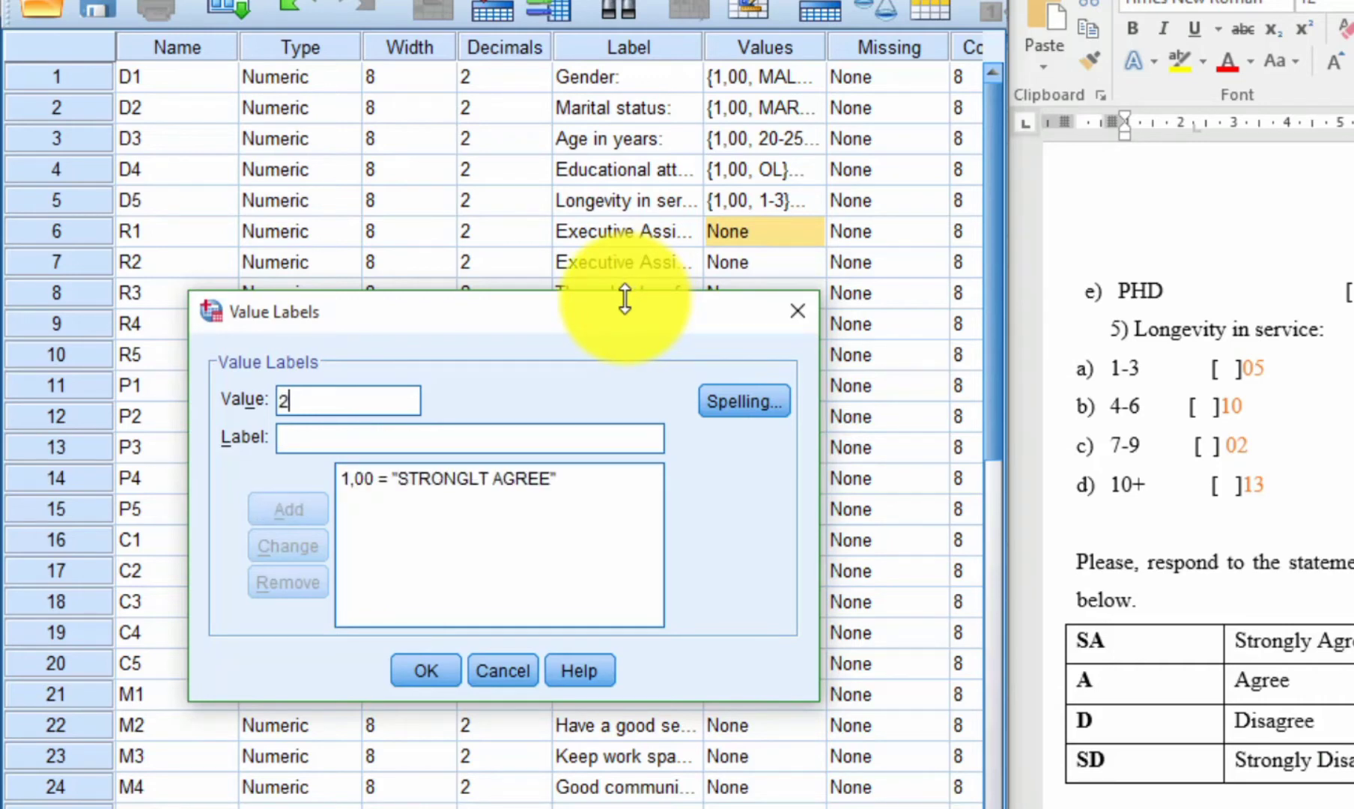
pyautogui.write('AGREE')
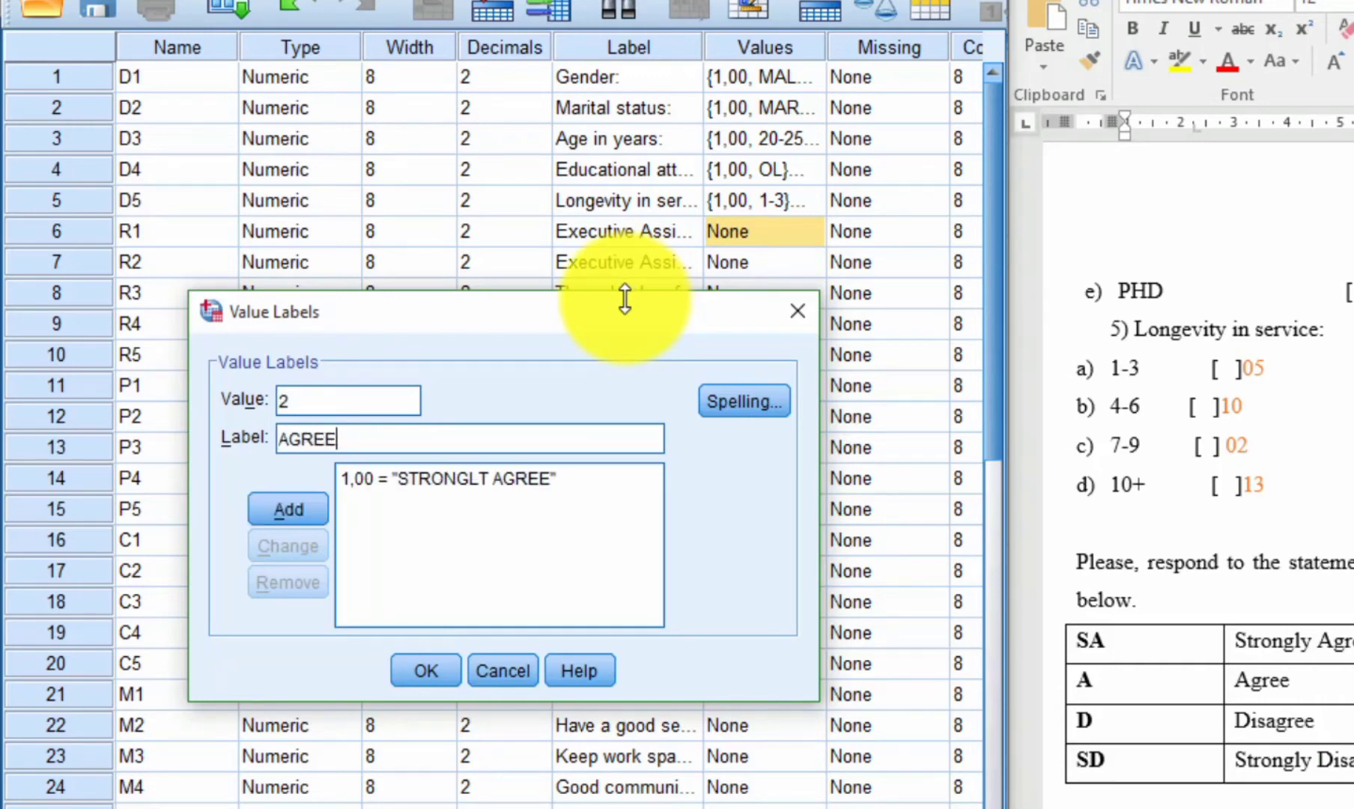
pyautogui.press('Return')
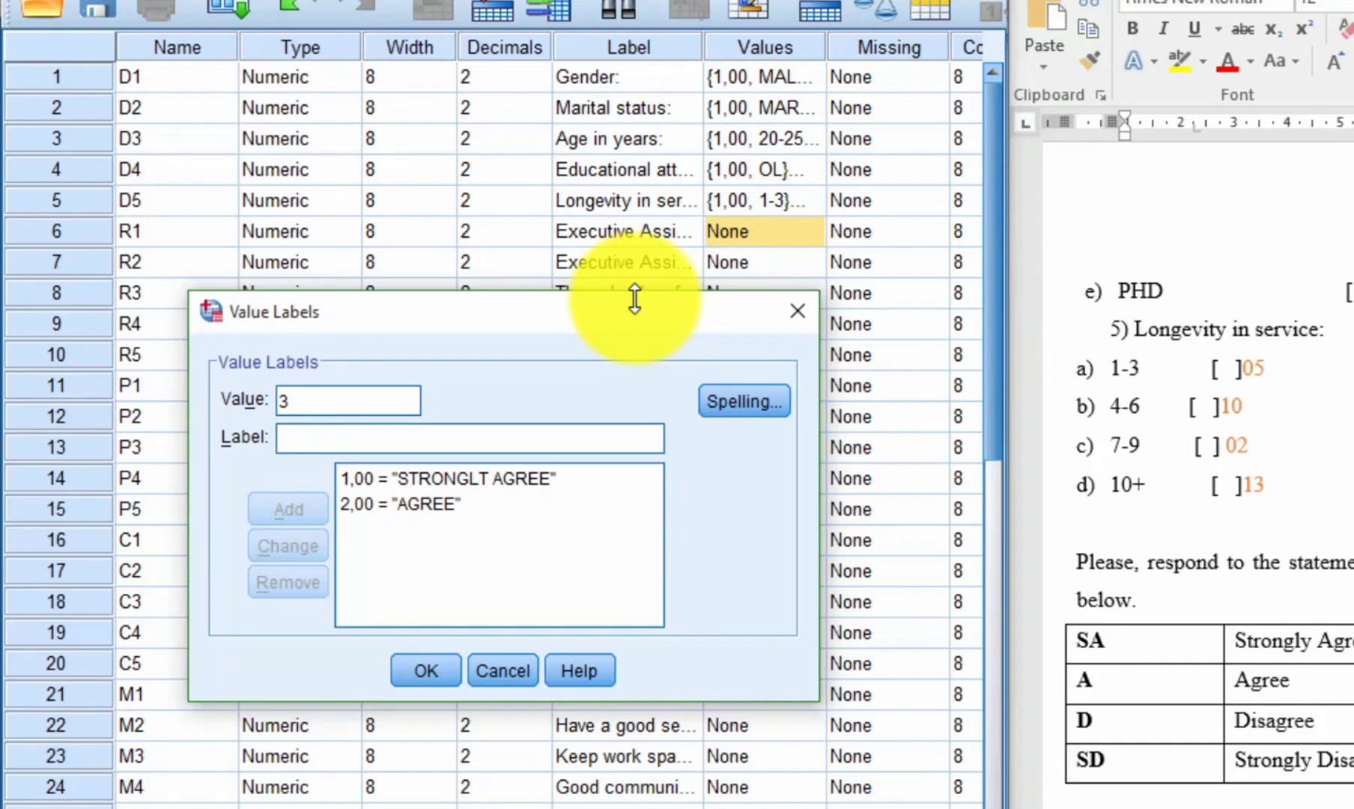
# Add the value labels 3 = DISAGREE and 4 = SRTONGLY DISAGREE to R1 and accept the definitions.
pyautogui.write('DISA')
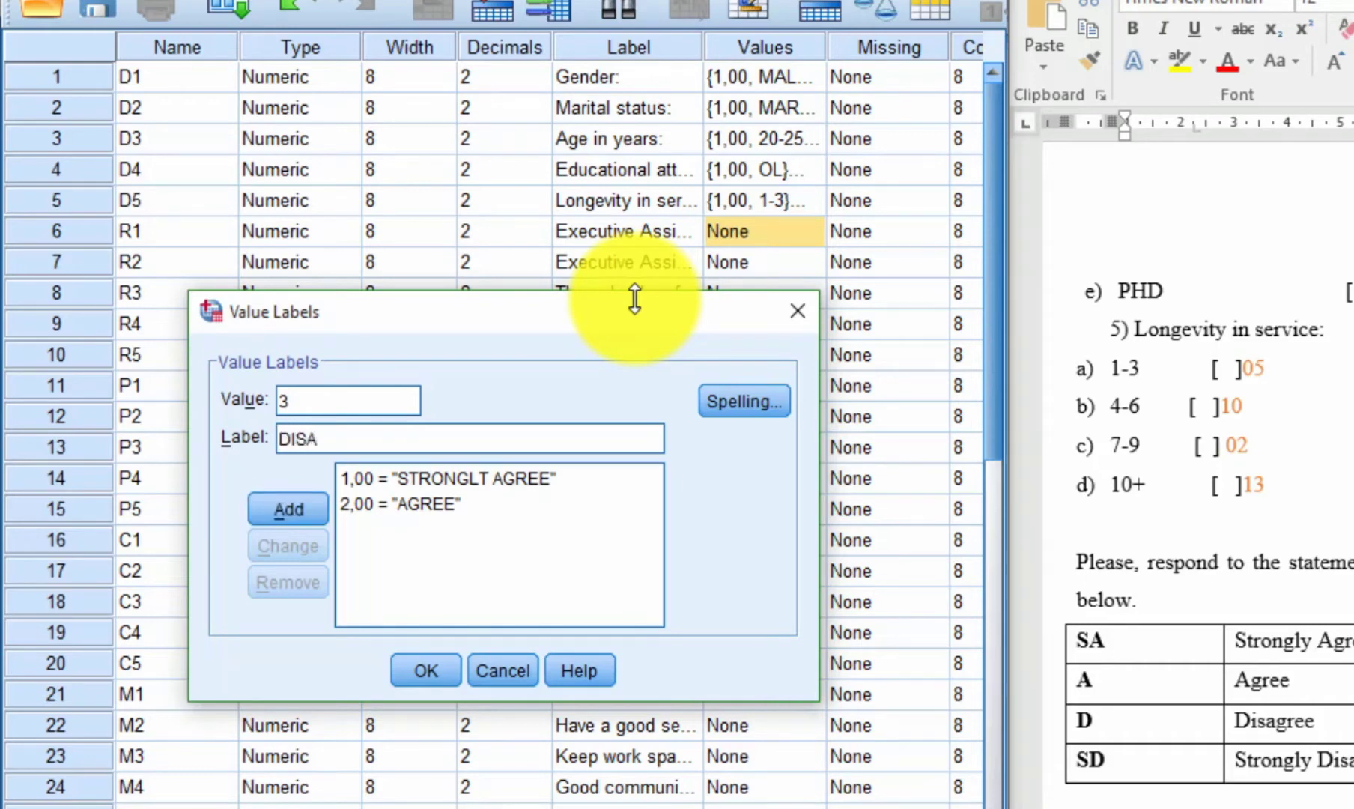
pyautogui.write('GREE')
pyautogui.press('Return')
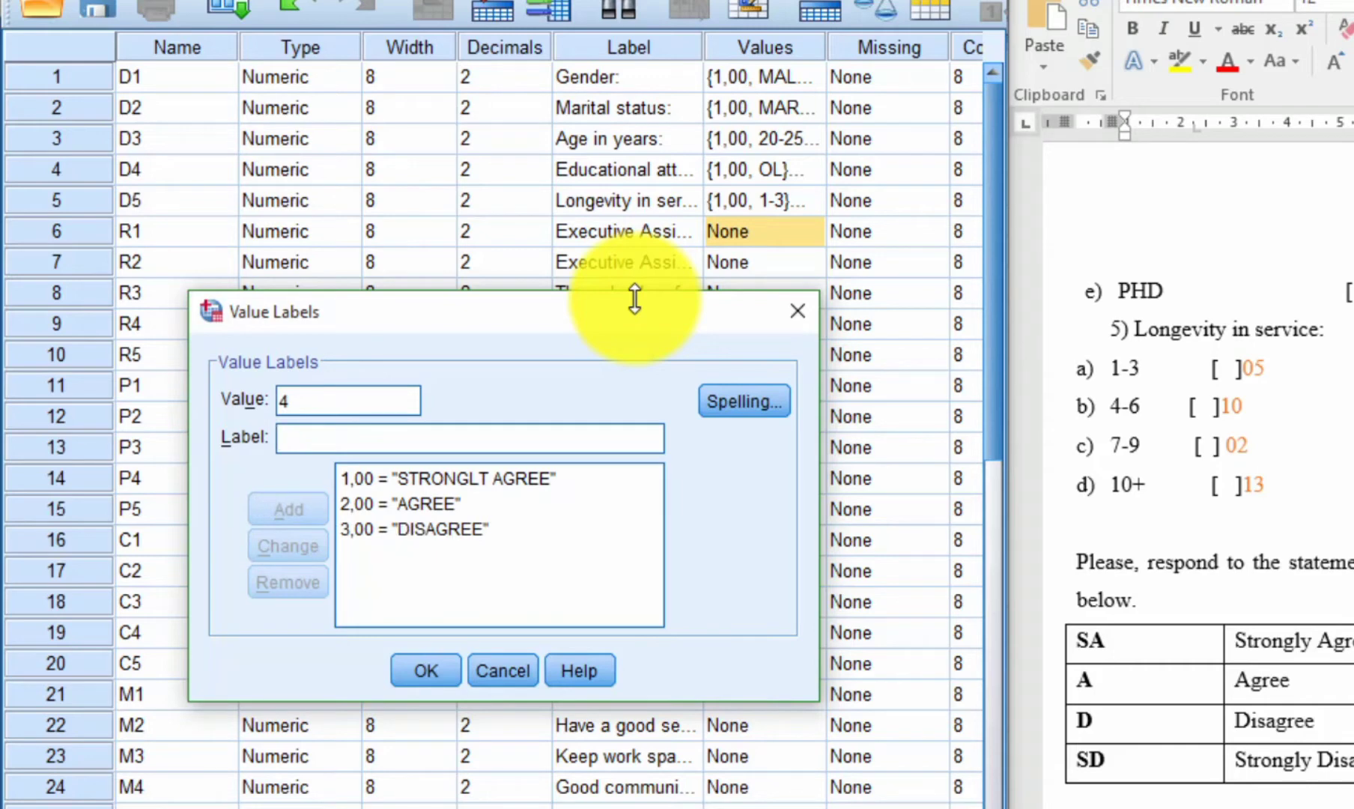
pyautogui.write('SRTO')
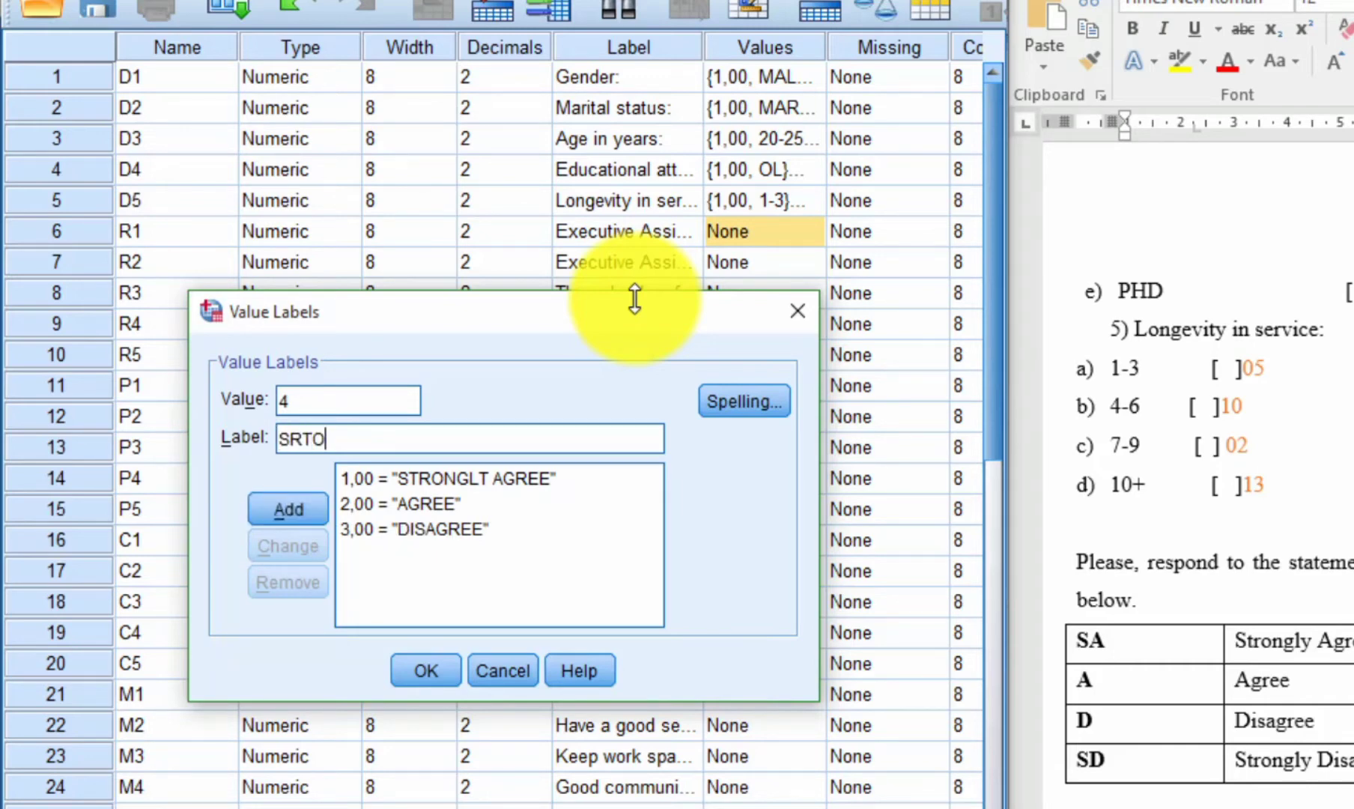
pyautogui.write('NGLT DISAGREE')
pyautogui.press('Return')
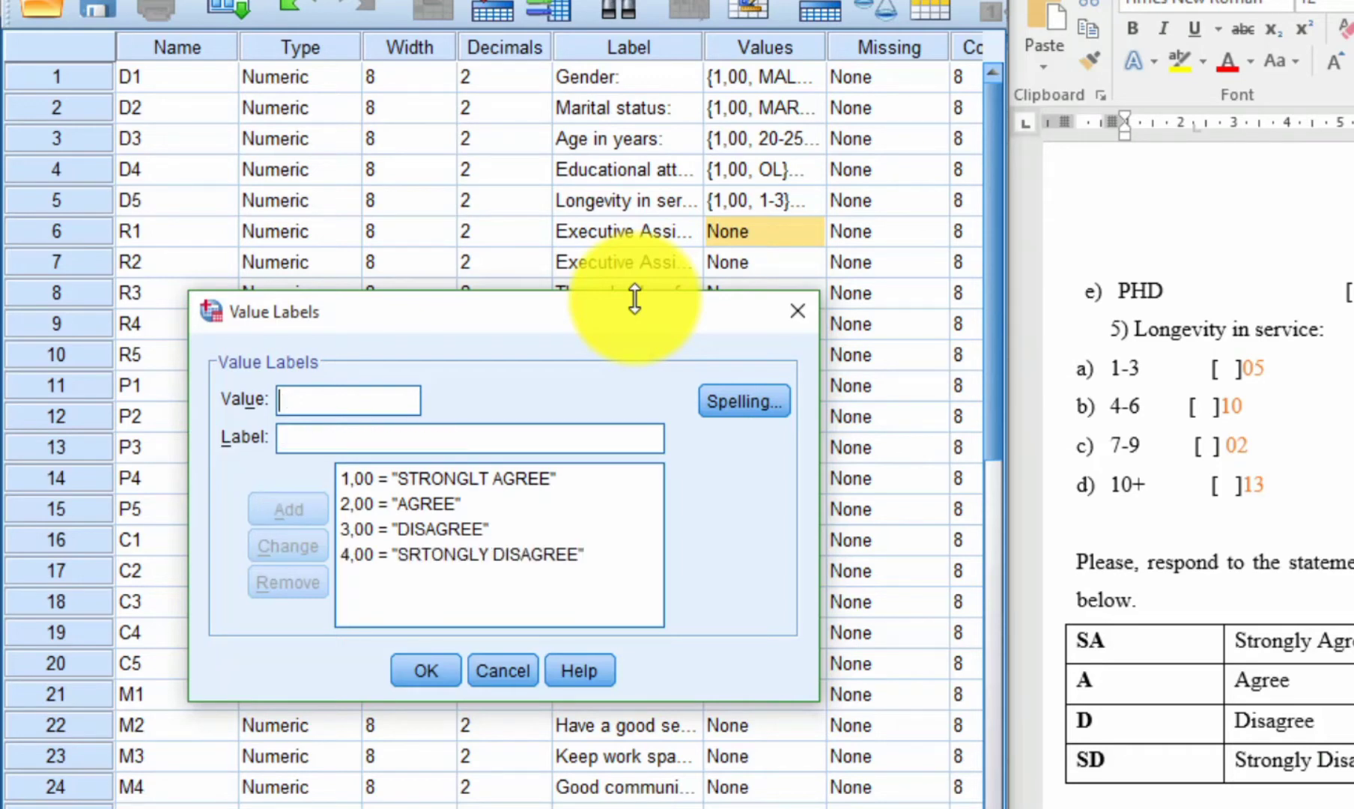
pyautogui.click(422, 674)
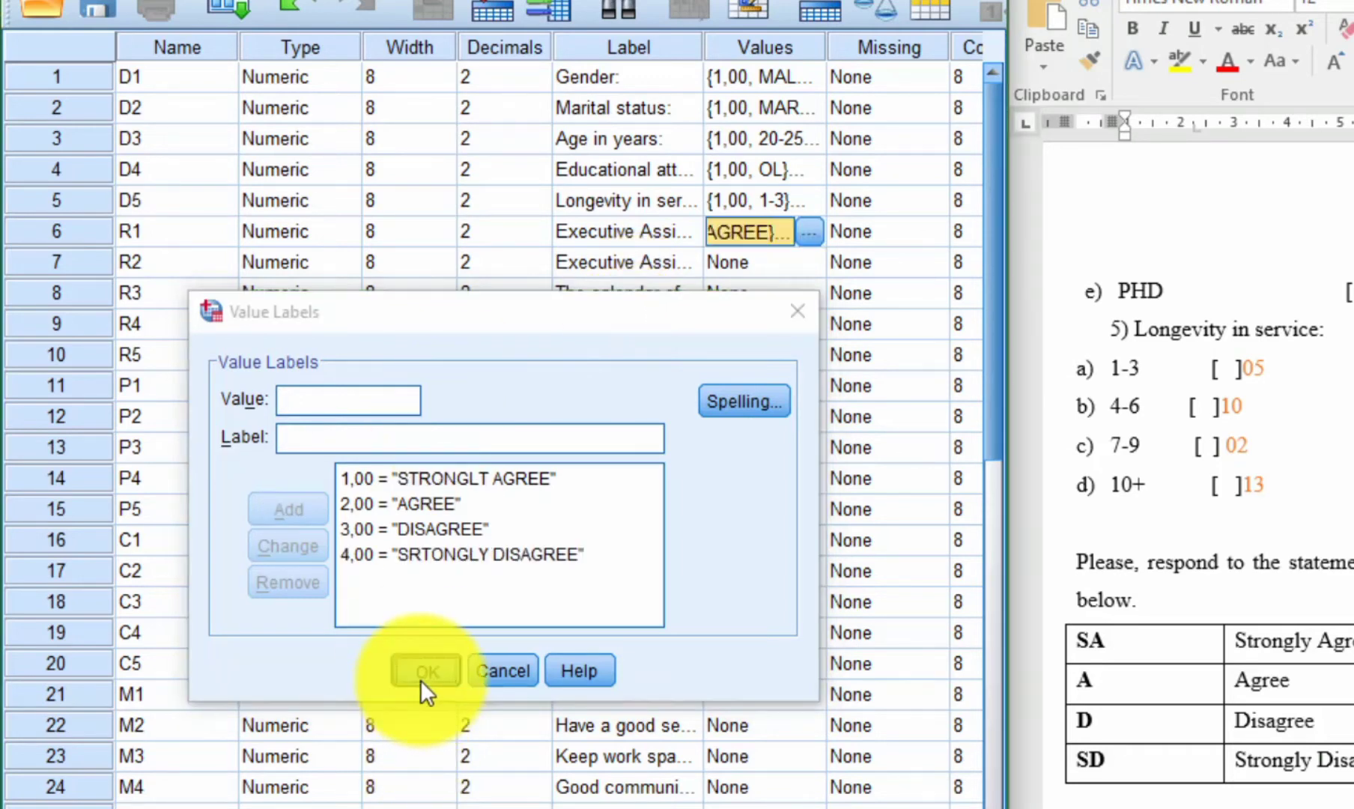
# Copy R1's value labels to all remaining variables, R2 through O6.
pyautogui.scroll(-2, 762, 725)
pyautogui.scroll(2, 746, 779)
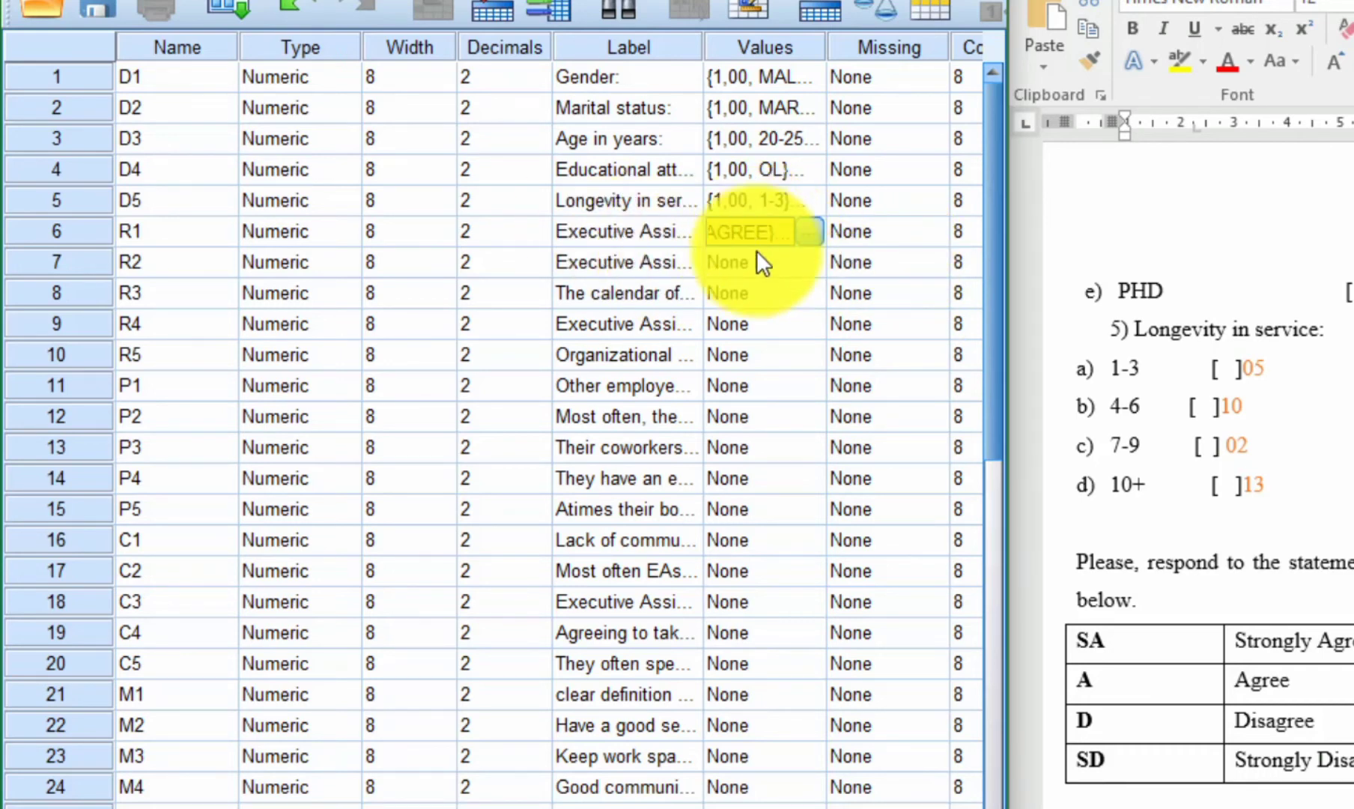
pyautogui.hotkey('ctrl', 'c')
pyautogui.moveTo(774, 270); pyautogui.dragTo(757, 751)
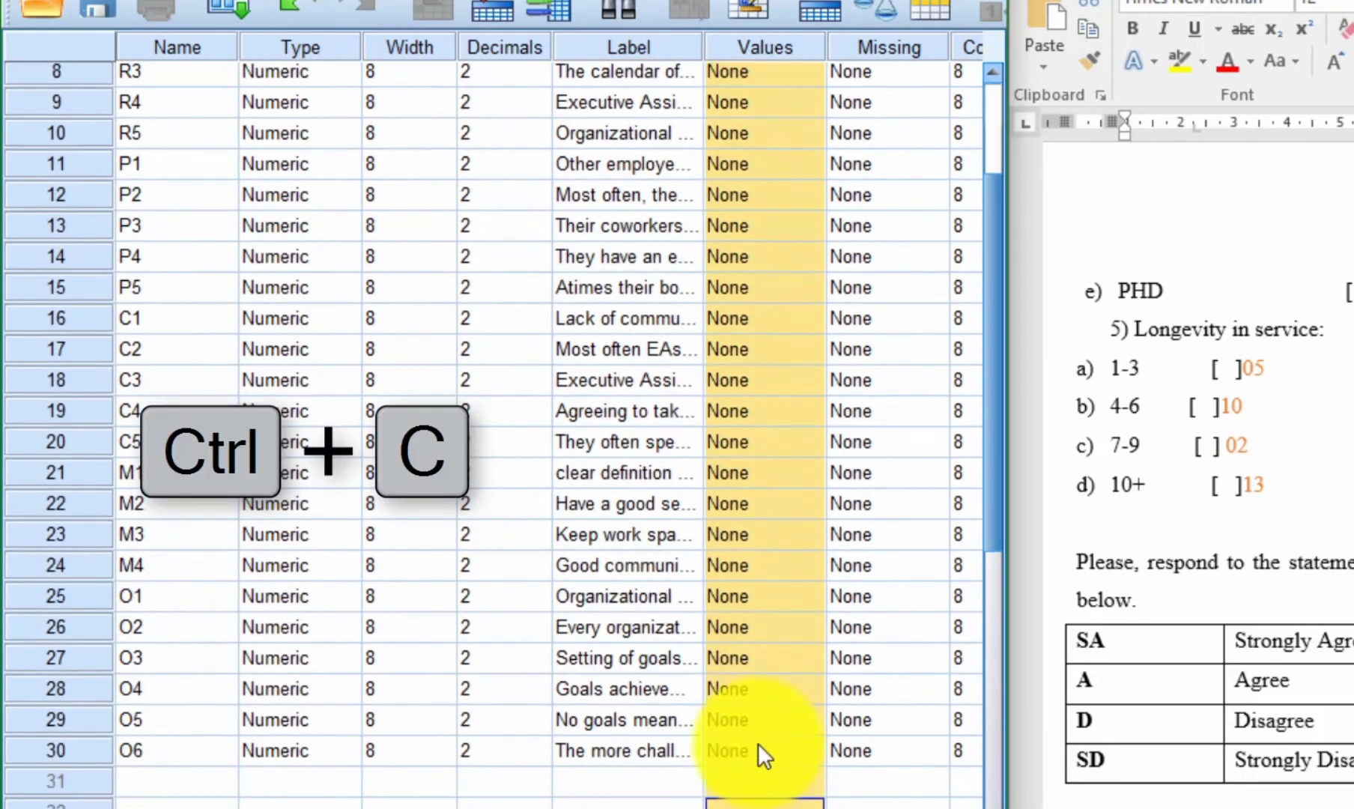
pyautogui.hotkey('ctrl', 'v')
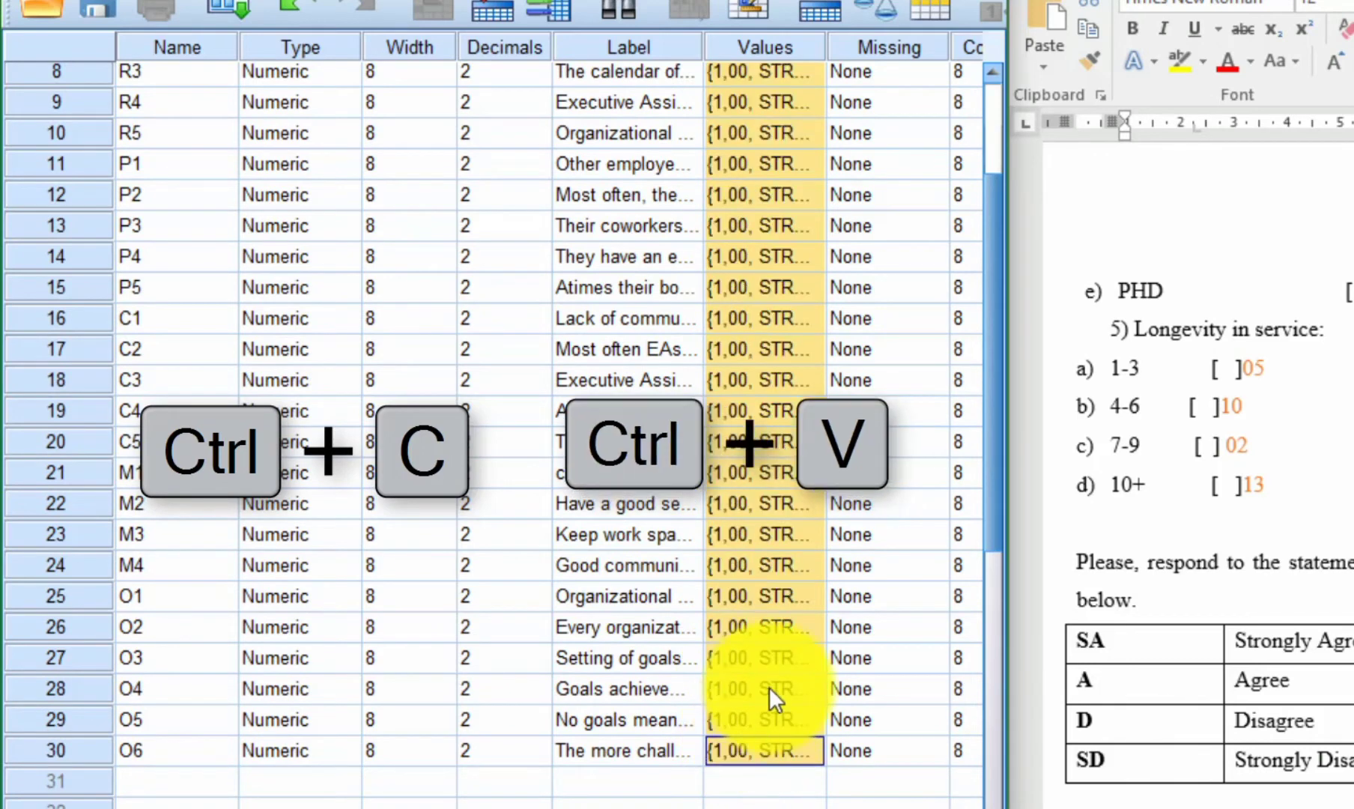
# Check the value labels copied to variable O4 and close them without changes.
pyautogui.click(772, 688)
pyautogui.click(818, 689)
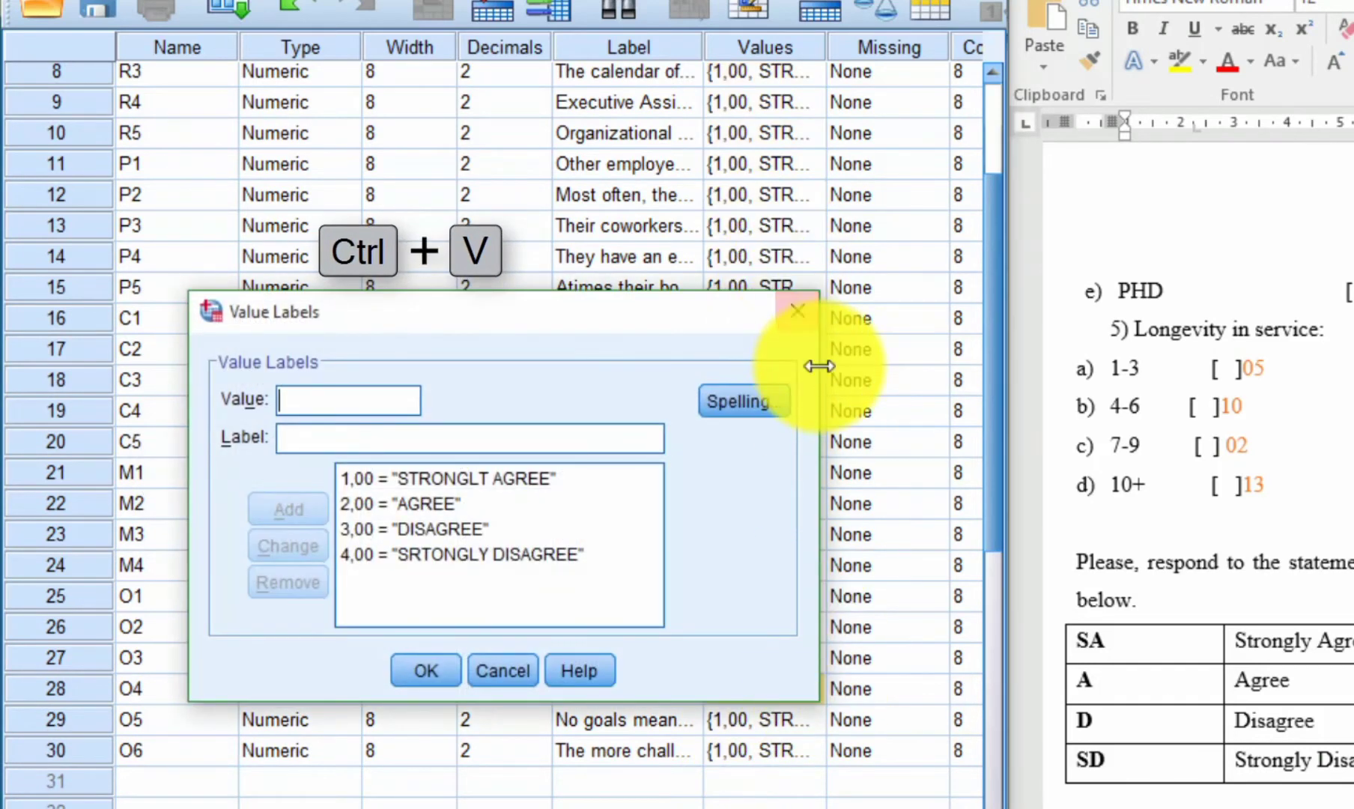
pyautogui.click(803, 323)
pyautogui.scroll(3, 808, 335)
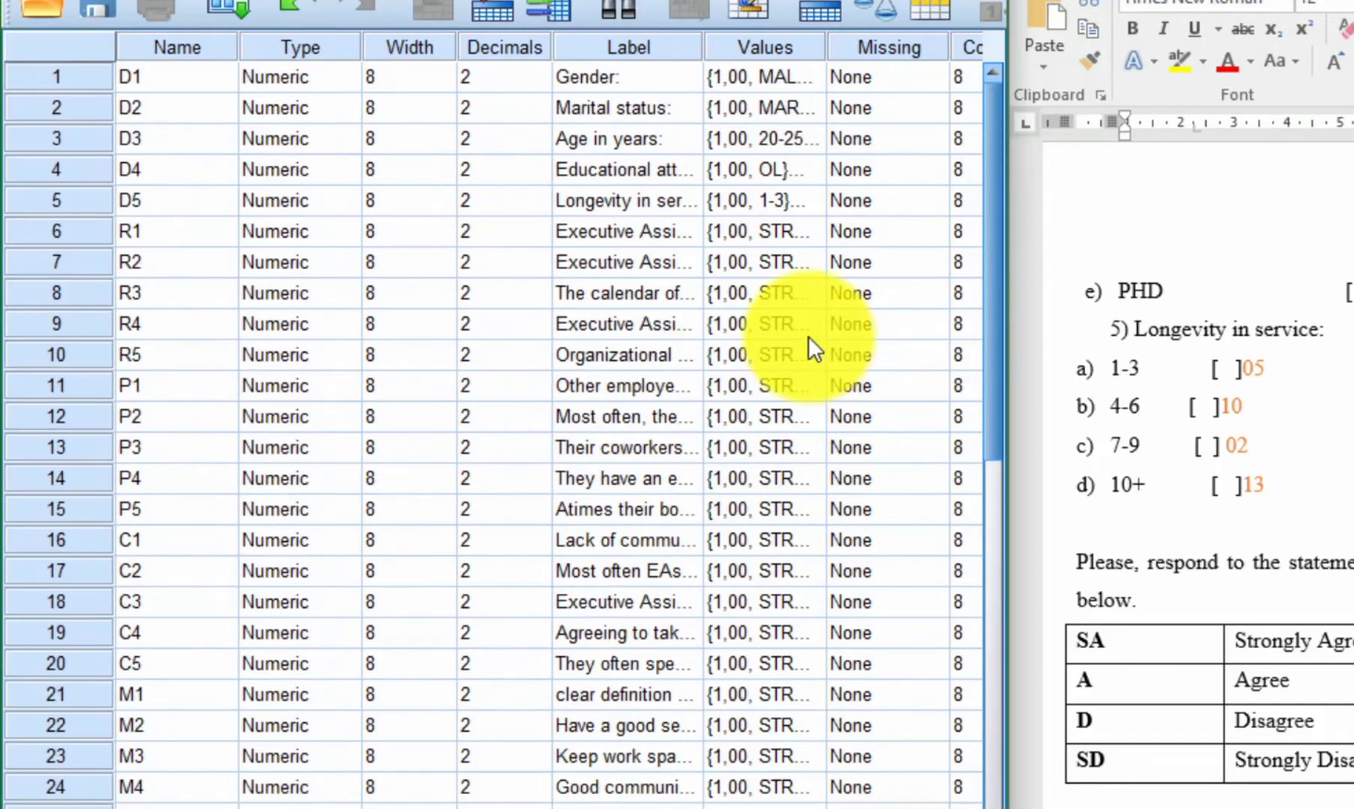
# Widen the SPSS Data Editor to full screen and set the measurement level of the demographic variables D1 to D5 to Ordinal.
pyautogui.press('super+Up')
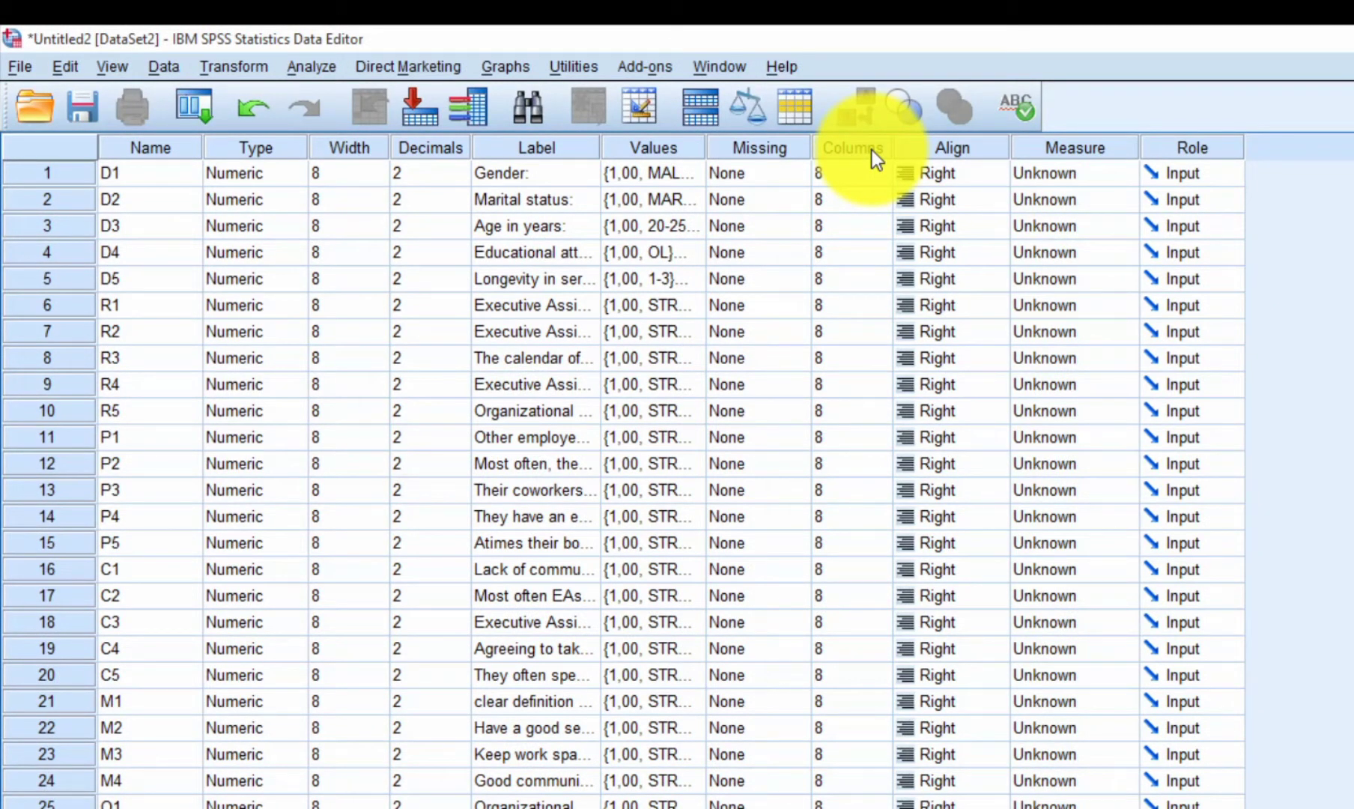
pyautogui.click(1093, 172)
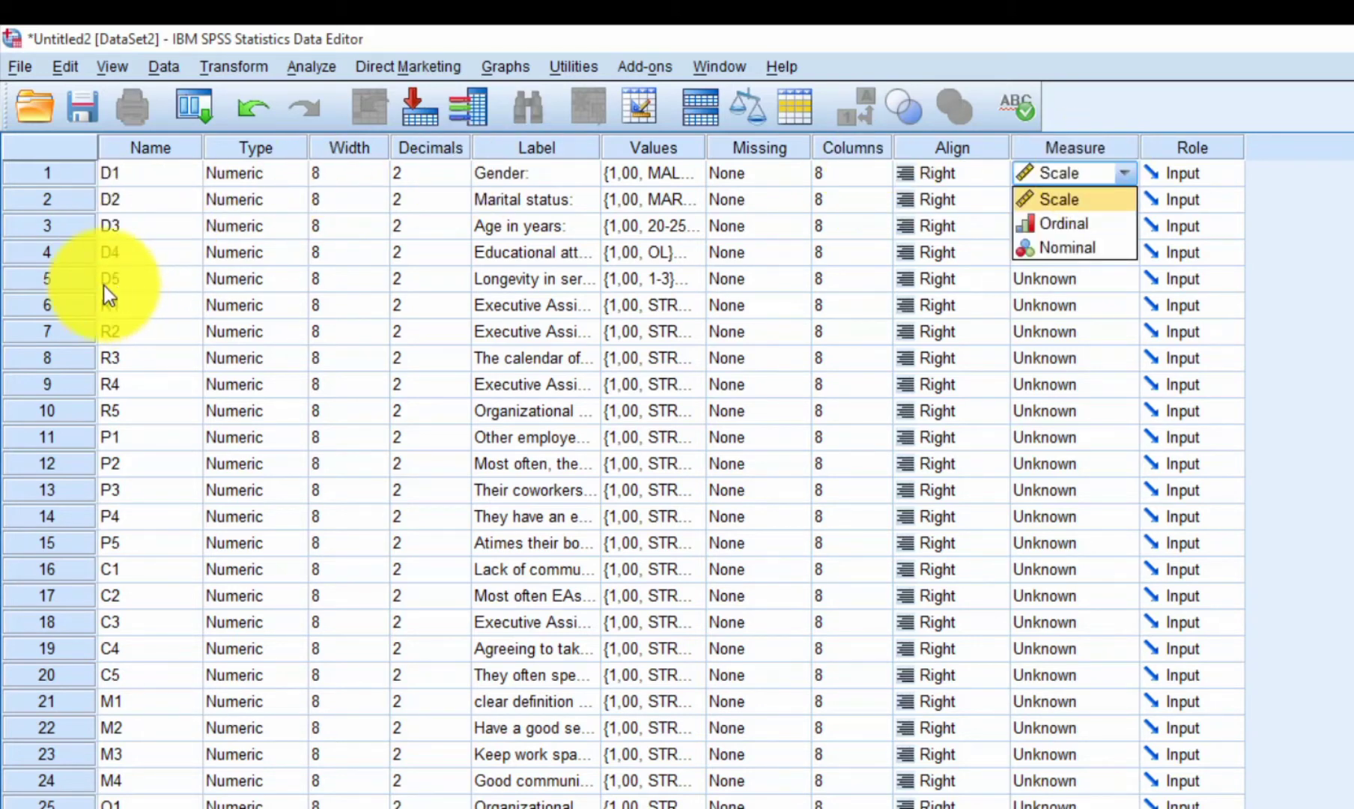
pyautogui.click(1059, 224)
pyautogui.click(1075, 201)
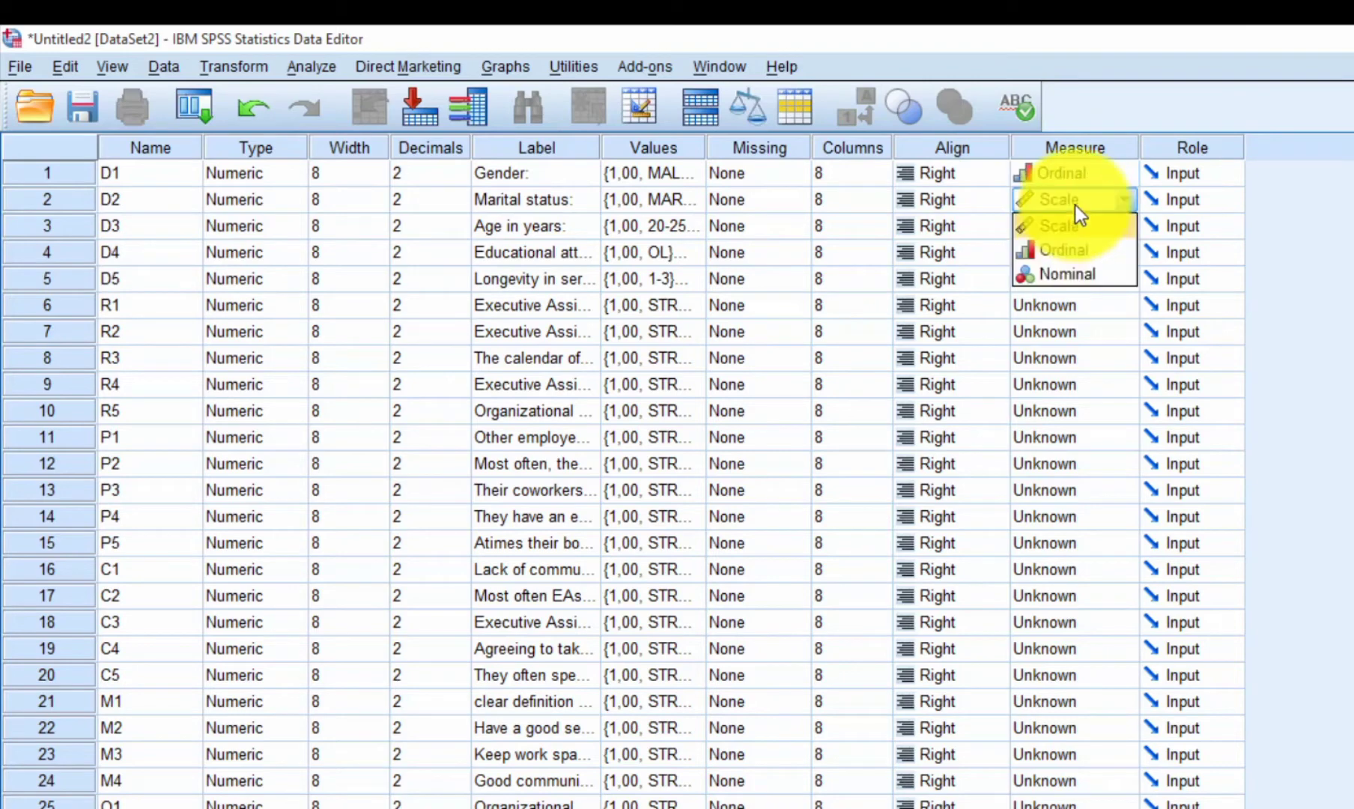
pyautogui.click(1079, 252)
pyautogui.click(1063, 225)
pyautogui.click(1063, 279)
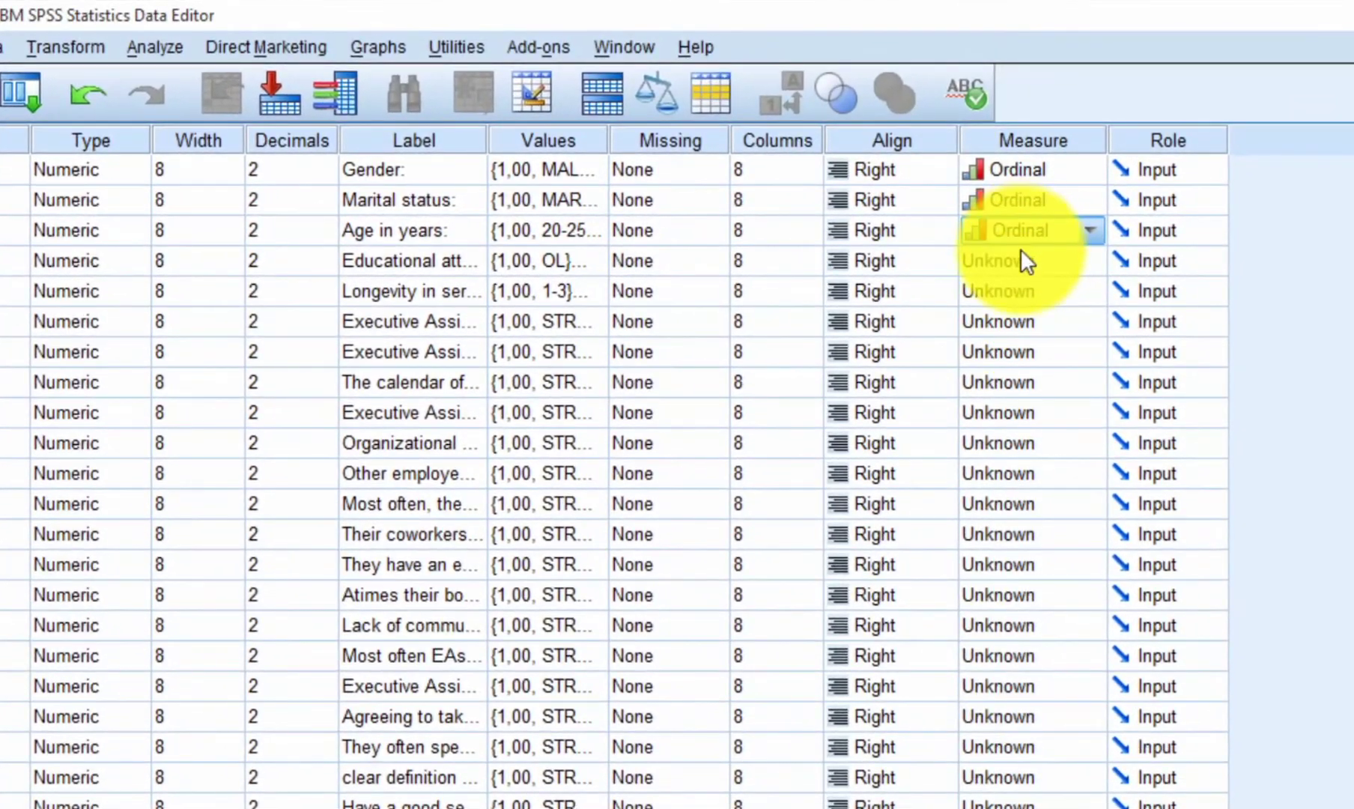
pyautogui.click(1063, 251)
pyautogui.click(999, 318)
pyautogui.click(993, 280)
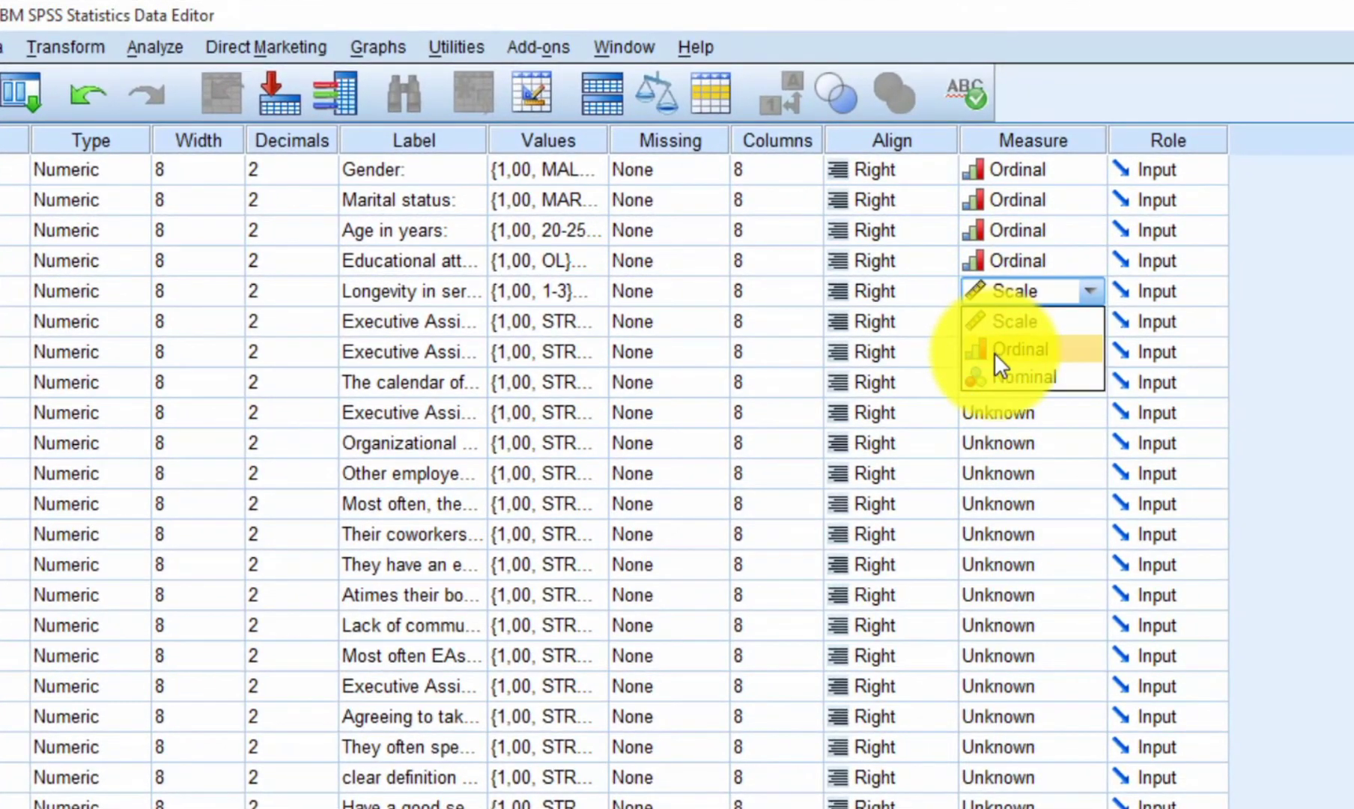
pyautogui.click(993, 352)
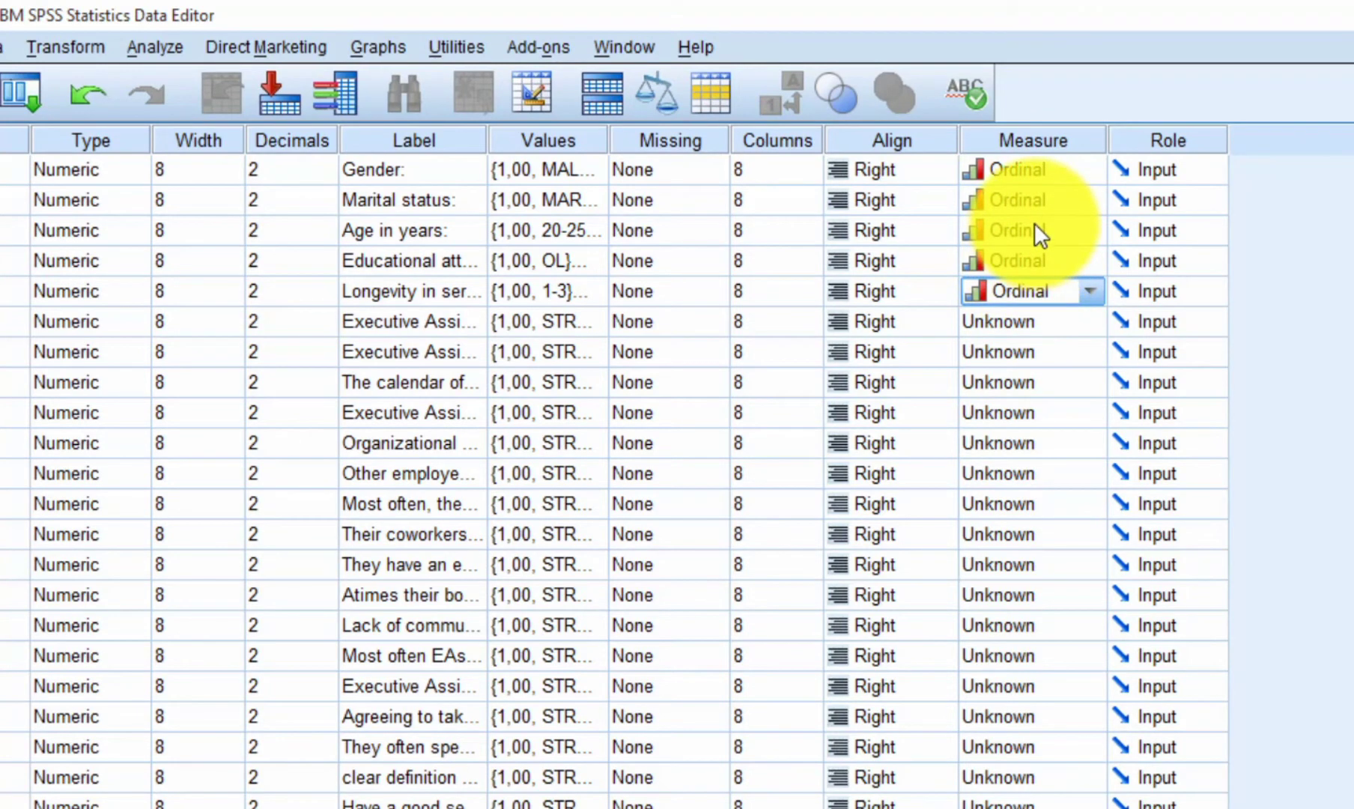
# Set the measurement level of variable R1 to Nominal and copy that setting.
pyautogui.click(1052, 325)
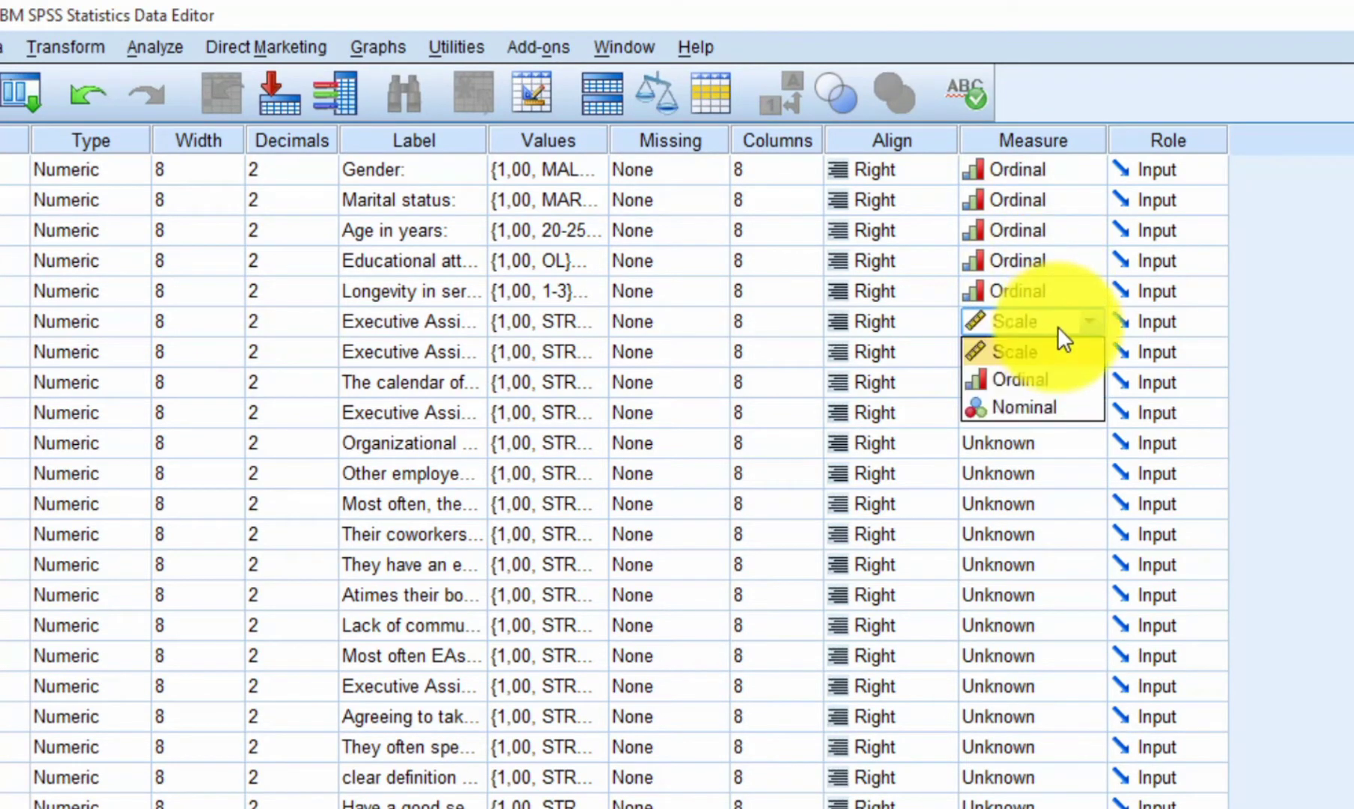
pyautogui.click(1011, 408)
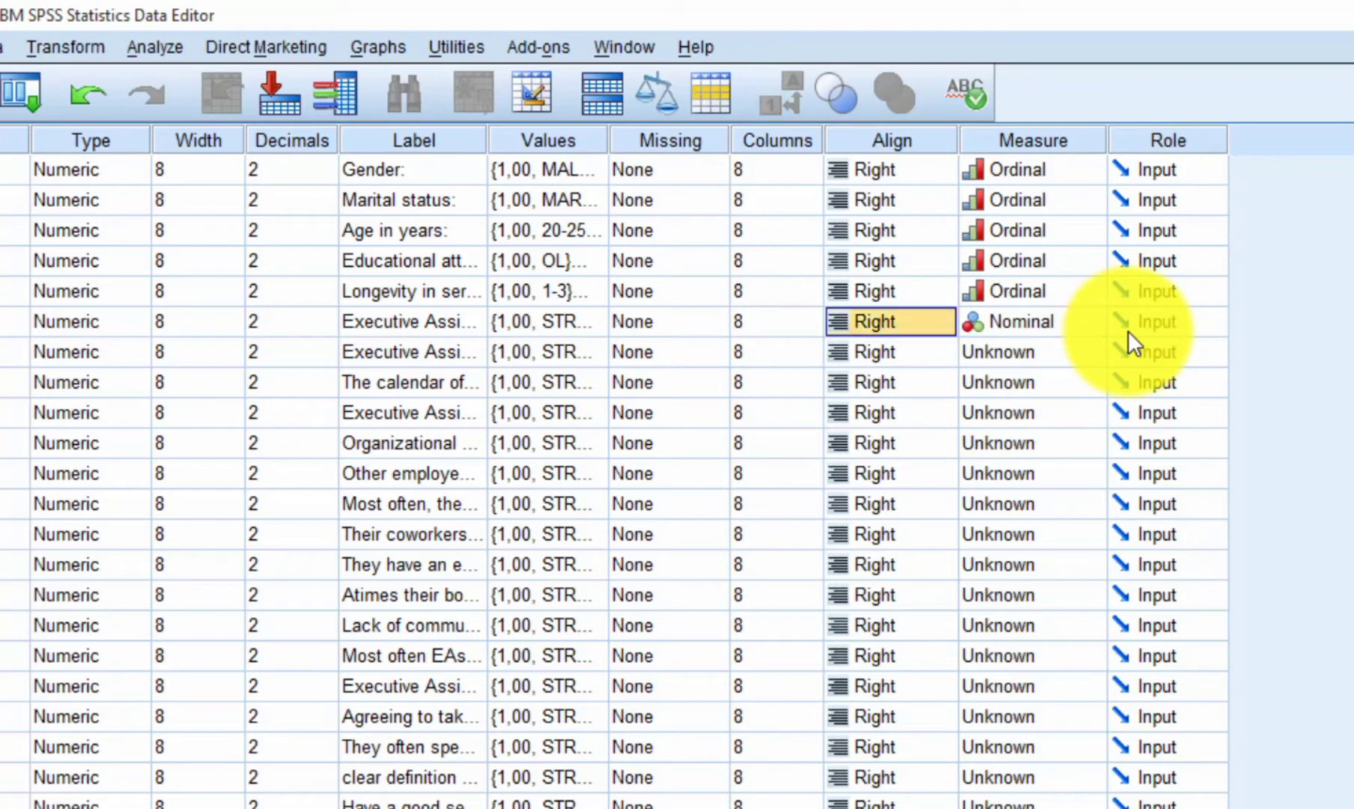
pyautogui.hotkey('ctrl', 'c')
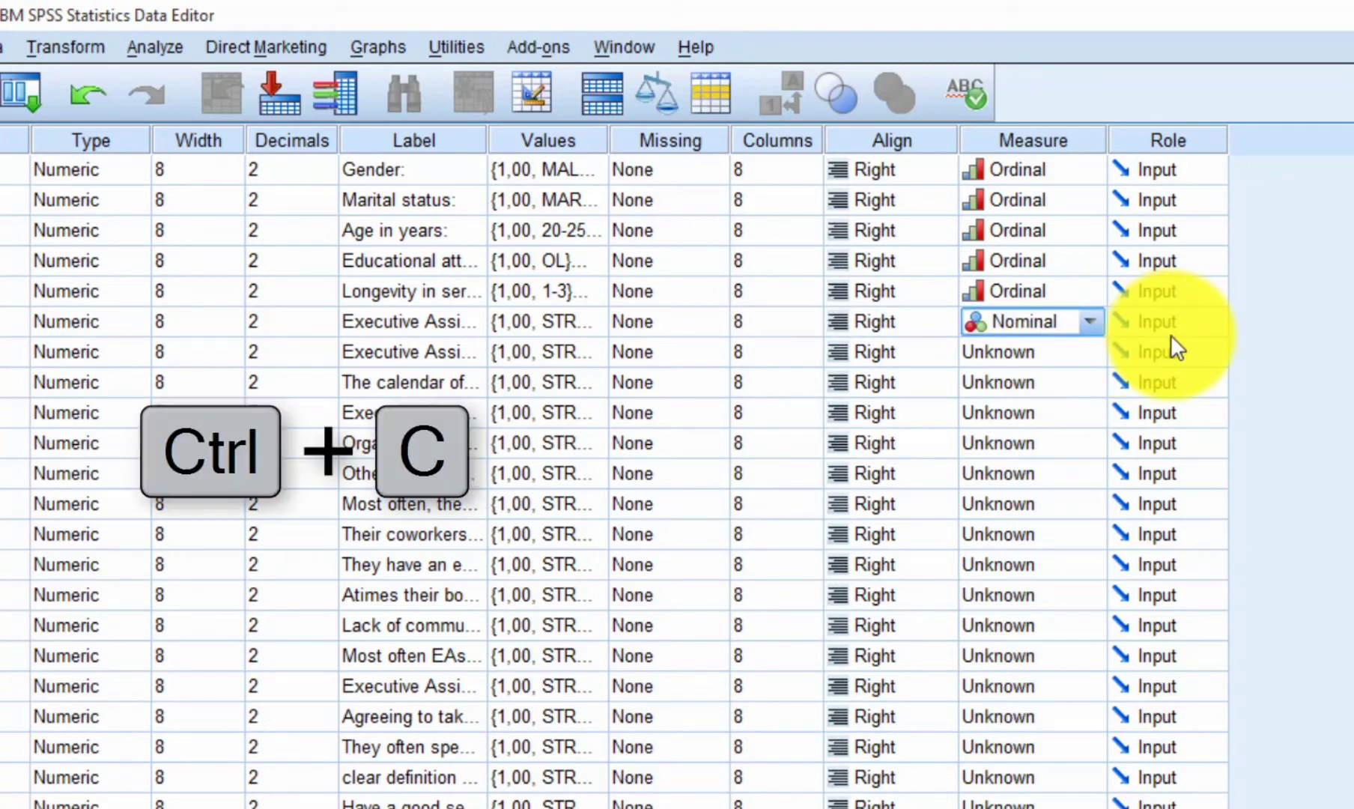
# Apply the copied Nominal measurement level to the variables R2 through O6.
pyautogui.click(1087, 351)
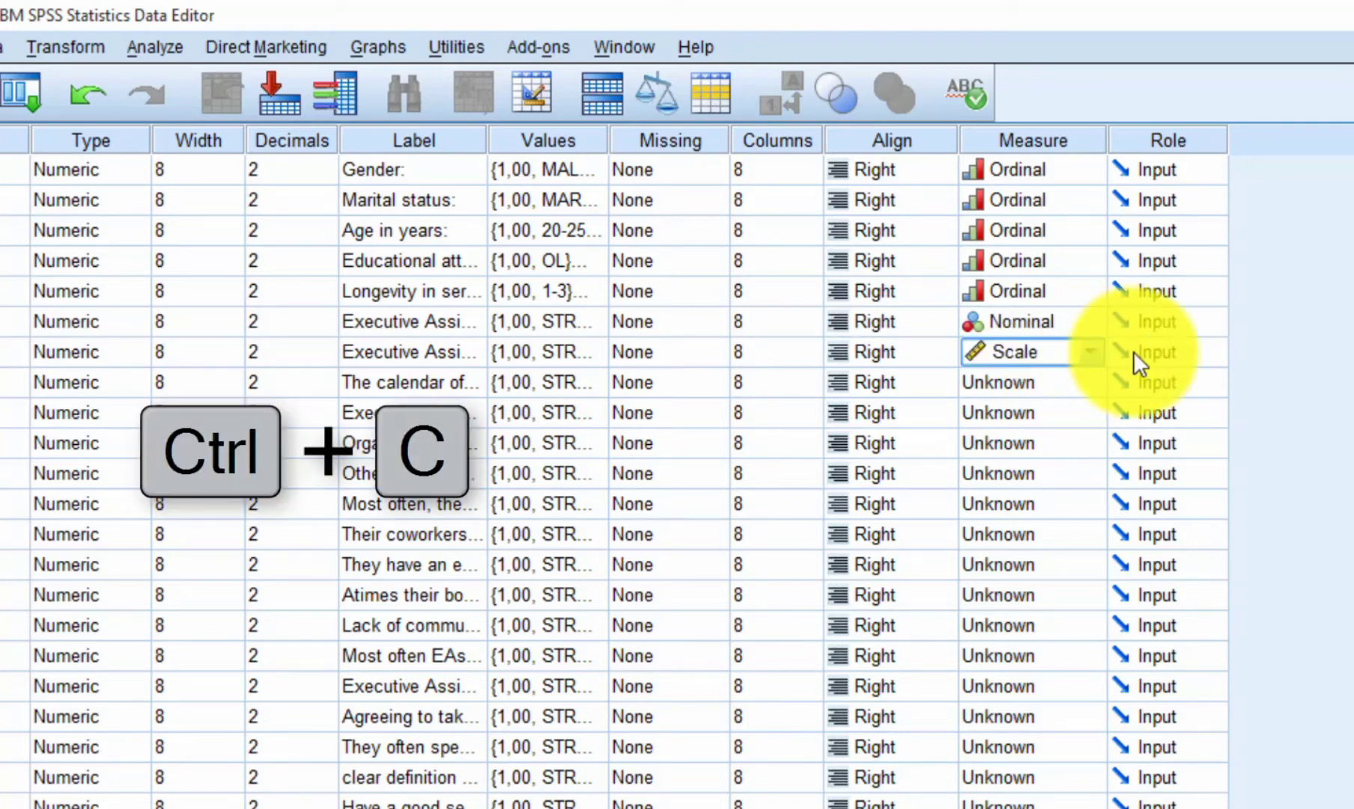
pyautogui.press('Down')
pyautogui.hotkey('shift', 'Down')
pyautogui.hotkey('shift', 'Down')
pyautogui.hotkey('shift', 'Down')
pyautogui.hotkey('shift', 'Down')
pyautogui.hotkey('shift', 'Down')
pyautogui.hotkey('shift', 'Down')
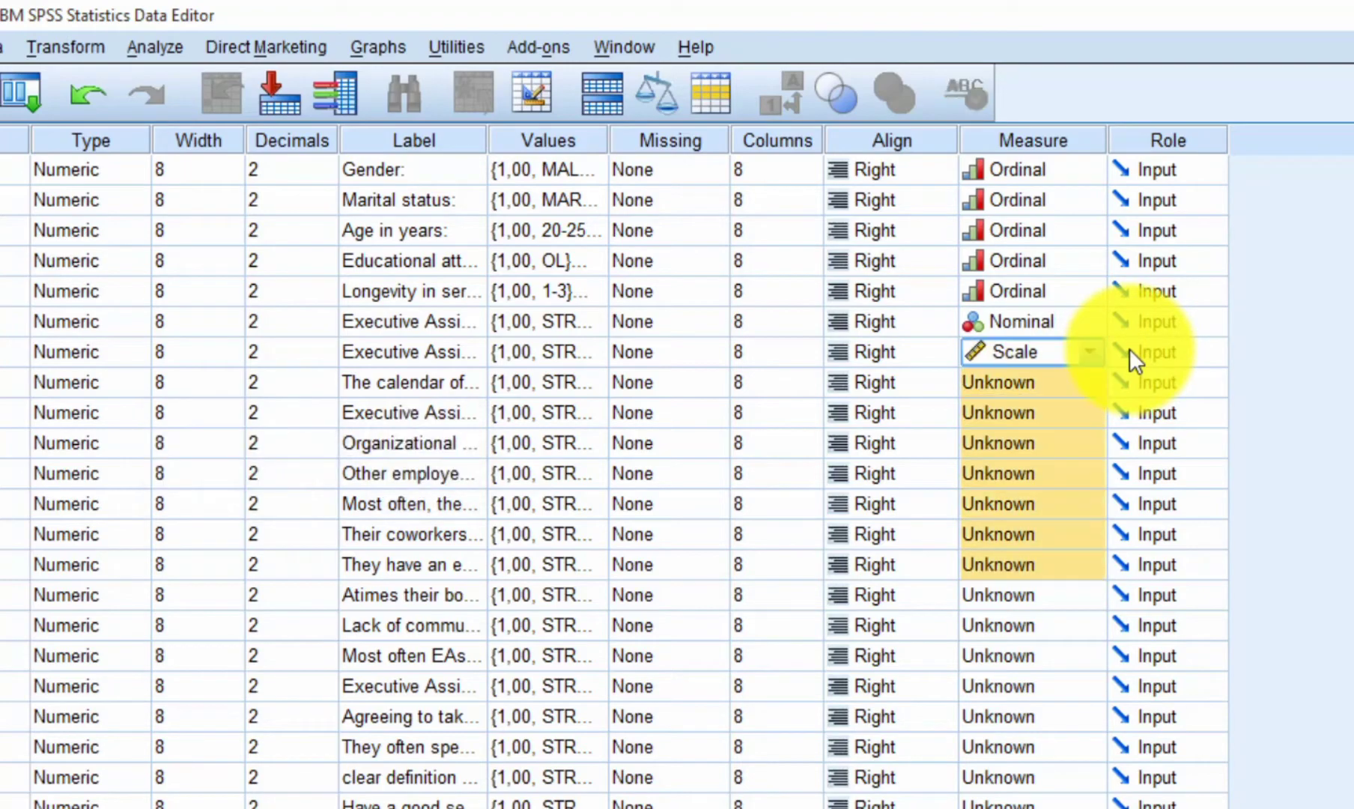
pyautogui.hotkey('shift', 'Down')
pyautogui.hotkey('shift', 'Down')
pyautogui.hotkey('shift', 'Down')
pyautogui.hotkey('shift', 'Down')
pyautogui.hotkey('shift', 'Down')
pyautogui.hotkey('shift', 'Down')
pyautogui.hotkey('shift', 'Down')
pyautogui.hotkey('shift', 'Down')
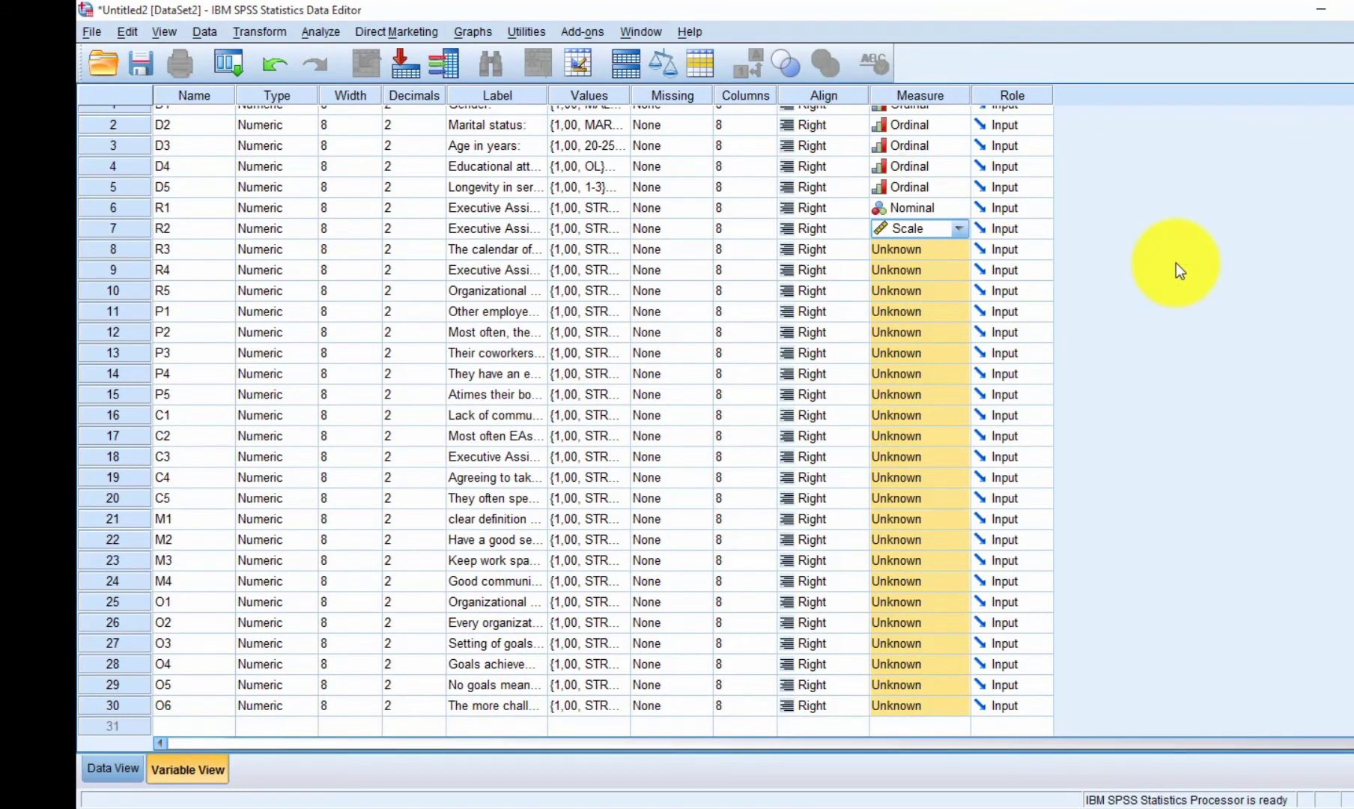
pyautogui.hotkey('ctrl', 'v')
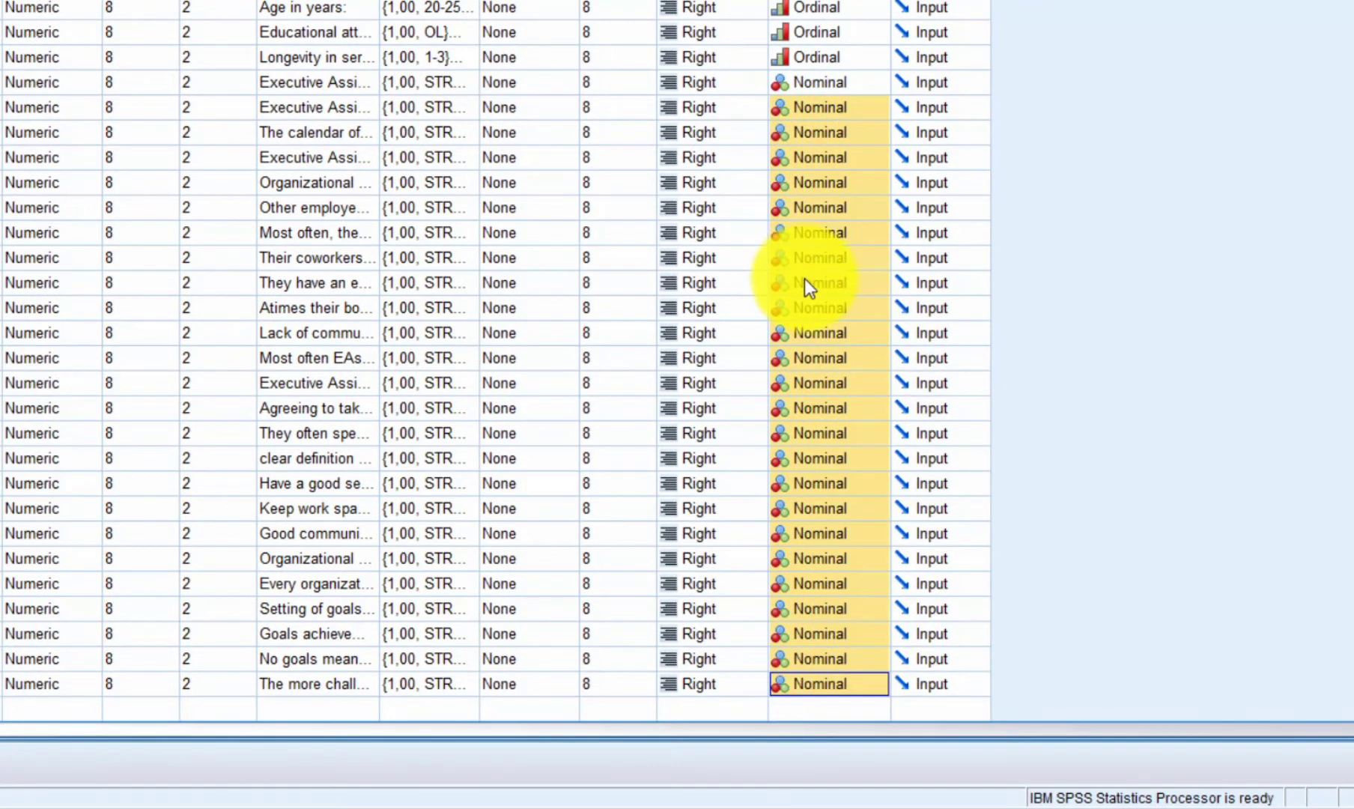
# Review the response counts in the Word questionnaire, from the organizational-goals section back to the demographic profile.
pyautogui.scroll(1, 713, 365)
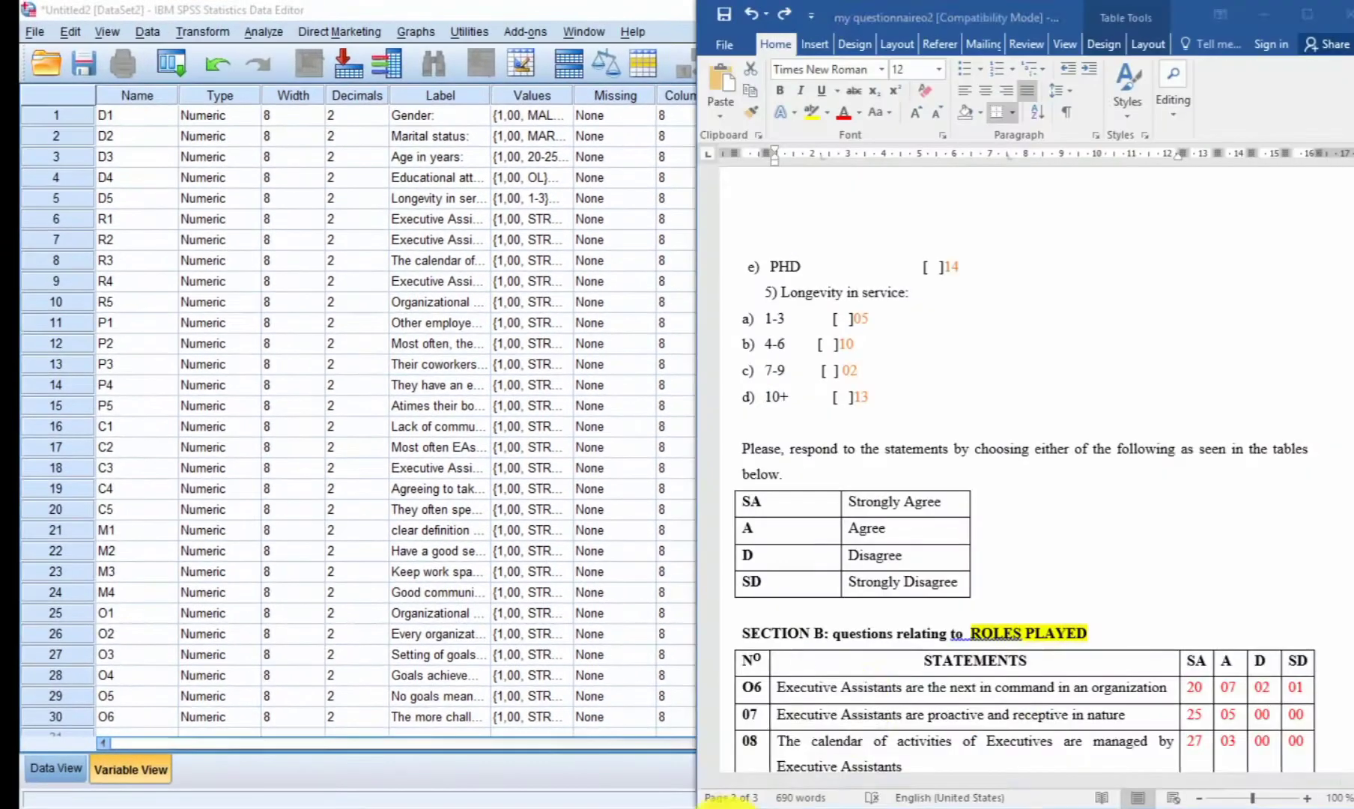
pyautogui.scroll(-10, 1155, 408)
pyautogui.scroll(-10, 1152, 419)
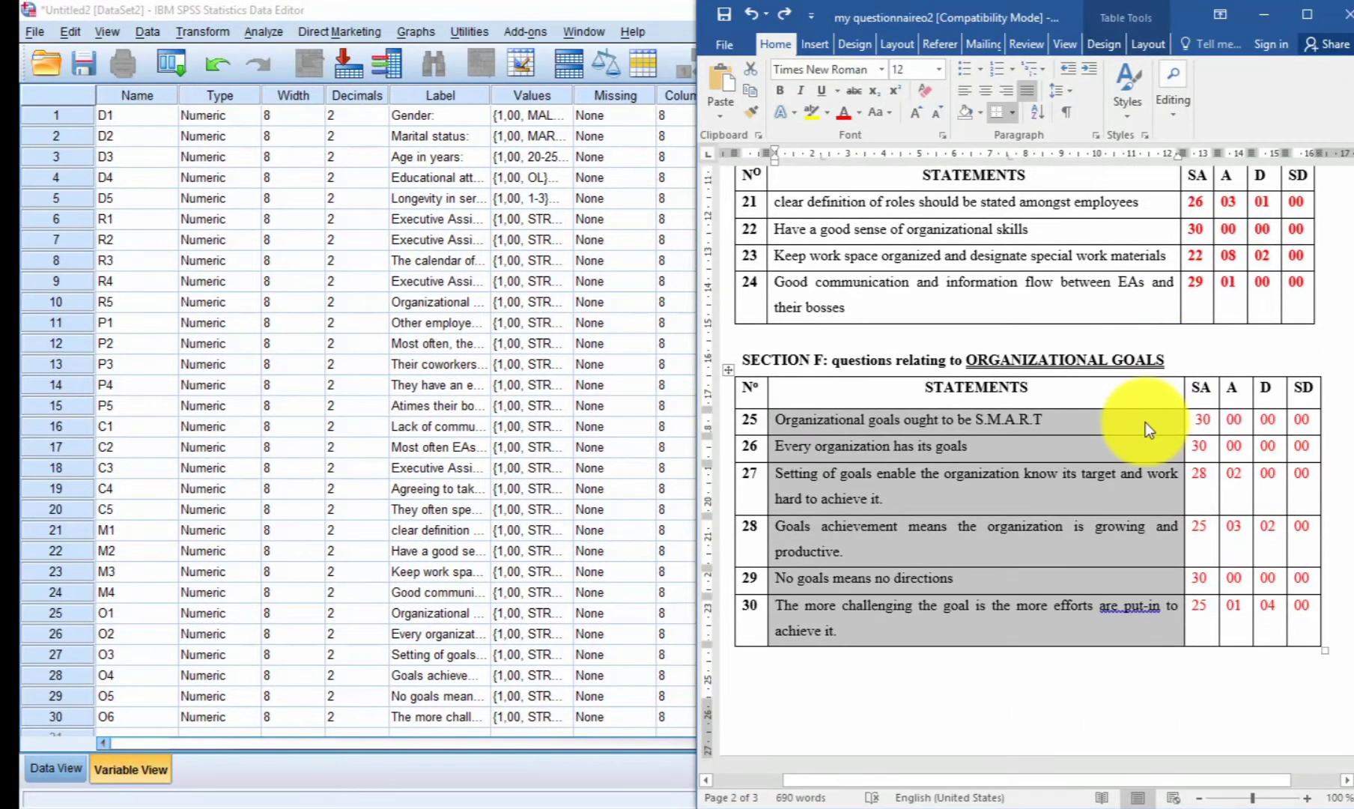
pyautogui.scroll(20, 822, 487)
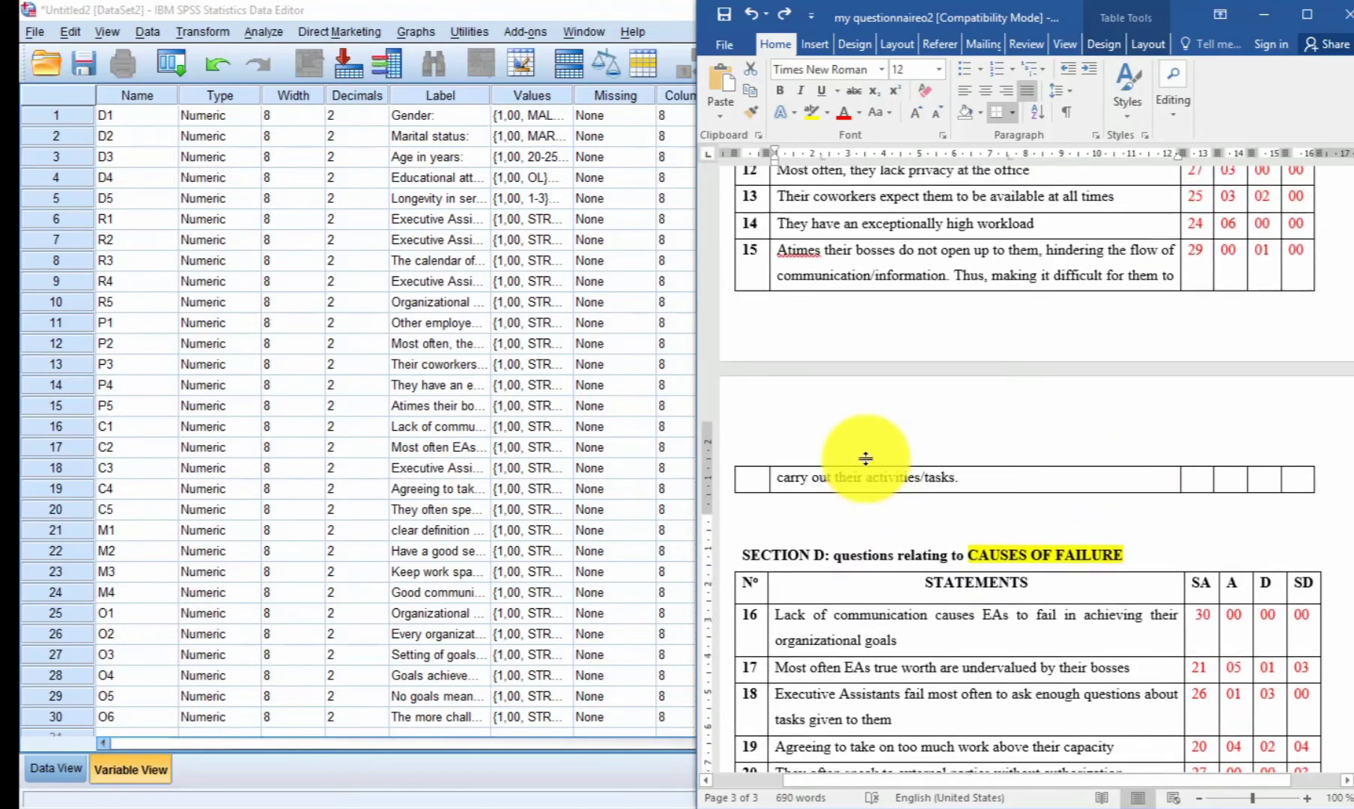
pyautogui.scroll(15, 867, 458)
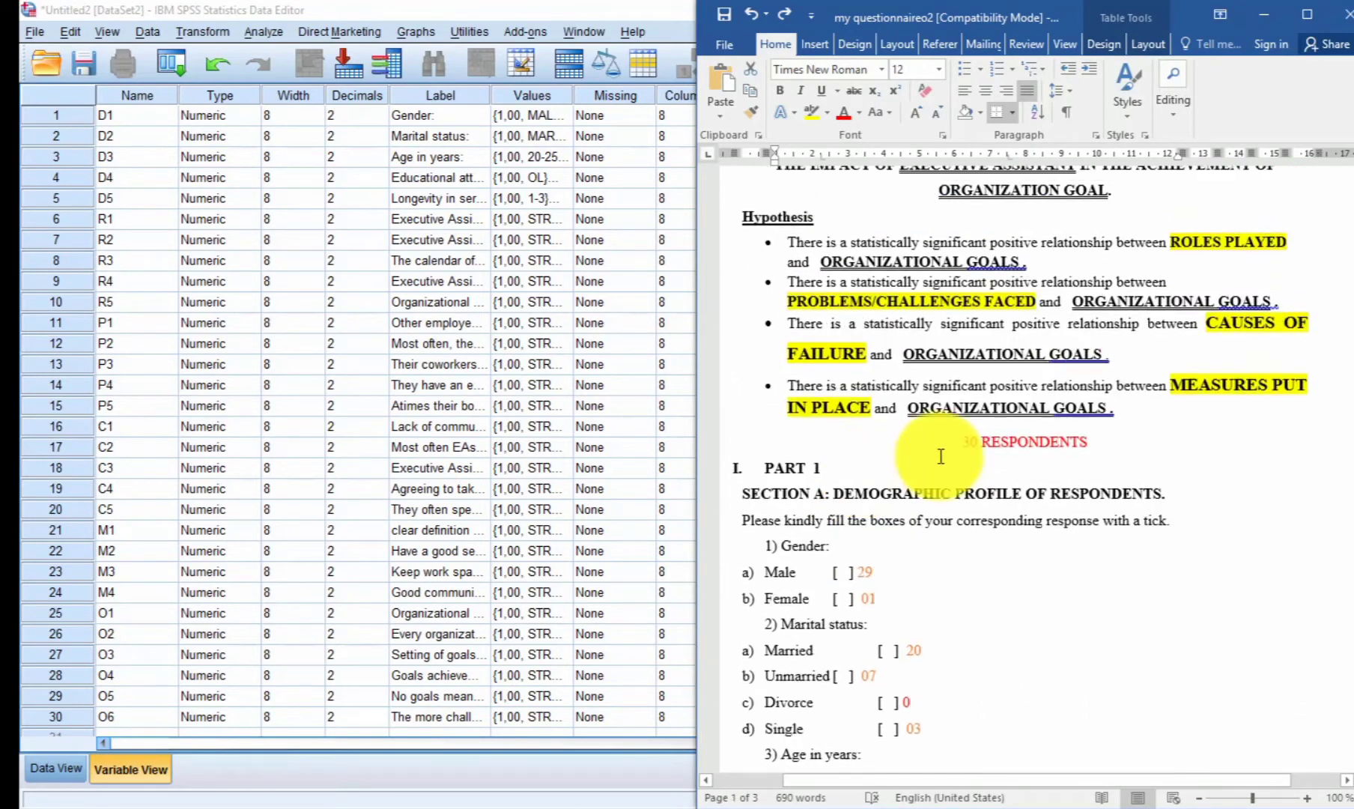
# Compare the variable definitions with the matching columns of the data grid and examine the case rows under D1.
pyautogui.moveTo(988, 458); pyautogui.dragTo(962, 463)
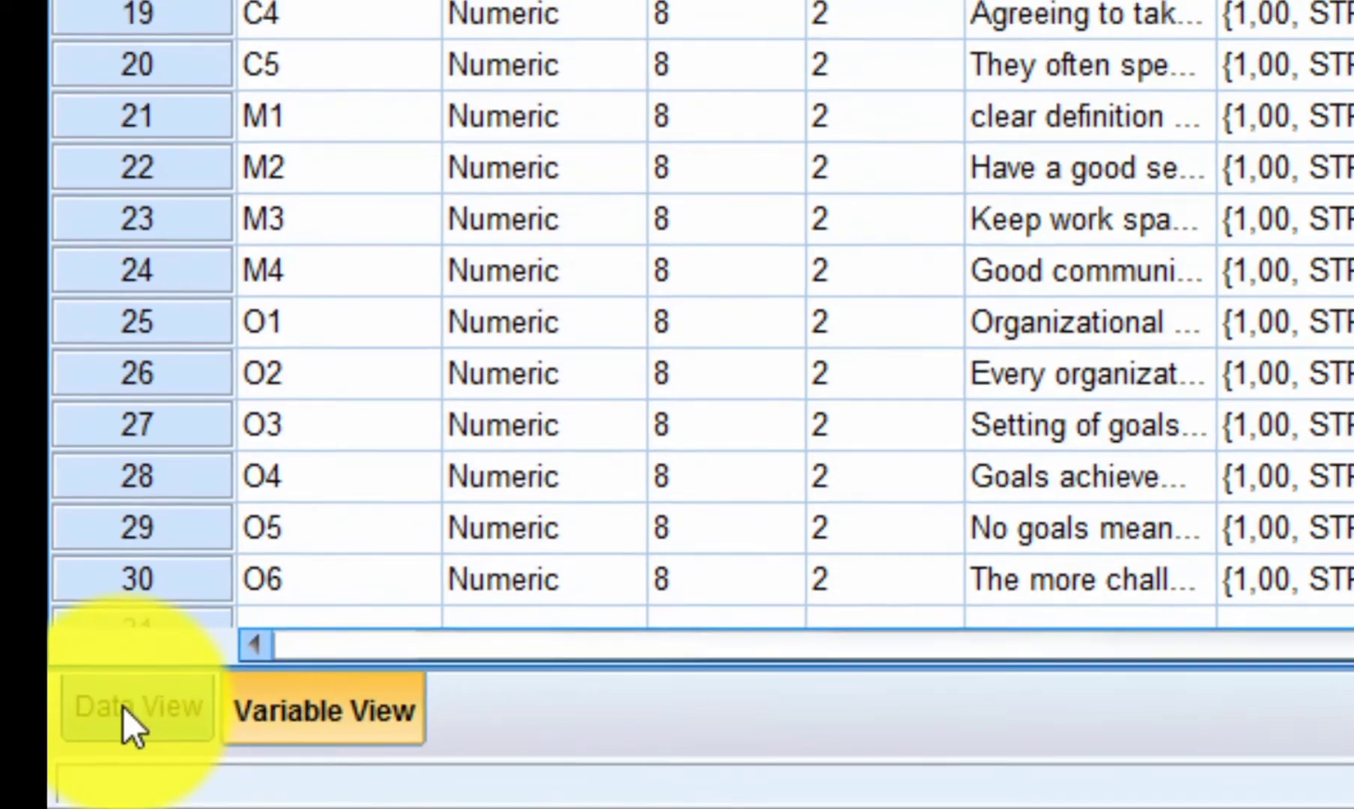
pyautogui.click(128, 708)
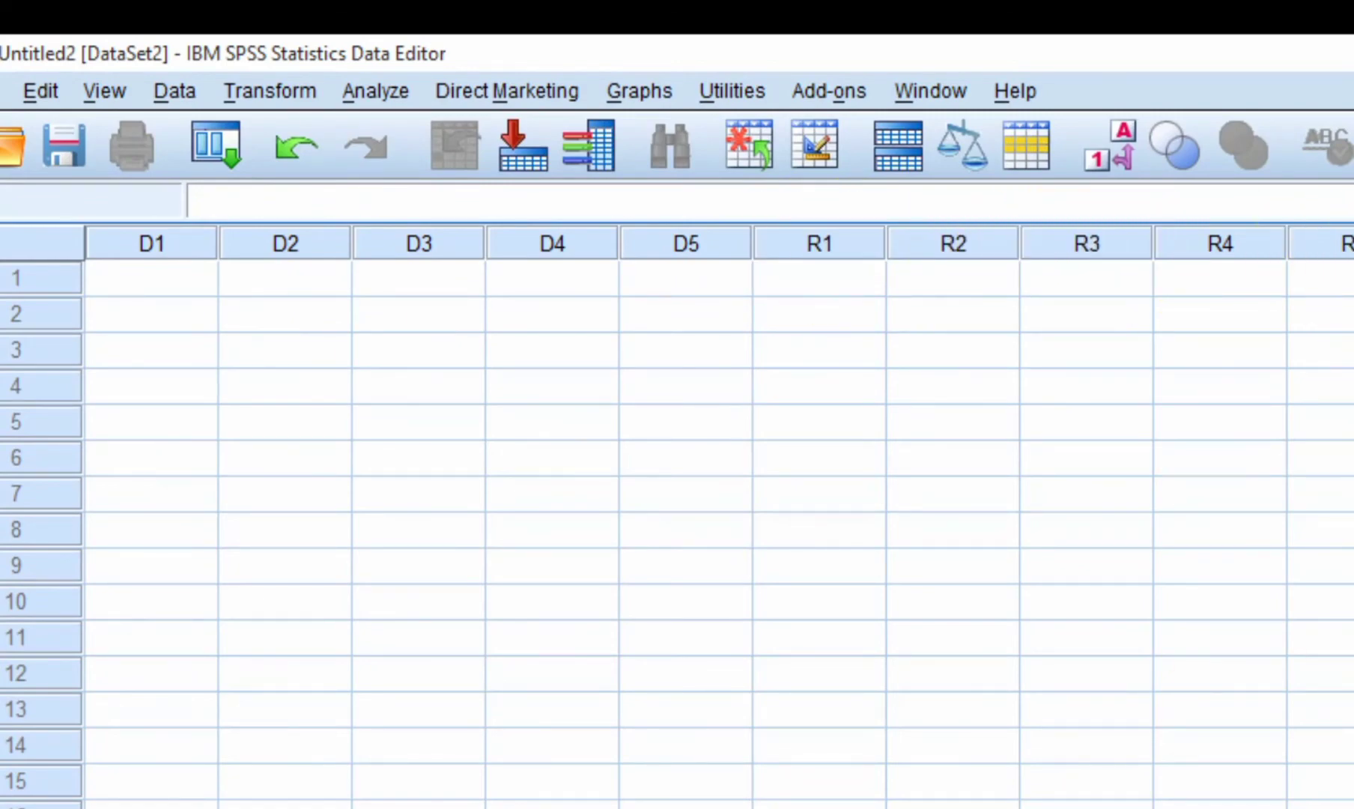
pyautogui.hotkey('ctrl', 't')
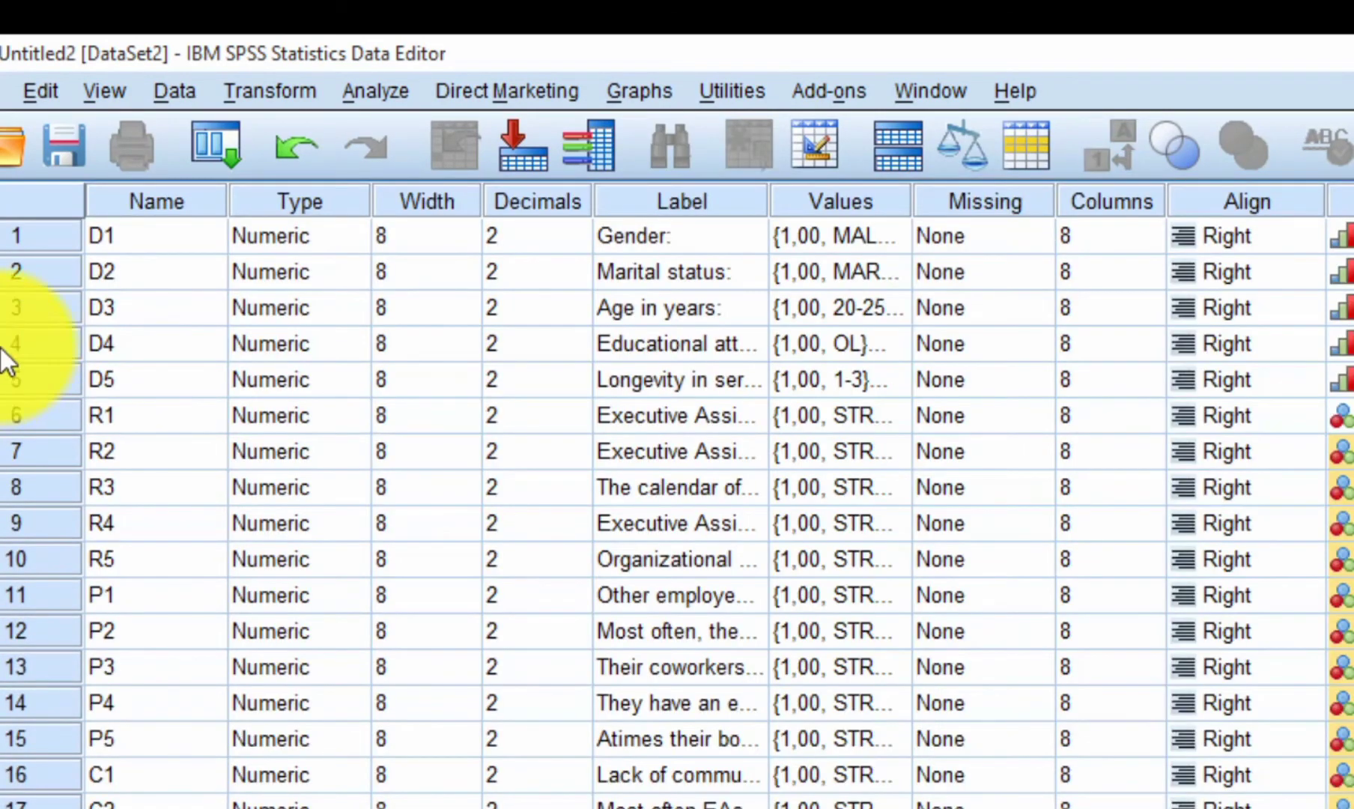
pyautogui.click(39, 233)
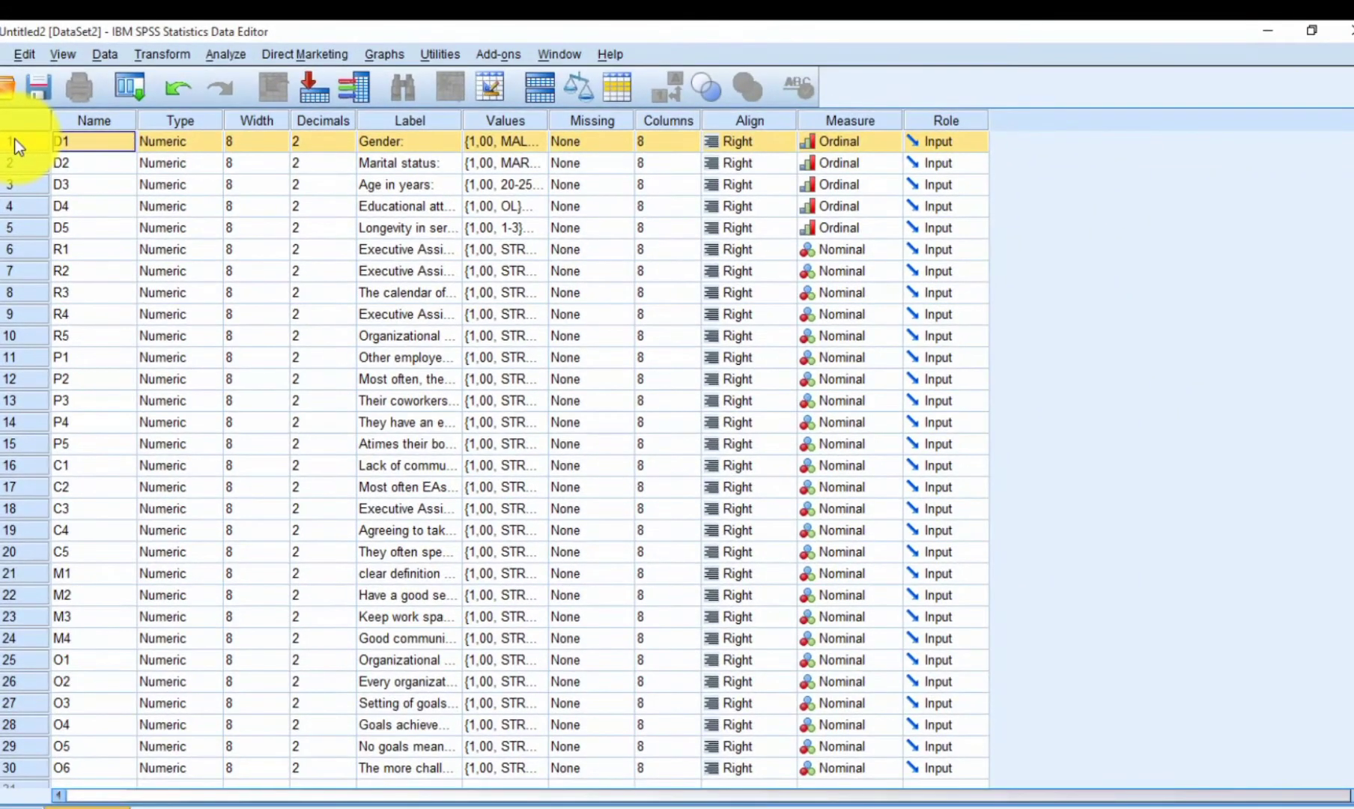
pyautogui.click(19, 802)
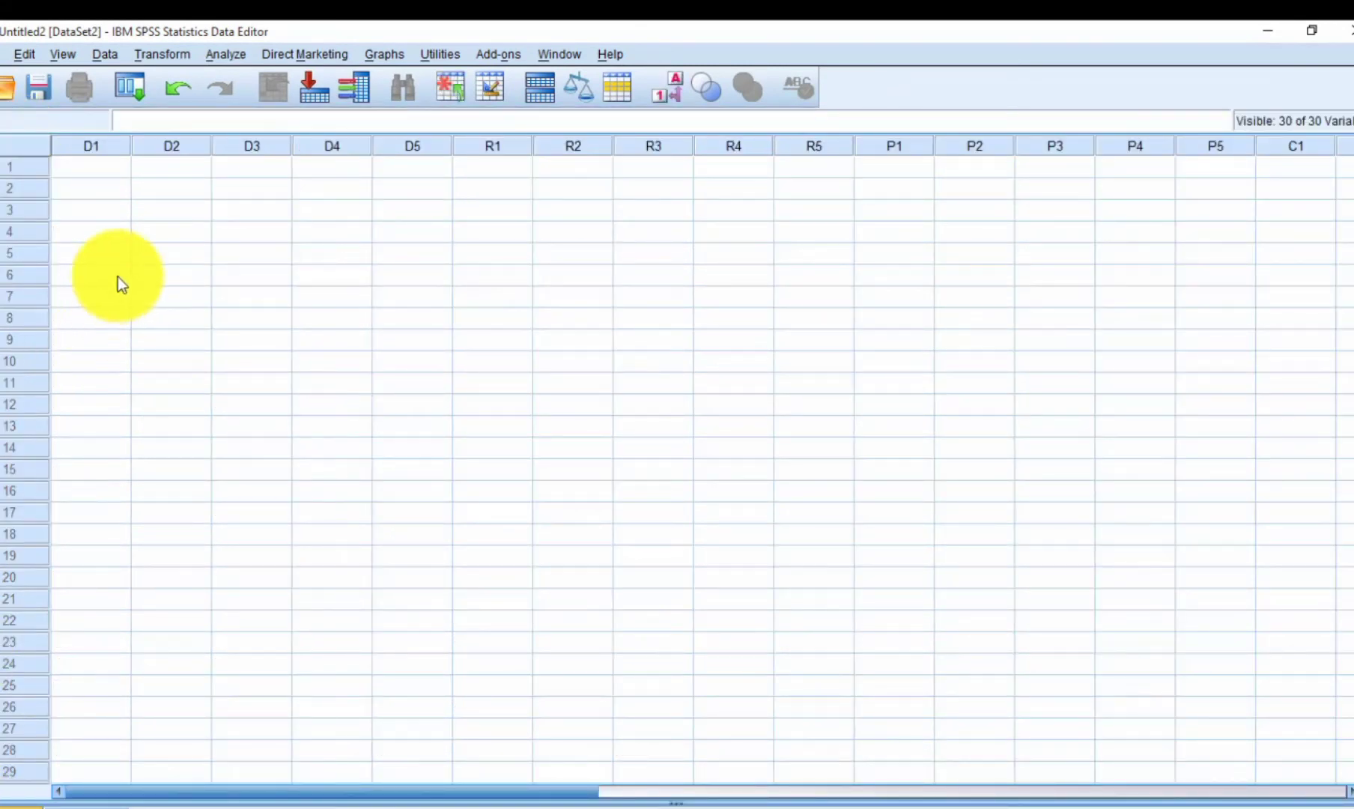
pyautogui.click(79, 152)
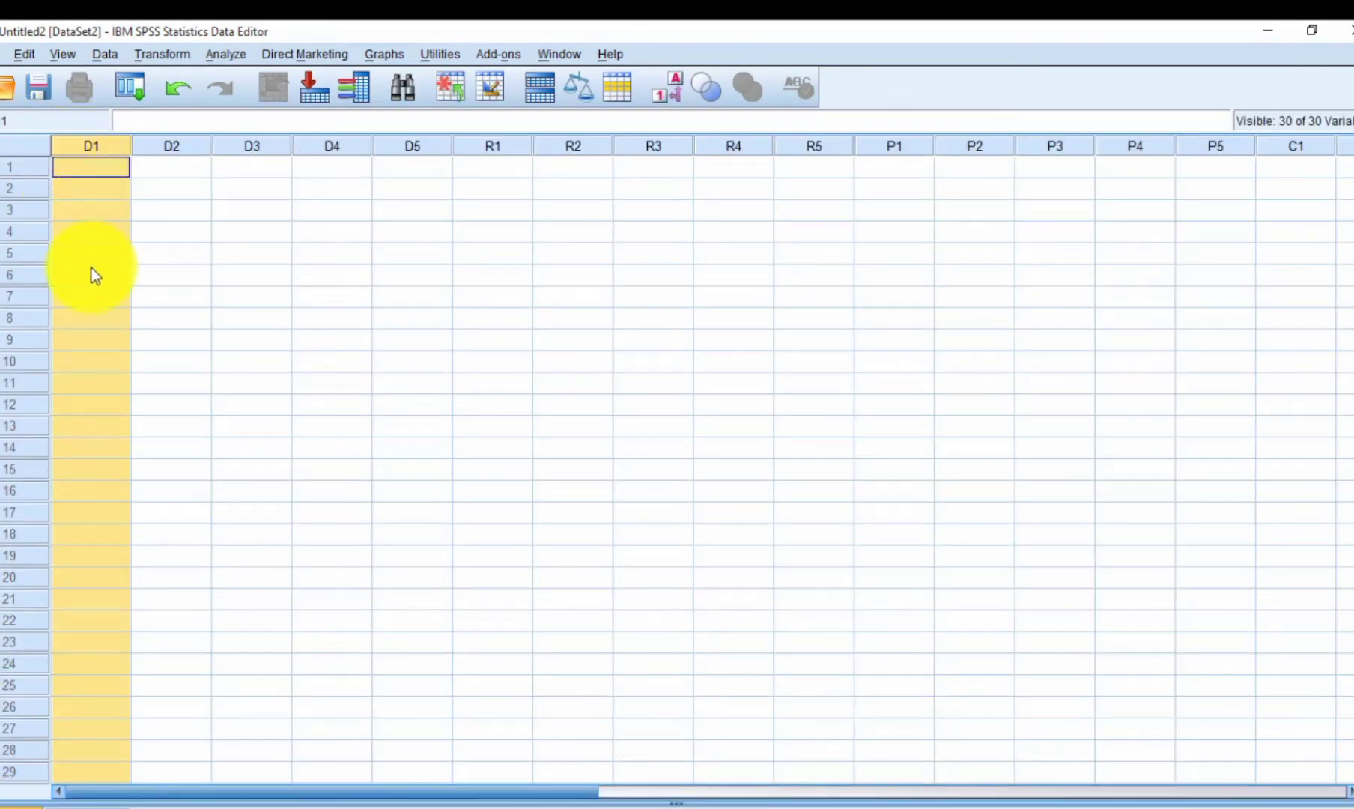
pyautogui.scroll(-3, 33, 333)
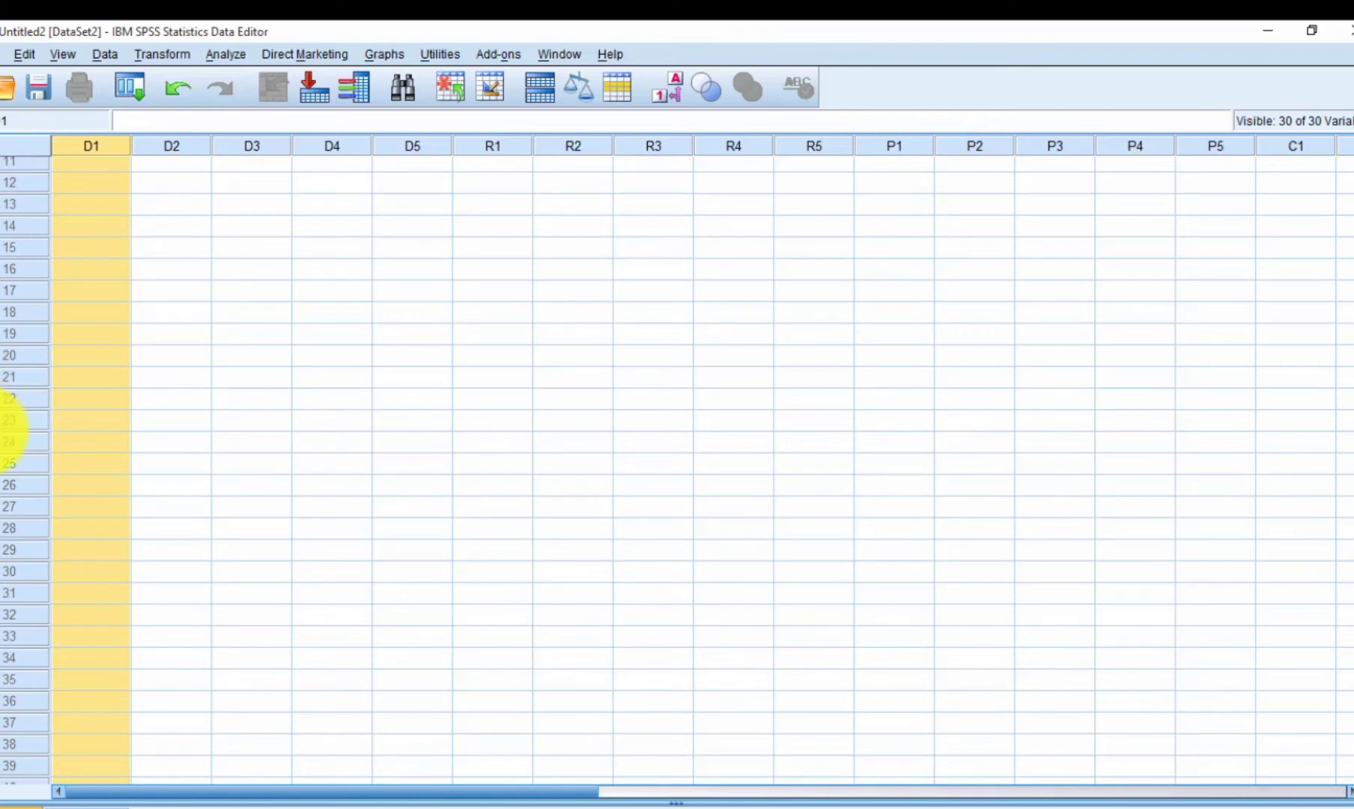
pyautogui.scroll(3, 11, 423)
pyautogui.scroll(-3, 11, 434)
pyautogui.scroll(3, 4, 447)
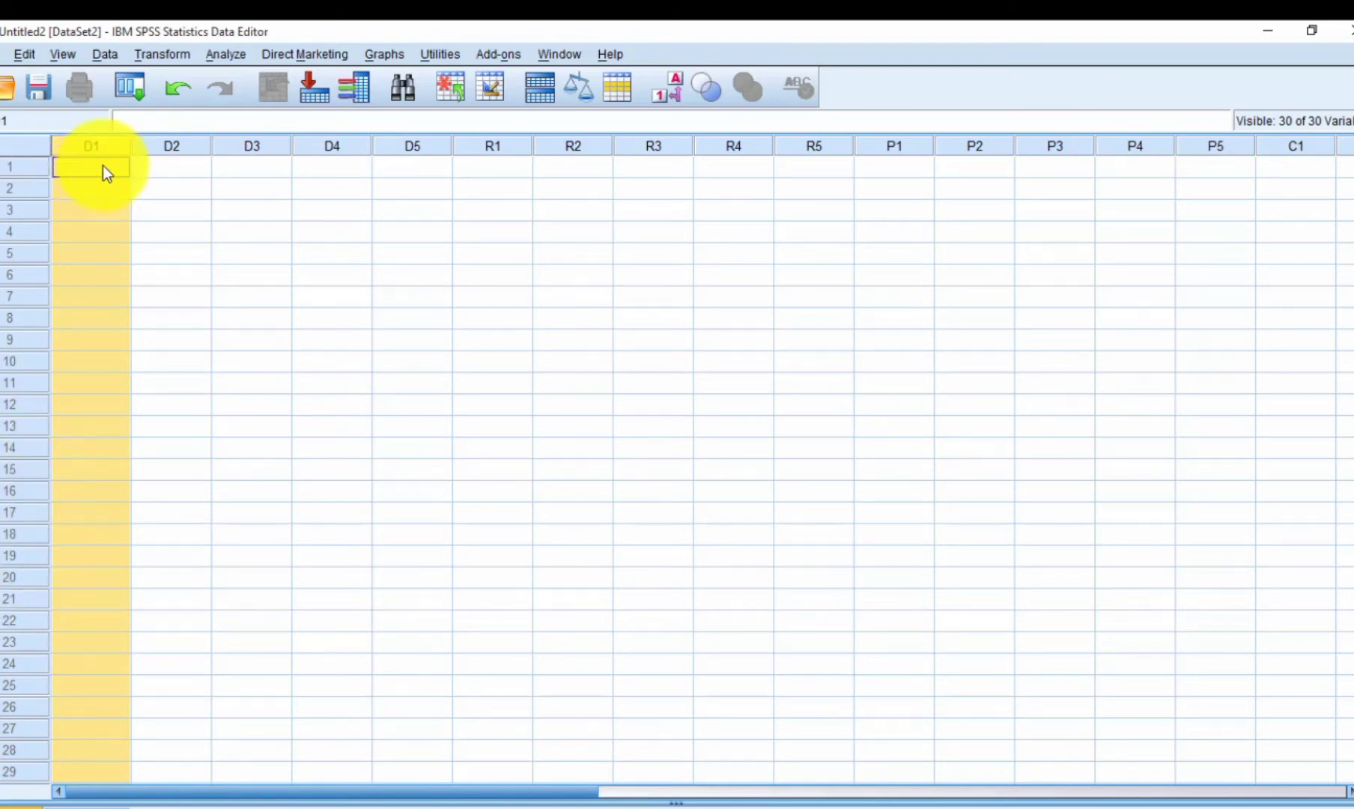
pyautogui.moveTo(102, 164); pyautogui.dragTo(118, 469)
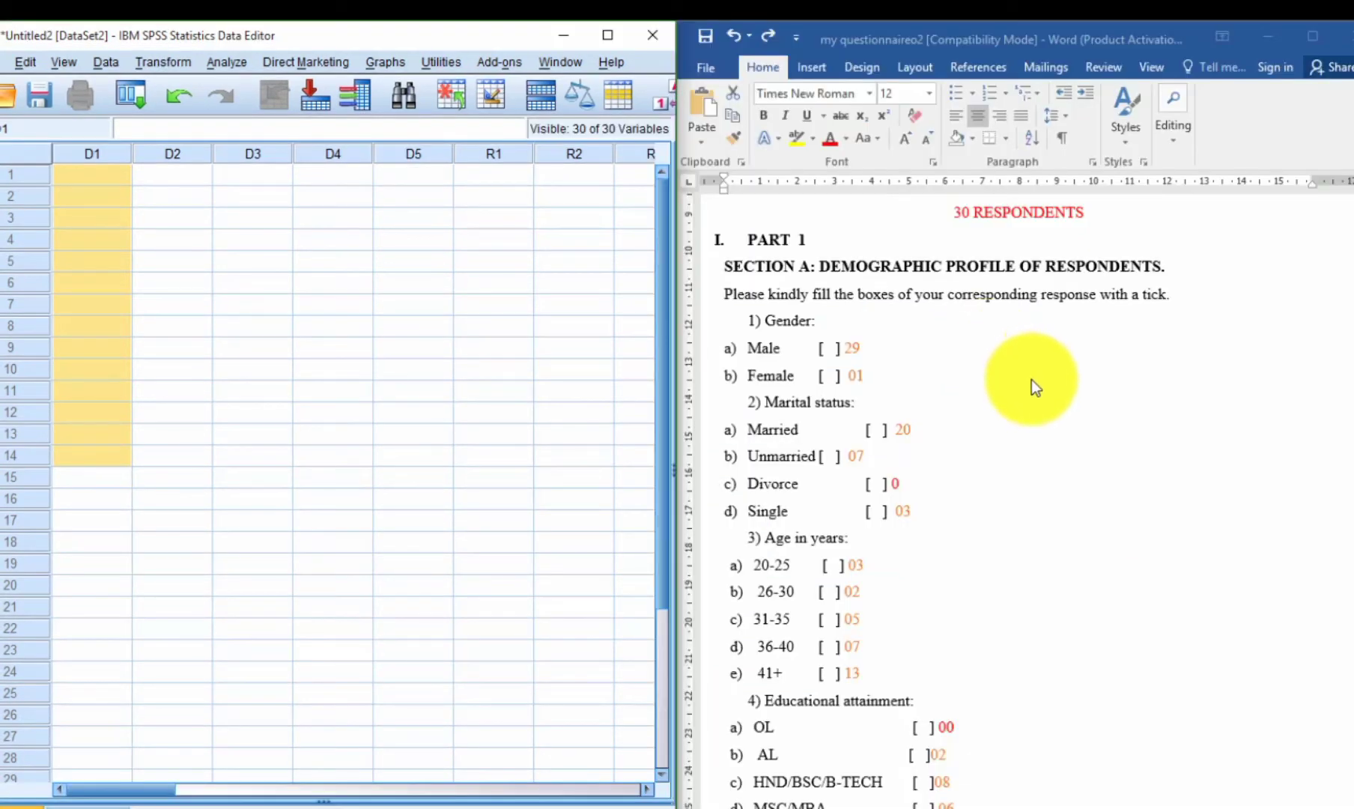
# Enter 1 as the gender code in column D1 for case 1.
pyautogui.scroll(5, 1039, 393)
pyautogui.scroll(-5, 1040, 393)
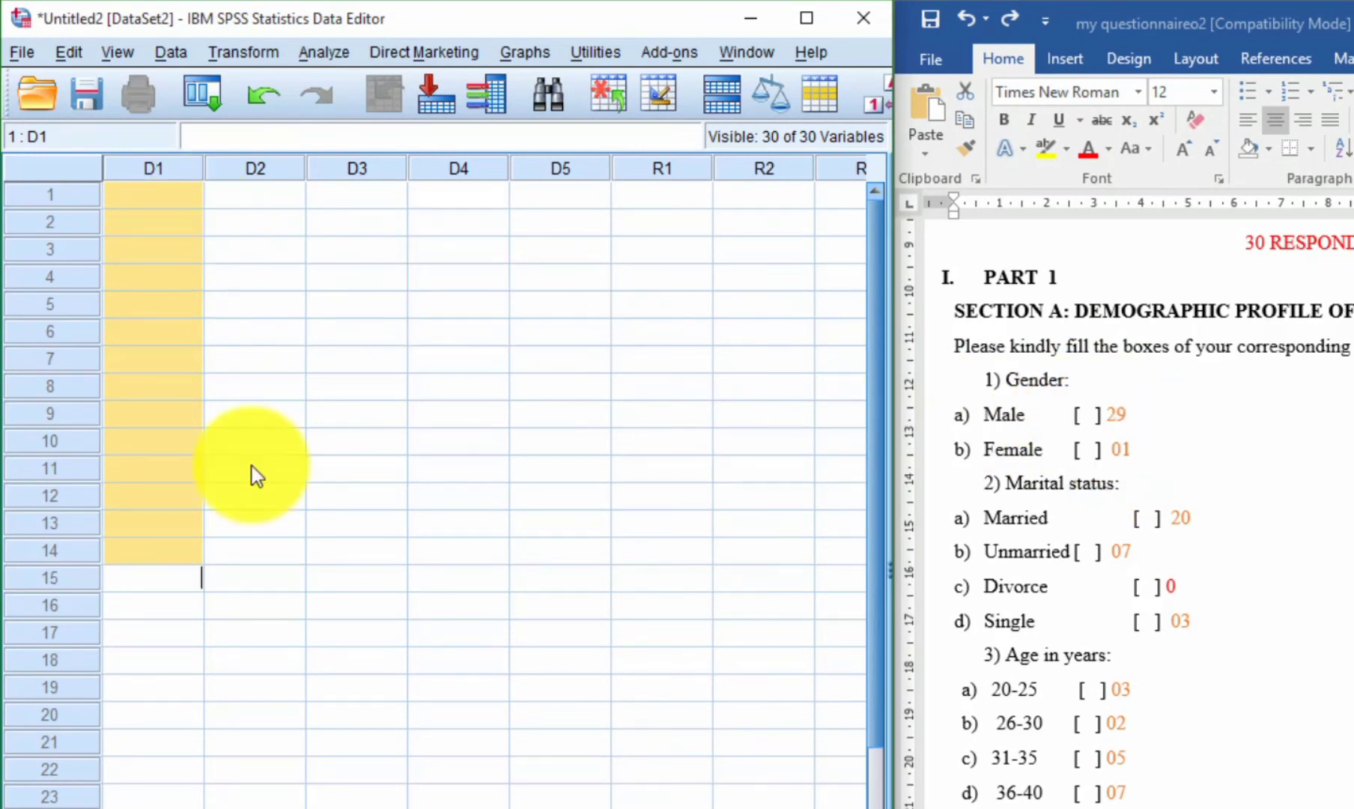
pyautogui.hotkey('ctrl', 't')
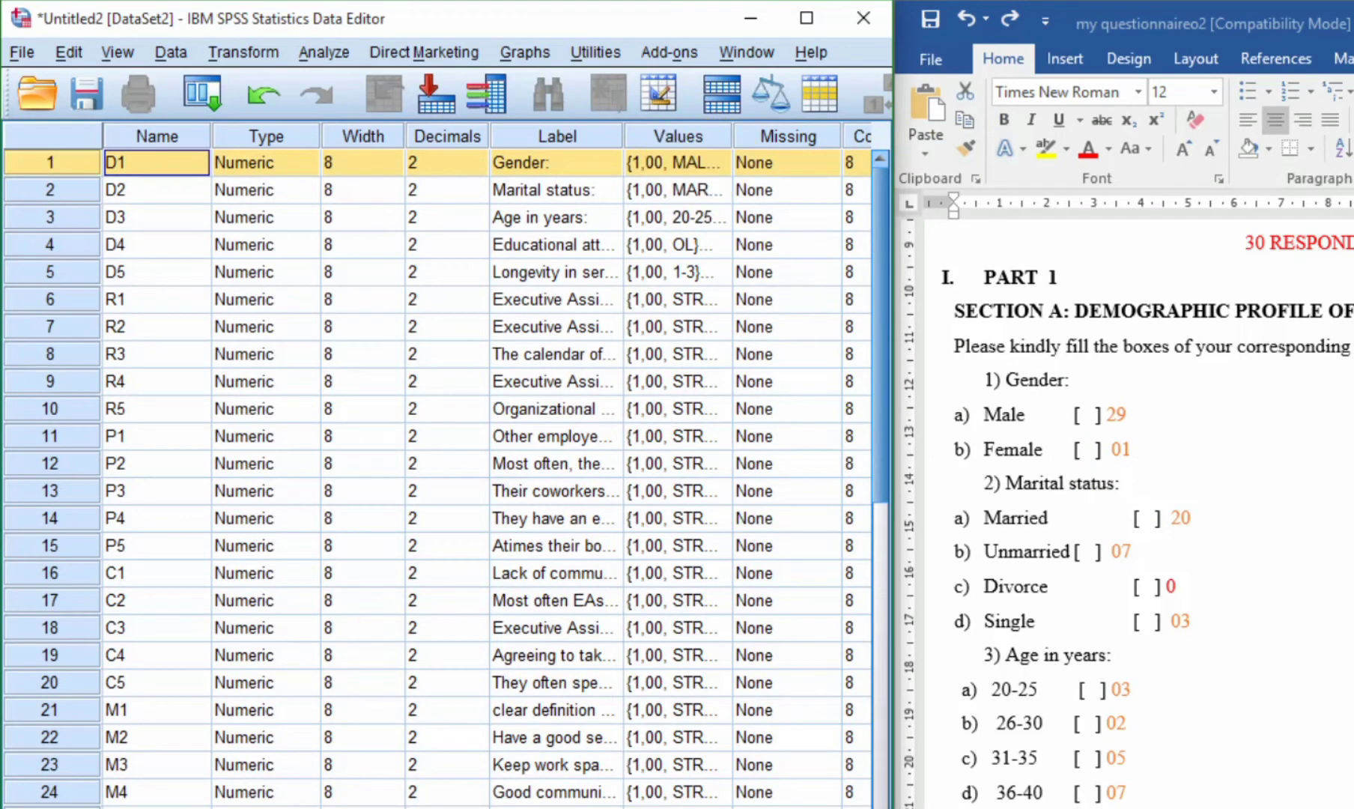
pyautogui.hotkey('ctrl', 't')
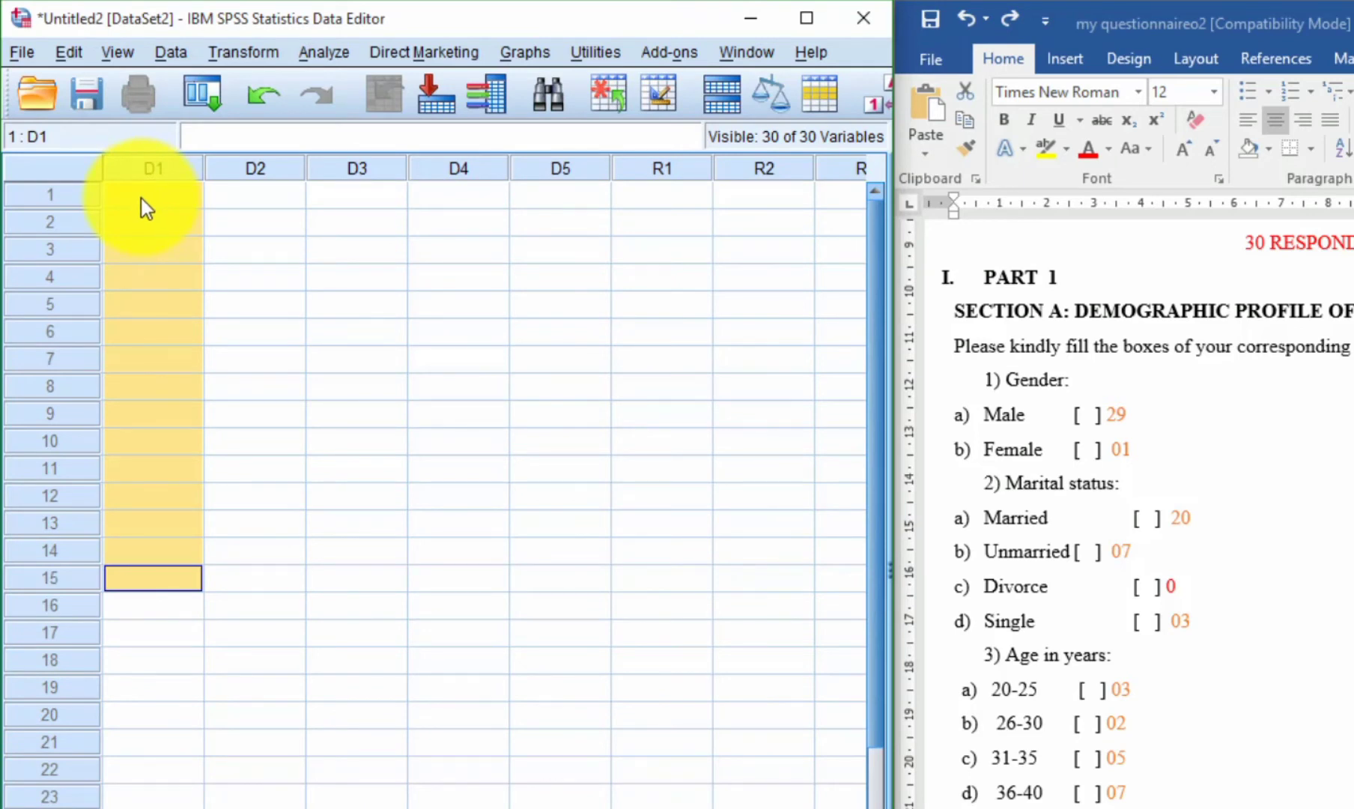
pyautogui.click(539, 359)
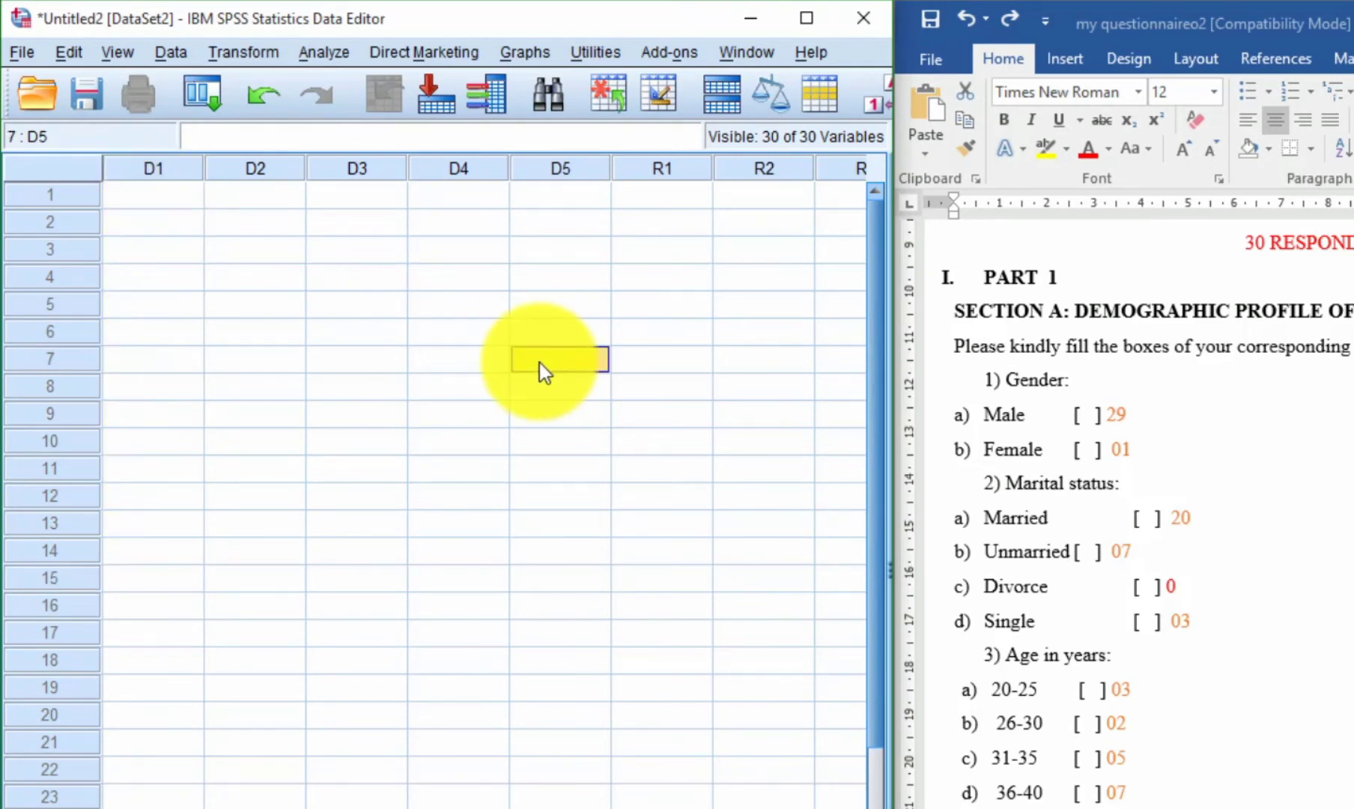
pyautogui.click(172, 202)
pyautogui.write('1')
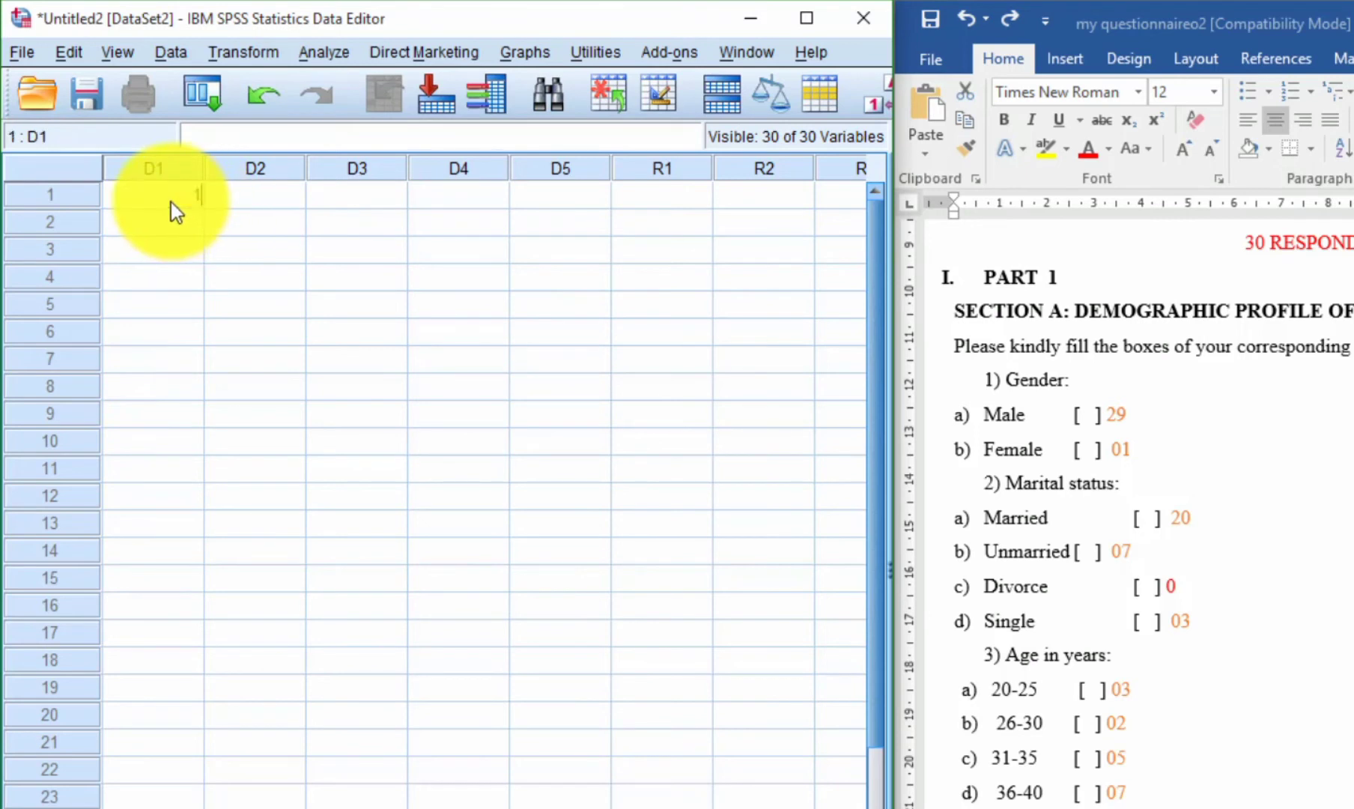
pyautogui.click(160, 283)
pyautogui.click(186, 196)
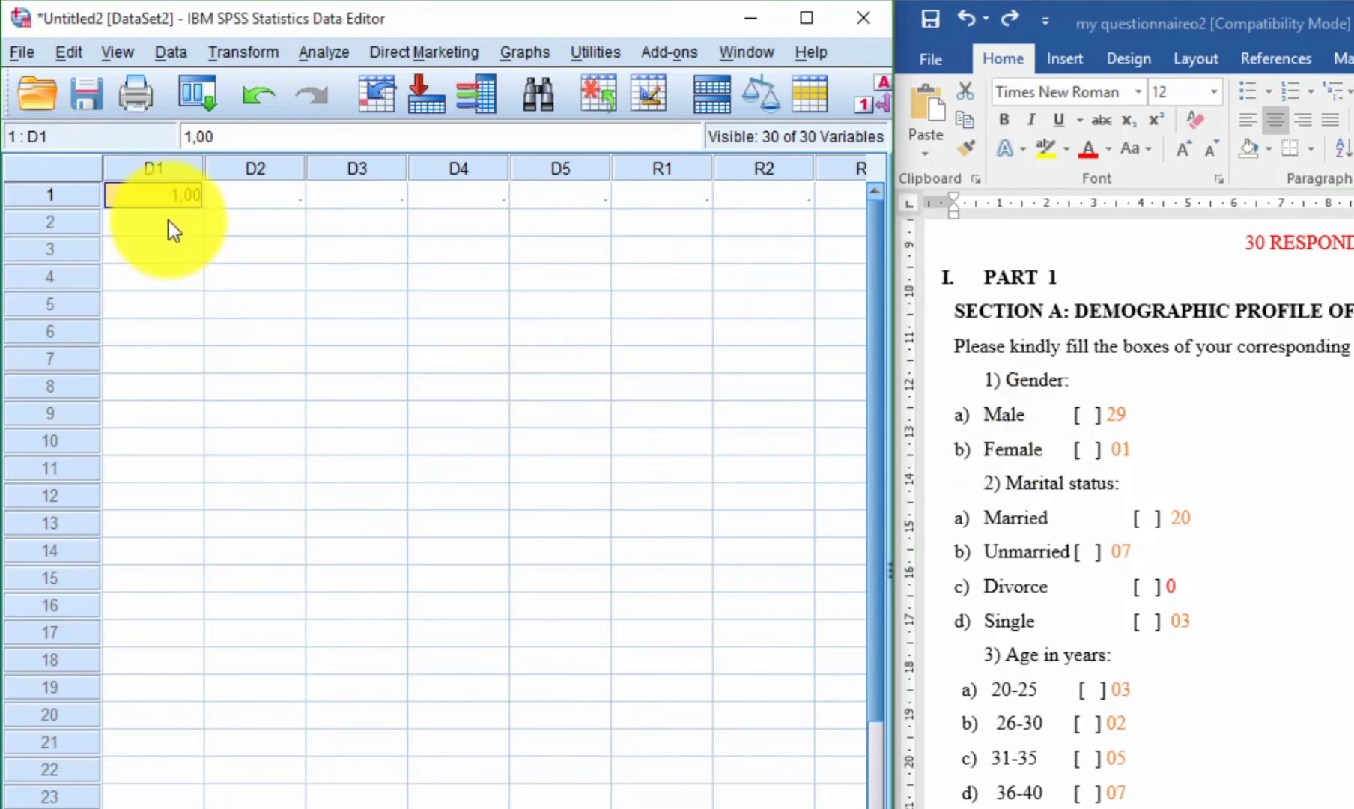
# Copy the D1 code of case 1 into cases 2 through 29 of the same column.
pyautogui.moveTo(168, 221); pyautogui.dragTo(171, 808)
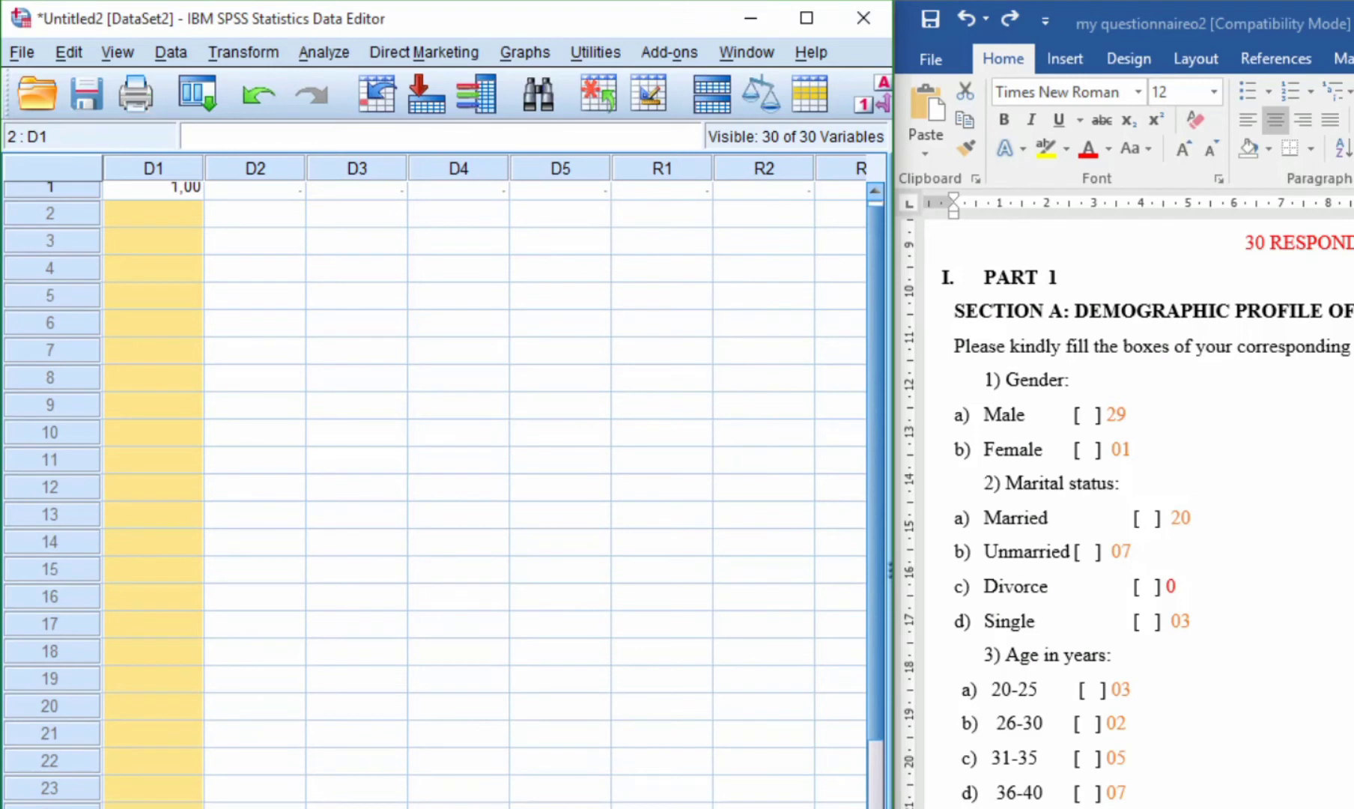
pyautogui.scroll(1, 450, 494)
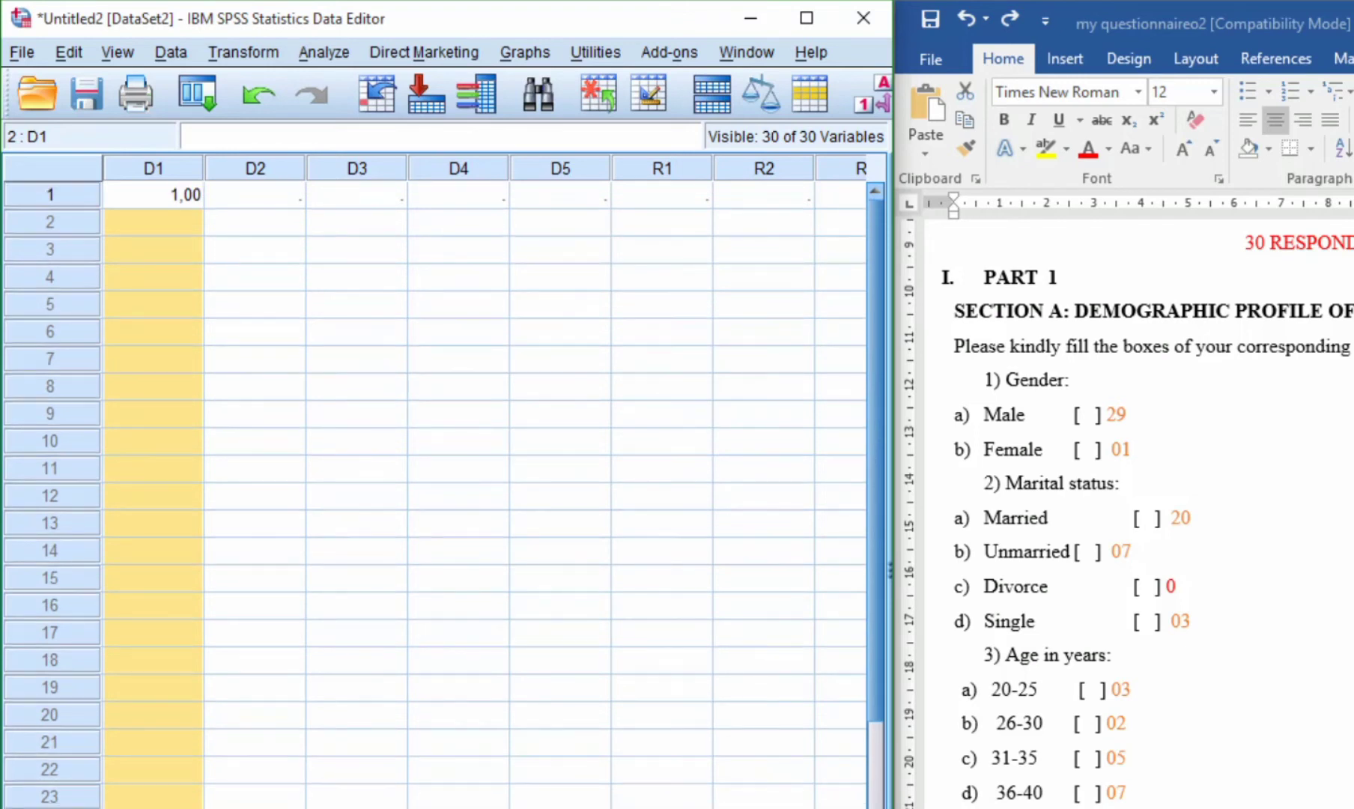
pyautogui.click(161, 231)
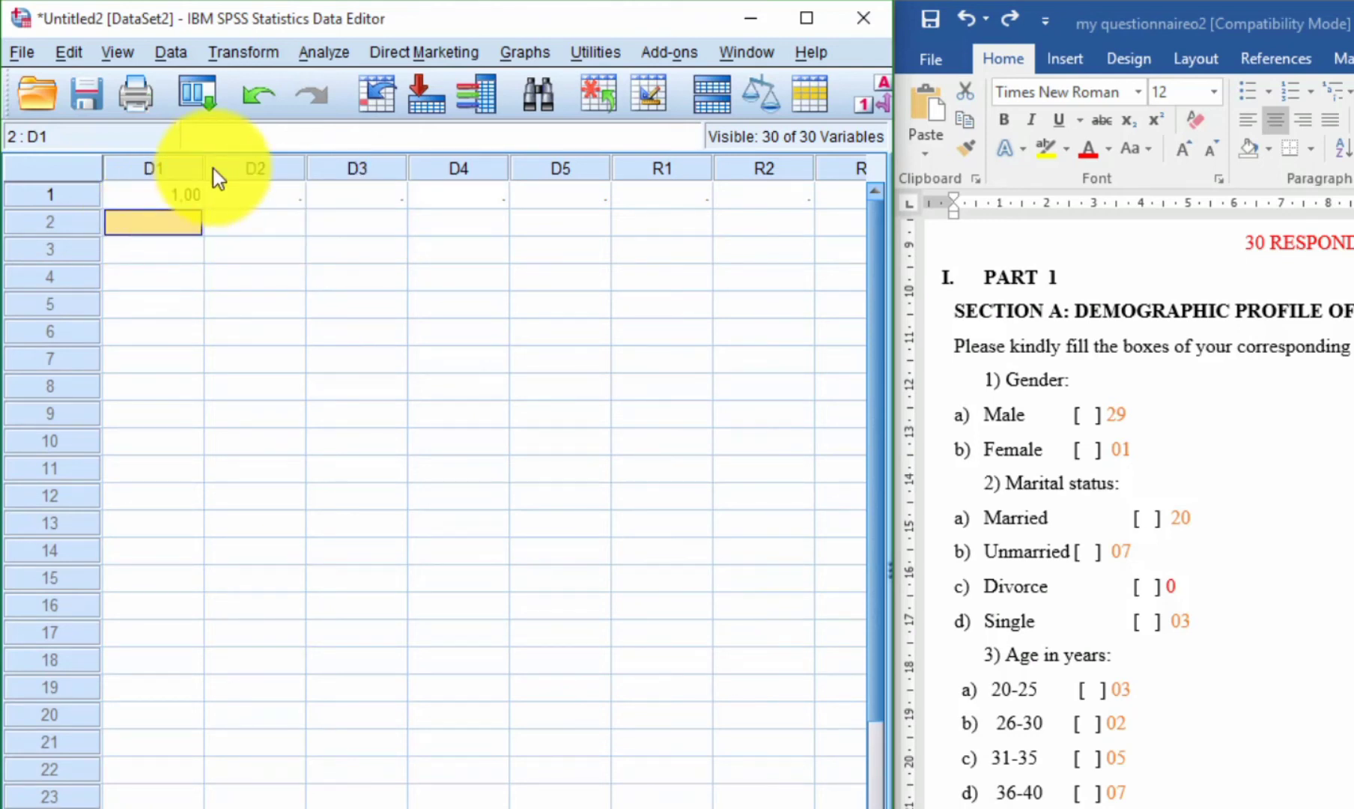
pyautogui.click(352, 278)
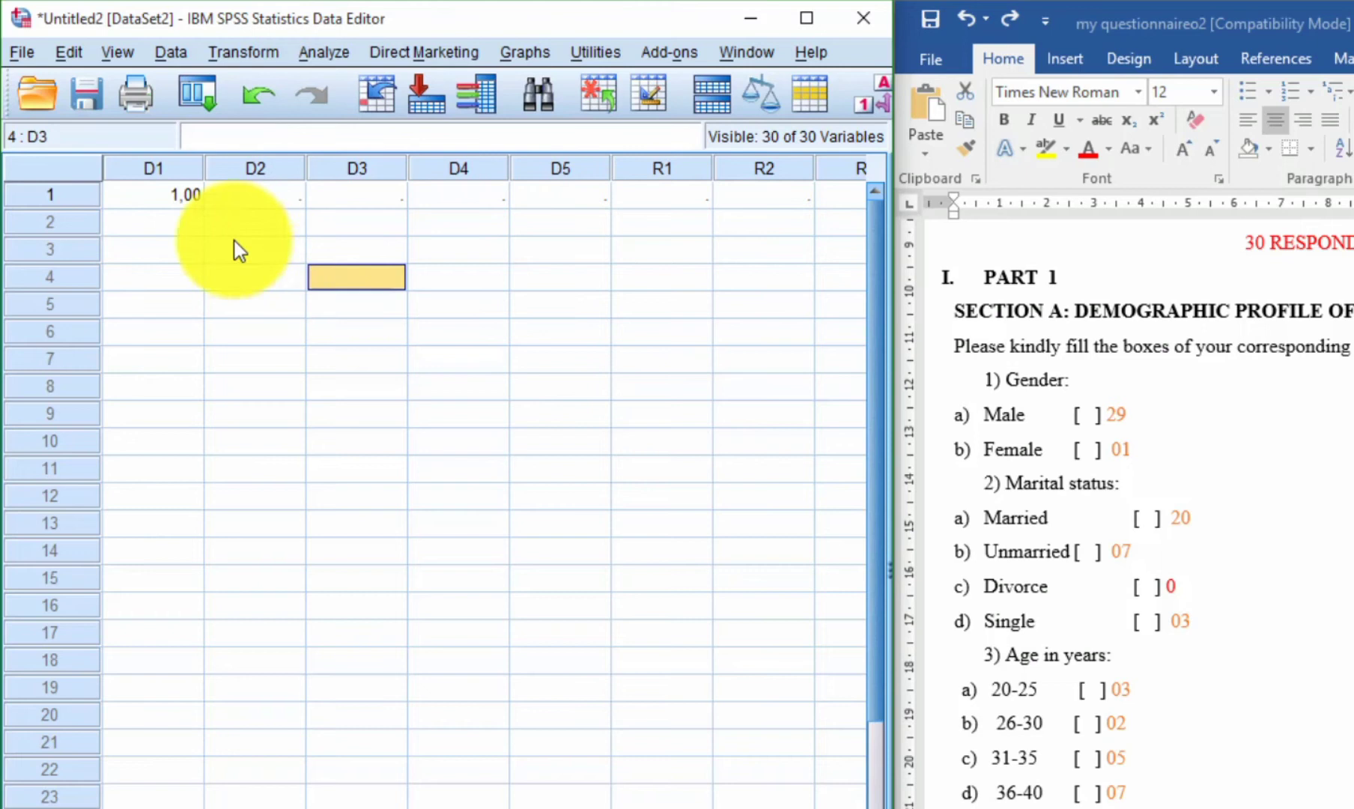
pyautogui.click(182, 201)
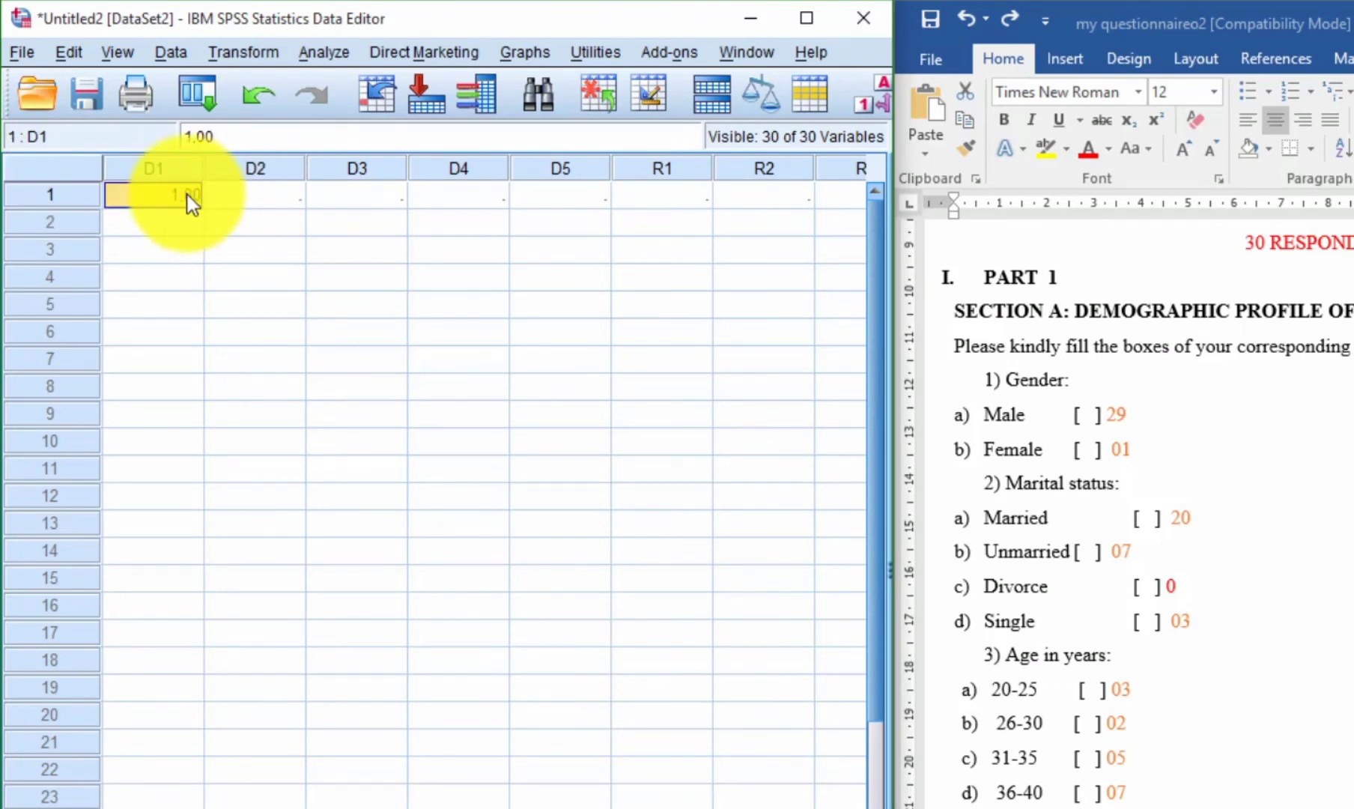
pyautogui.hotkey('ctrl', 'c')
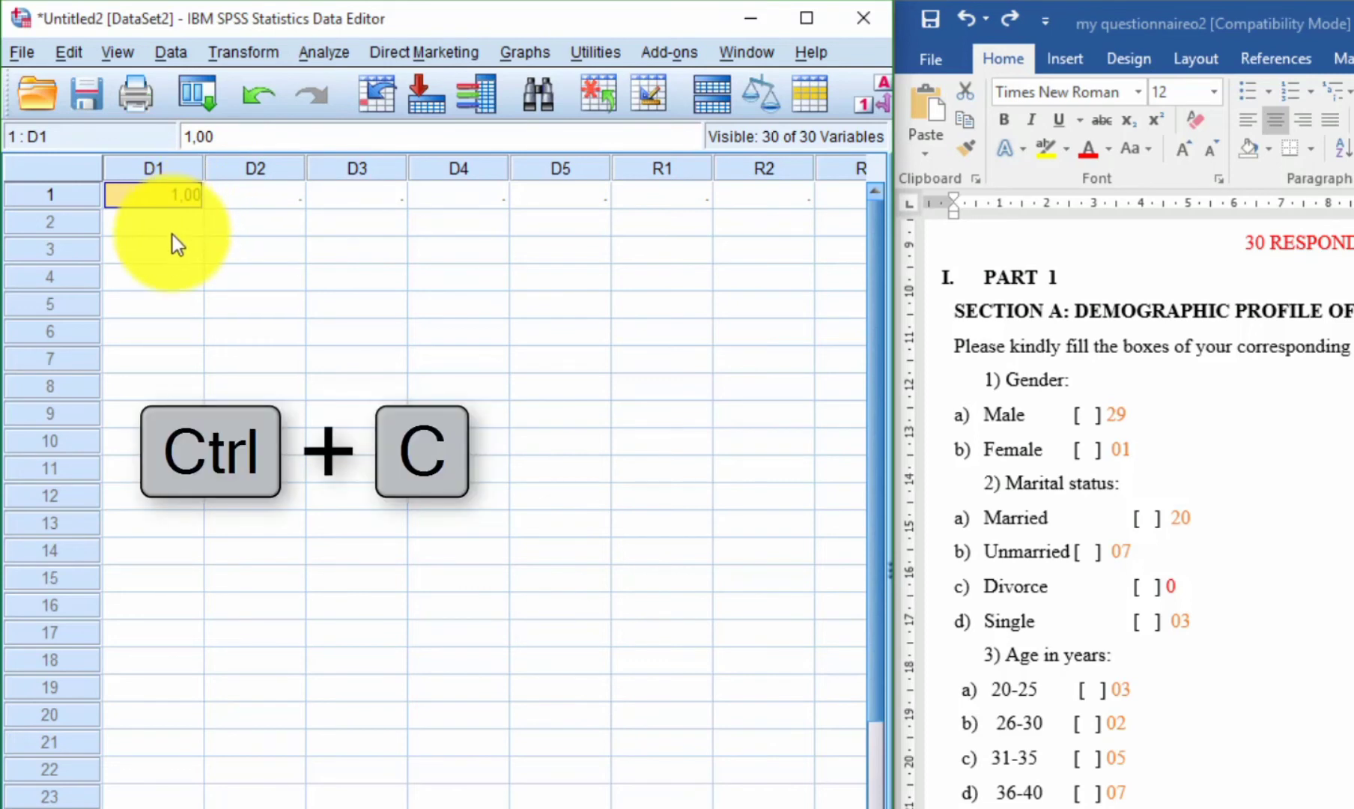
pyautogui.moveTo(166, 228); pyautogui.dragTo(205, 670)
pyautogui.hotkey('ctrl', 'v')
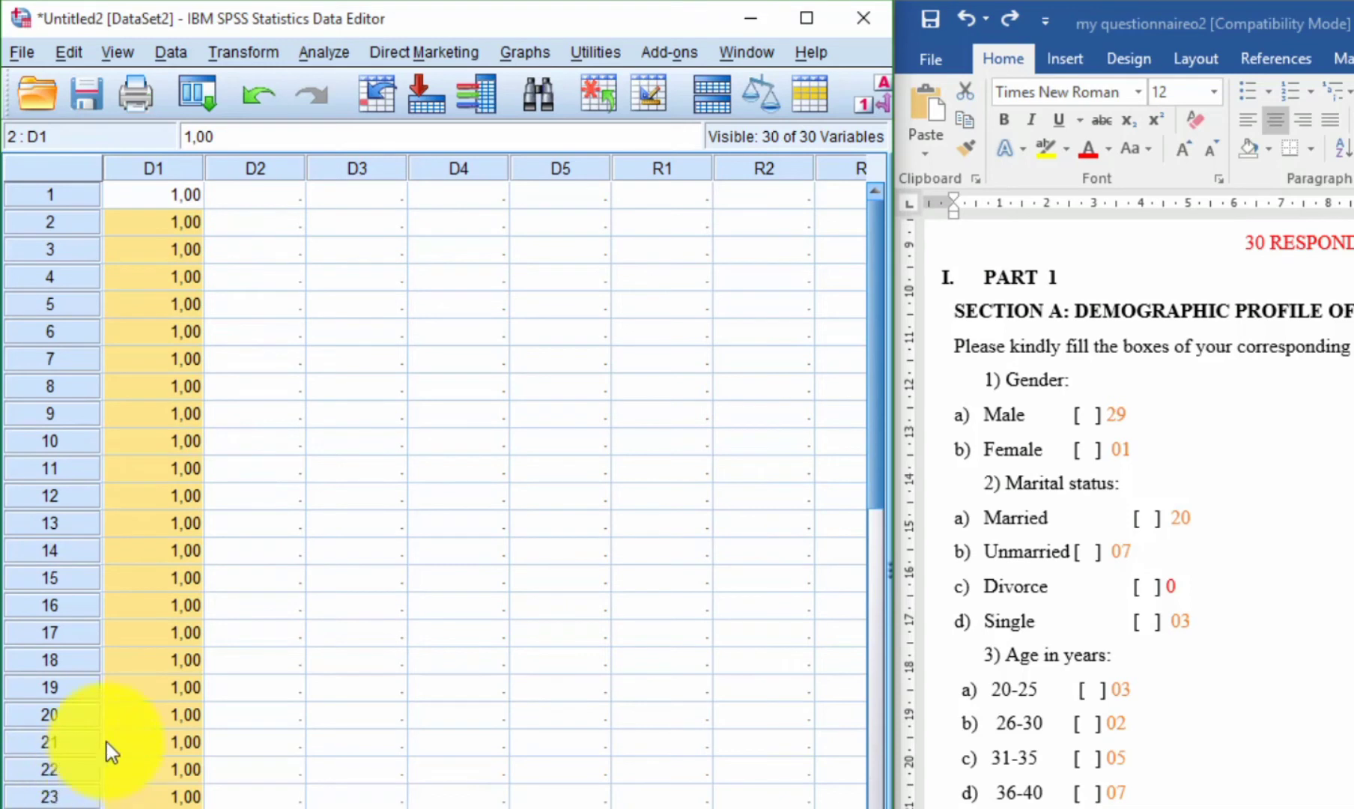
# Enter 2 as the gender code in column D1 for case 30.
pyautogui.scroll(-3, 108, 734)
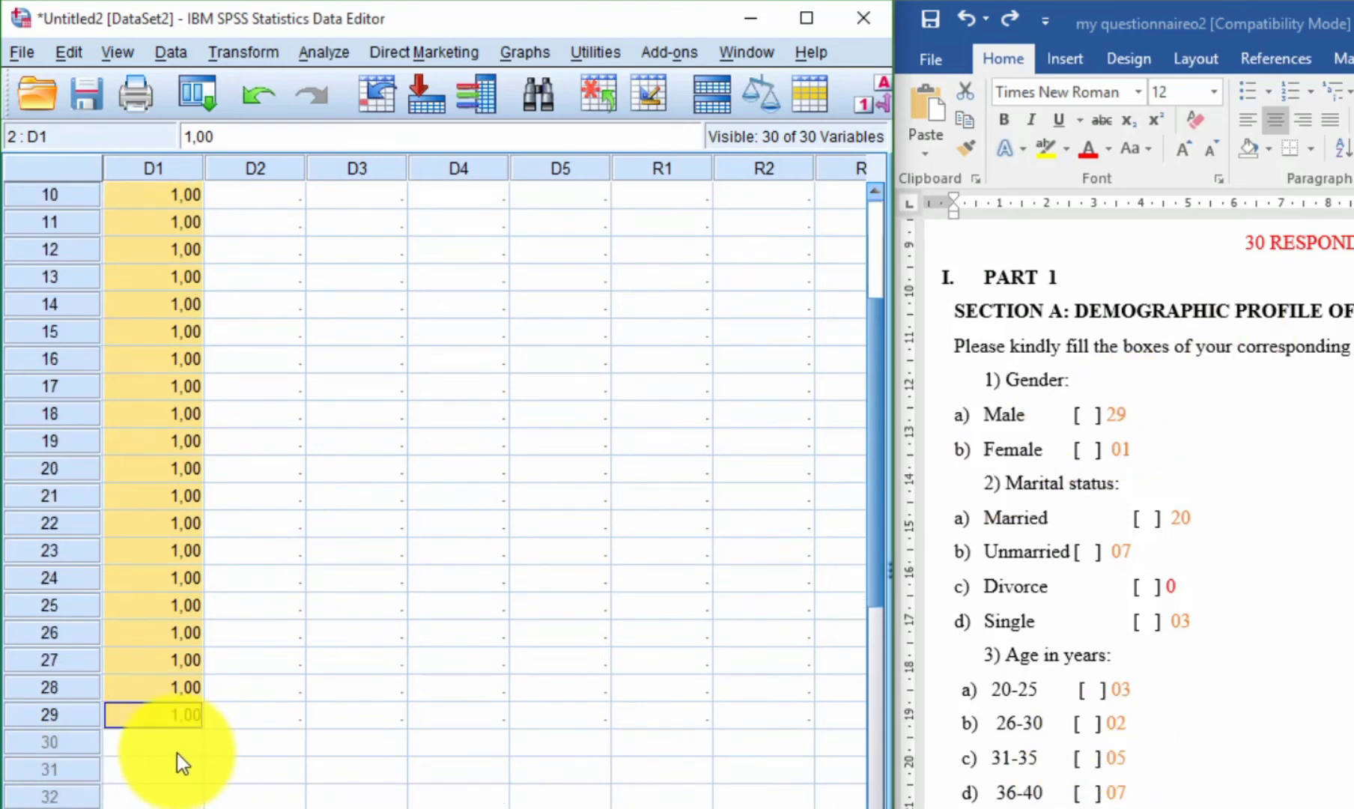
pyautogui.click(155, 740)
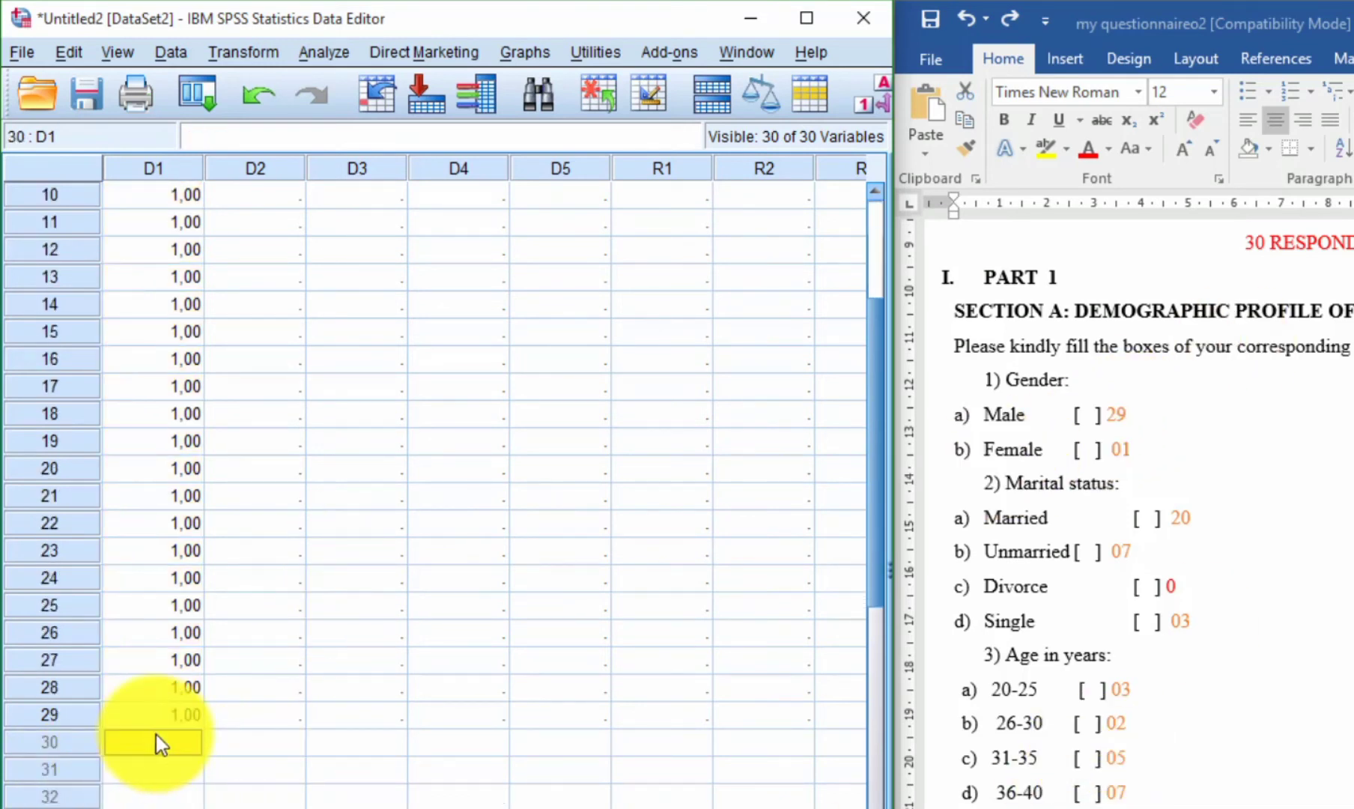
pyautogui.doubleClick(193, 730)
pyautogui.write('2')
pyautogui.click(308, 695)
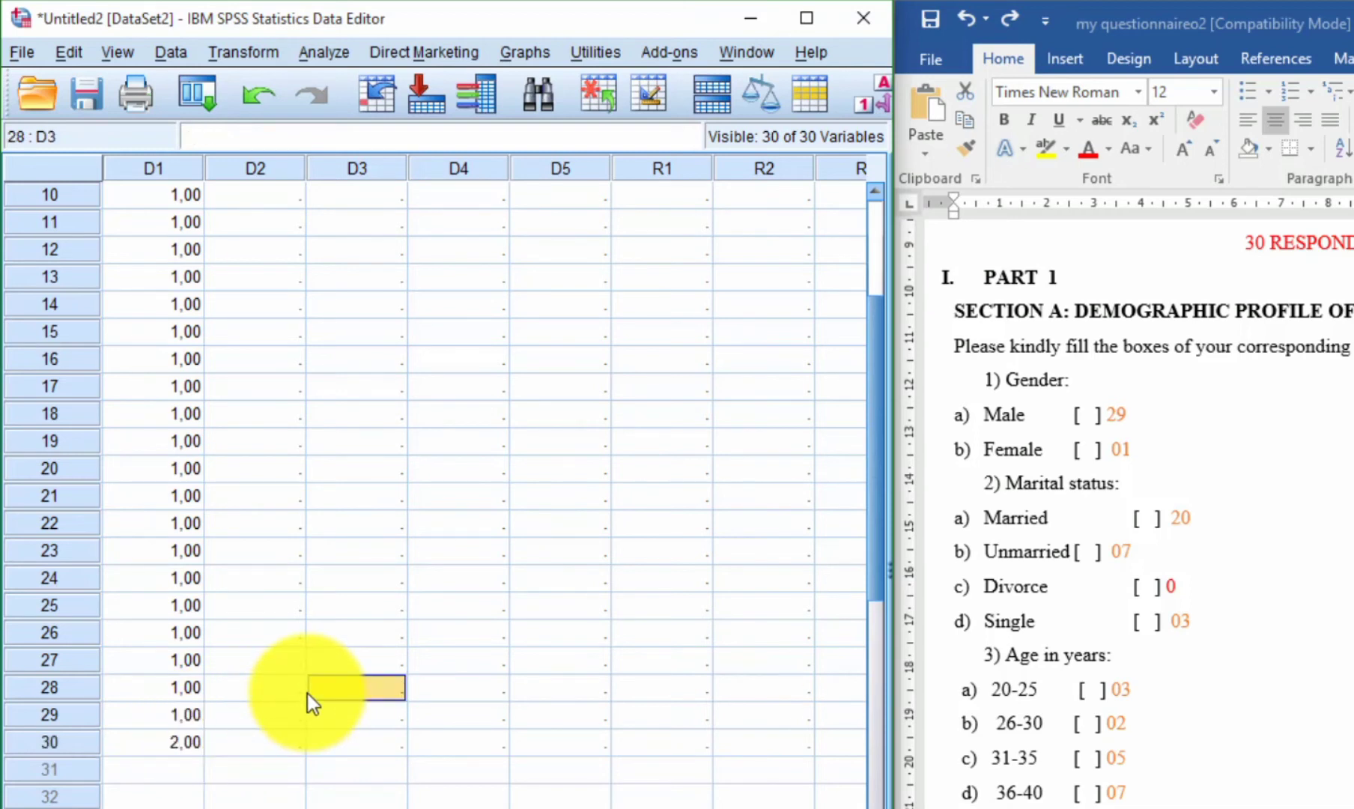
# Check the D1 entries by showing them as value labels, and switch the grid back to numeric codes.
pyautogui.scroll(3, 307, 693)
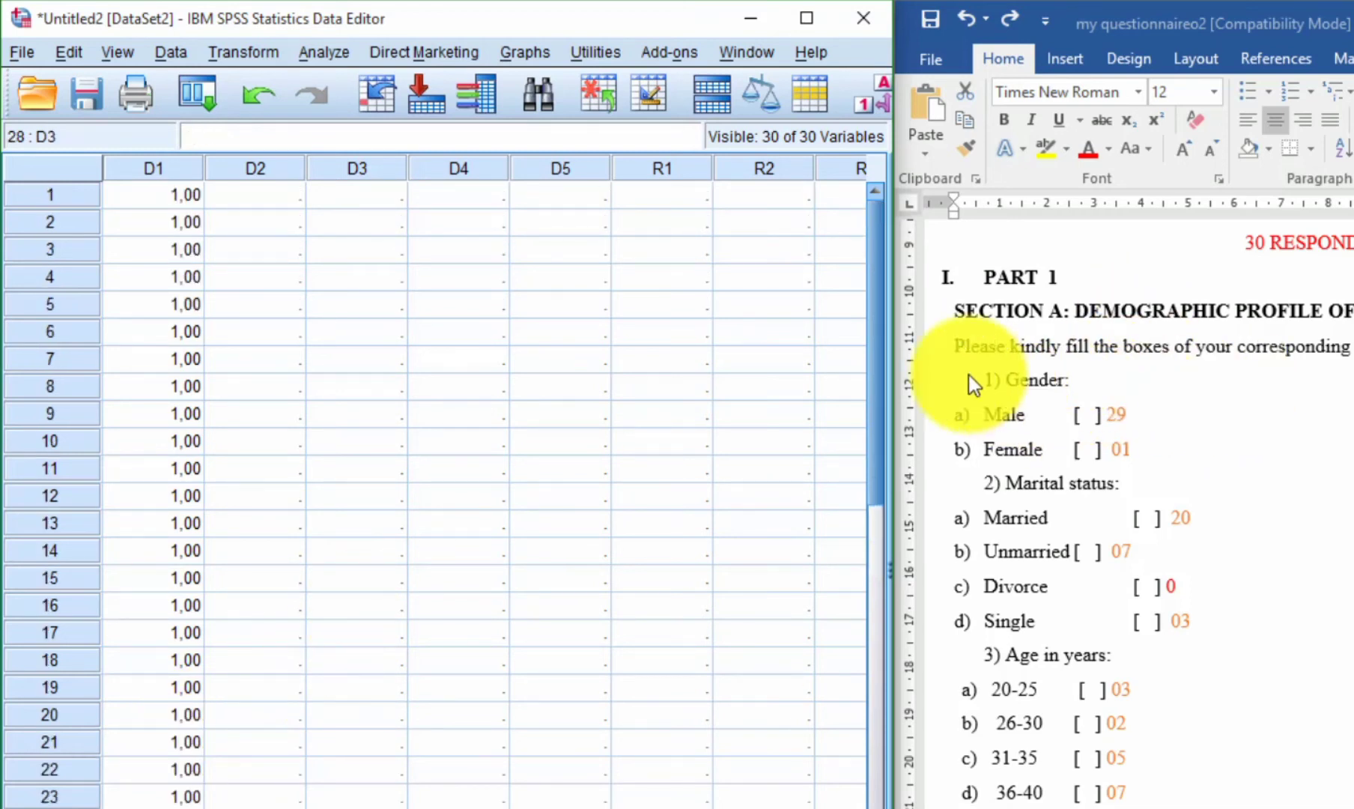
pyautogui.scroll(-4, 462, 635)
pyautogui.scroll(2, 311, 636)
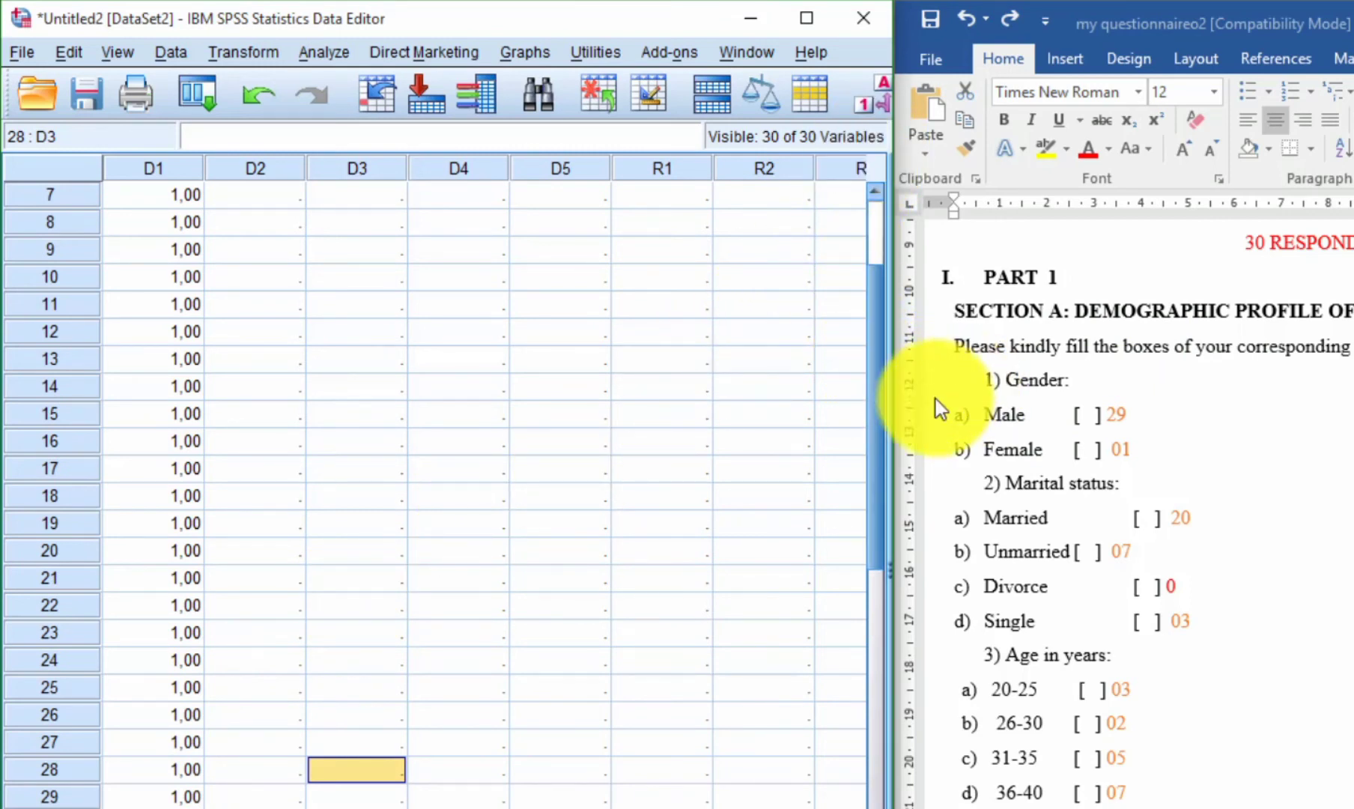
pyautogui.moveTo(895, 395); pyautogui.dragTo(977, 396)
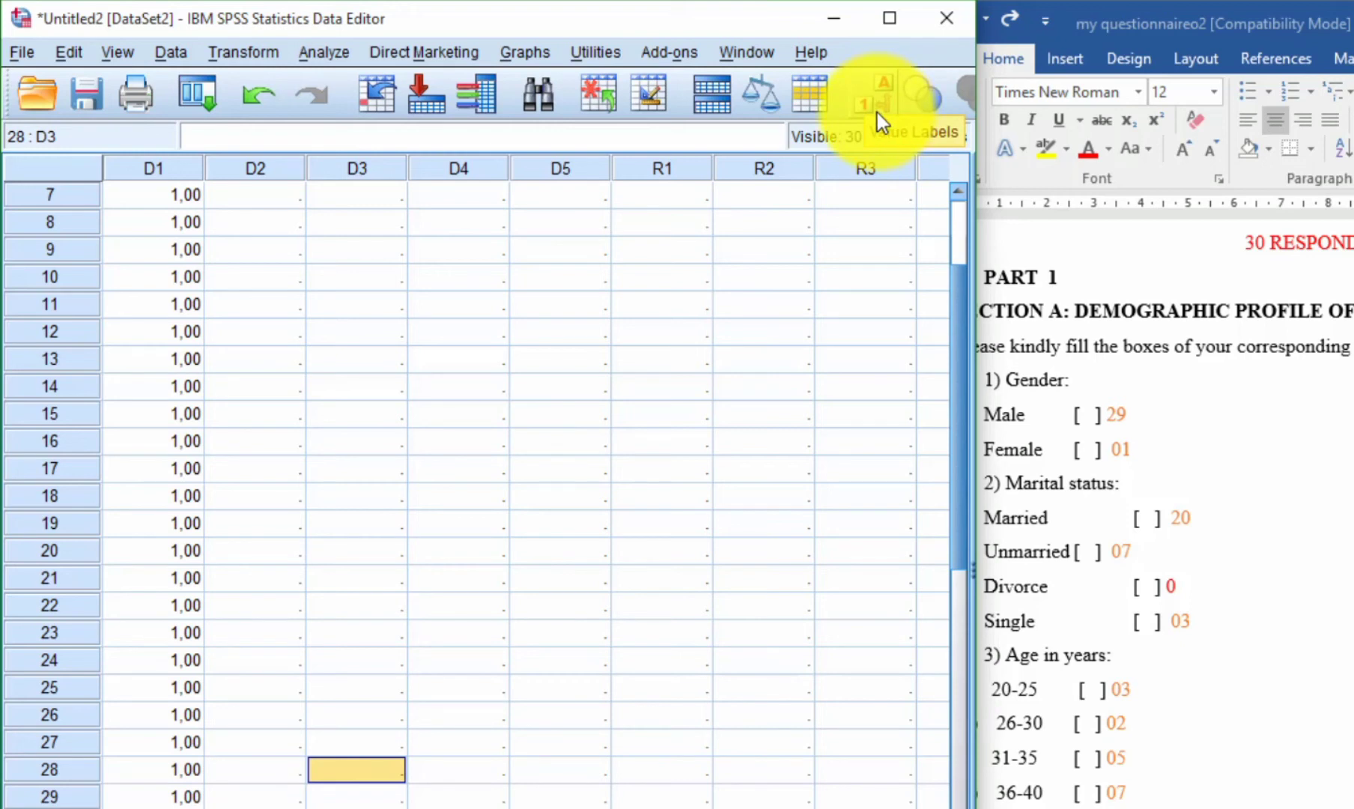
pyautogui.click(877, 111)
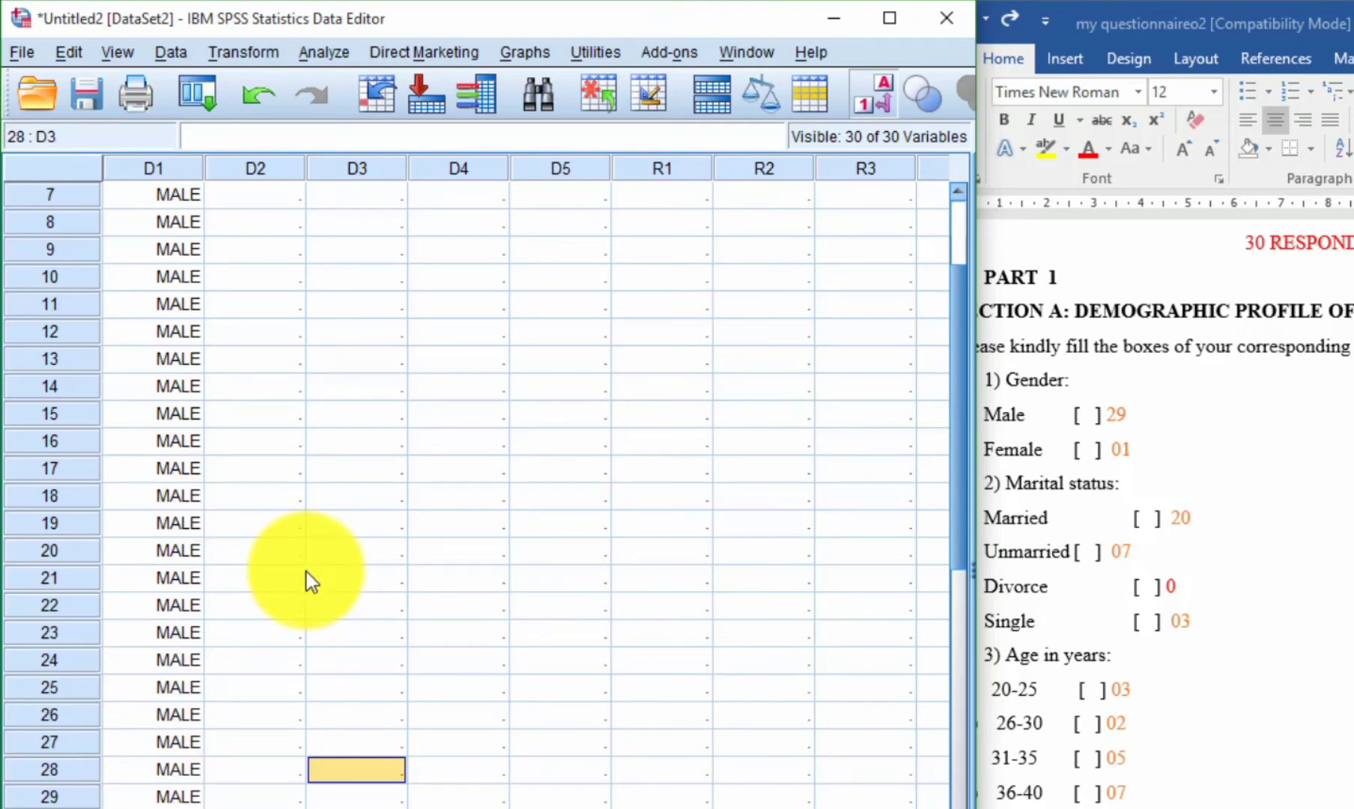
pyautogui.click(869, 114)
pyautogui.scroll(2, 182, 780)
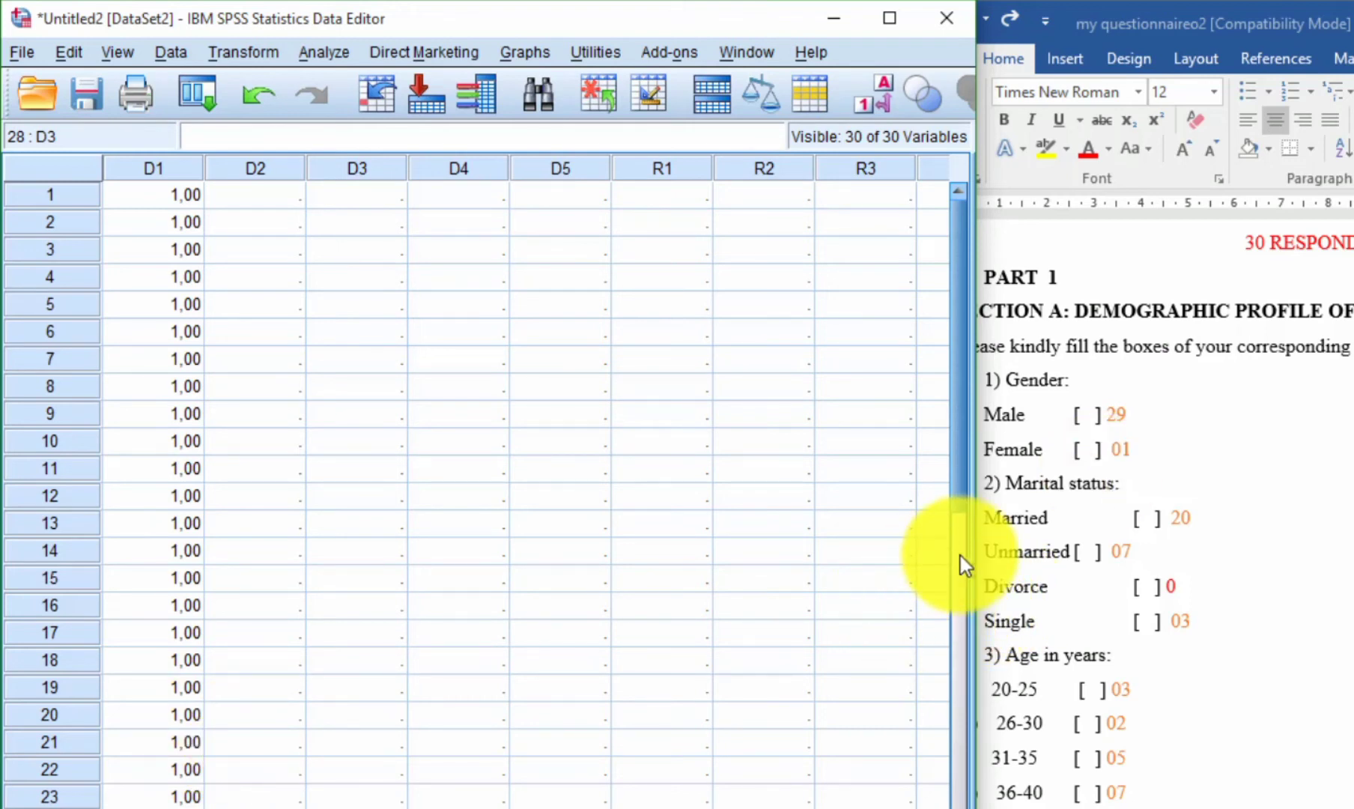
pyautogui.moveTo(961, 565); pyautogui.dragTo(892, 563)
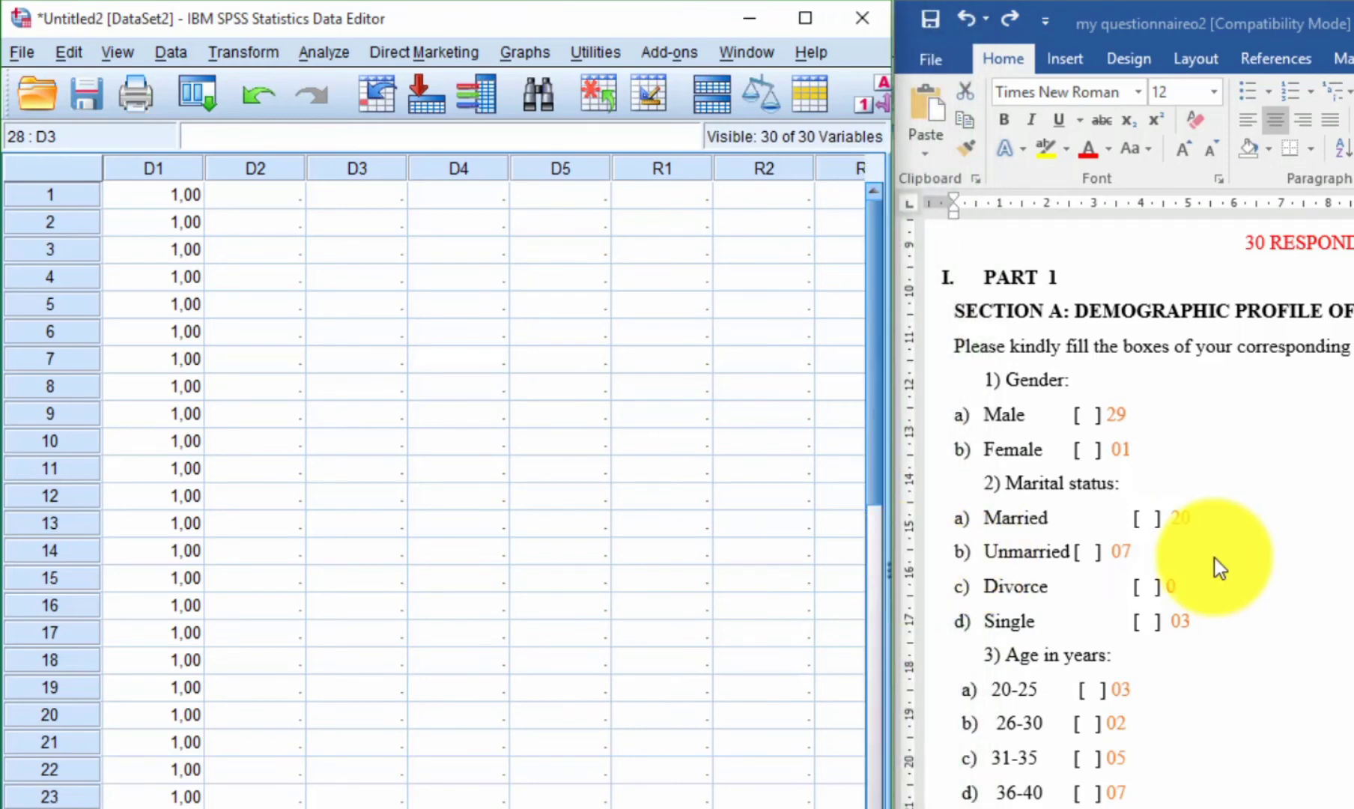
# Copy the code 1 from D1 into column D2 for cases 1 through 20 to record the married respondents.
pyautogui.scroll(-1, 1190, 532)
pyautogui.scroll(4, 1184, 471)
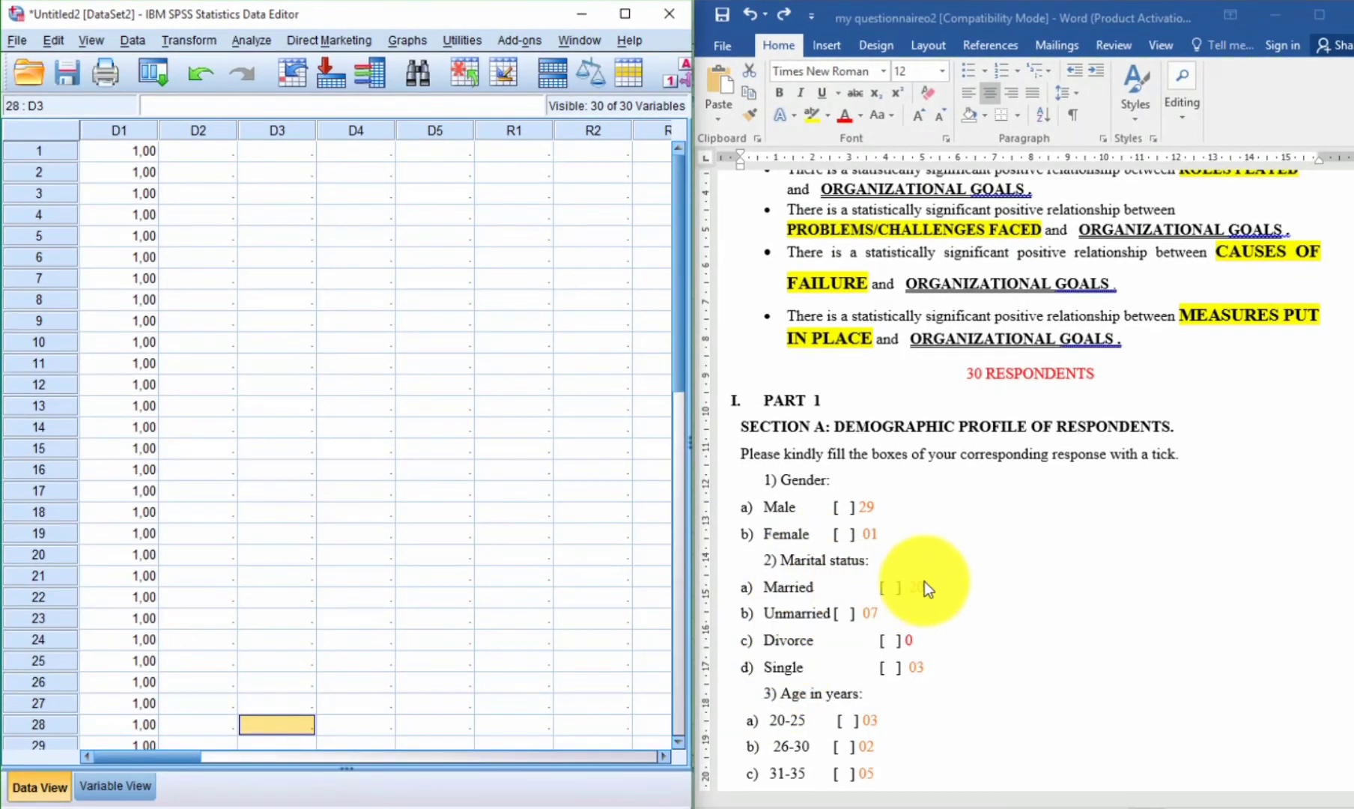
pyautogui.click(124, 158)
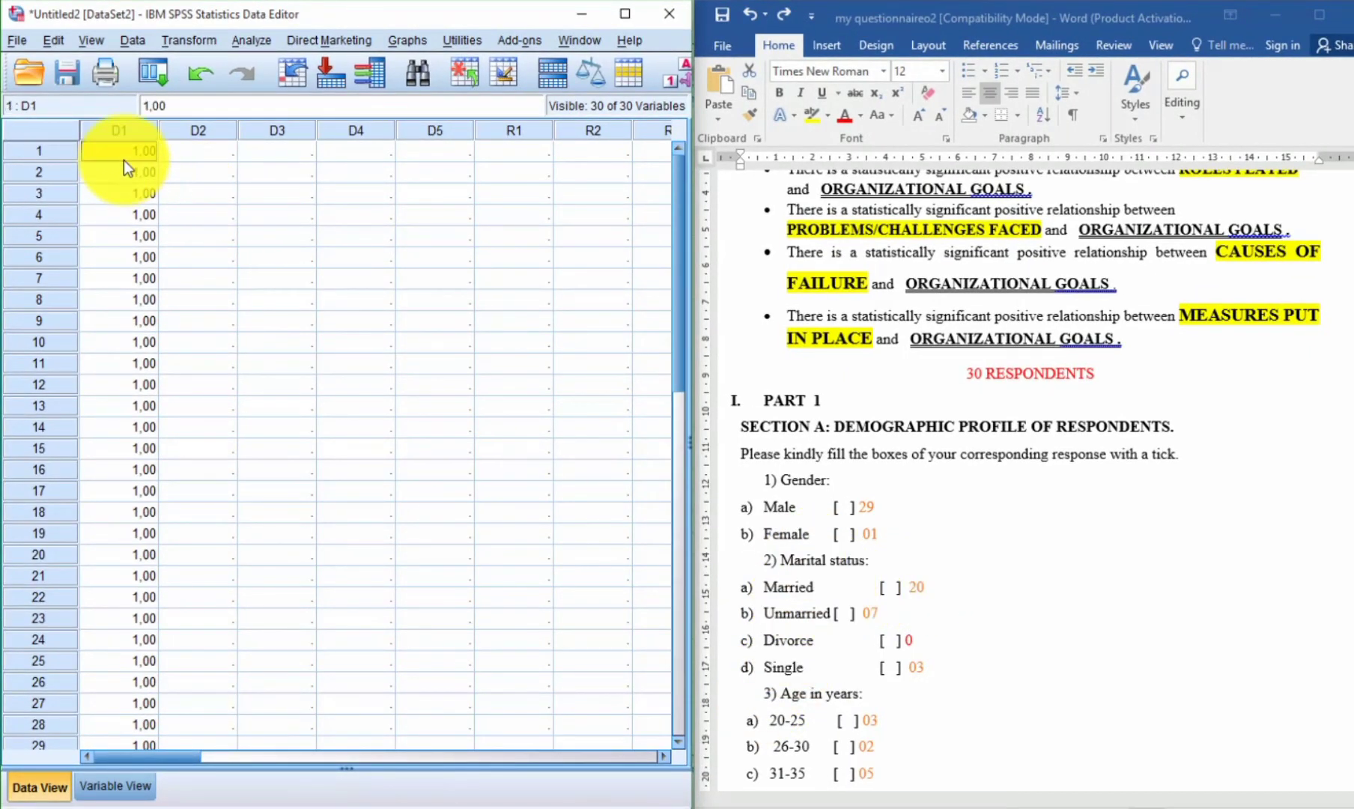
pyautogui.moveTo(214, 153); pyautogui.dragTo(196, 548)
pyautogui.write('1,00 1,00 1,00 1,00 1,00 1,00 1,00 1,00 1,00 1,00 1,00 1,00 1,00 1,00 1,00 1,00 1,00 1,00 1,00 1,00')
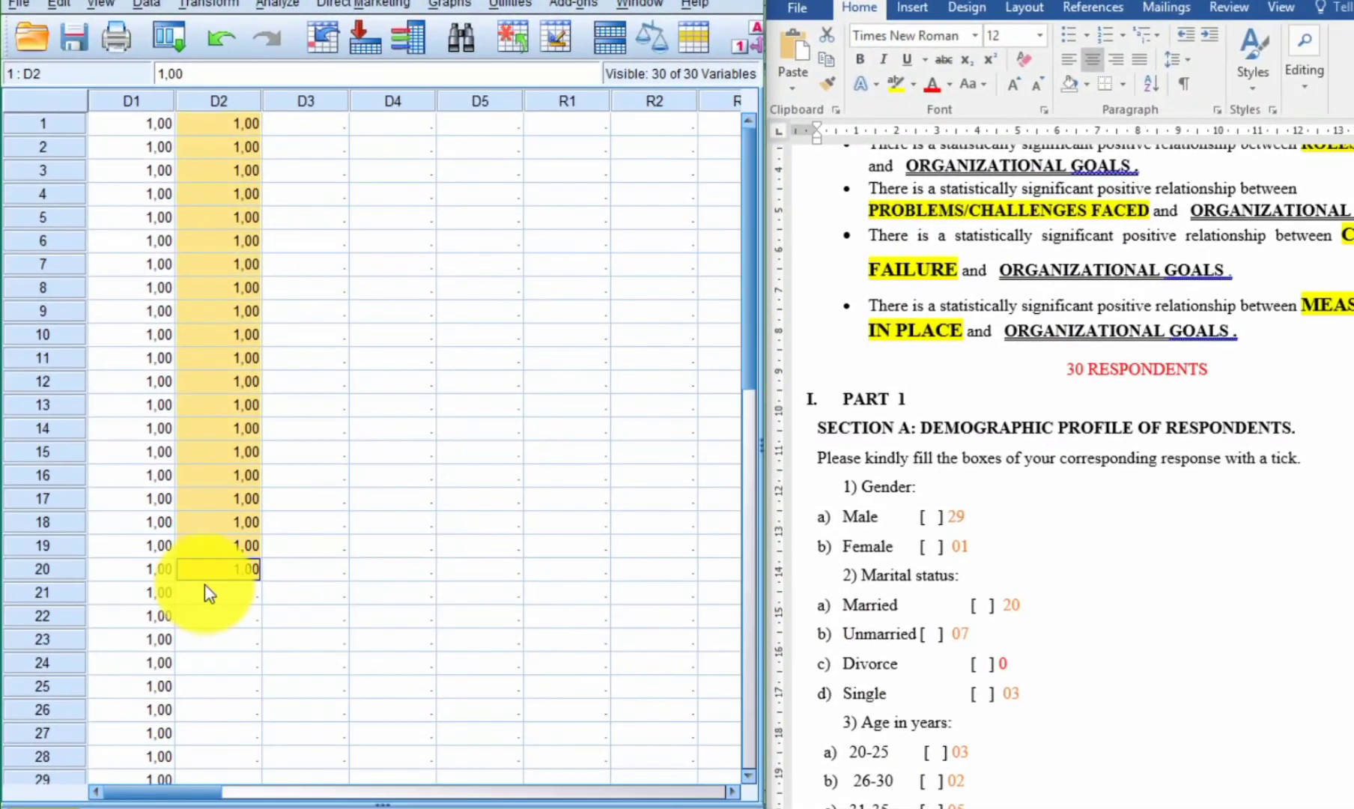
# Fill column D2 with the code 2 for cases 21 through 27 to record the unmarried respondents.
pyautogui.click(944, 566)
pyautogui.write('2')
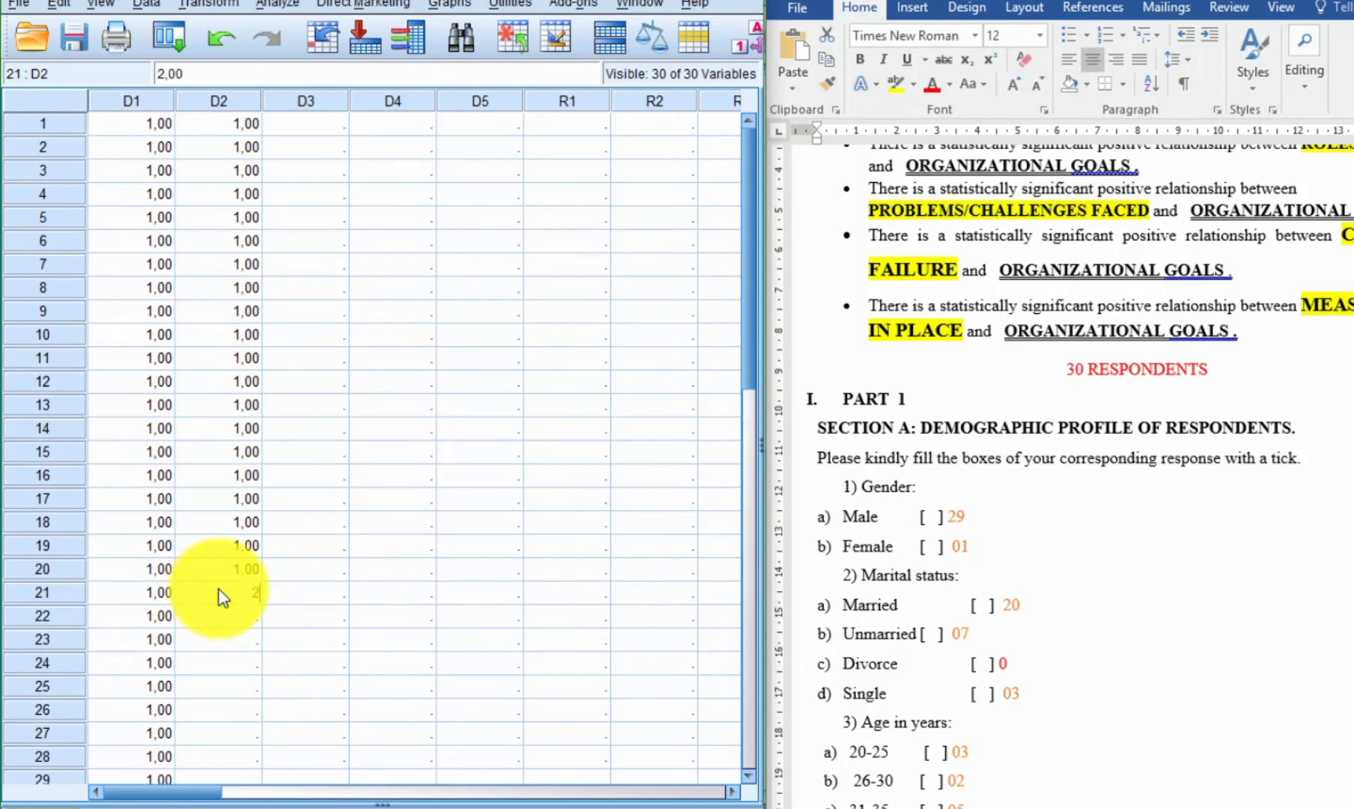
pyautogui.press('Return')
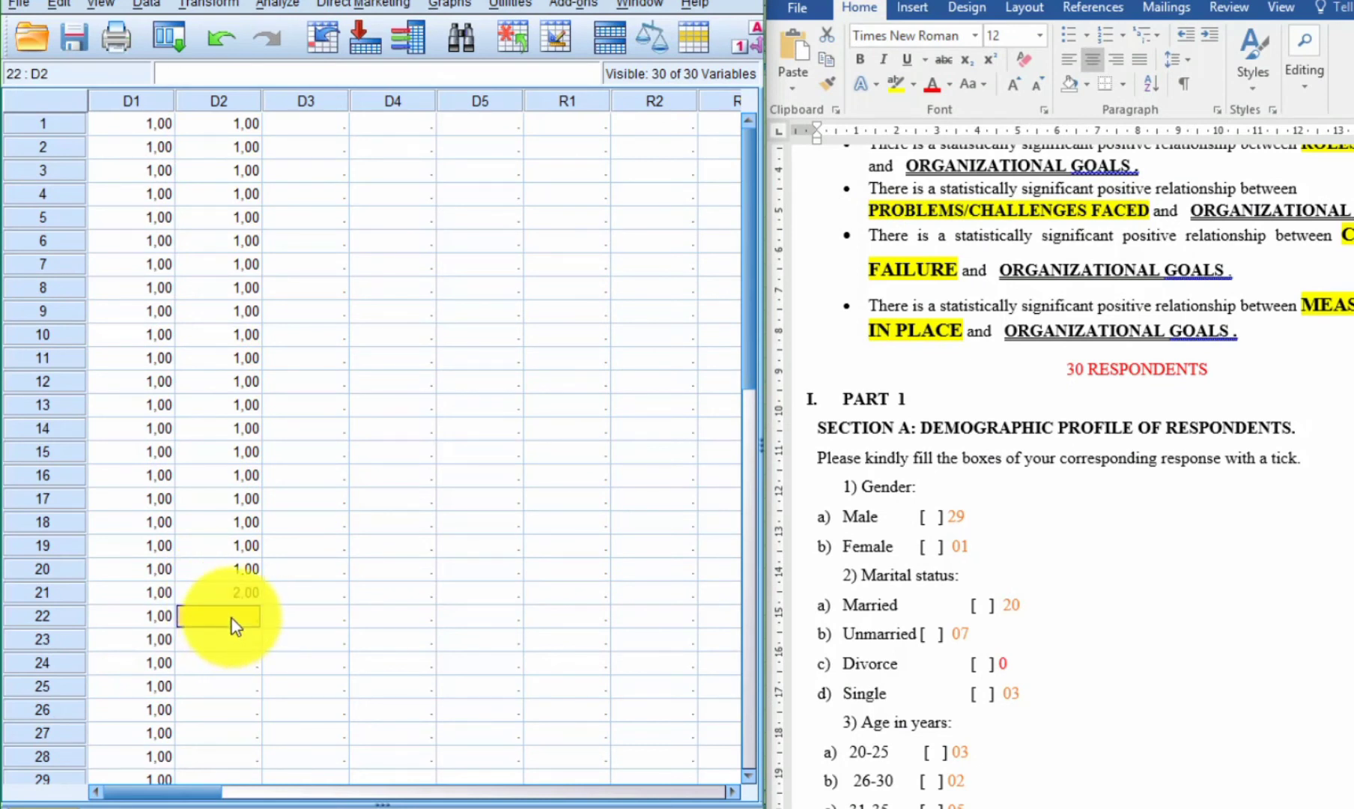
pyautogui.moveTo(232, 620); pyautogui.dragTo(186, 735)
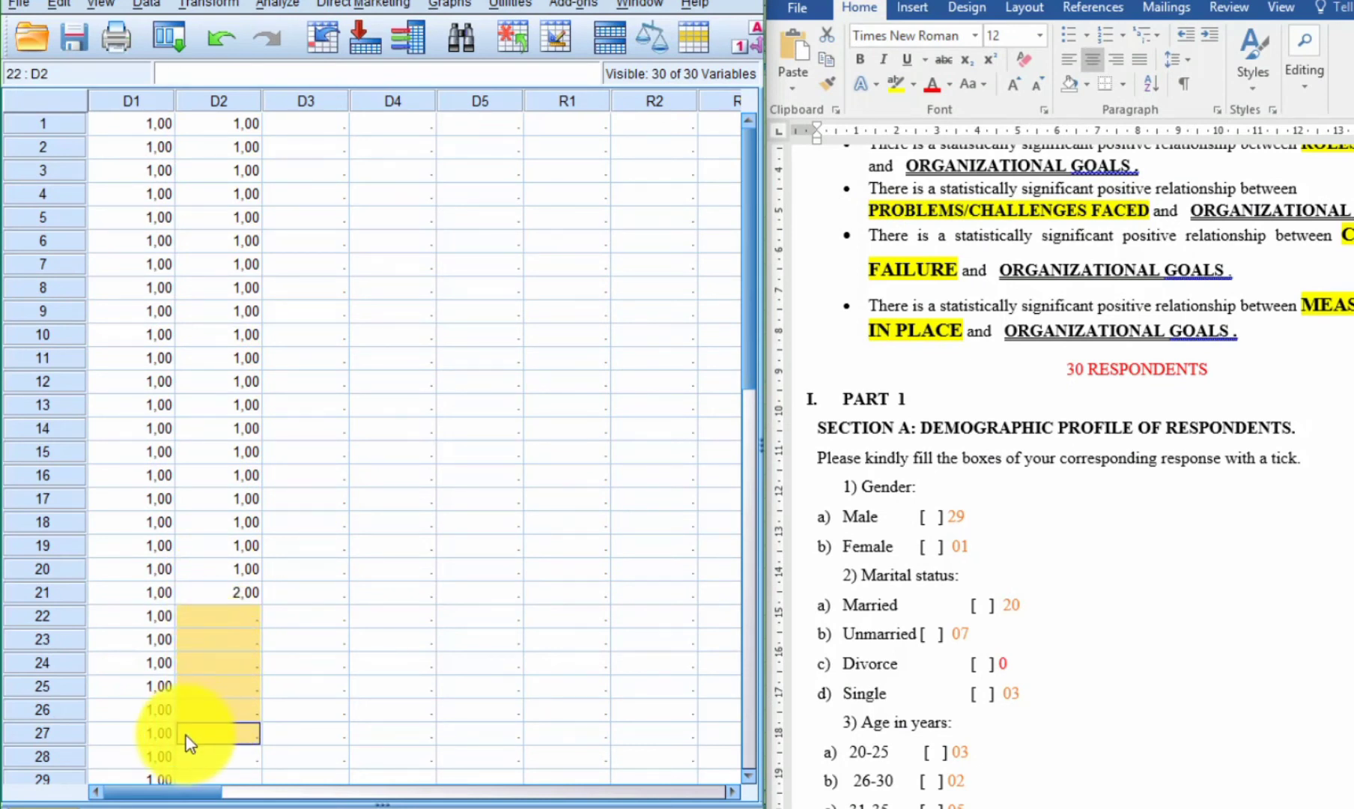
pyautogui.write('2,00')
pyautogui.scroll(-3, 205, 666)
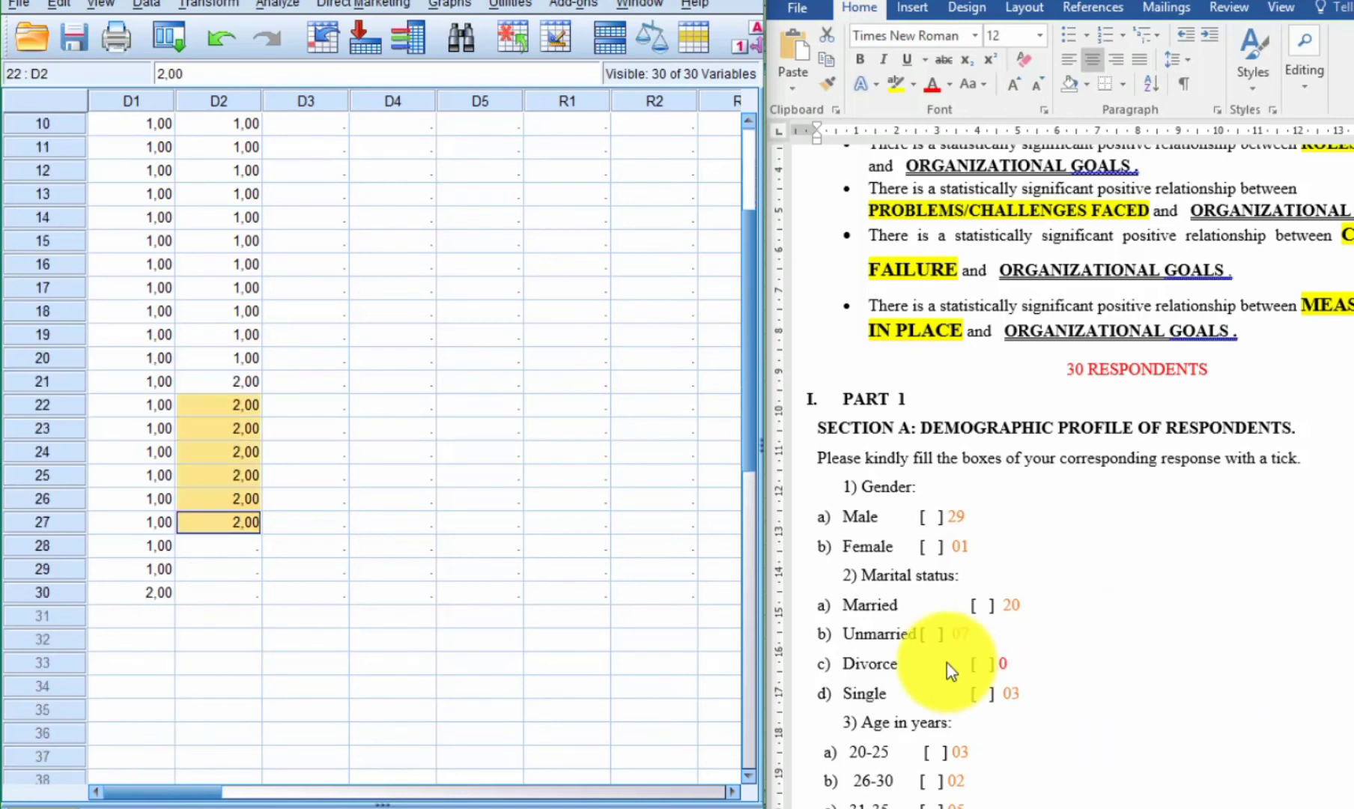
# Enter the code 4 in column D2 for cases 28 through 30 to record the single respondents.
pyautogui.scroll(-1, 958, 667)
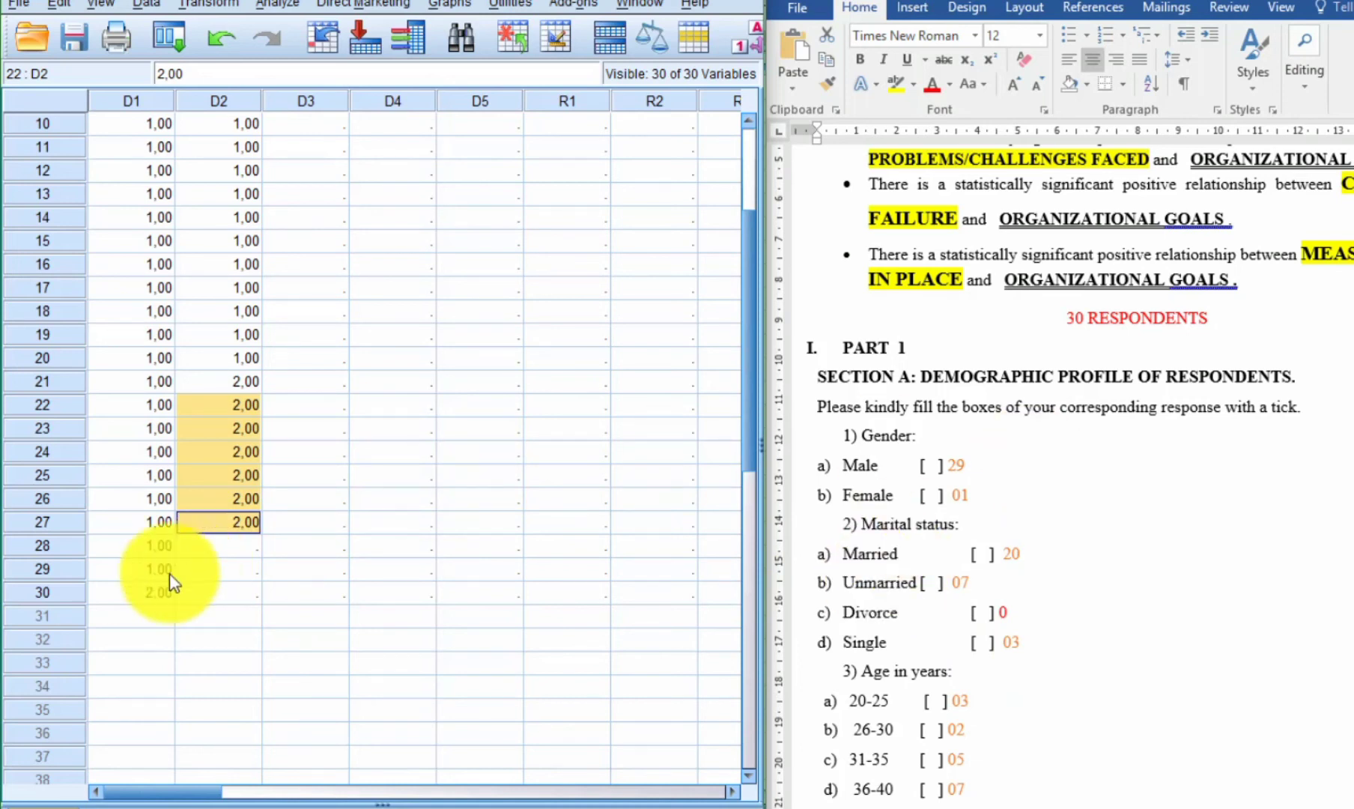
pyautogui.click(239, 550)
pyautogui.write('4')
pyautogui.press('Return')
pyautogui.write('4')
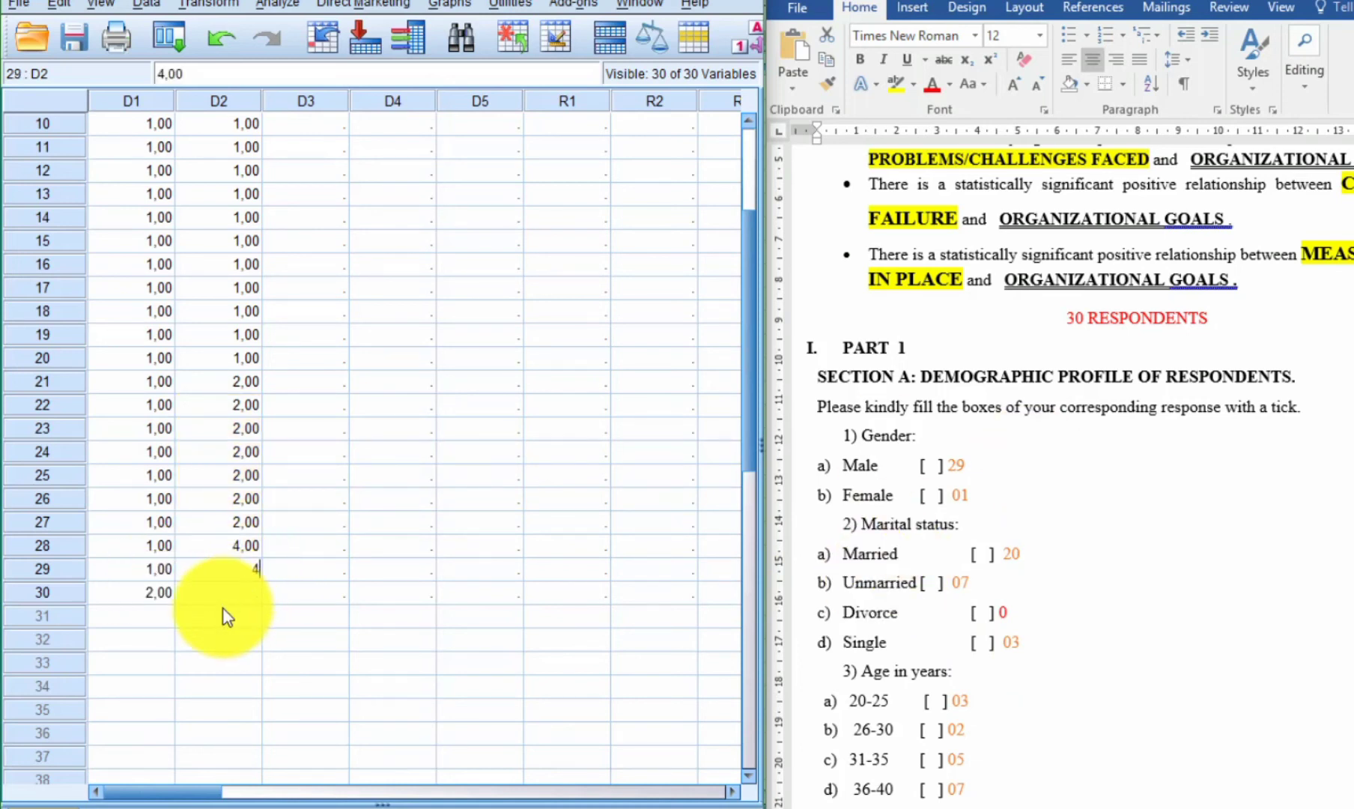
pyautogui.press('Return')
pyautogui.write('4')
# Check the marital status entries by showing them as value labels, and return the grid to numeric codes.
pyautogui.click(321, 567)
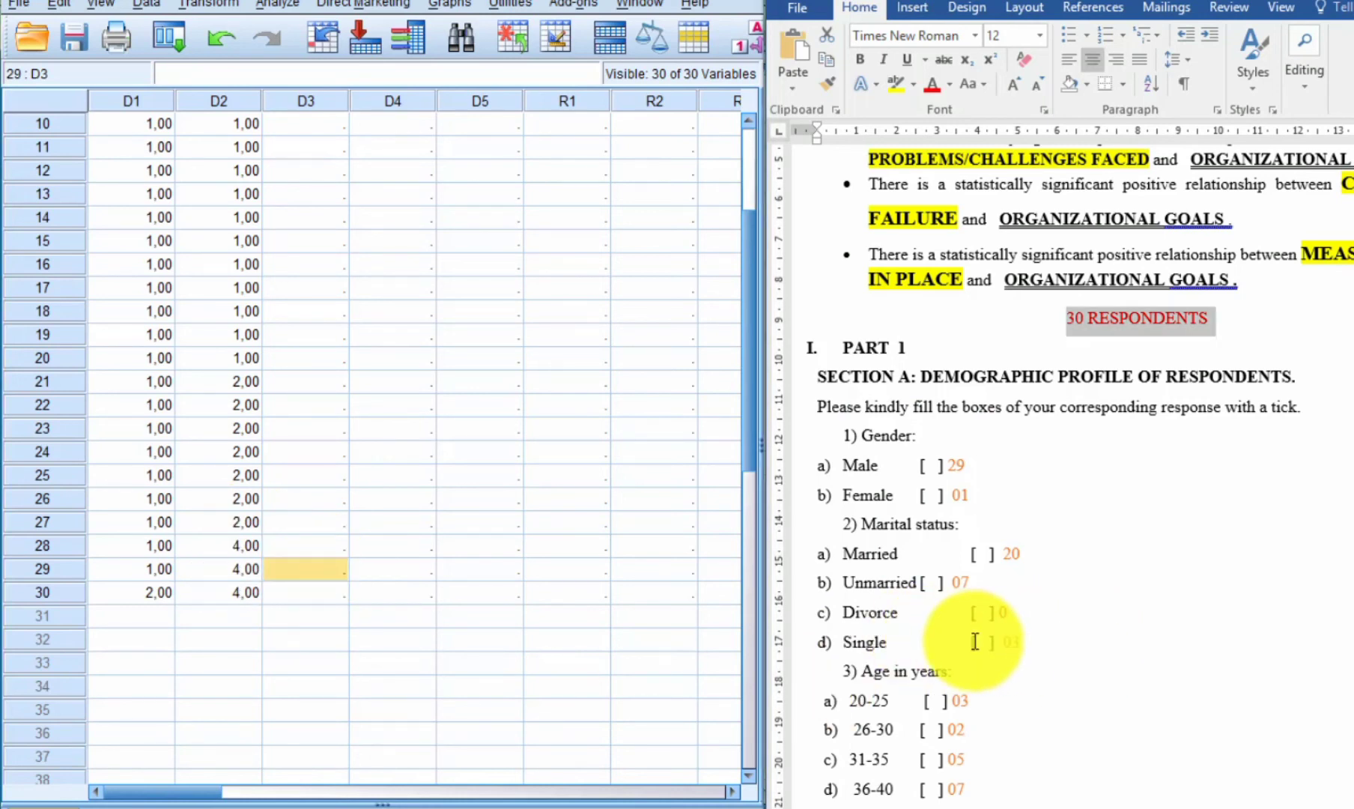
pyautogui.click(652, 36)
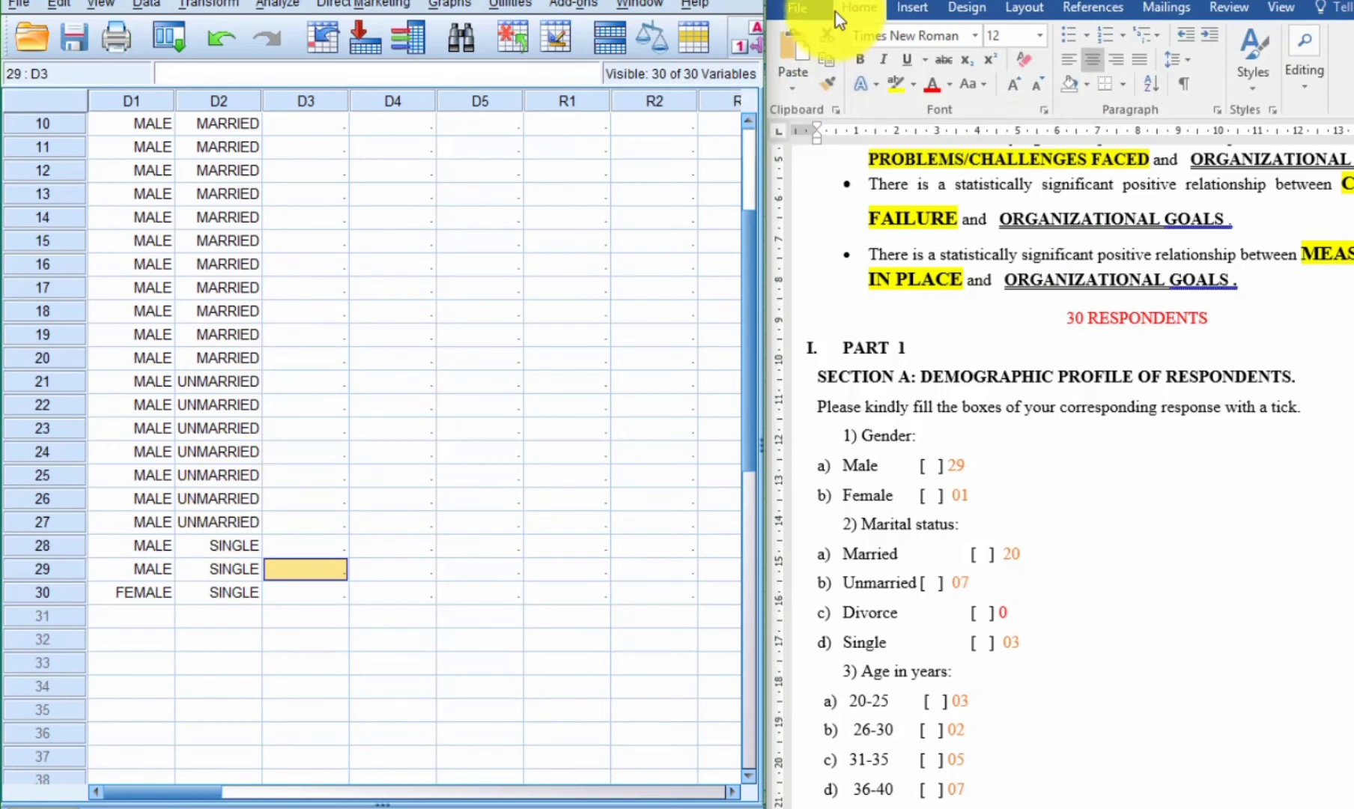
pyautogui.click(749, 46)
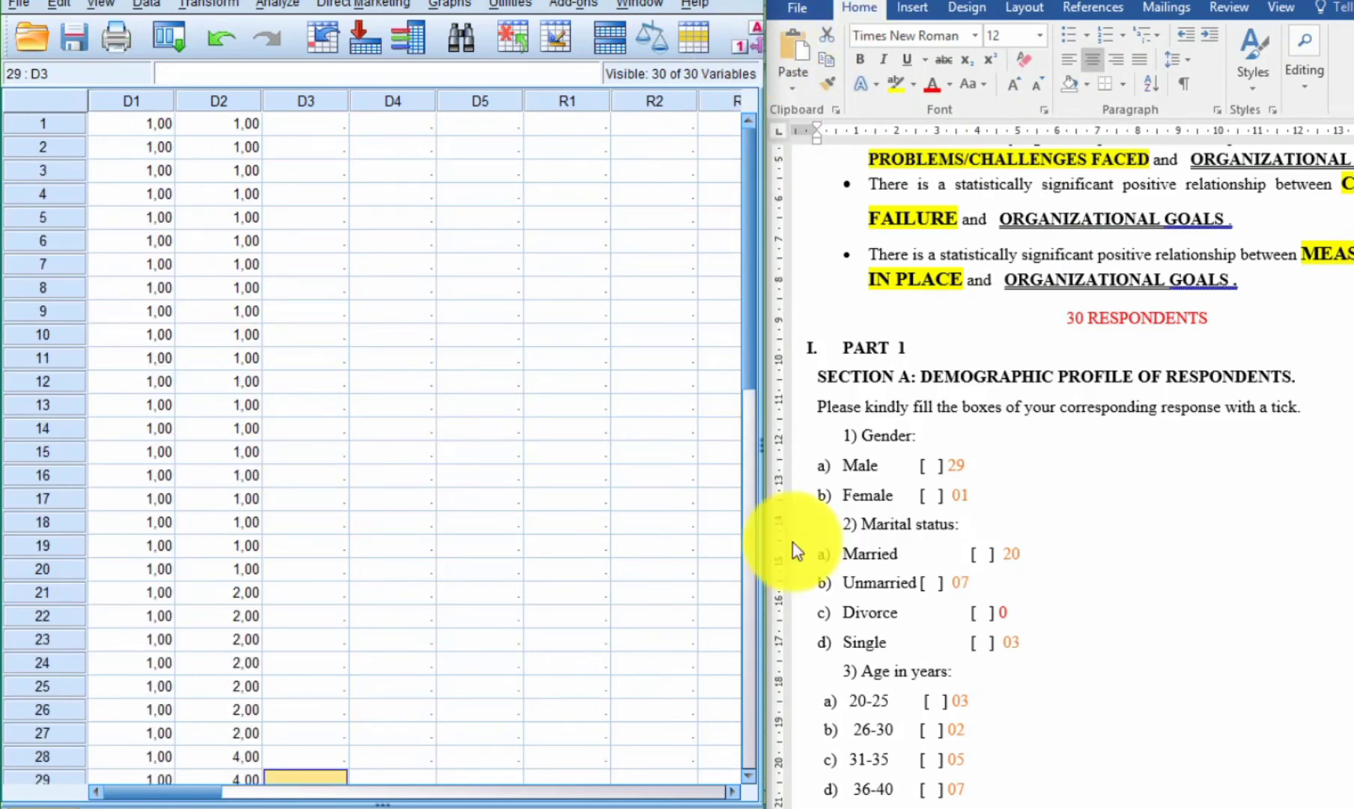
# Enter the age codes in column D3: 1 for cases 1 to 3, 2 for cases 4 and 5, and 3 for cases 6 to 10.
pyautogui.scroll(-5, 985, 532)
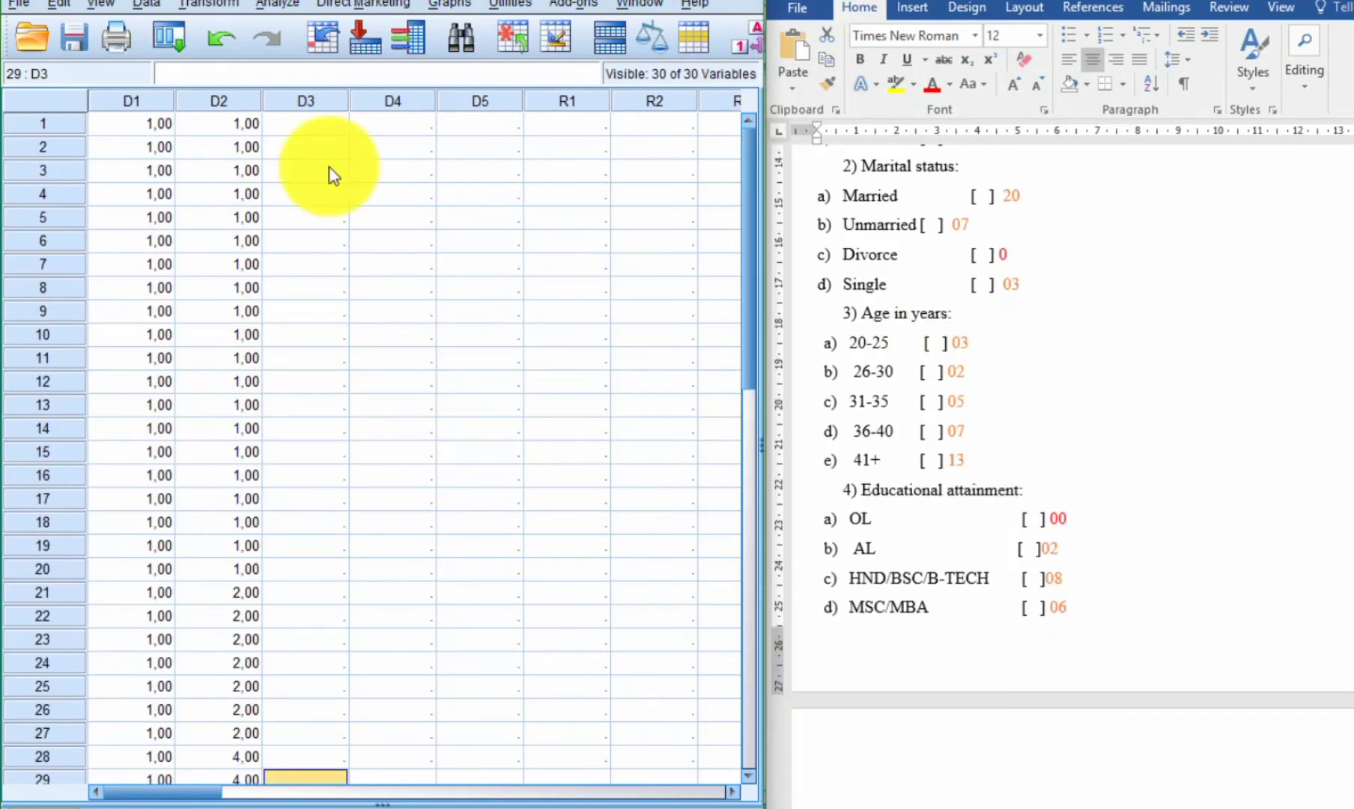
pyautogui.click(315, 126)
pyautogui.write('1')
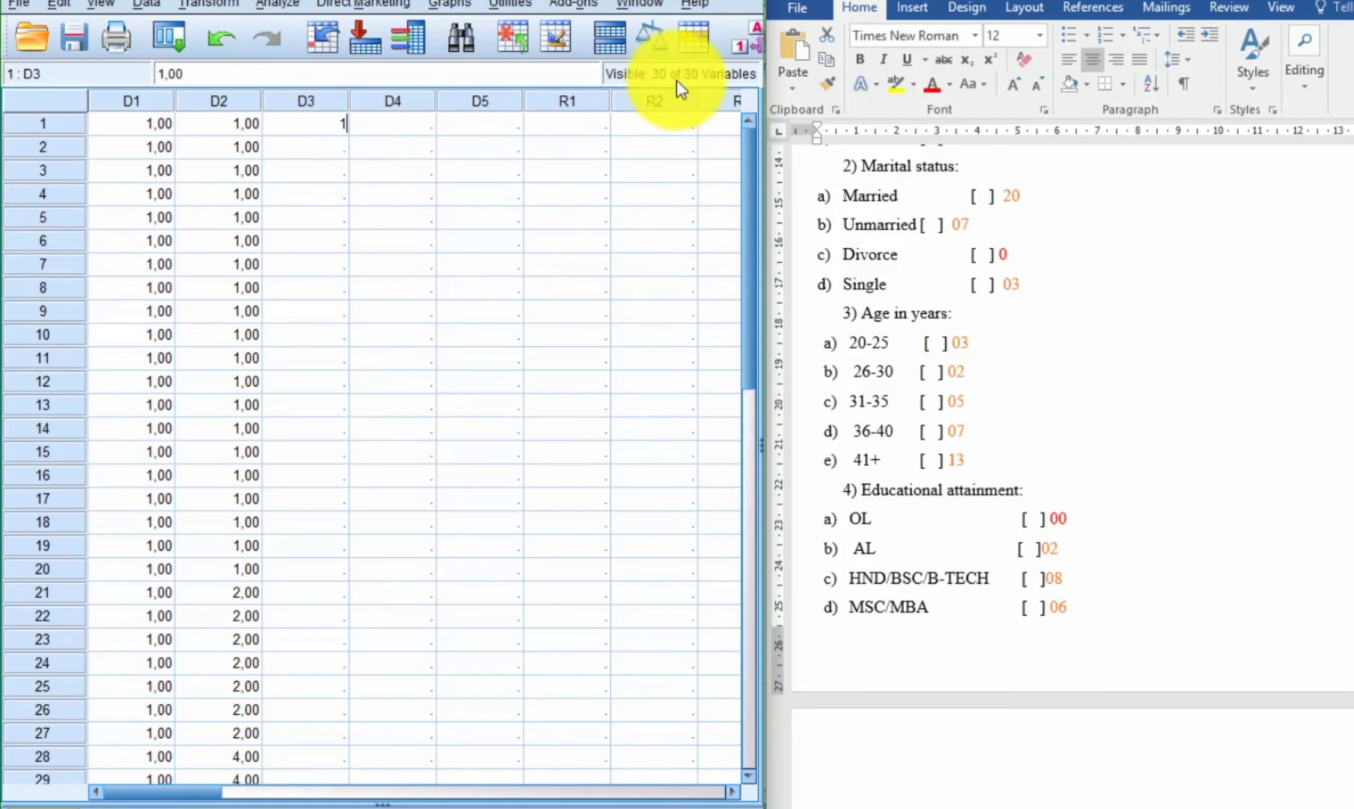
pyautogui.press('Return')
pyautogui.write('1')
pyautogui.press('Return')
pyautogui.write('1')
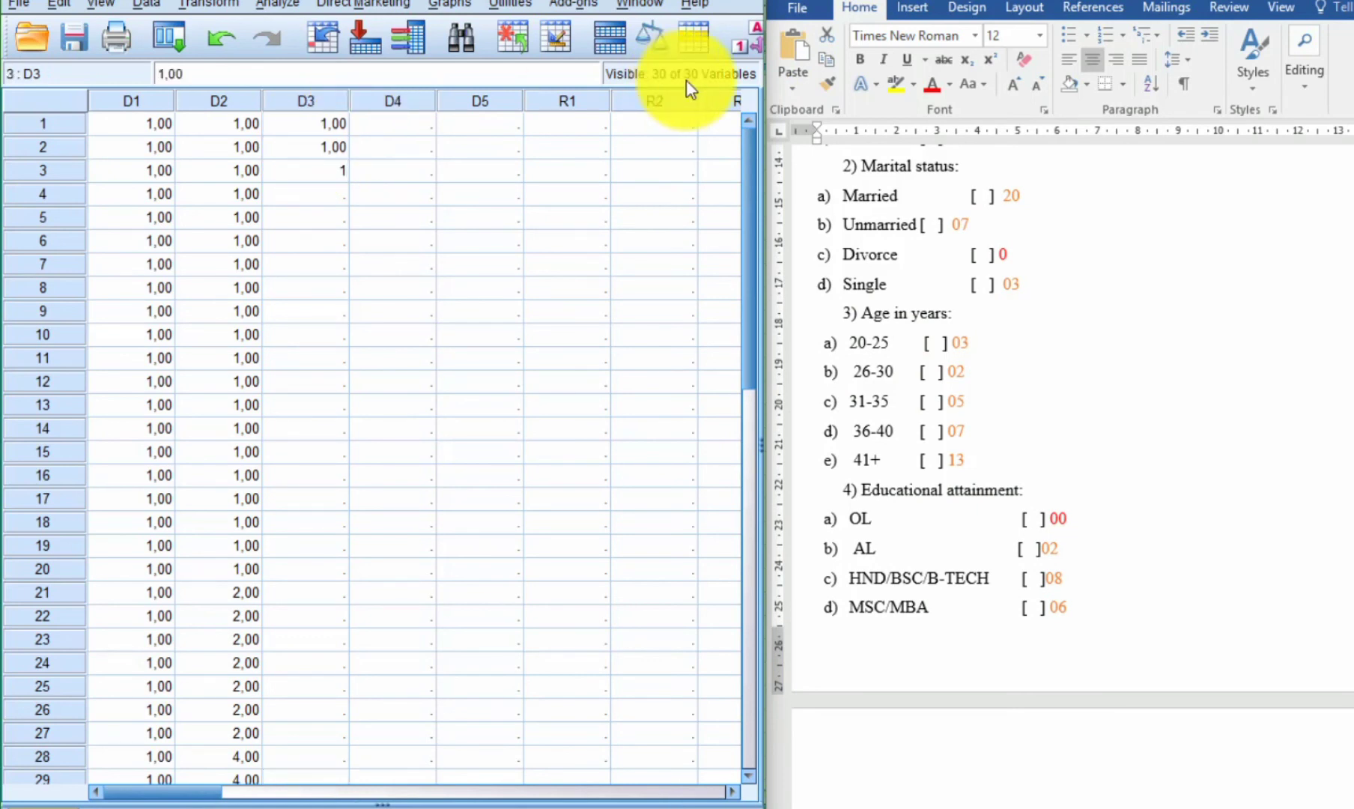
pyautogui.write('2')
pyautogui.press('Return')
pyautogui.write('2')
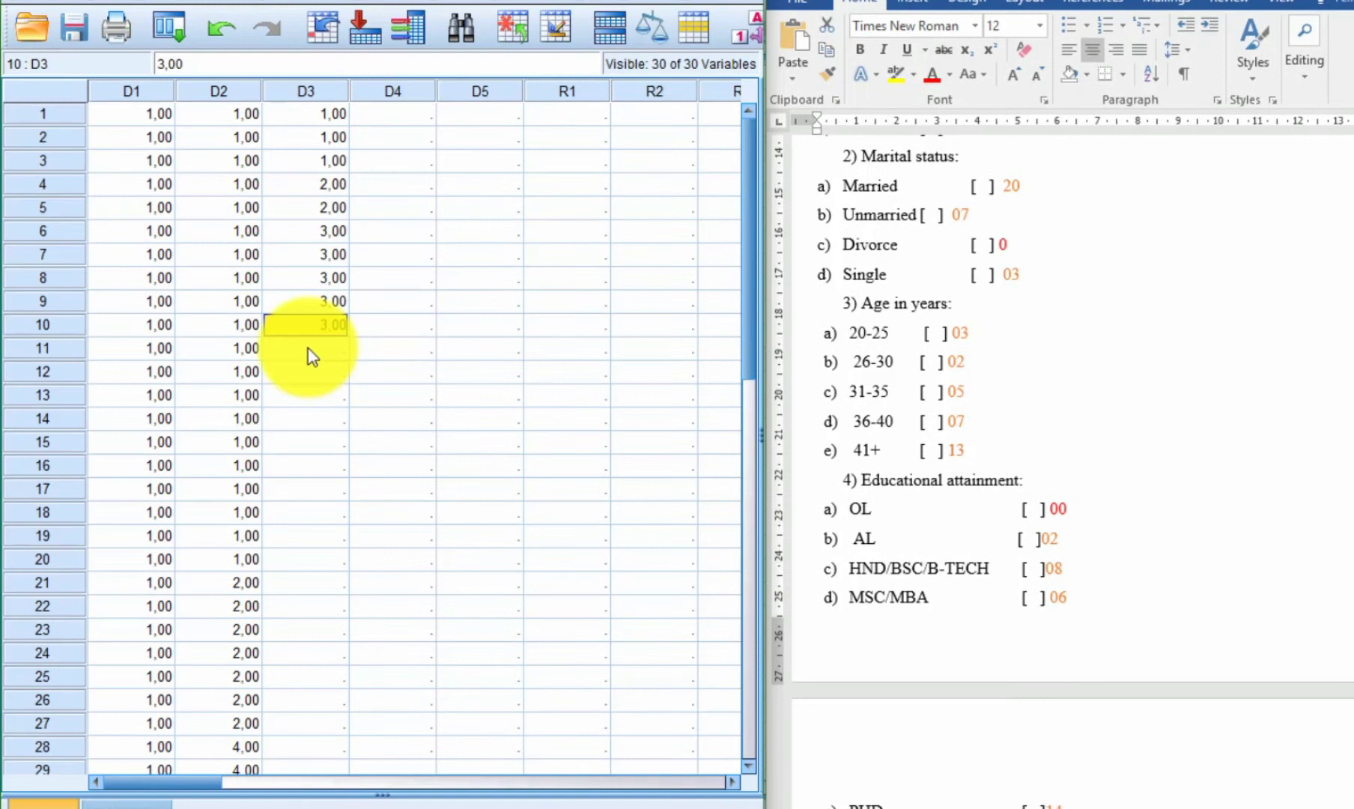
# Enter 4 in column D3 for case 11 and copy it into cases 12 through 17 for the 36-40 age group.
pyautogui.click(308, 358)
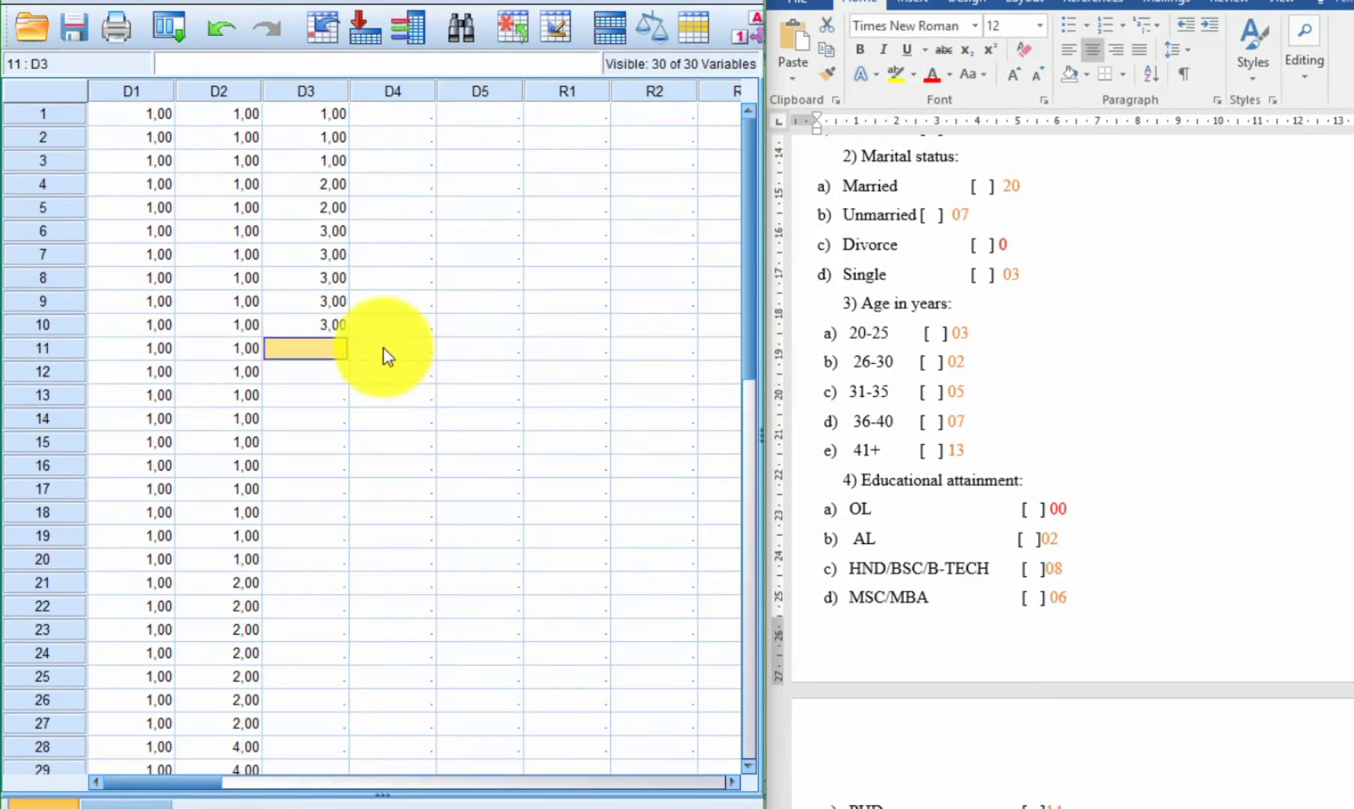
pyautogui.write('4')
pyautogui.press('Return')
pyautogui.click(332, 334)
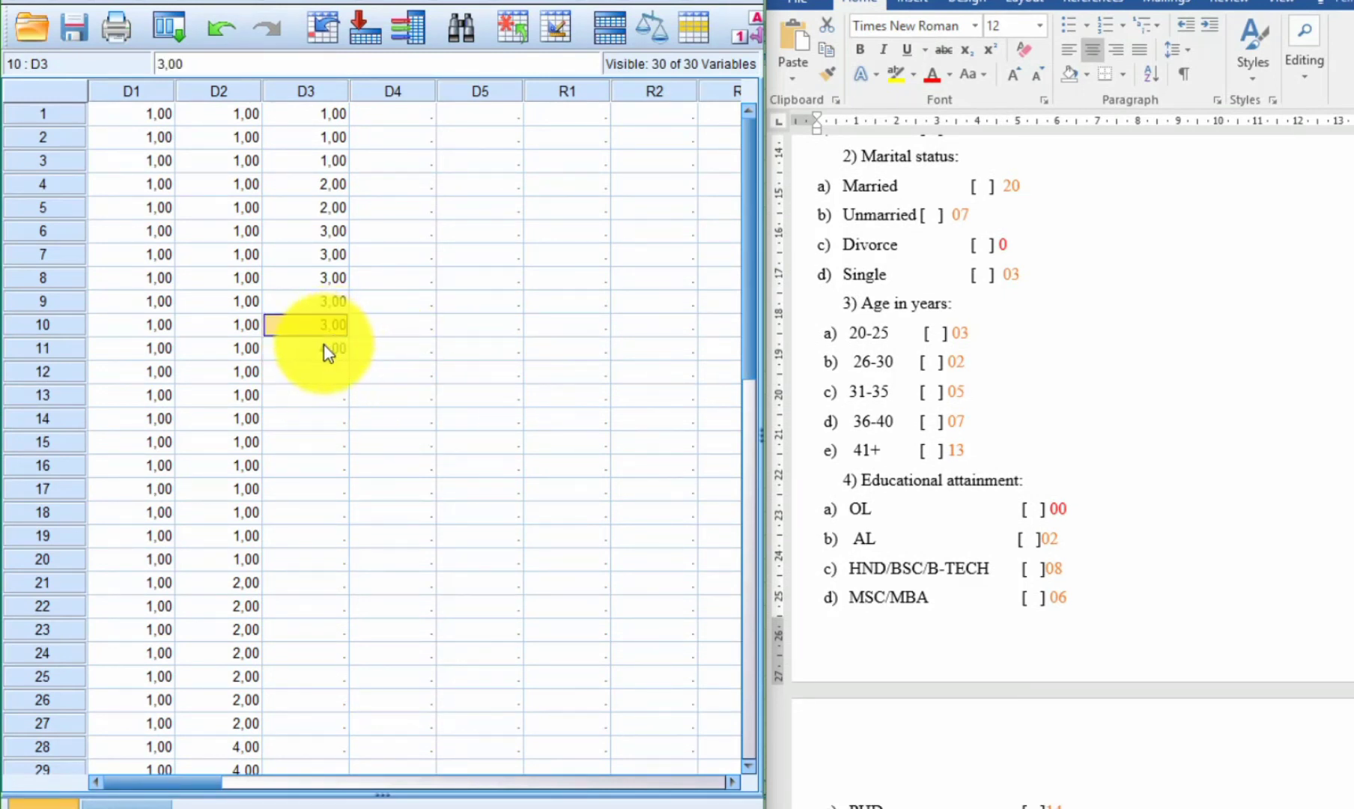
pyautogui.click(323, 343)
pyautogui.moveTo(322, 367); pyautogui.dragTo(322, 483)
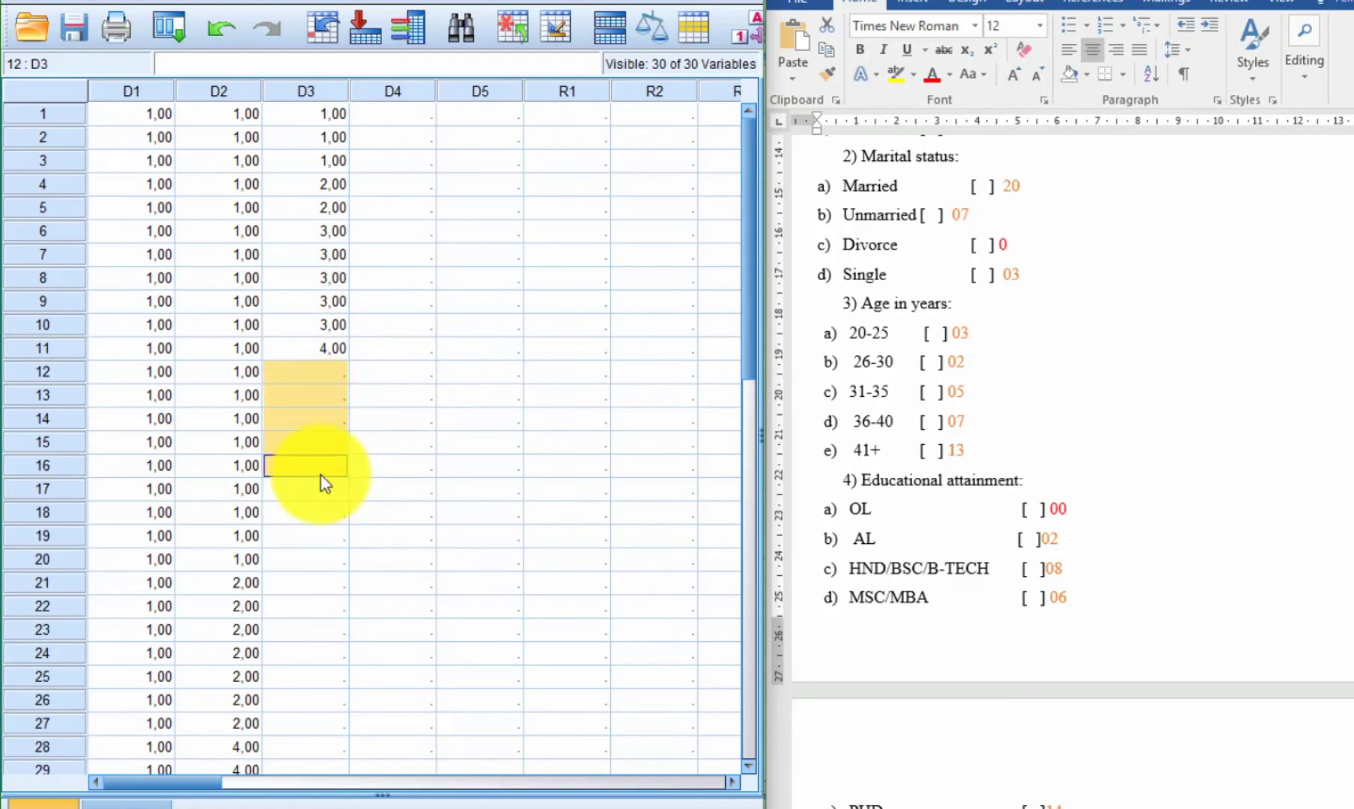
pyautogui.write('4,00 4,00 4,00 4,00 4,00 4,00')
# Enter 5 in column D3 for case 18 and copy it through case 30 for the 41+ age group.
pyautogui.scroll(-1, 912, 430)
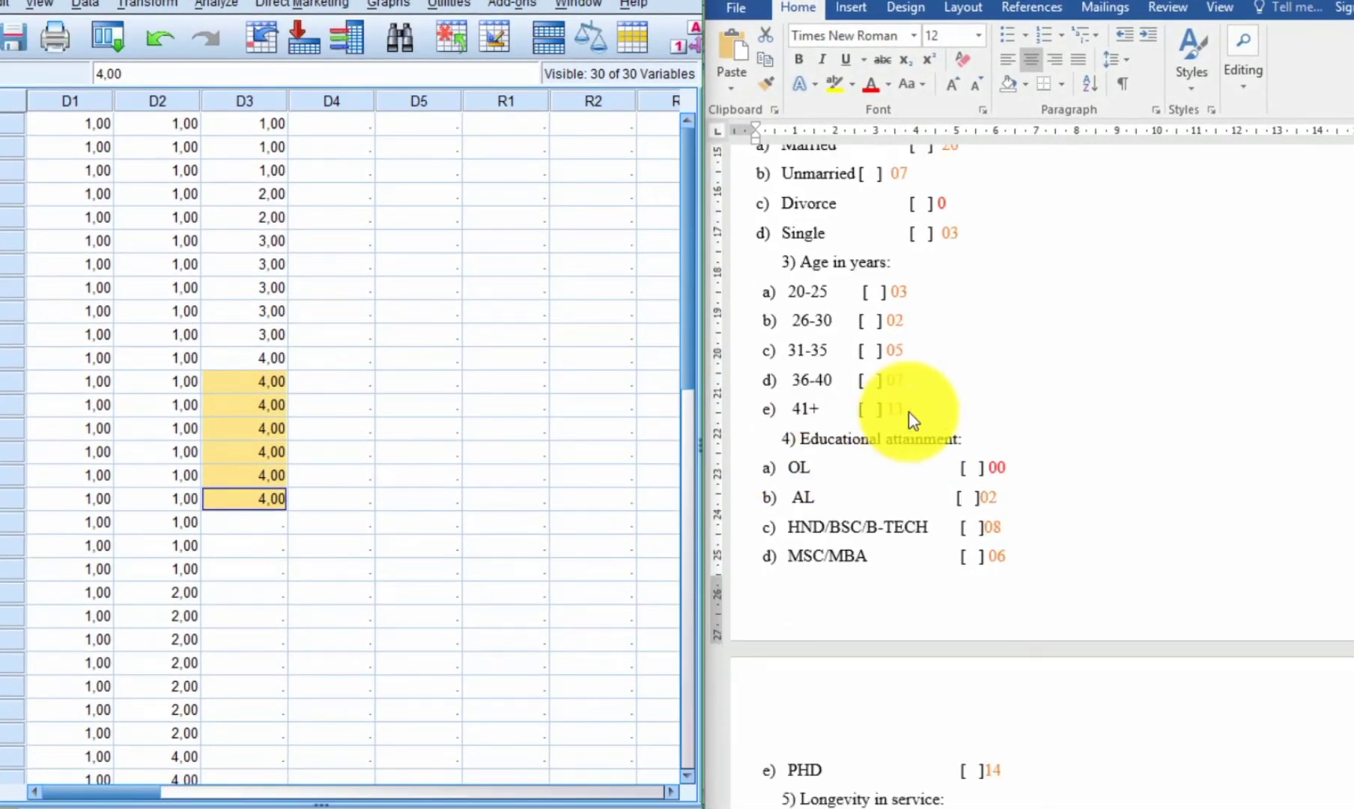
pyautogui.moveTo(909, 409); pyautogui.dragTo(809, 419)
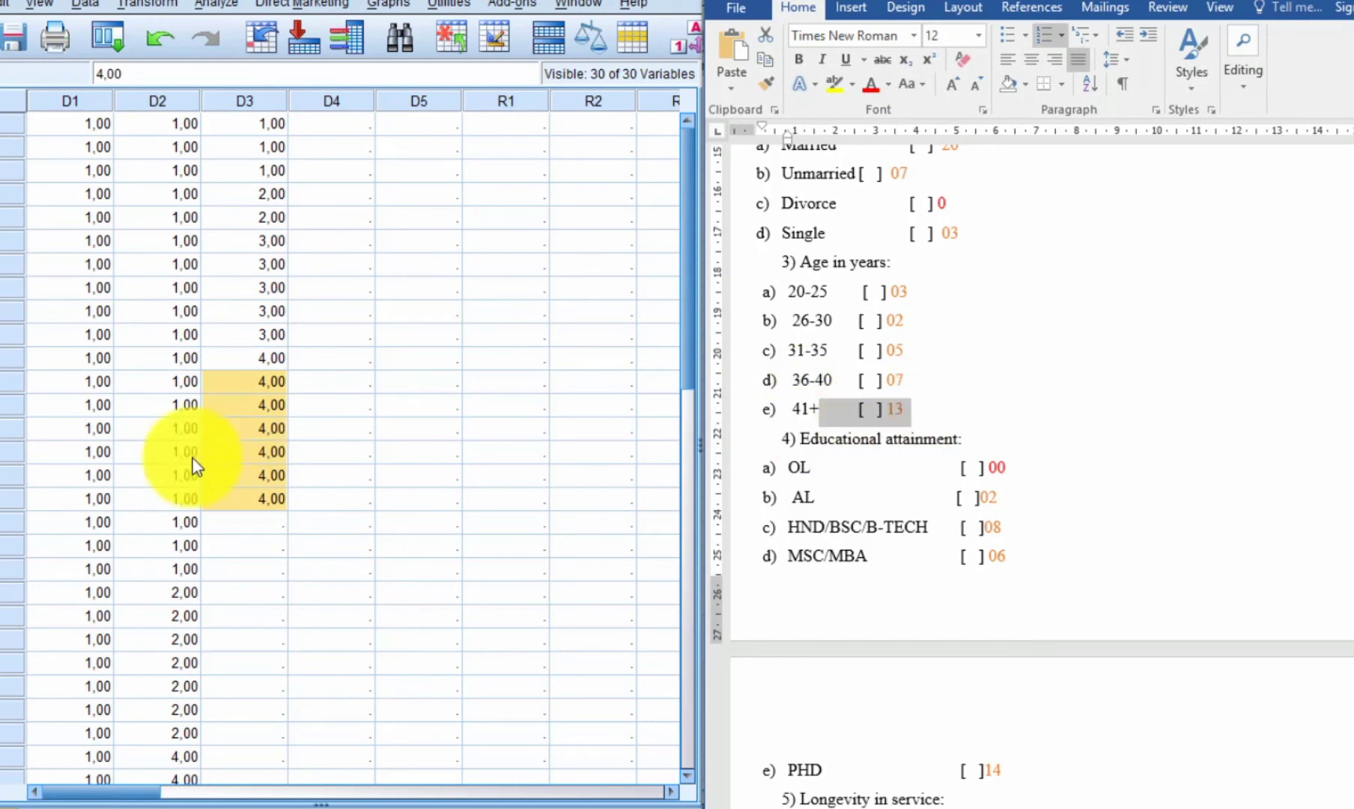
pyautogui.click(235, 521)
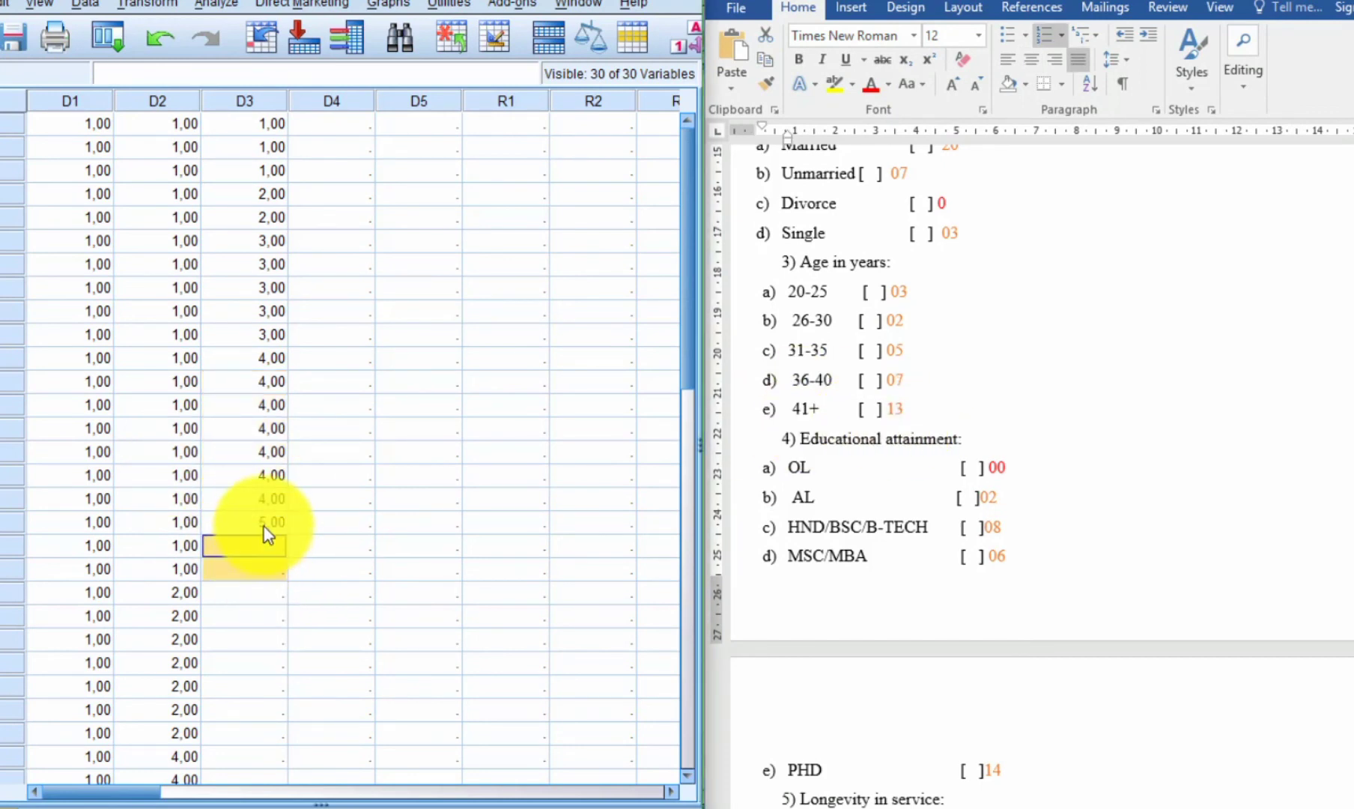
pyautogui.write('5')
pyautogui.moveTo(264, 552); pyautogui.dragTo(286, 684)
pyautogui.write('5,00 5,00 5,00 5,00 5,00 5,00 5,00 5,00 5,00 5,00 5,00 5,00')
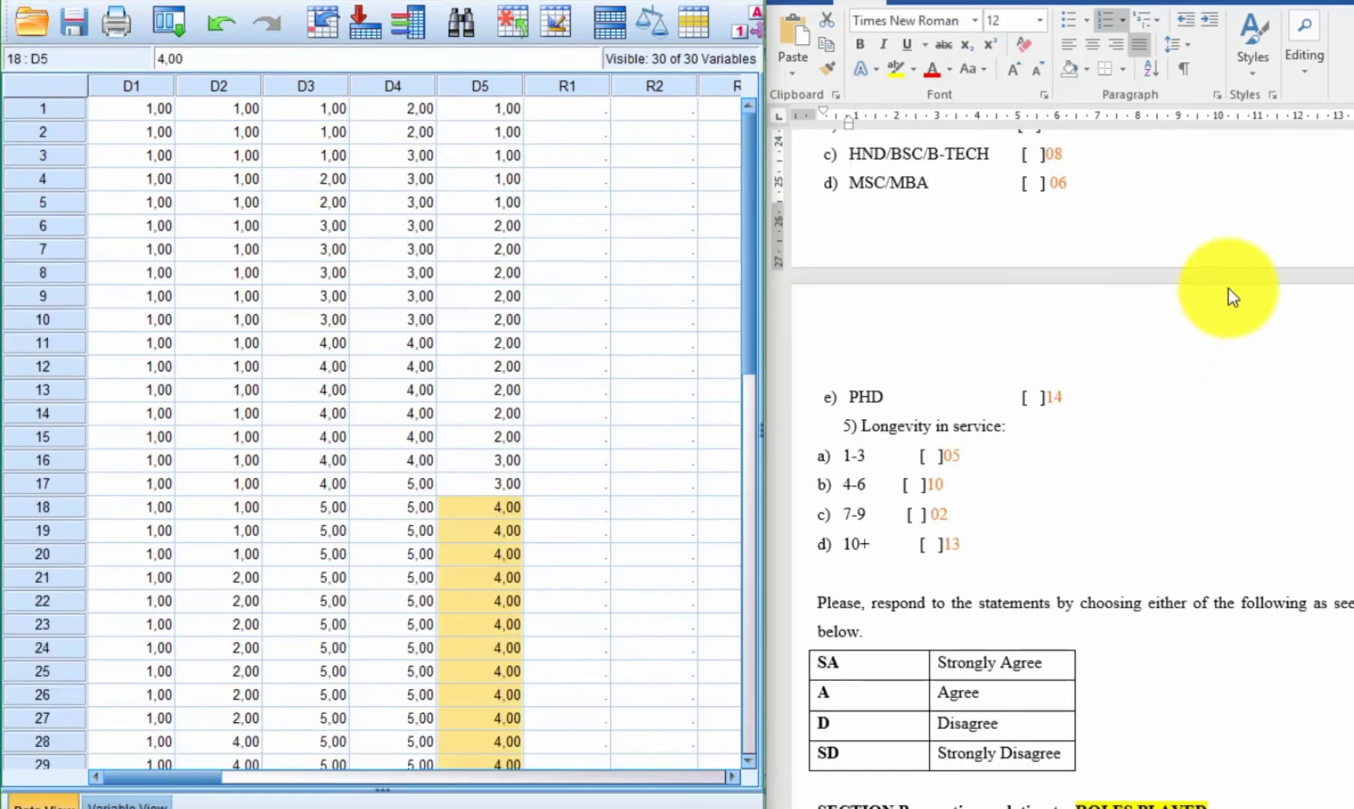
# Copy the code 1 from D5 into column R1 for cases 1 through 20 to record the Strongly Agree answers to statement 06.
pyautogui.scroll(-12, 1202, 405)
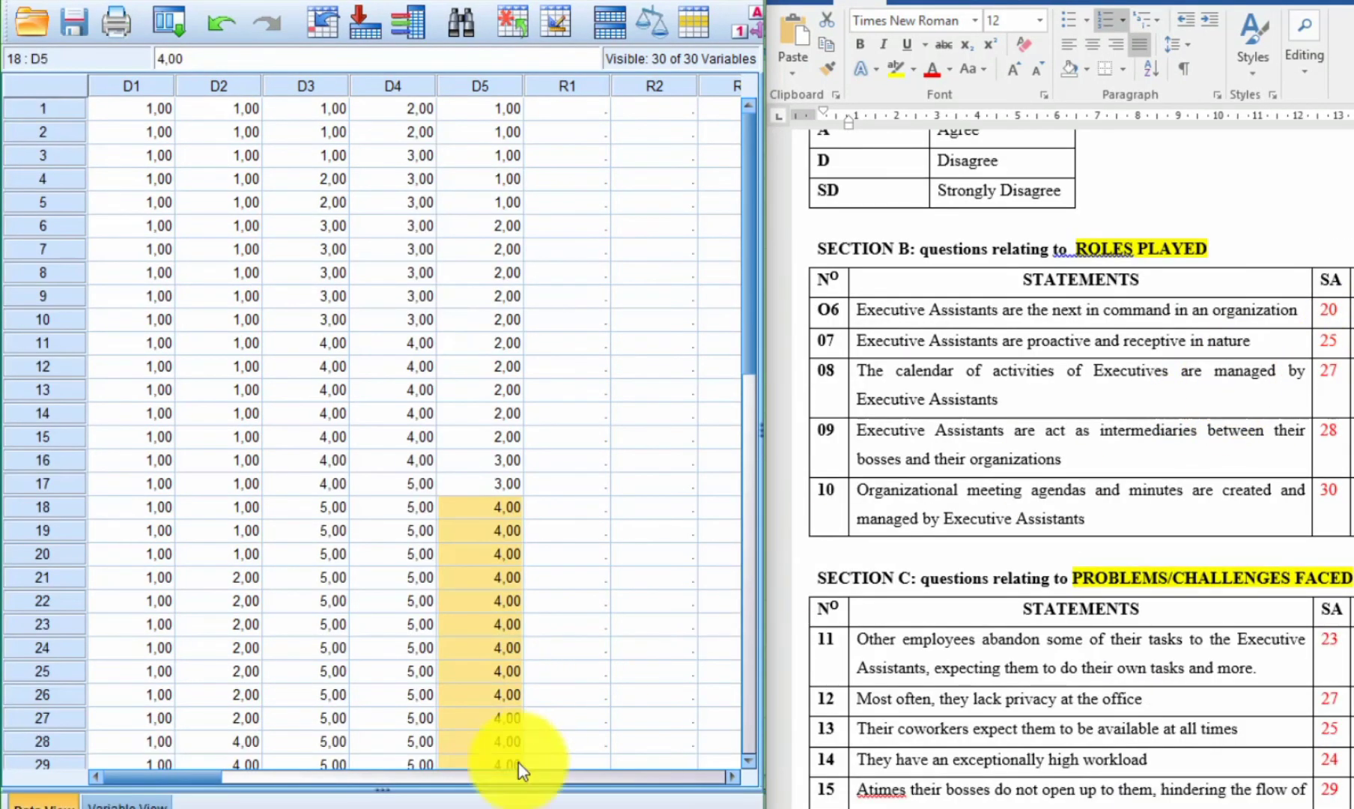
pyautogui.doubleClick(733, 777)
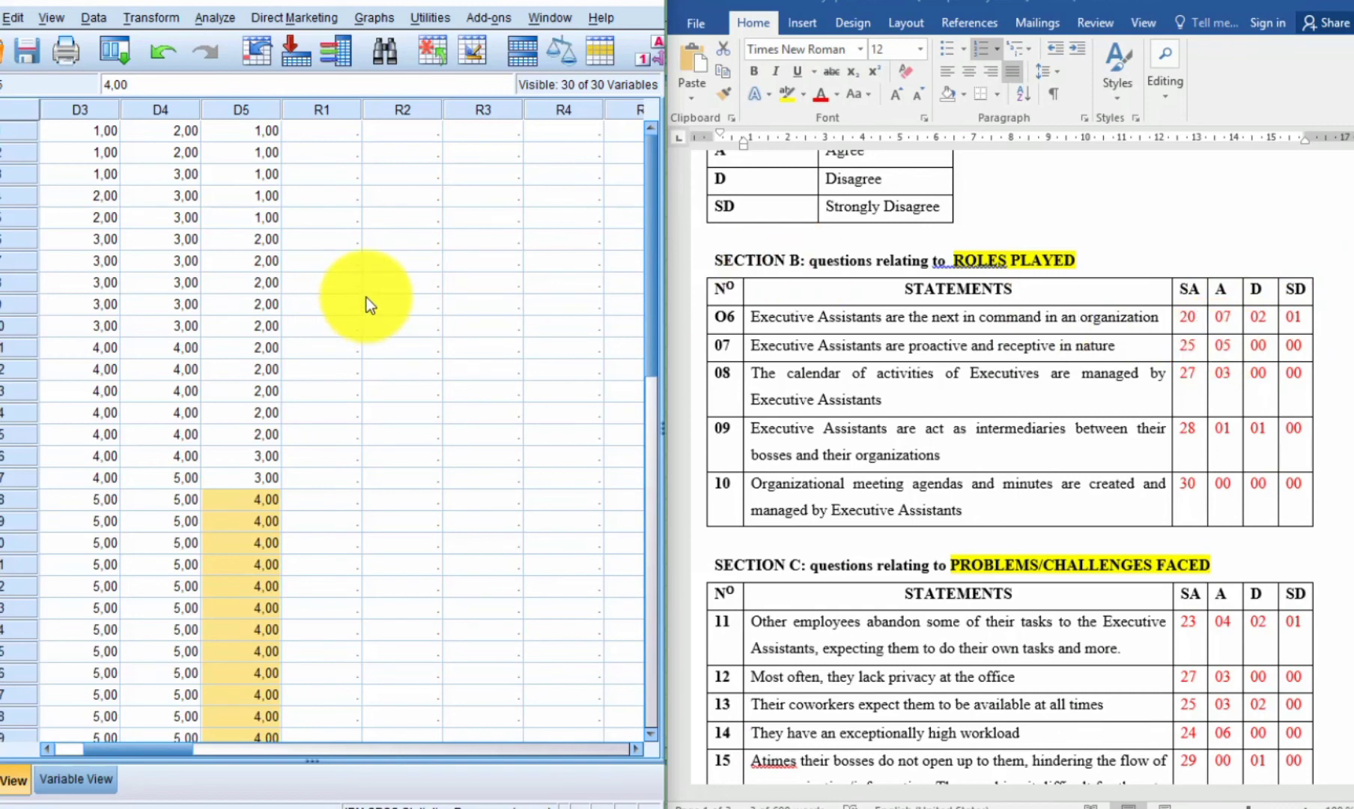
pyautogui.scroll(2, 1197, 321)
pyautogui.scroll(-1, 1196, 321)
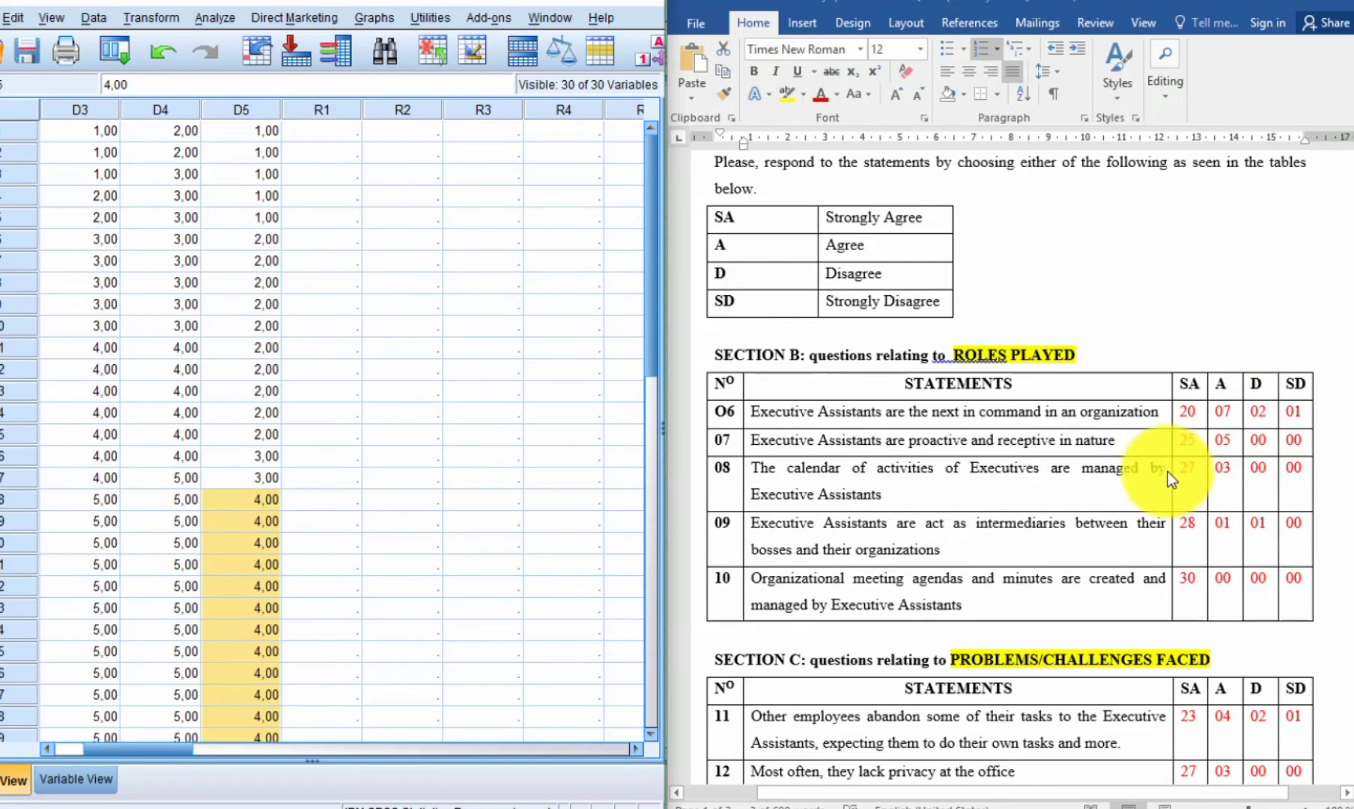
pyautogui.click(260, 160)
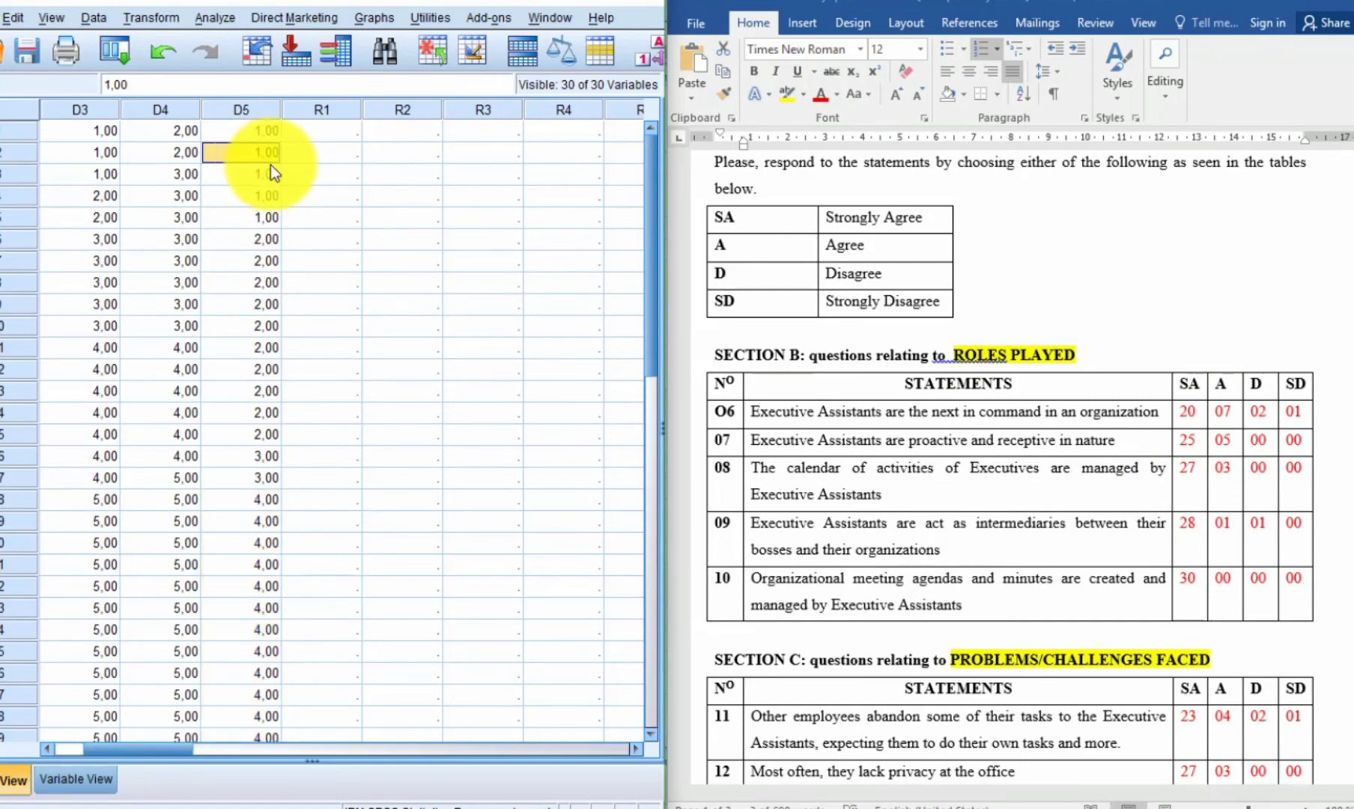
pyautogui.moveTo(346, 132); pyautogui.dragTo(278, 548)
pyautogui.write('1,00 1,00 1,00 1,00 1,00 1,00 1,00 1,00 1,00 1,00 1,00 1,00 1,00 1,00 1,00 1,00 1,00 1,00 1,00 1,00')
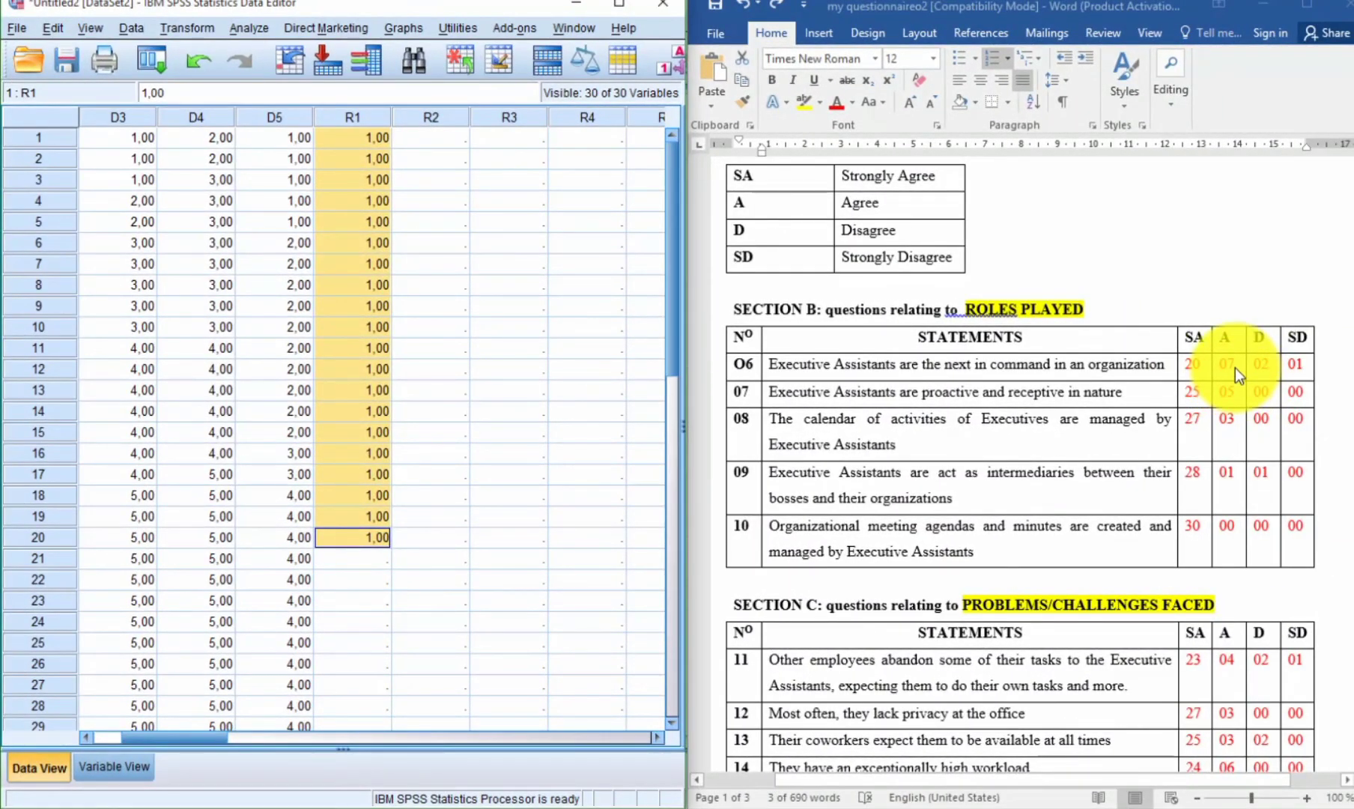
# Copy the code 2 from D5 into column R1 for cases 21 through 27 to record the Agree answers.
pyautogui.click(290, 390)
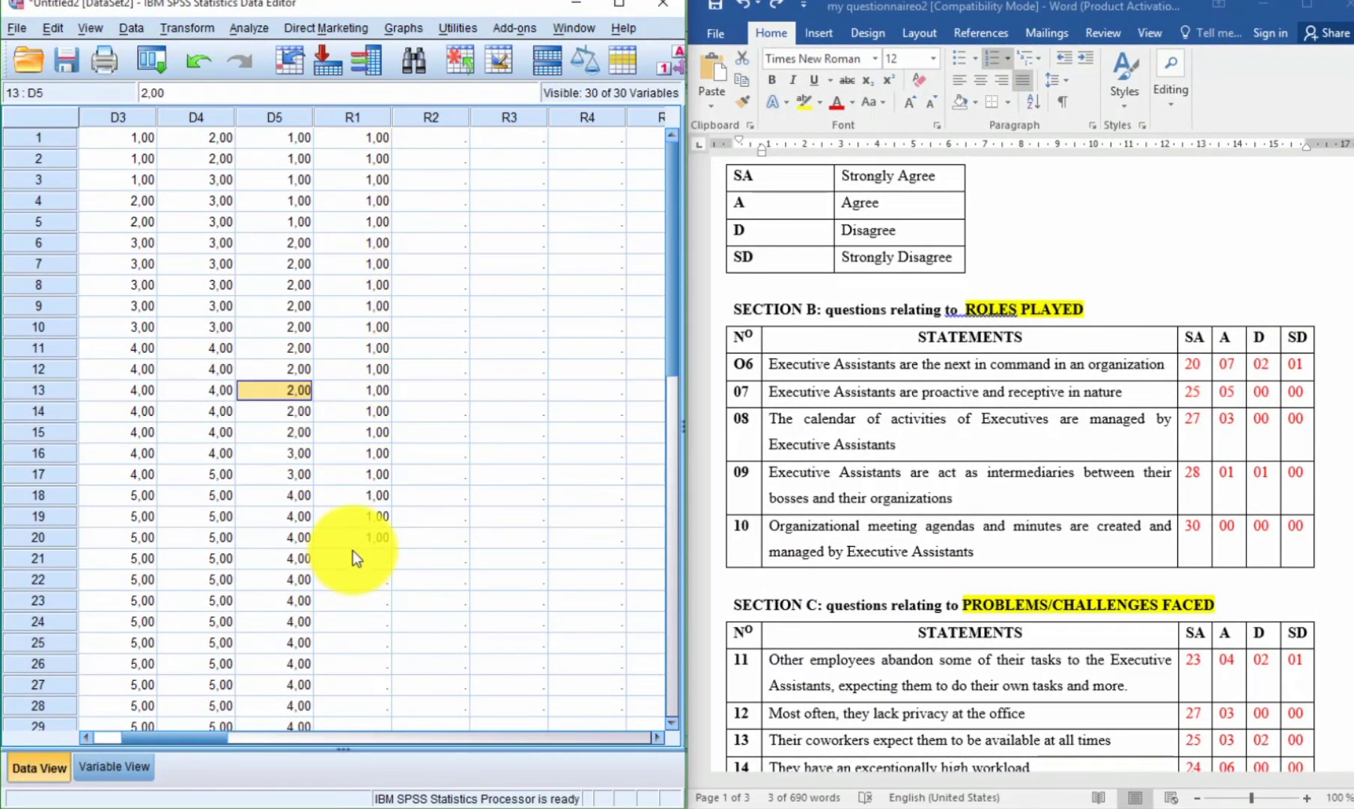
pyautogui.moveTo(350, 559); pyautogui.dragTo(343, 685)
pyautogui.write('2,00')
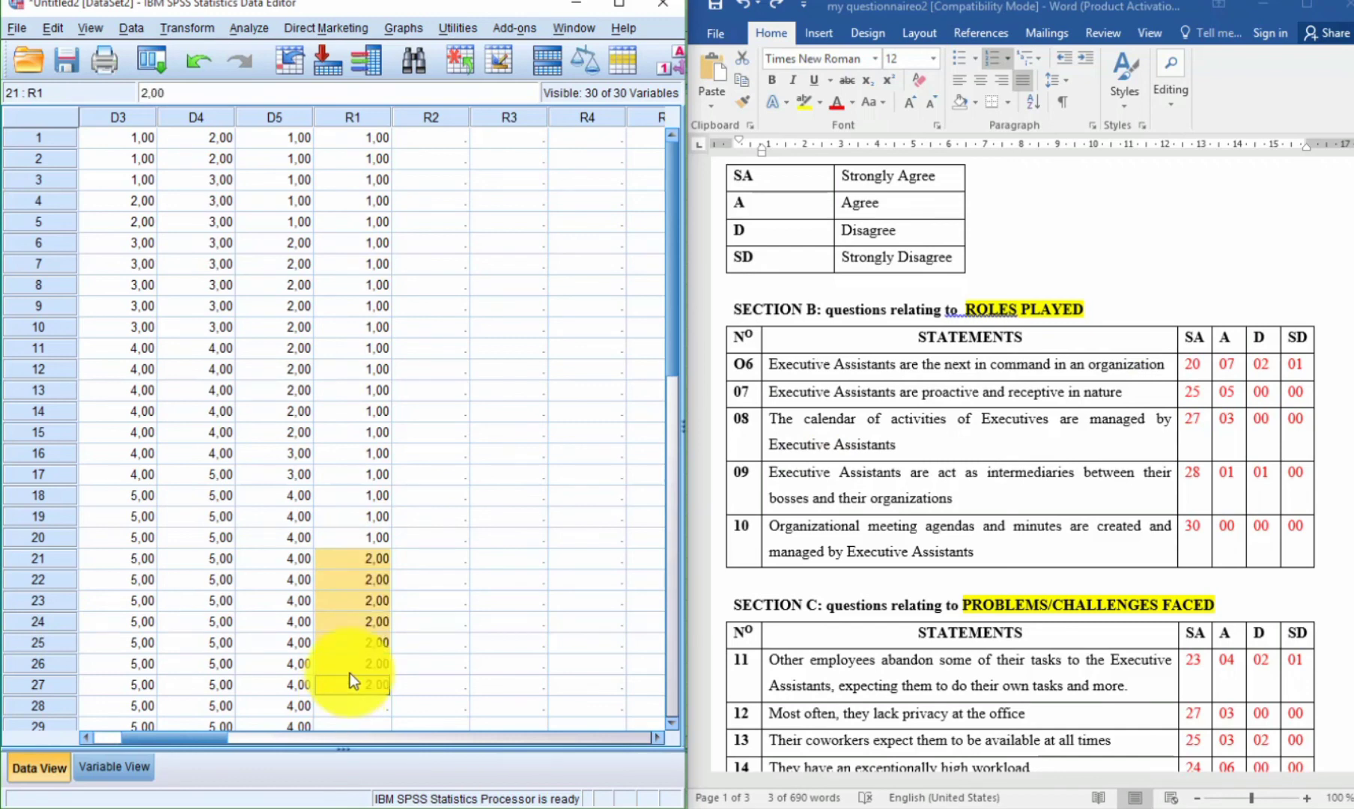
# Copy the code 3 from D5 into column R1 for cases 28 and 29, and fill in case 30.
pyautogui.scroll(-3, 391, 586)
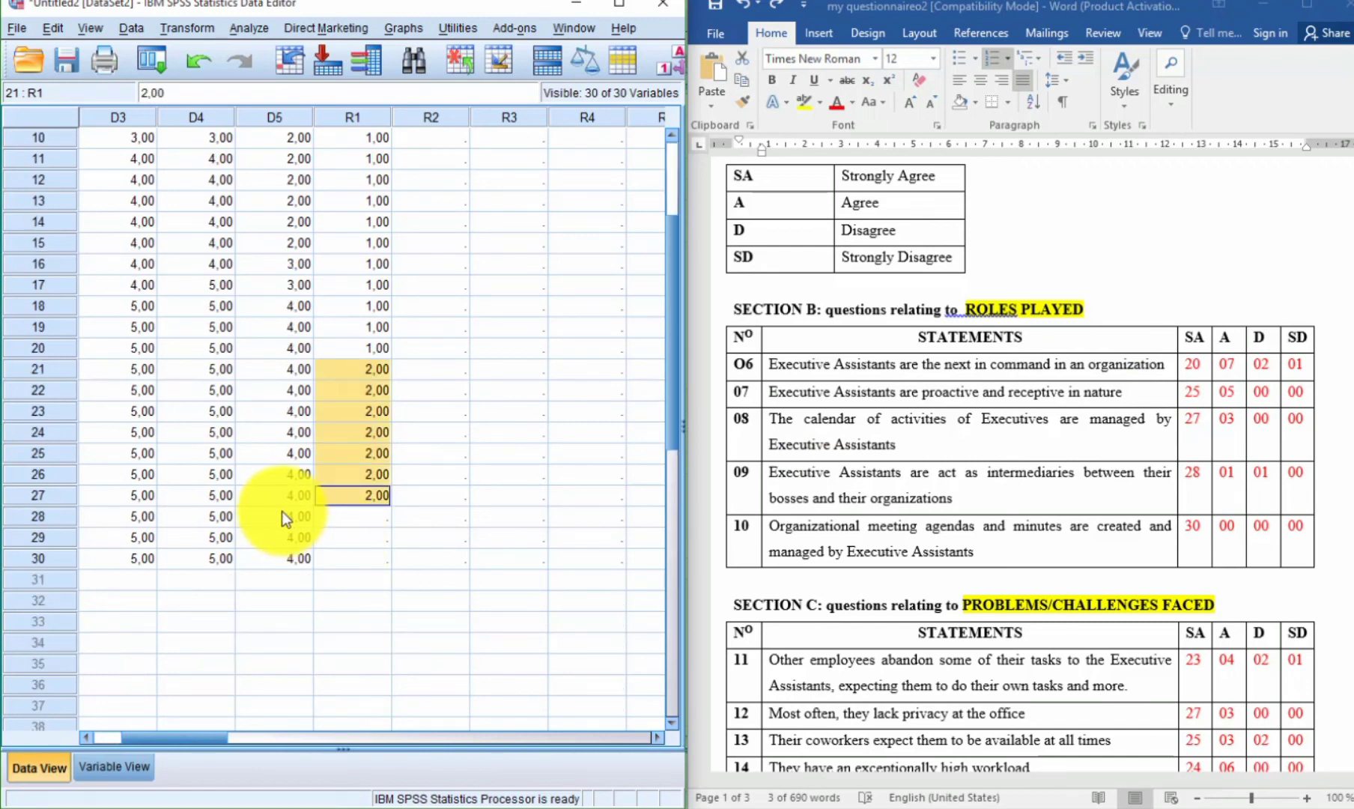
pyautogui.click(294, 271)
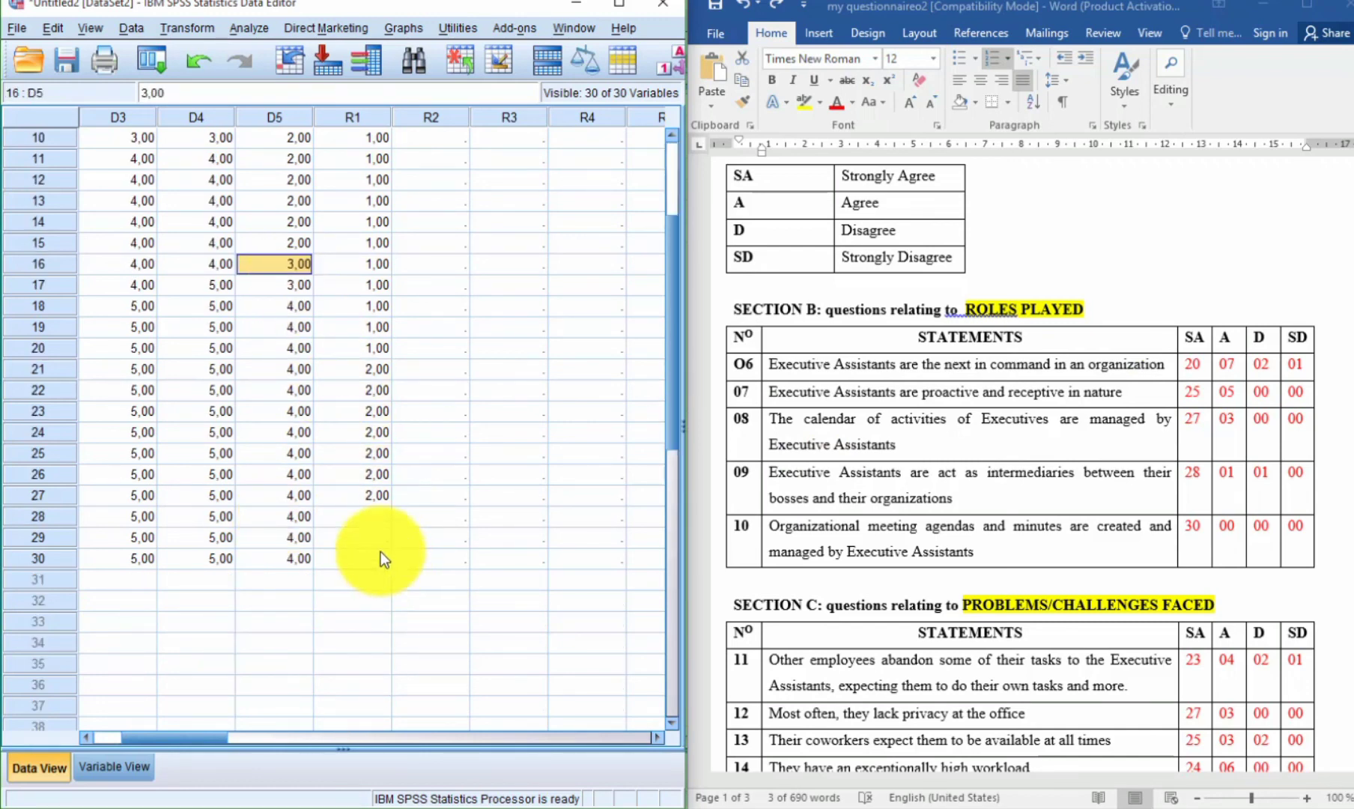
pyautogui.moveTo(358, 516); pyautogui.dragTo(362, 543)
pyautogui.hotkey('ctrl', 'v')
pyautogui.click(346, 560)
pyautogui.click(364, 584)
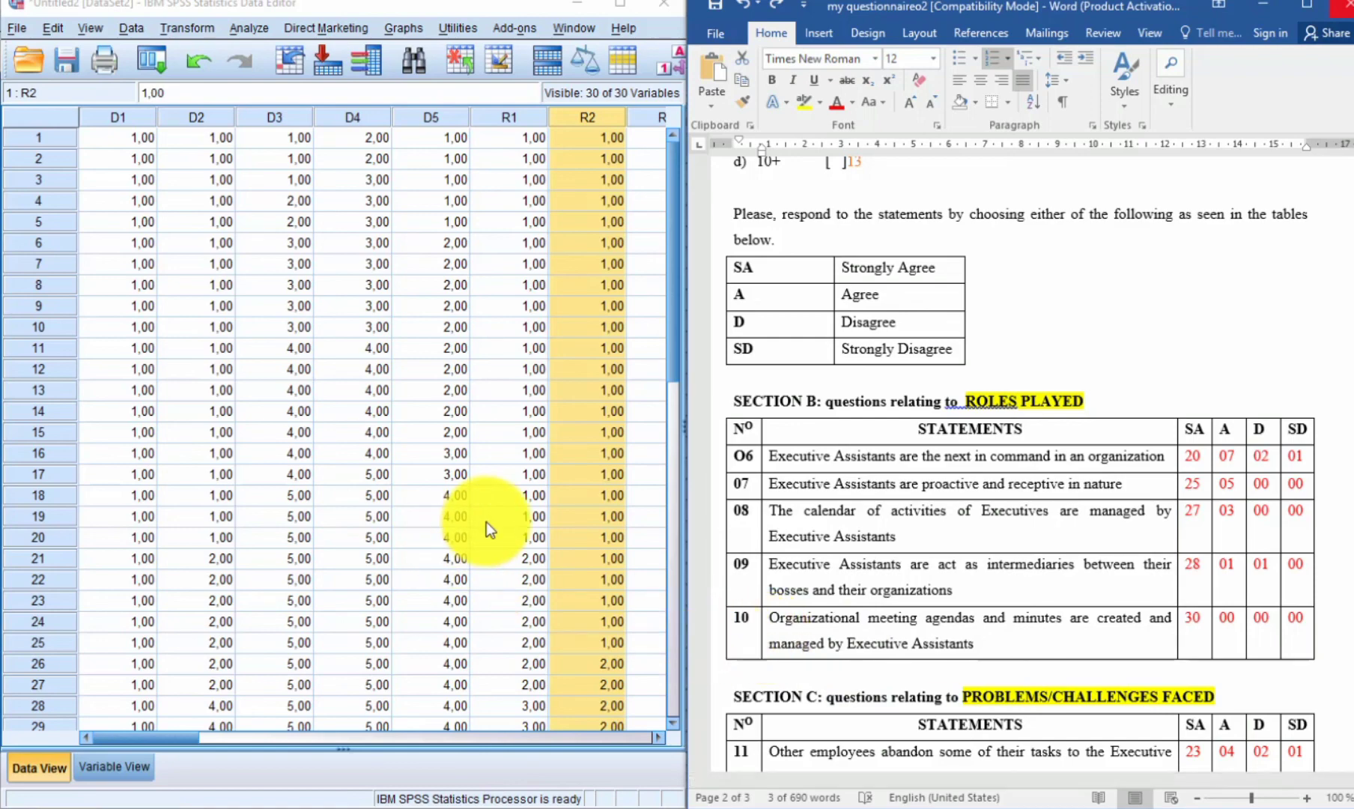
# Examine the response counts of questionnaire sections B to F and the coded columns up to the organizational goals variables.
pyautogui.scroll(-6, 485, 522)
pyautogui.scroll(6, 486, 521)
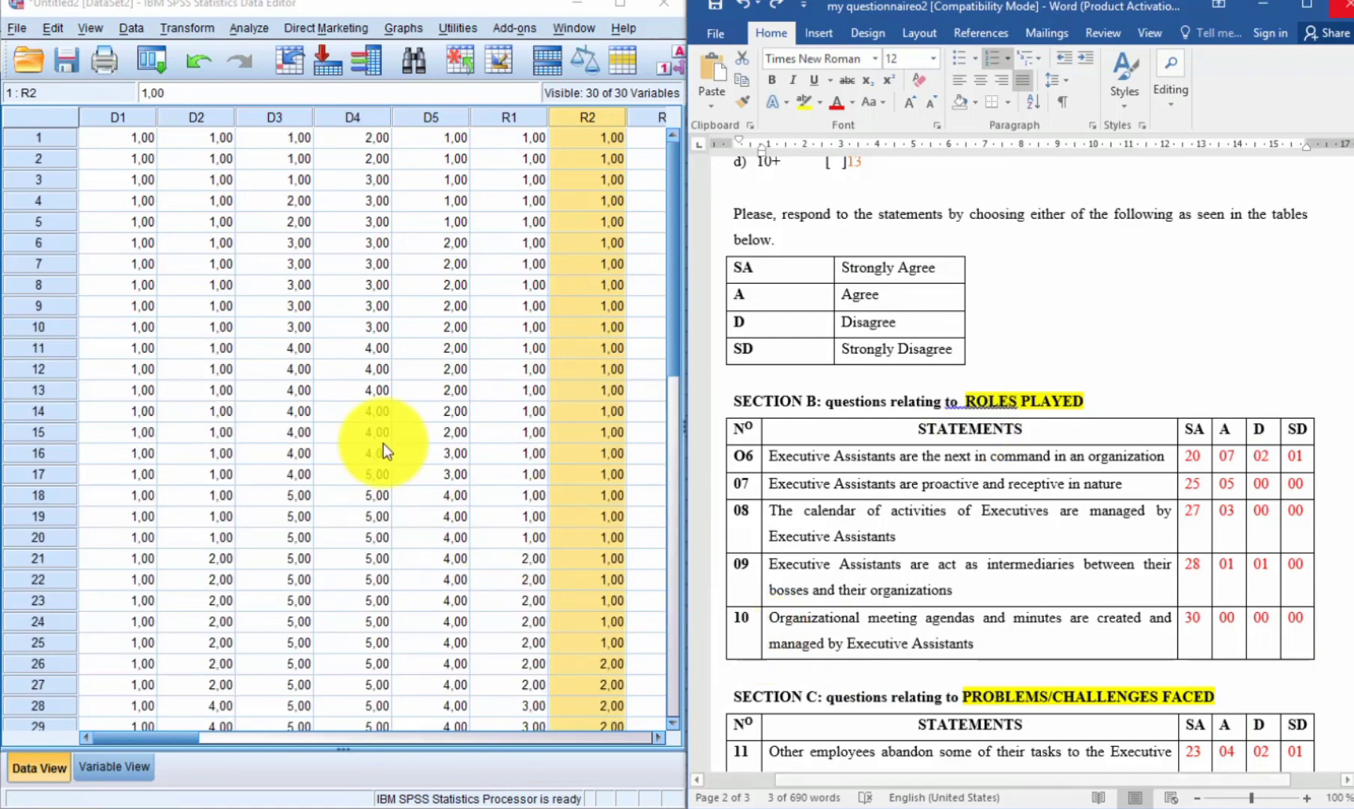
pyautogui.scroll(-3, 1118, 468)
pyautogui.scroll(-10, 1118, 468)
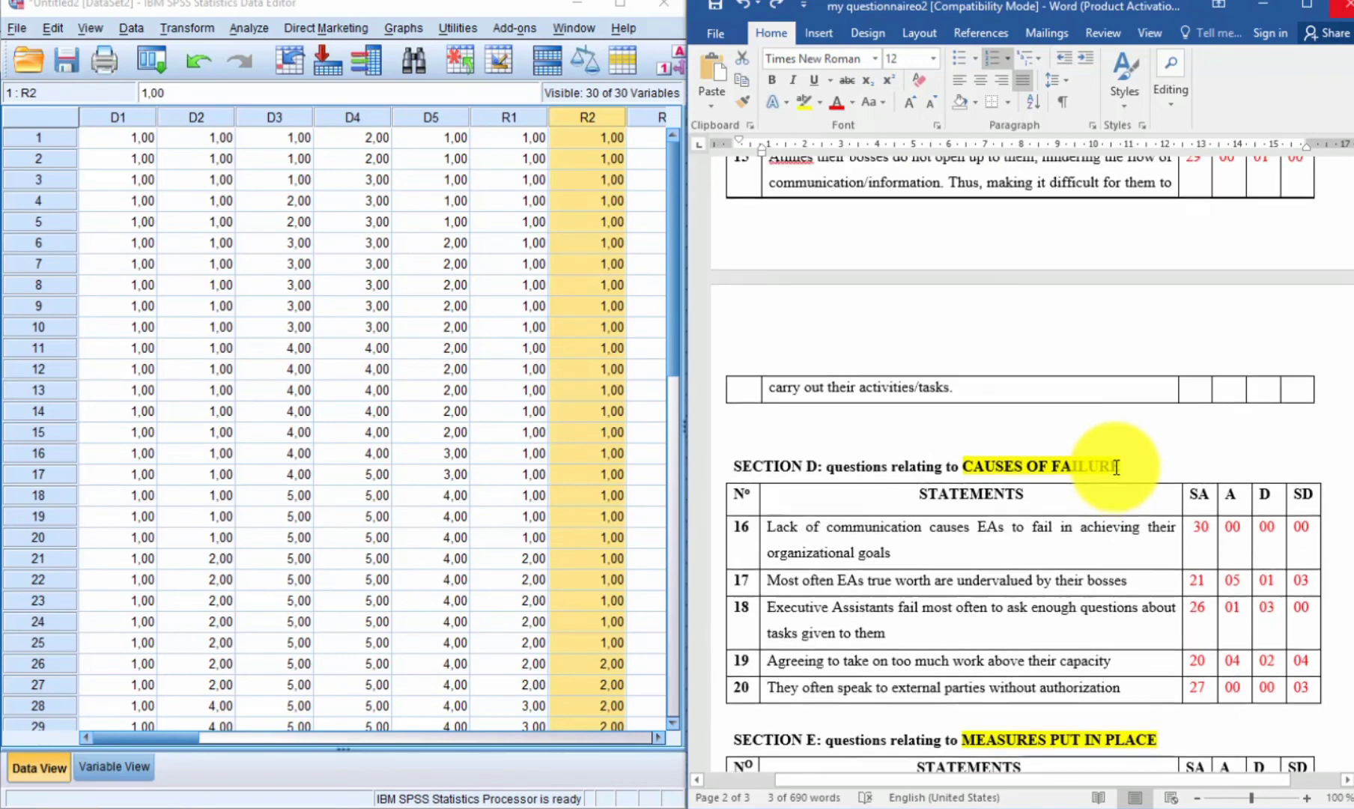
pyautogui.scroll(-3, 1116, 468)
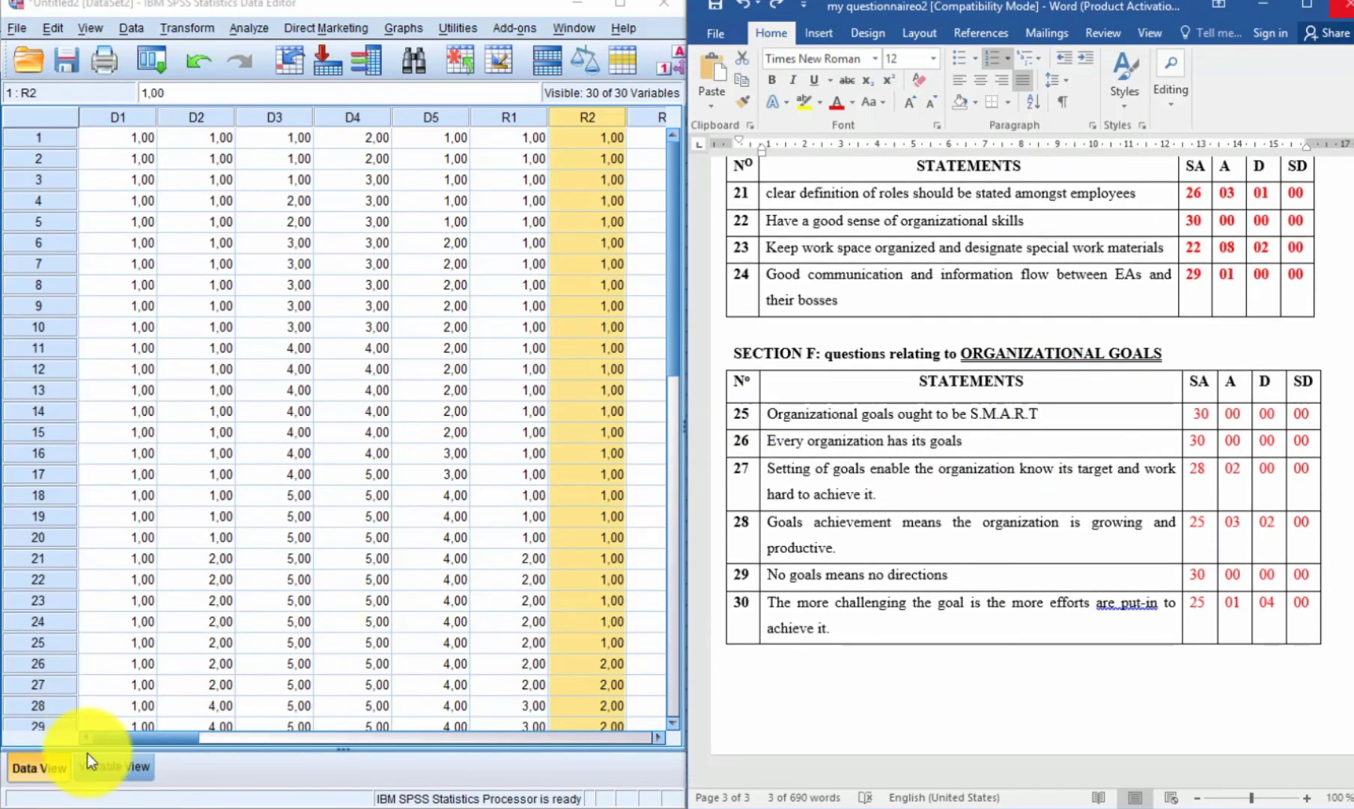
pyautogui.moveTo(115, 739); pyautogui.dragTo(385, 747)
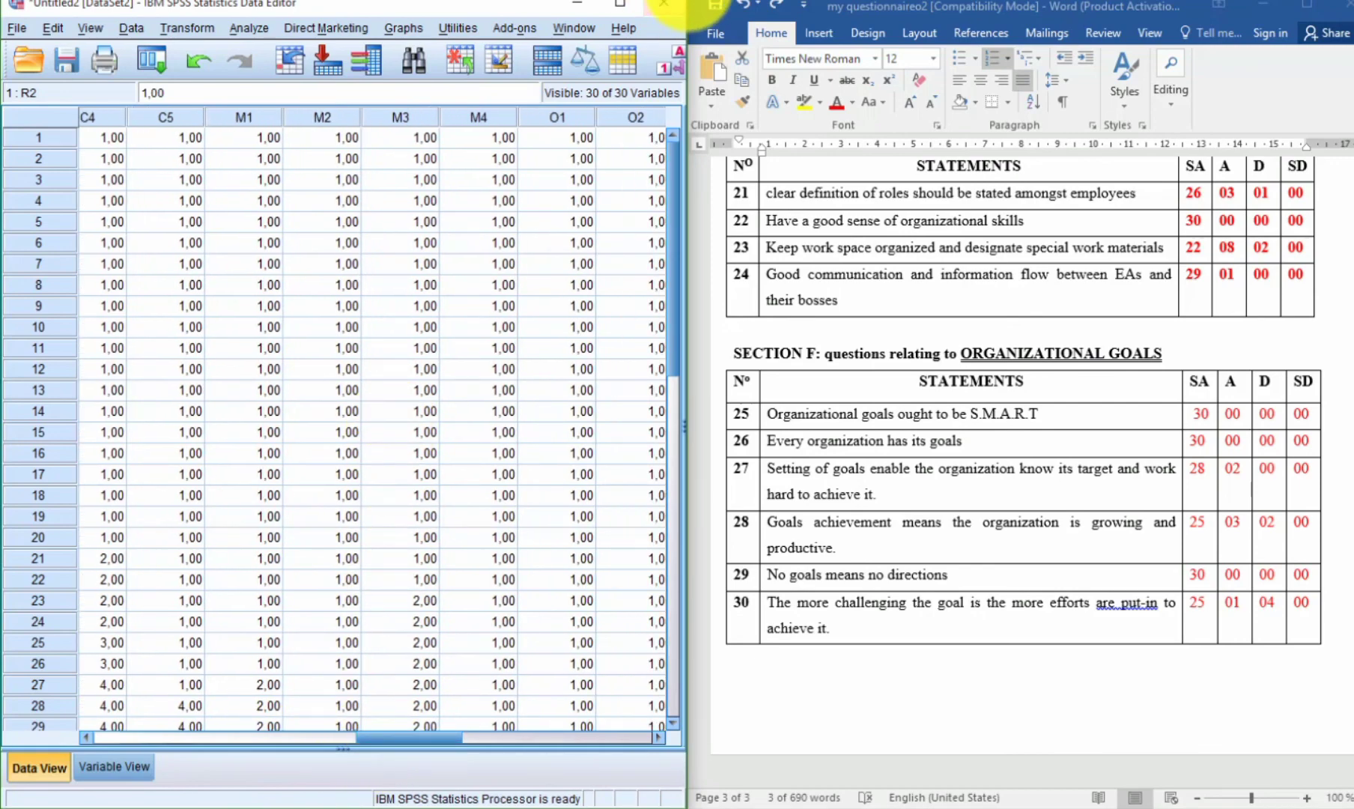
# Display the codes as value labels, maximize the data editor window and look through all 30 cases.
pyautogui.click(667, 67)
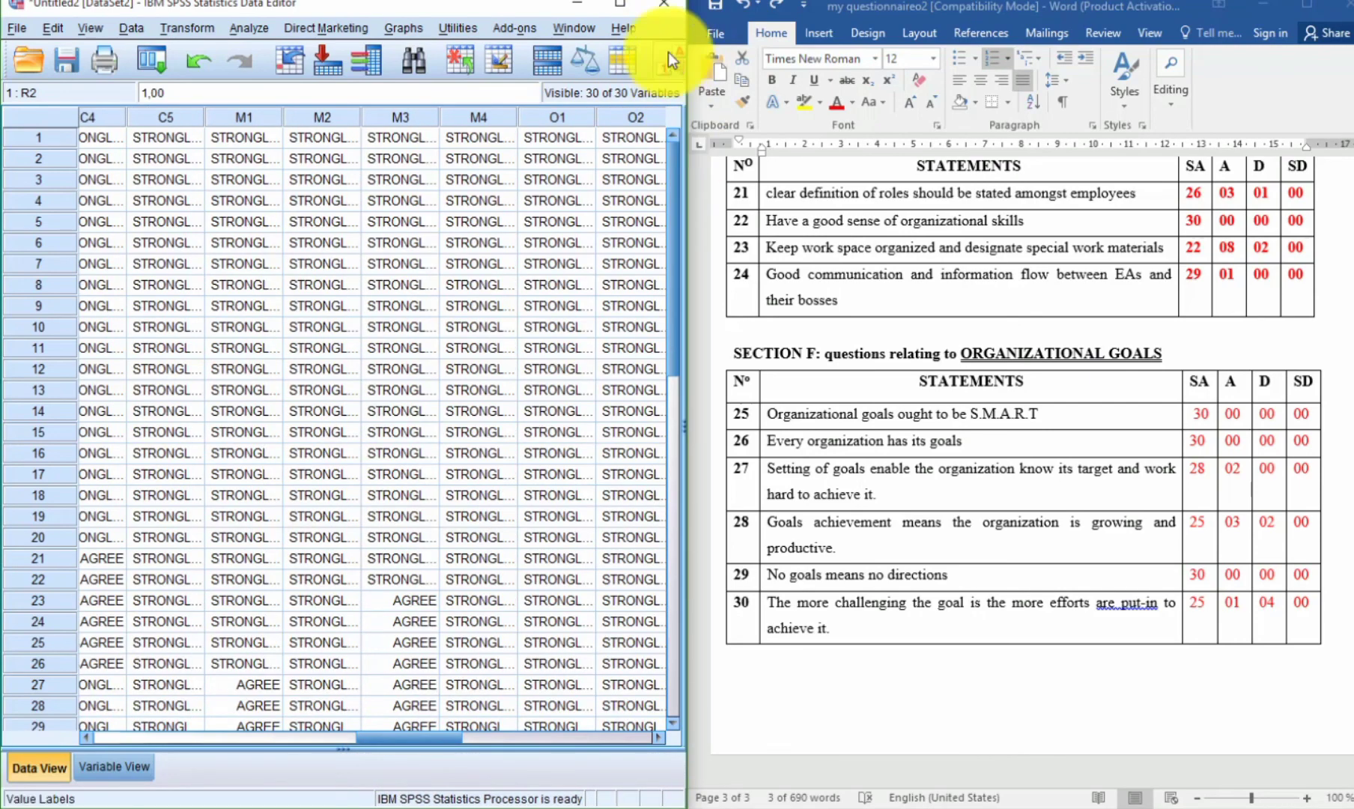
pyautogui.click(629, 6)
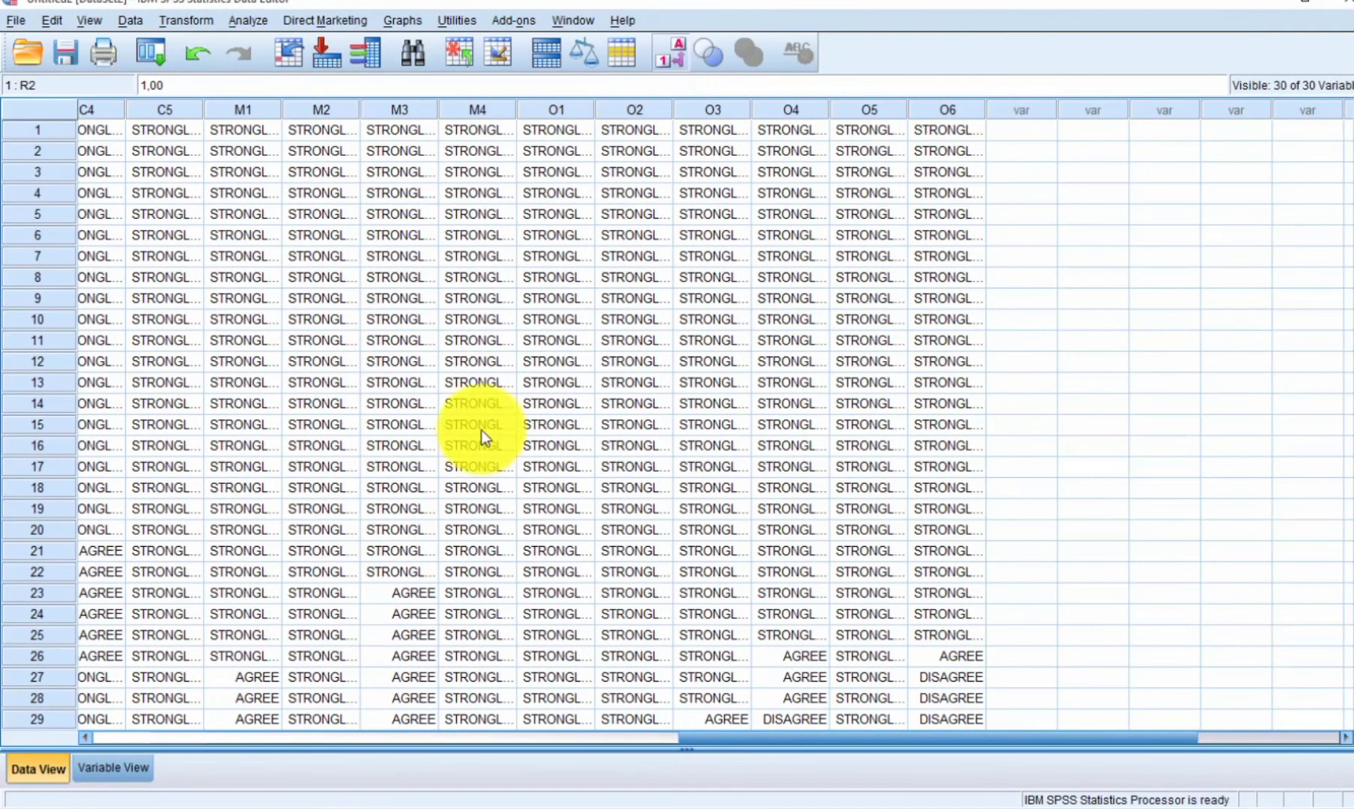
pyautogui.scroll(-6, 479, 472)
pyautogui.scroll(6, 472, 516)
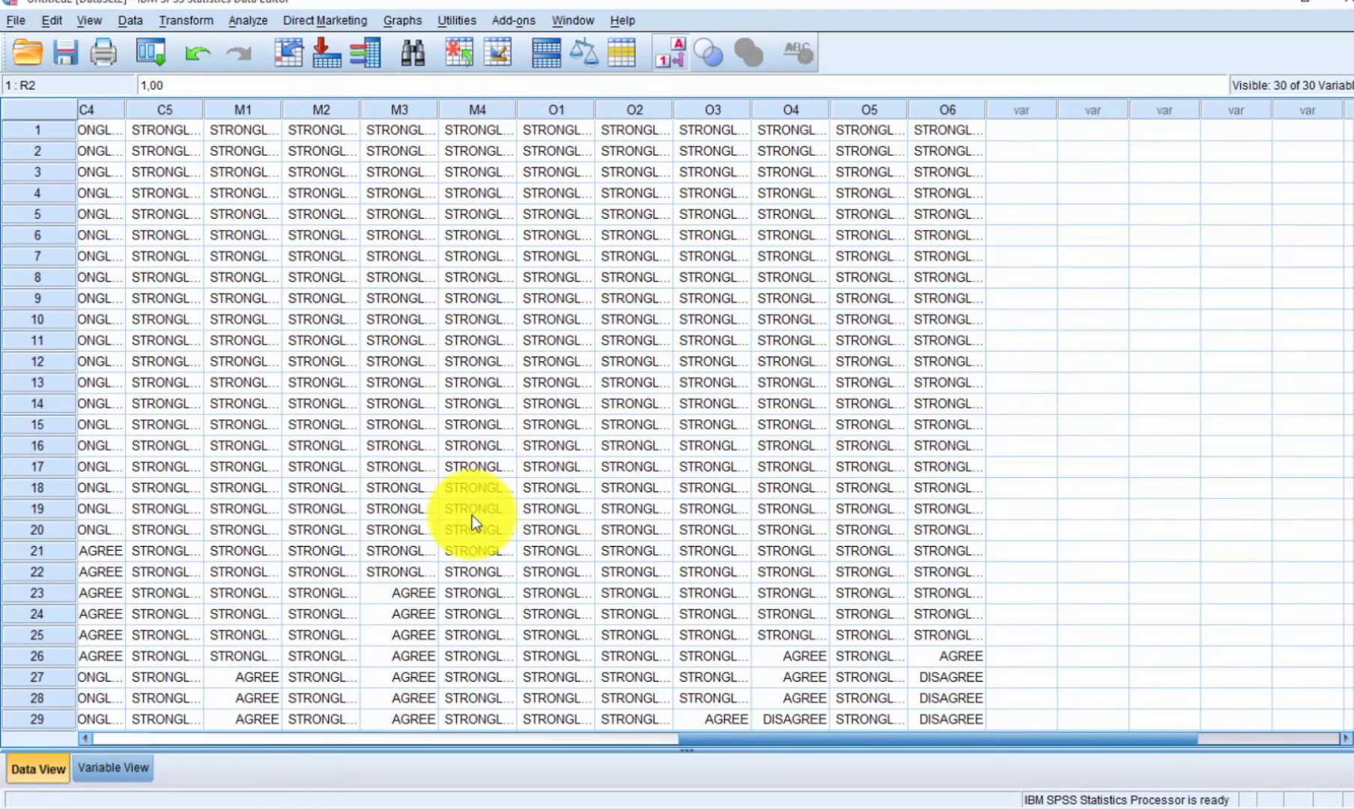
# Review the definitions of all variables from D1 to O6, including their labels, values and measures.
pyautogui.click(115, 767)
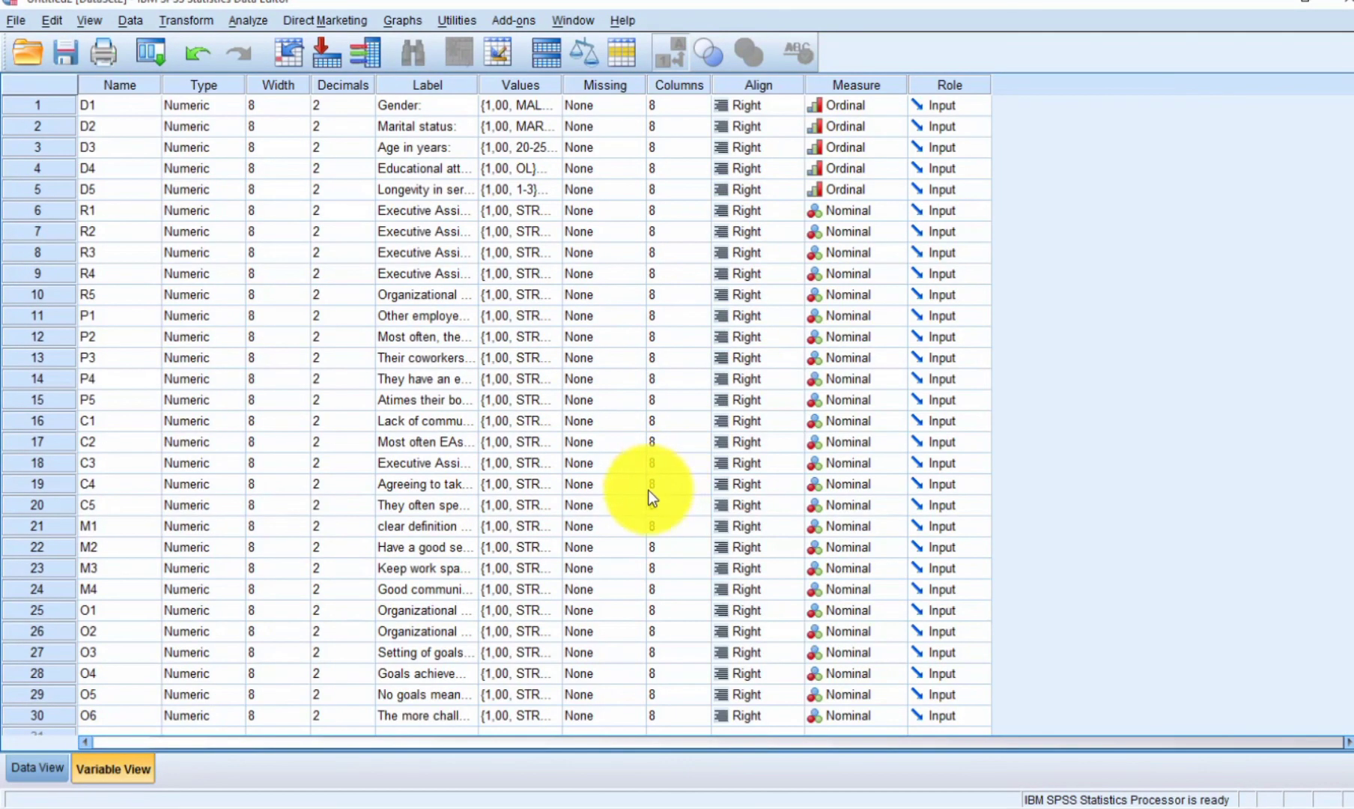
pyautogui.scroll(-1, 645, 493)
pyautogui.scroll(1, 643, 495)
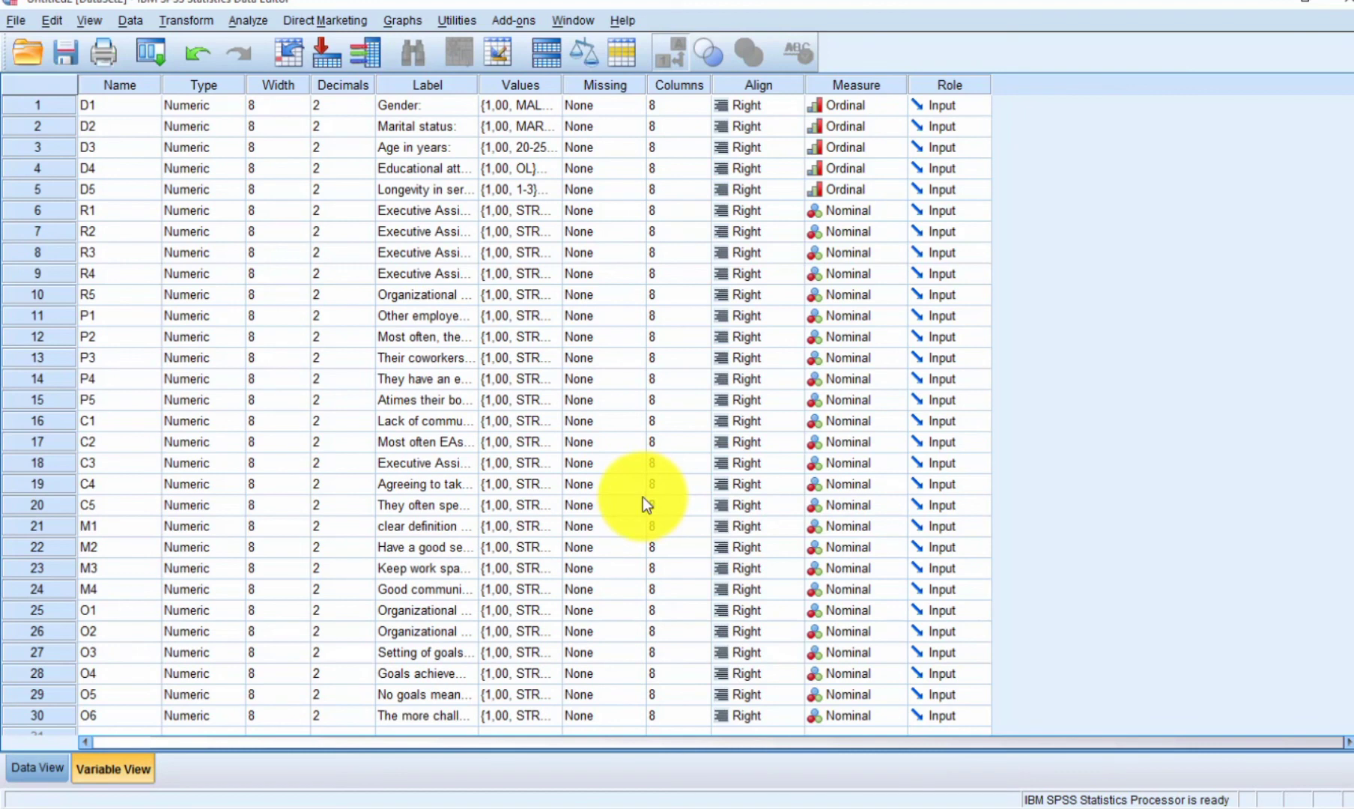